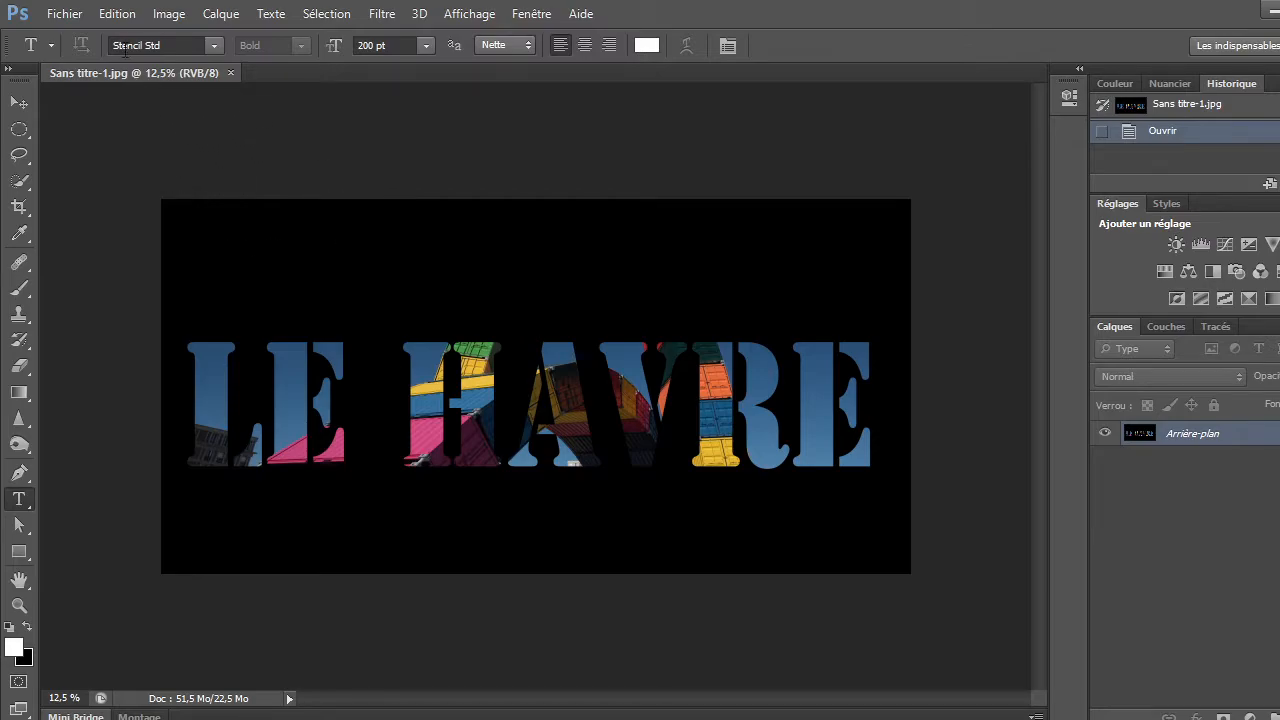
Check the pixel dimensions and resolution of the open LE HAVRE image.
left_click(170, 17)
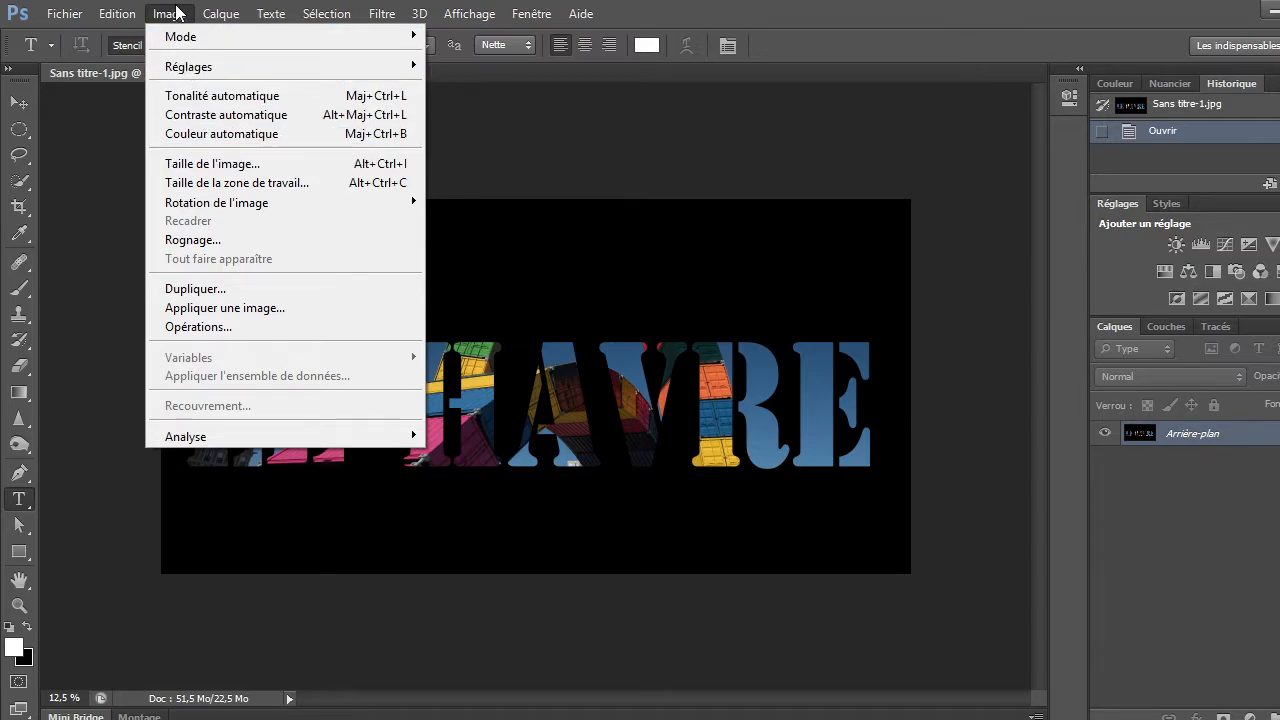
left_click(190, 165)
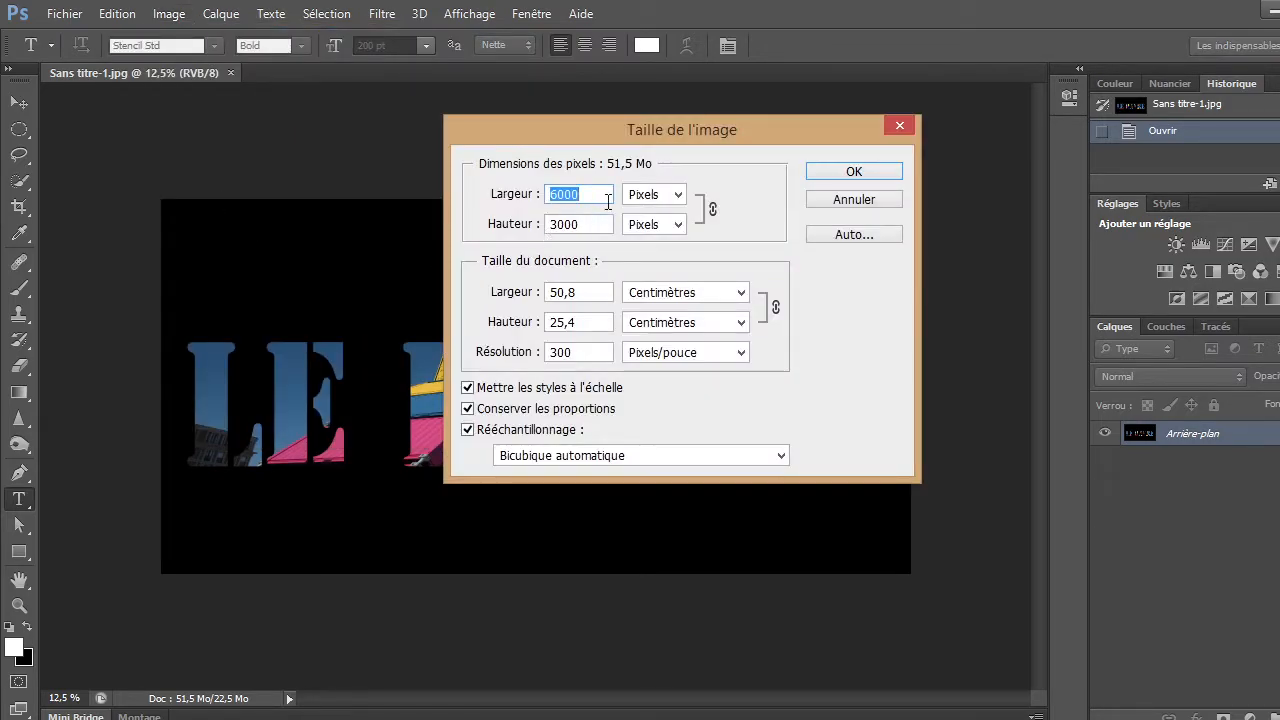
left_click(836, 183)
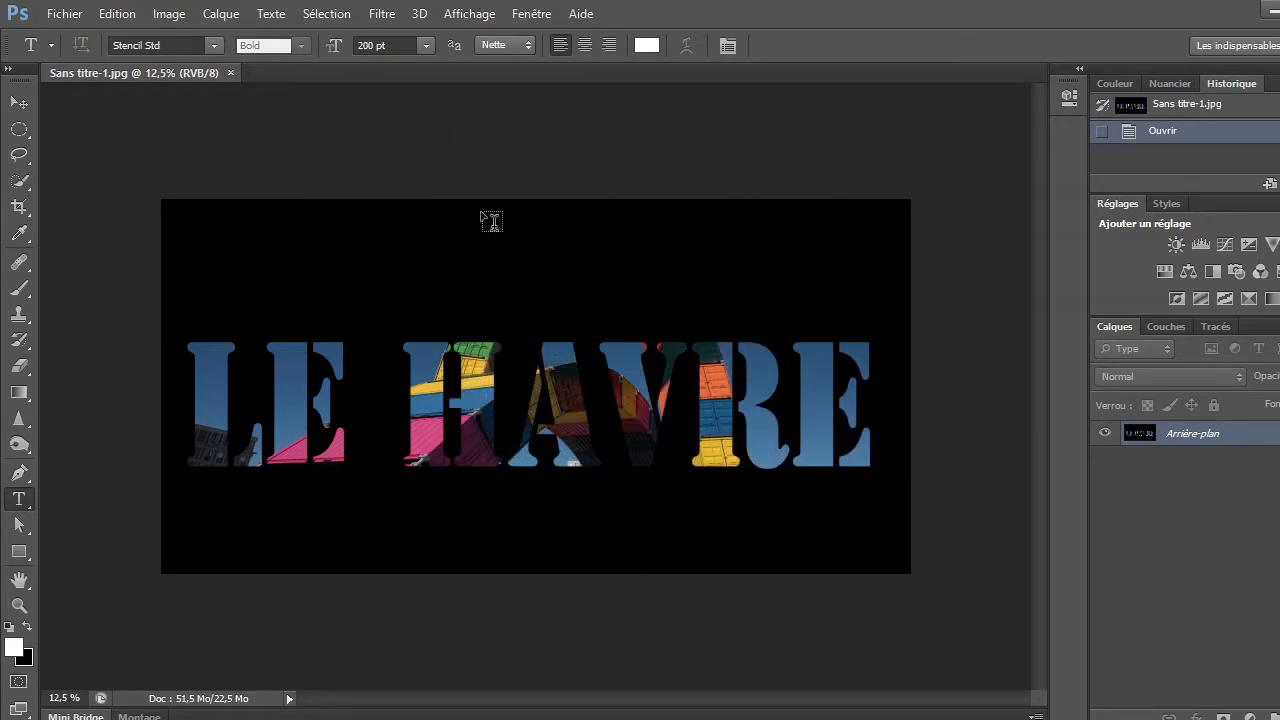
Close the finished image and create a new 6000 × 3000 pixel RGB document at 300 pixels/inch, filled with the background colour.
left_click(230, 73)
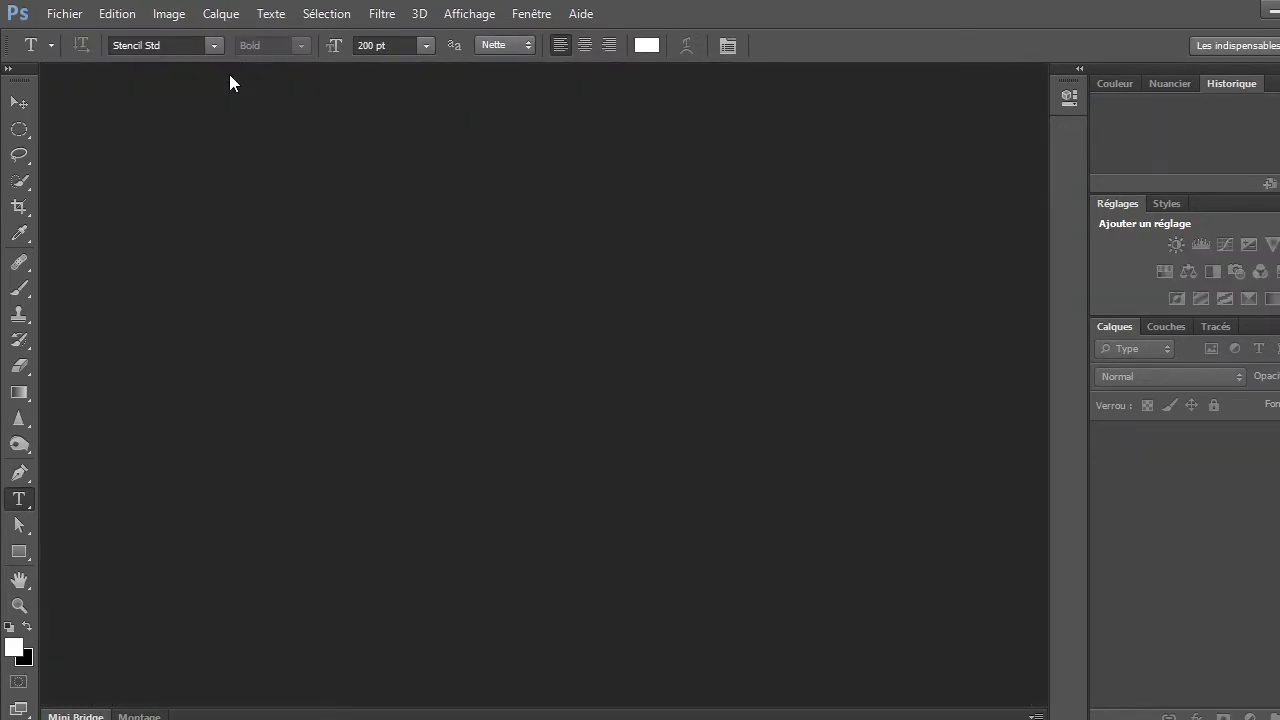
left_click(66, 16)
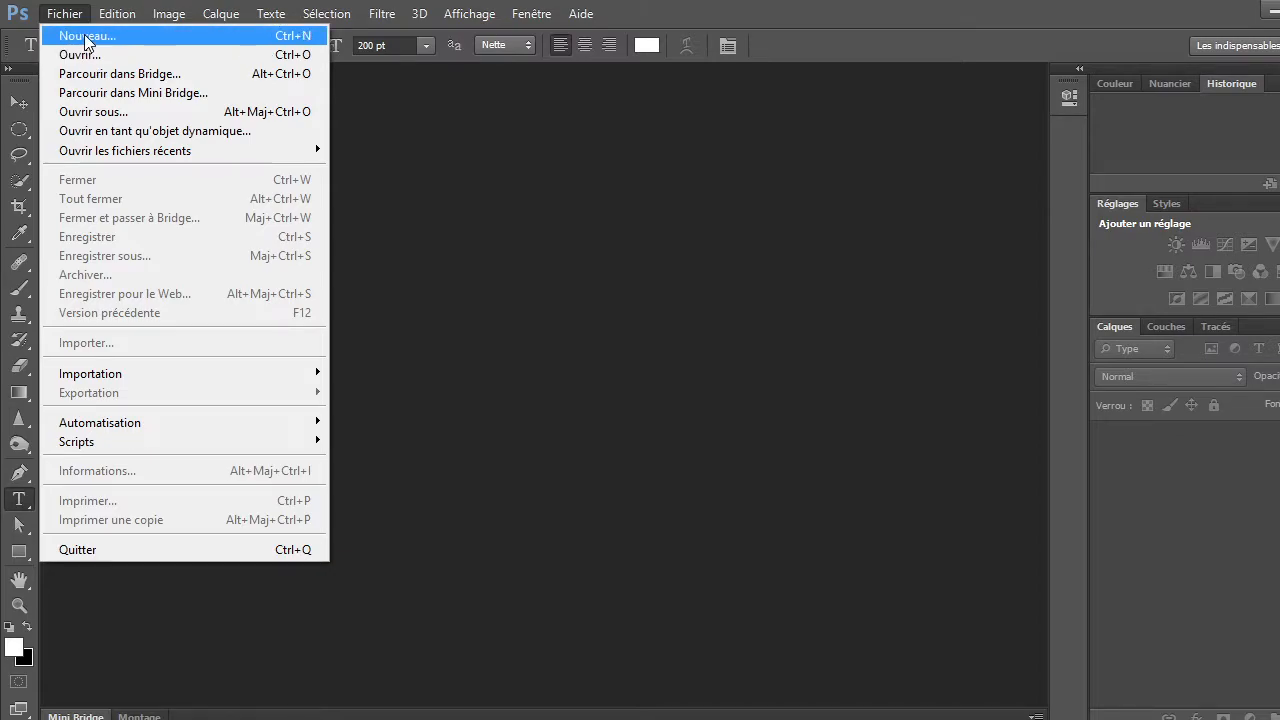
left_click(86, 37)
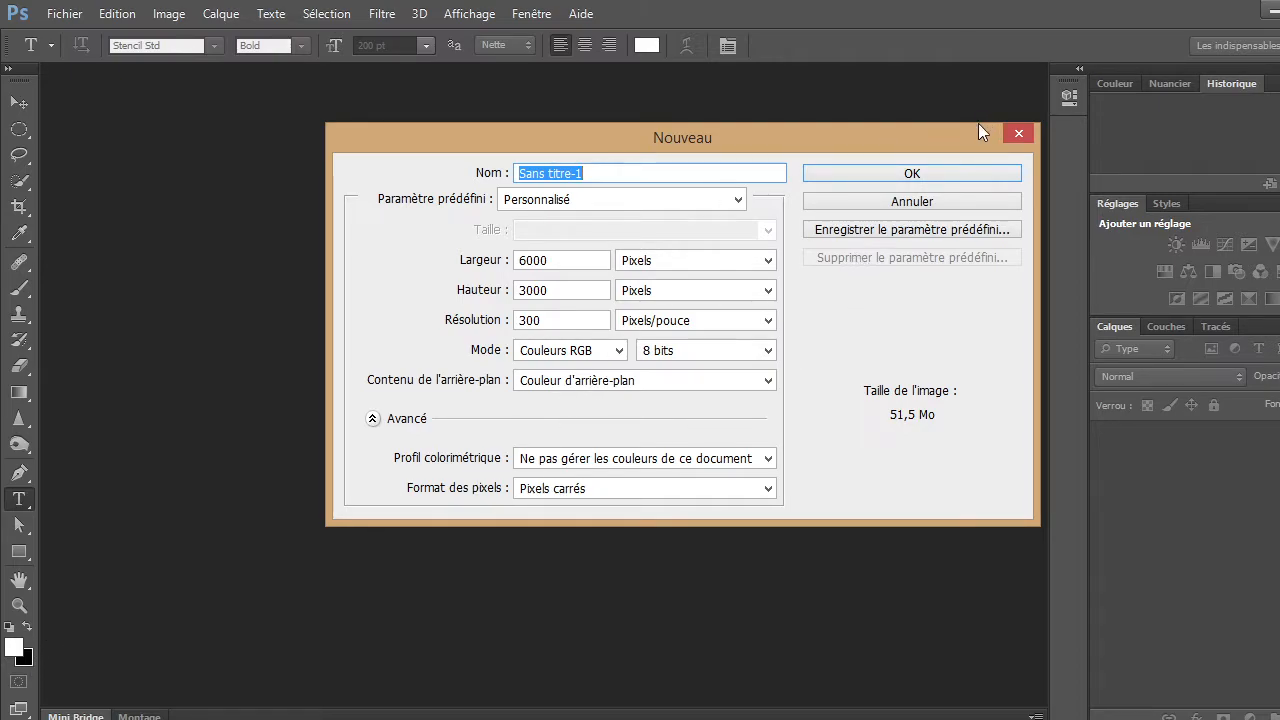
left_click(938, 170)
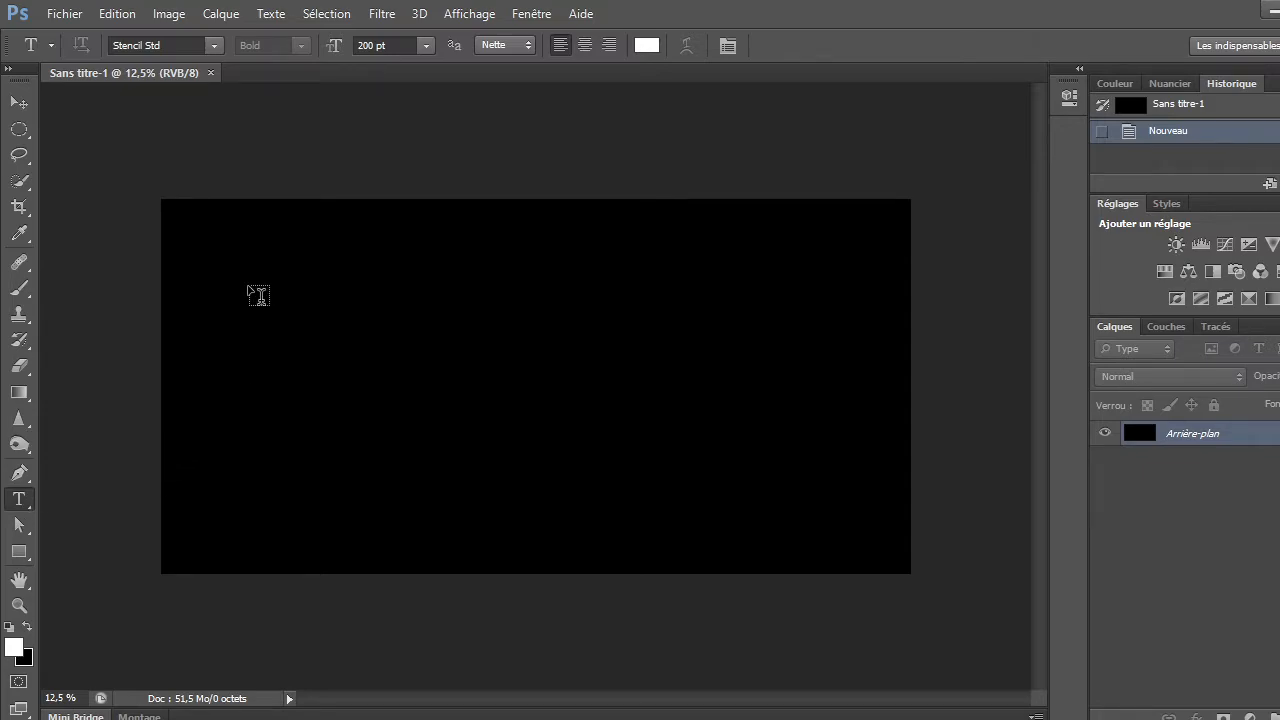
Draw a wide text box across the middle of the canvas and enter LE HAVRE in 200 pt Stencil Std.
left_click_drag(250, 305, 843, 508)
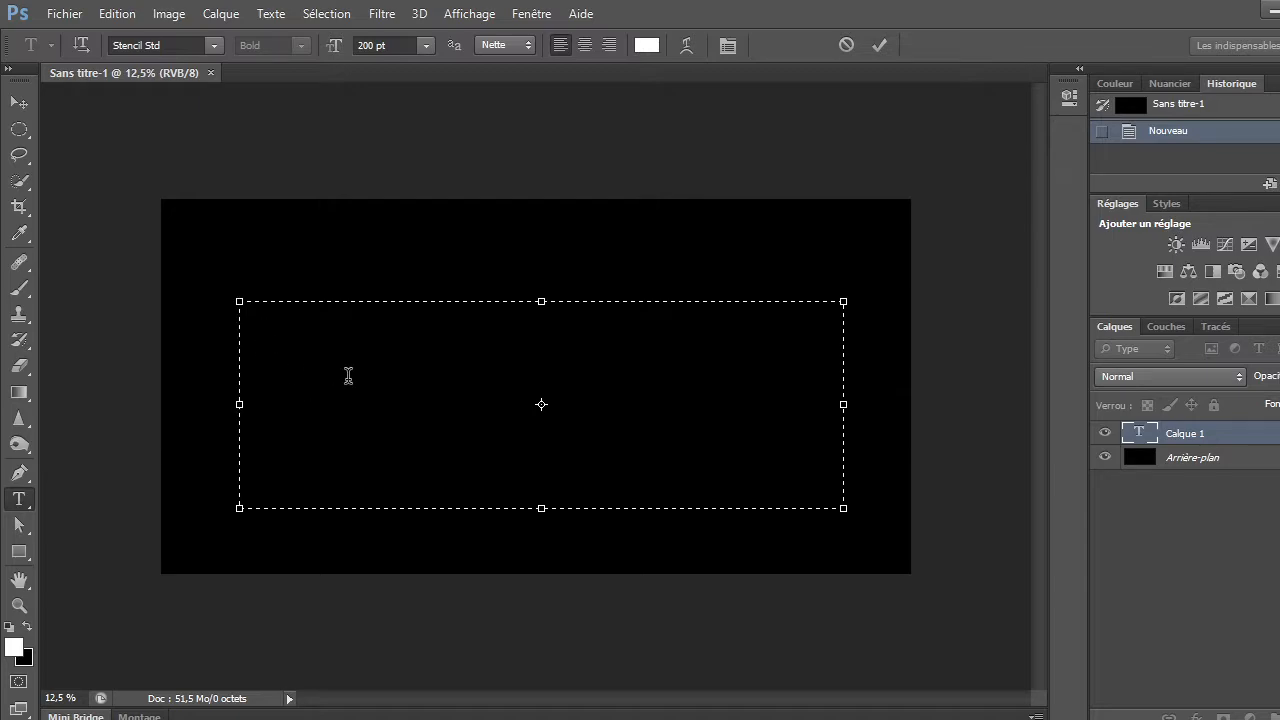
type("L")
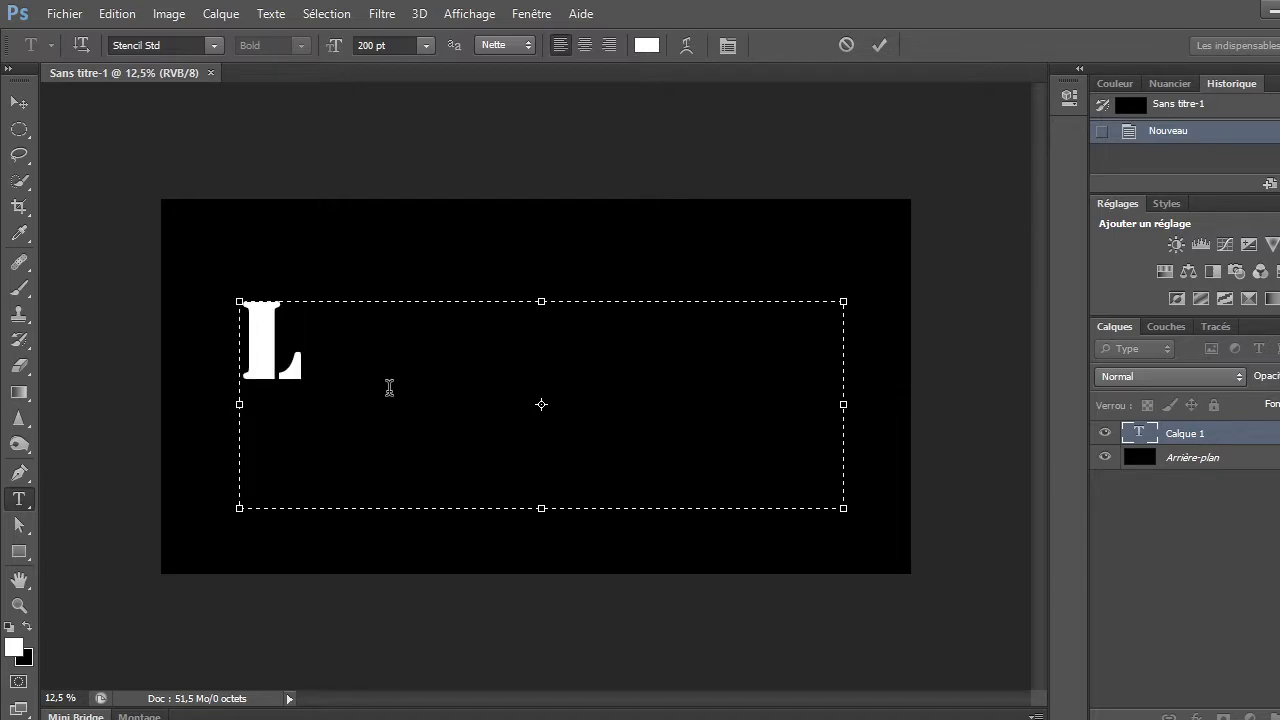
type("E HAVRE")
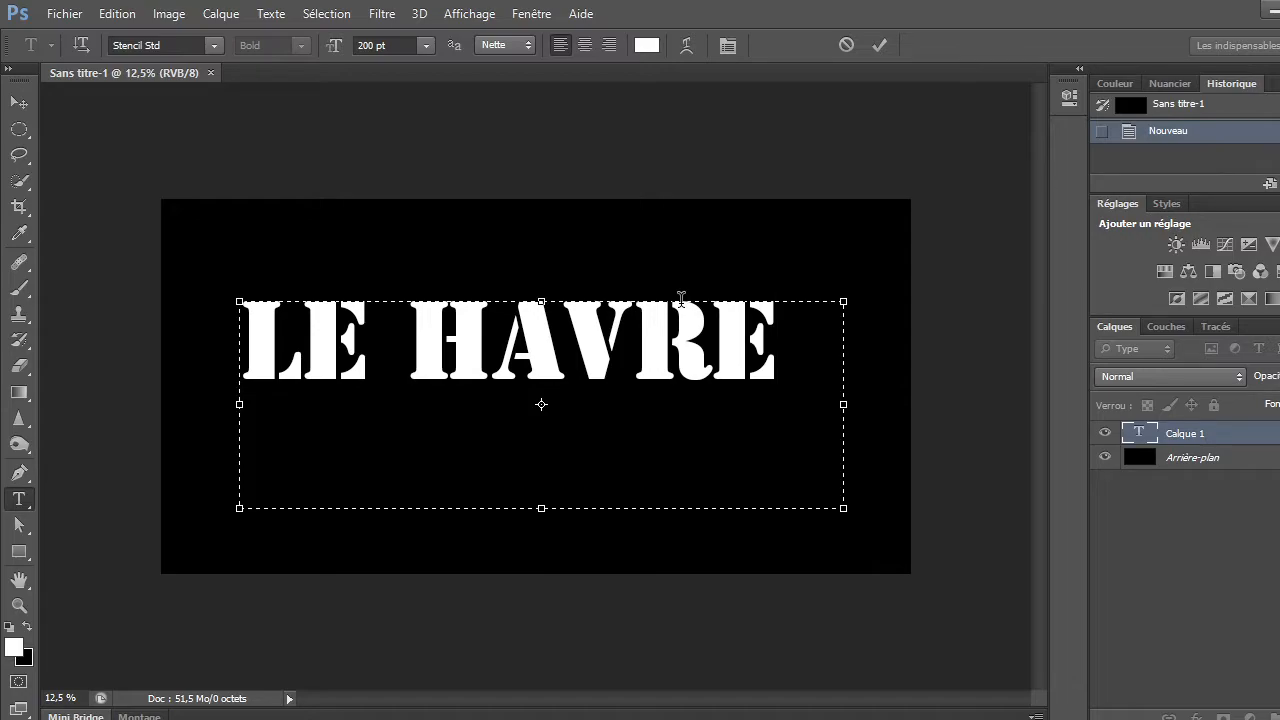
Clear all the text from the box and set the font size to 250 pt.
key("BackSpace")
key("BackSpace")
key("BackSpace")
key("BackSpace")
key("BackSpace")
key("BackSpace")
key("BackSpace")
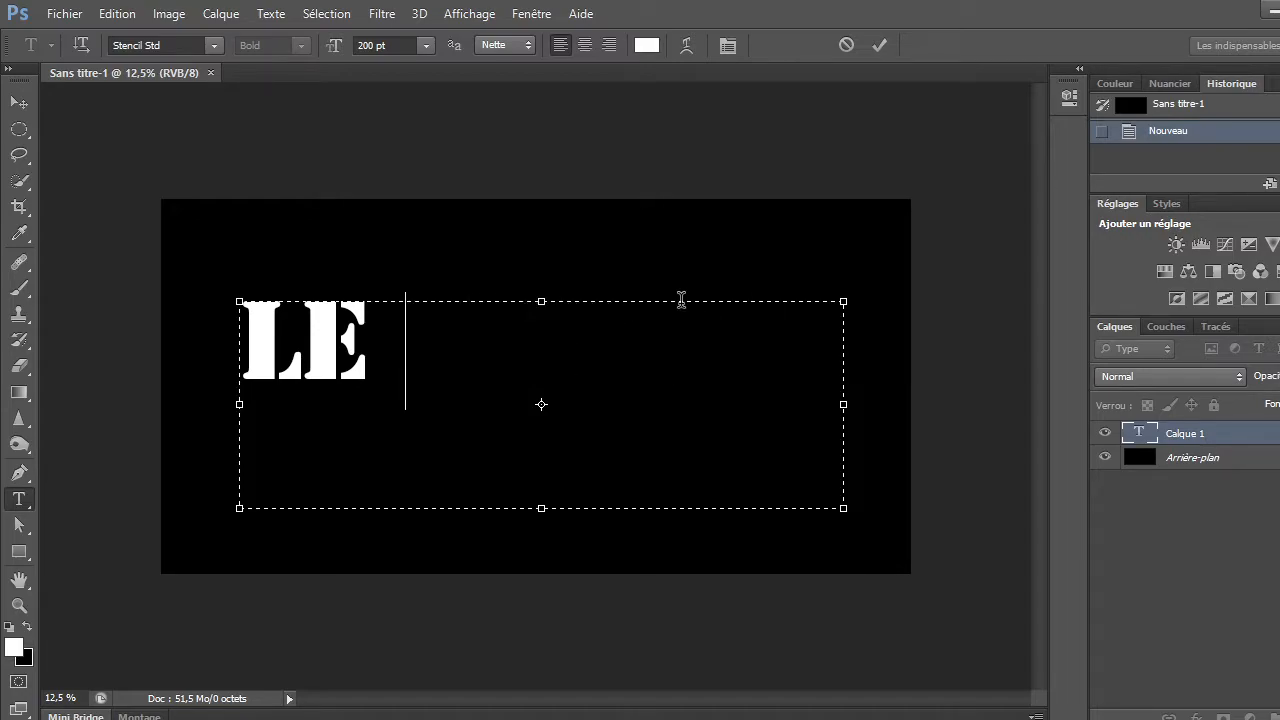
key("BackSpace")
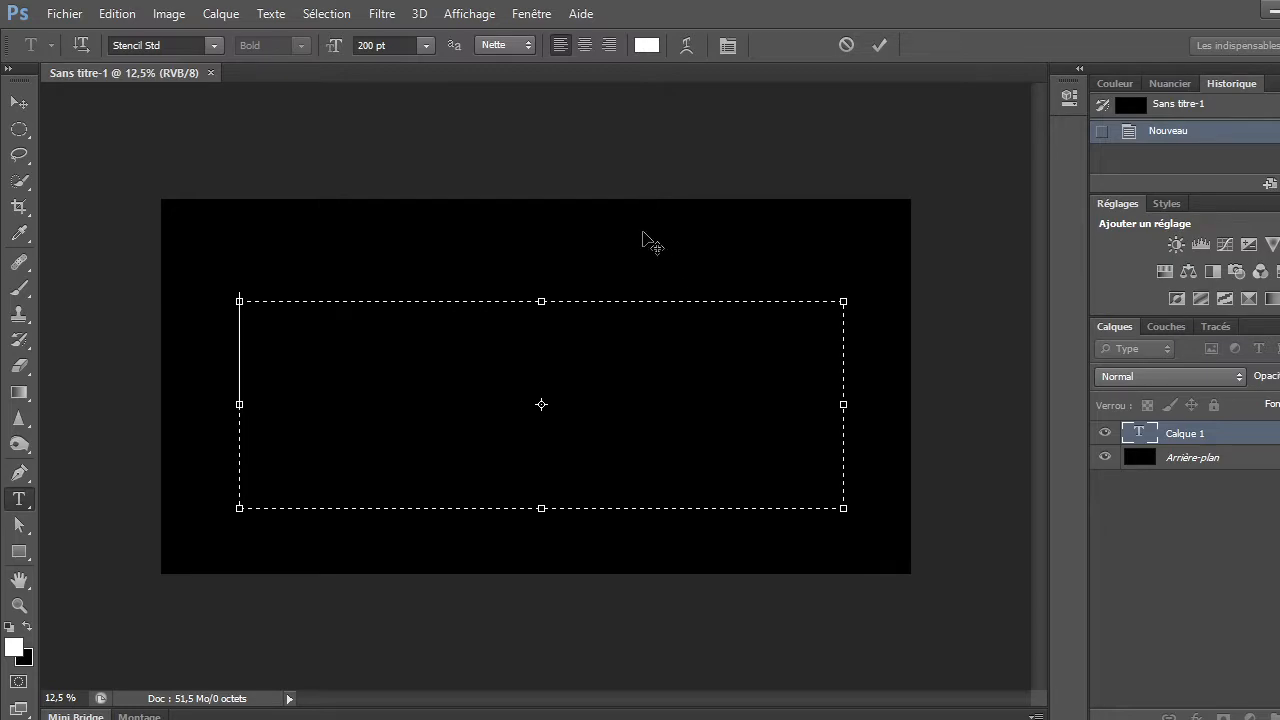
left_click(375, 45)
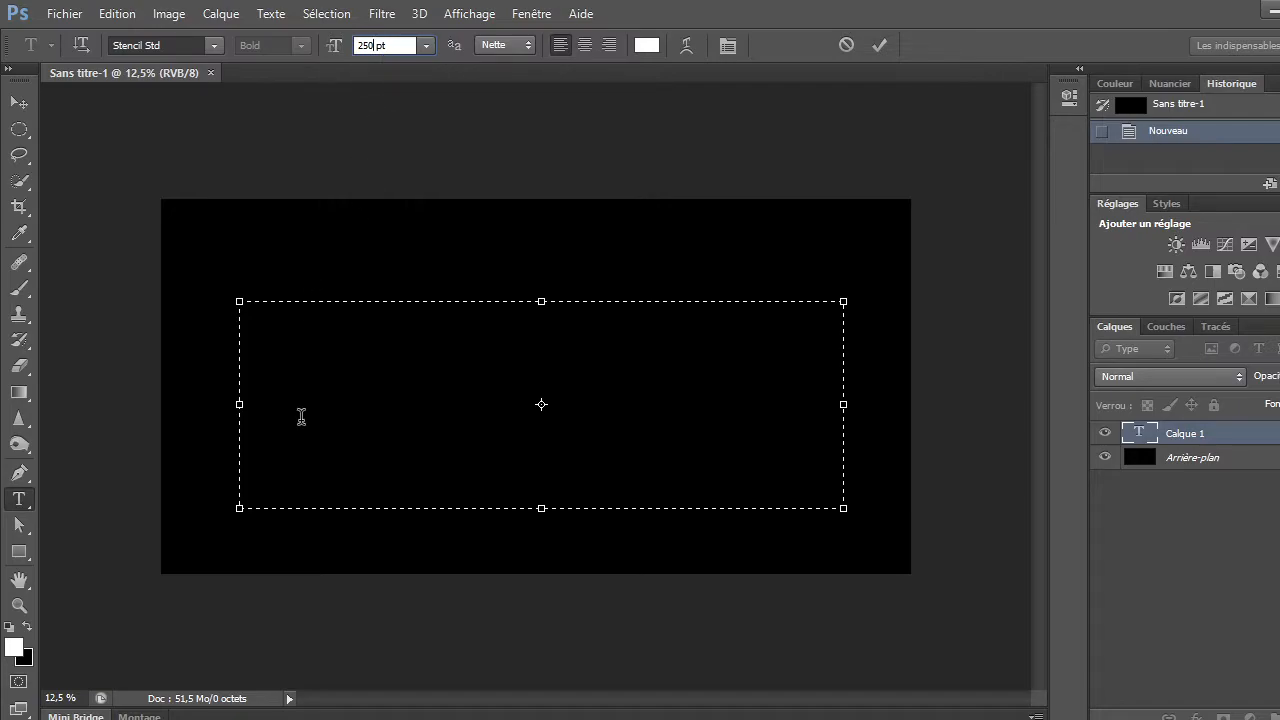
left_click(279, 376)
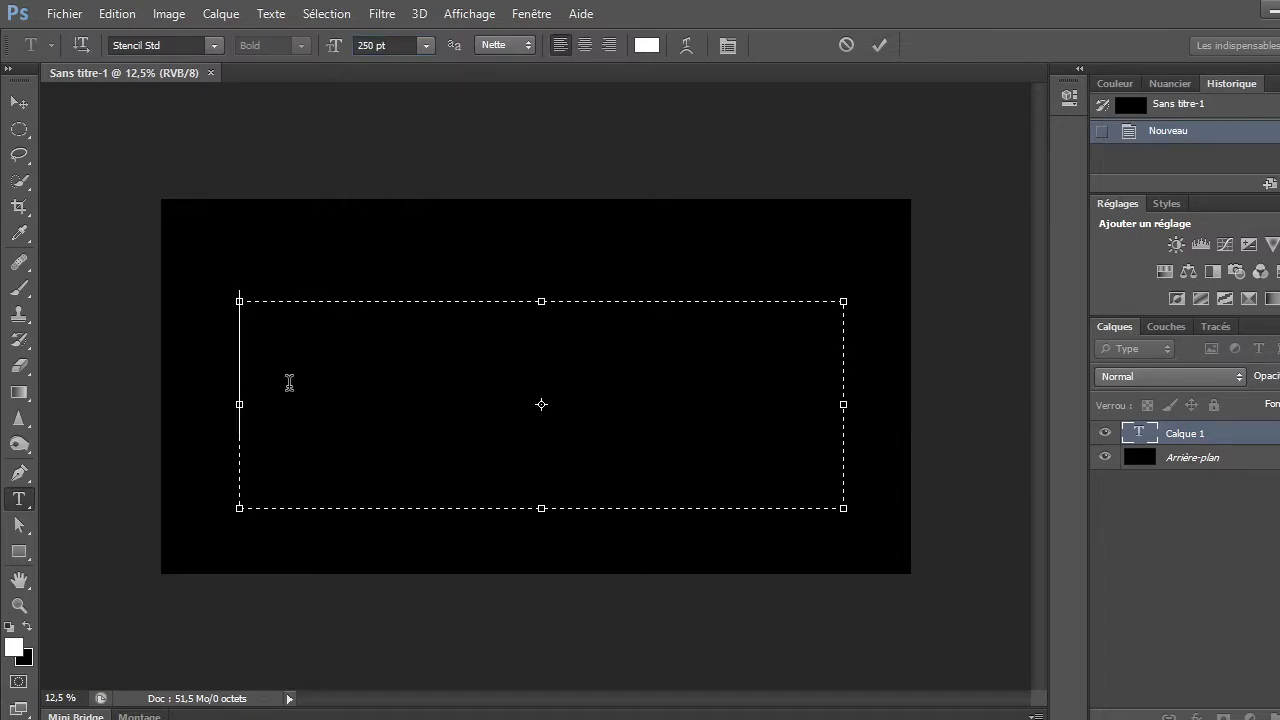
Try entering LE HAVRE in the text box at 250 pt.
type("LE HAVR")
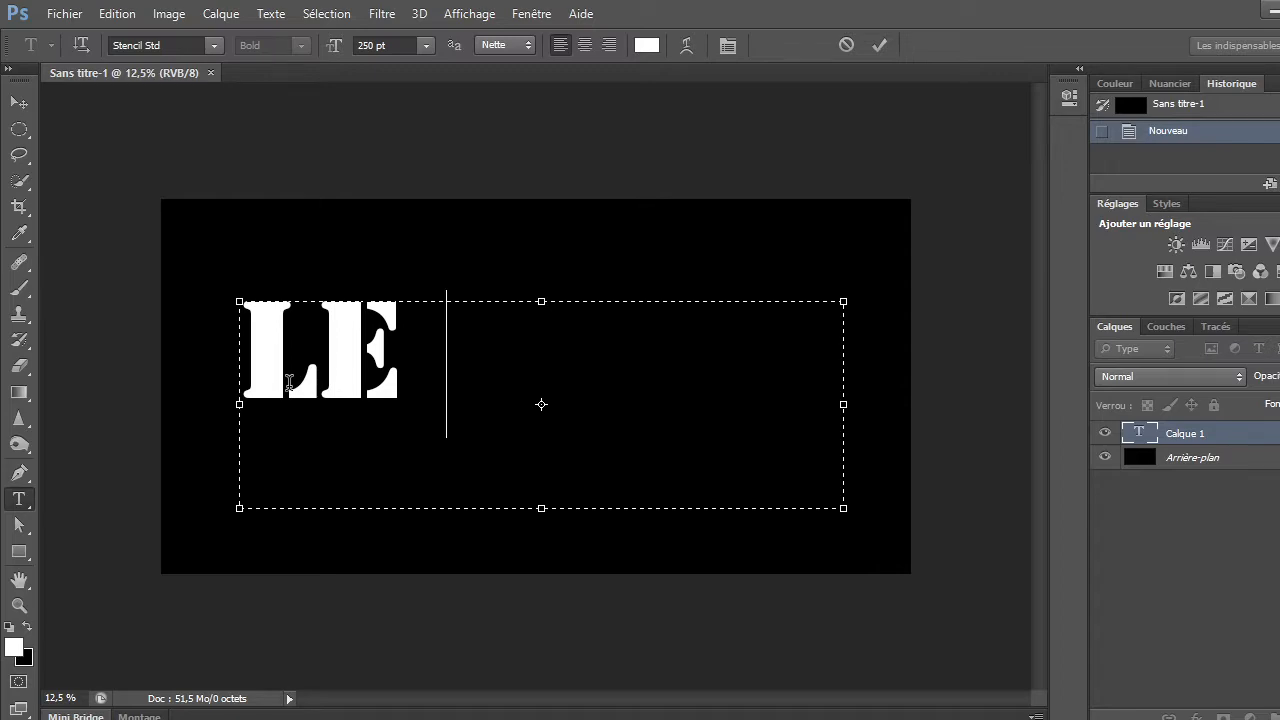
key("BackSpace")
key("BackSpace")
key("BackSpace")
key("BackSpace")
key("BackSpace")
Widen the text box to the canvas's right edge and clear the 250 pt text from it.
left_click_drag(849, 410, 911, 404)
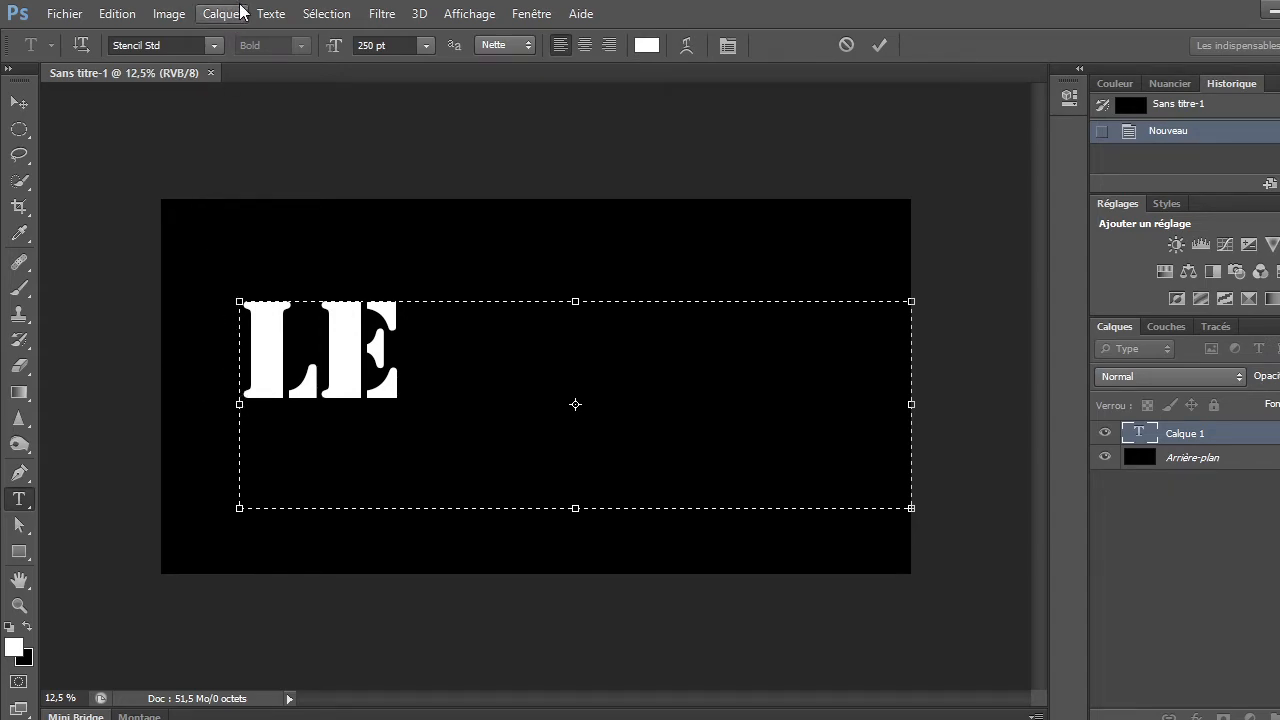
left_click(370, 45)
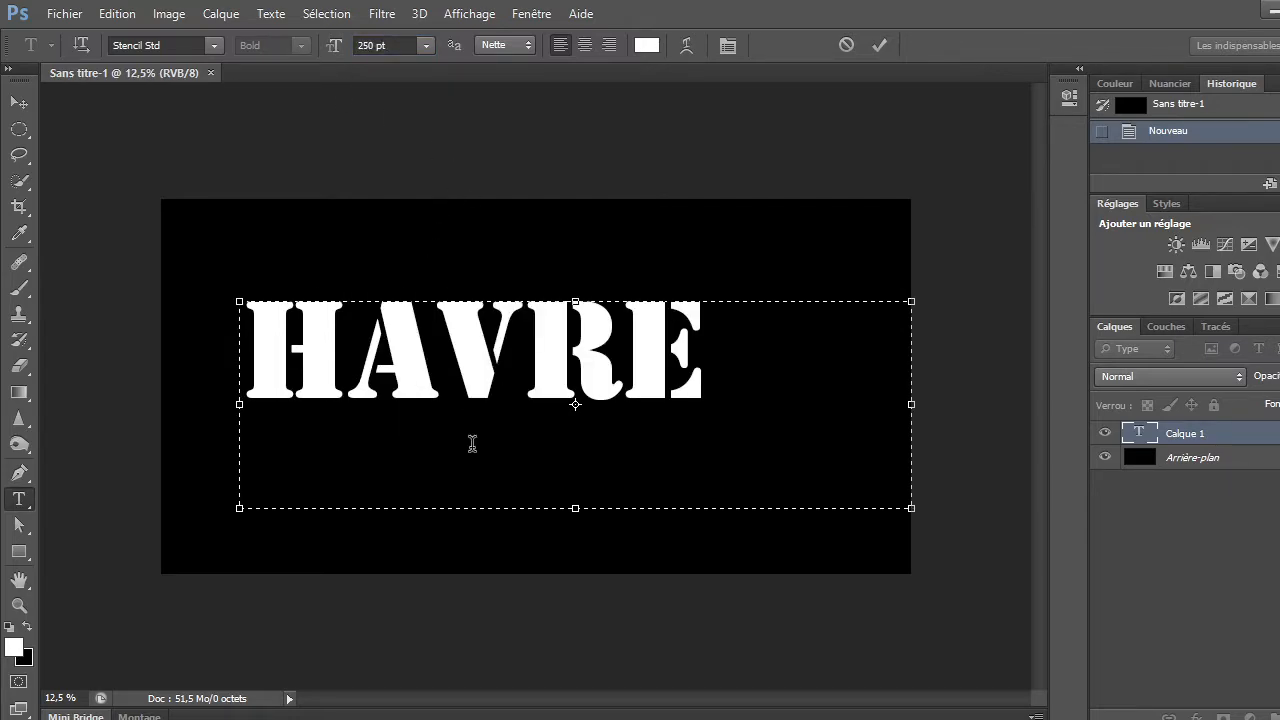
key("BackSpace")
key("BackSpace")
key("BackSpace")
key("BackSpace")
key("BackSpace")
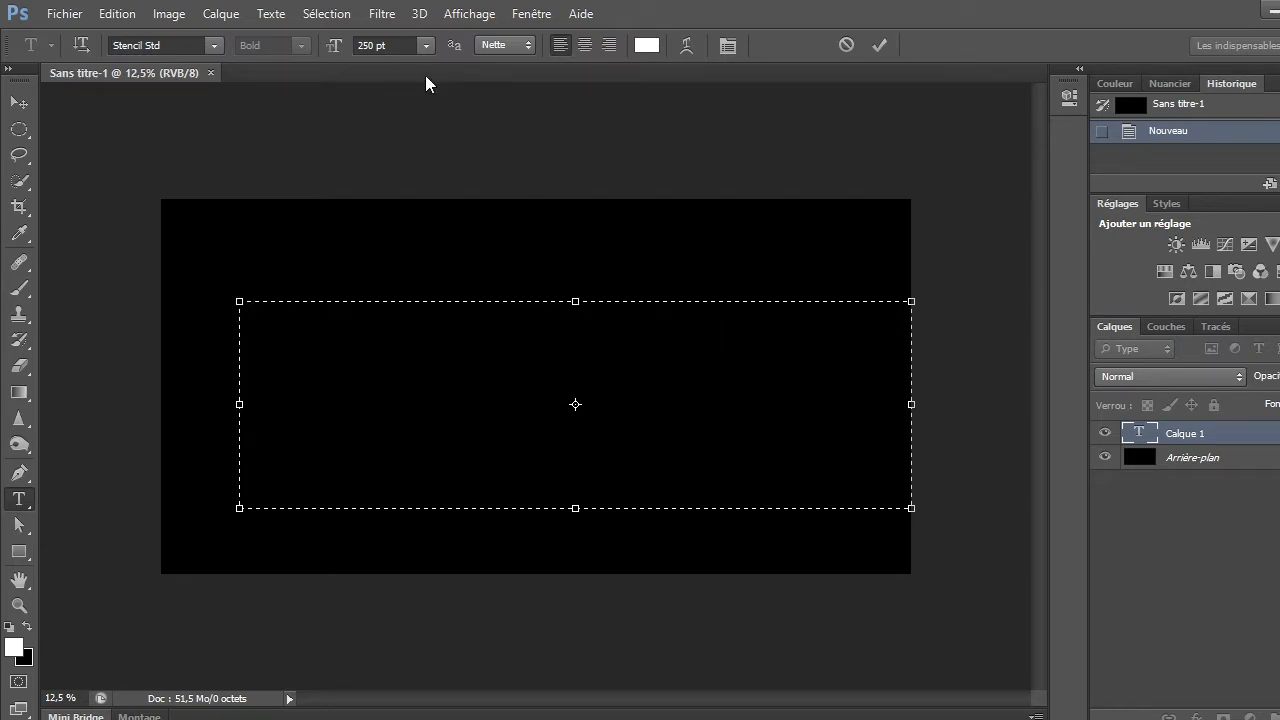
Set the font size to 200 pt, enter LE HAVRE in the widened box and commit the text.
left_click(371, 45)
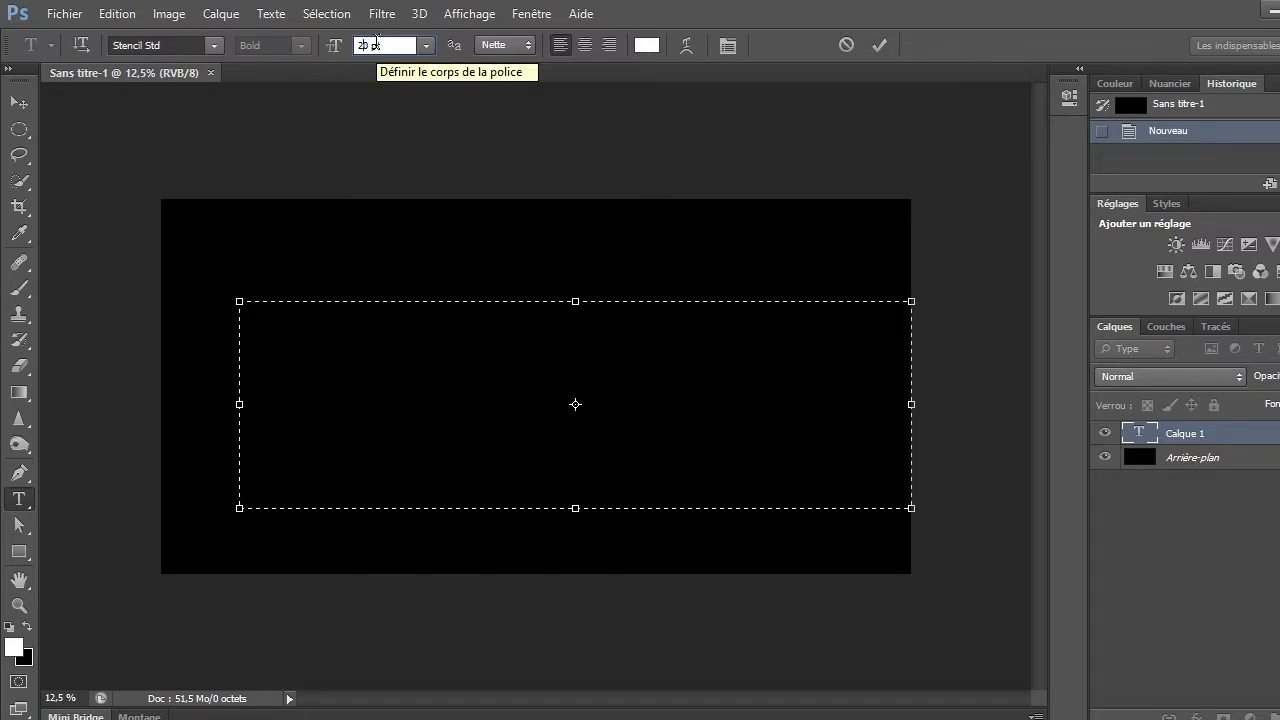
left_click(285, 368)
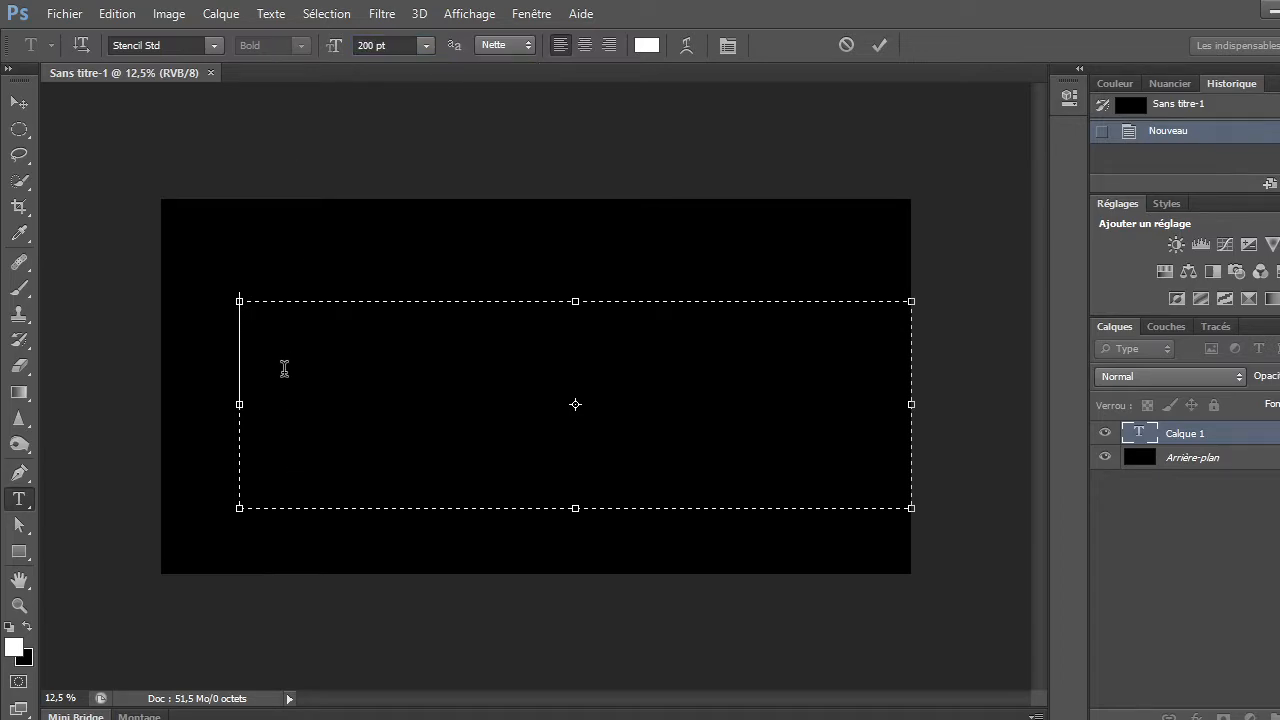
type("LE ")
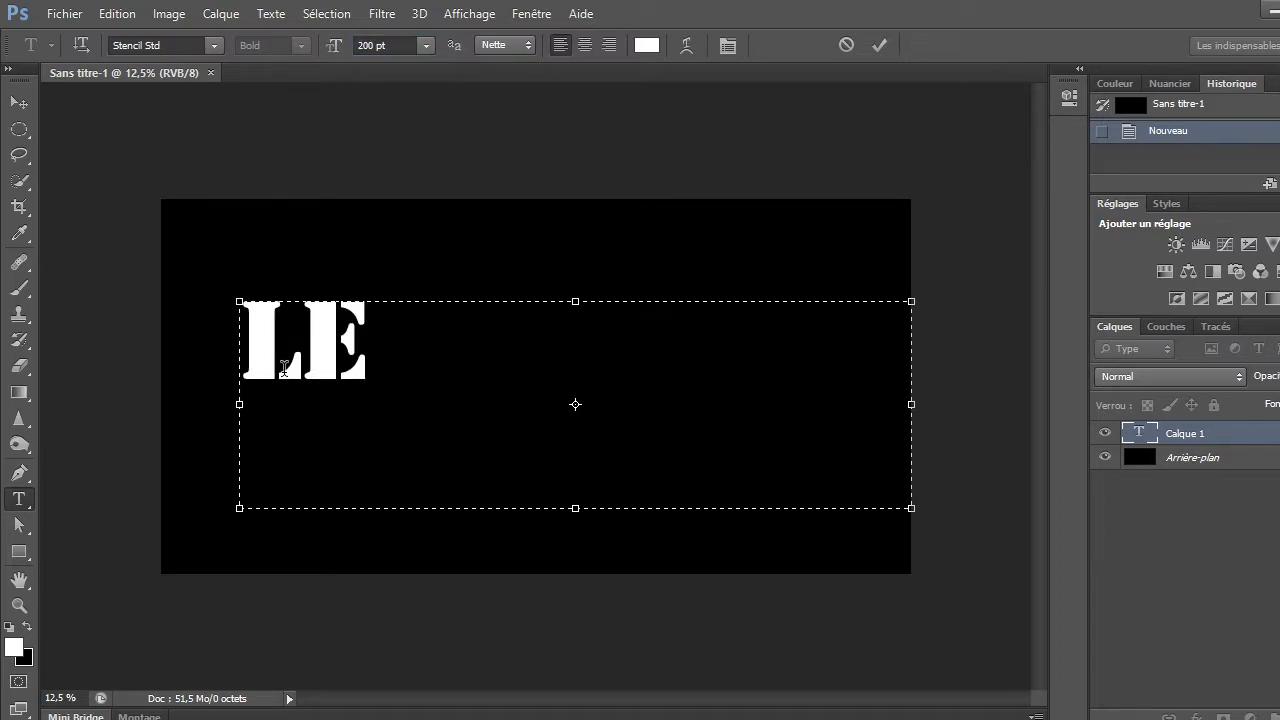
type("HAVRE")
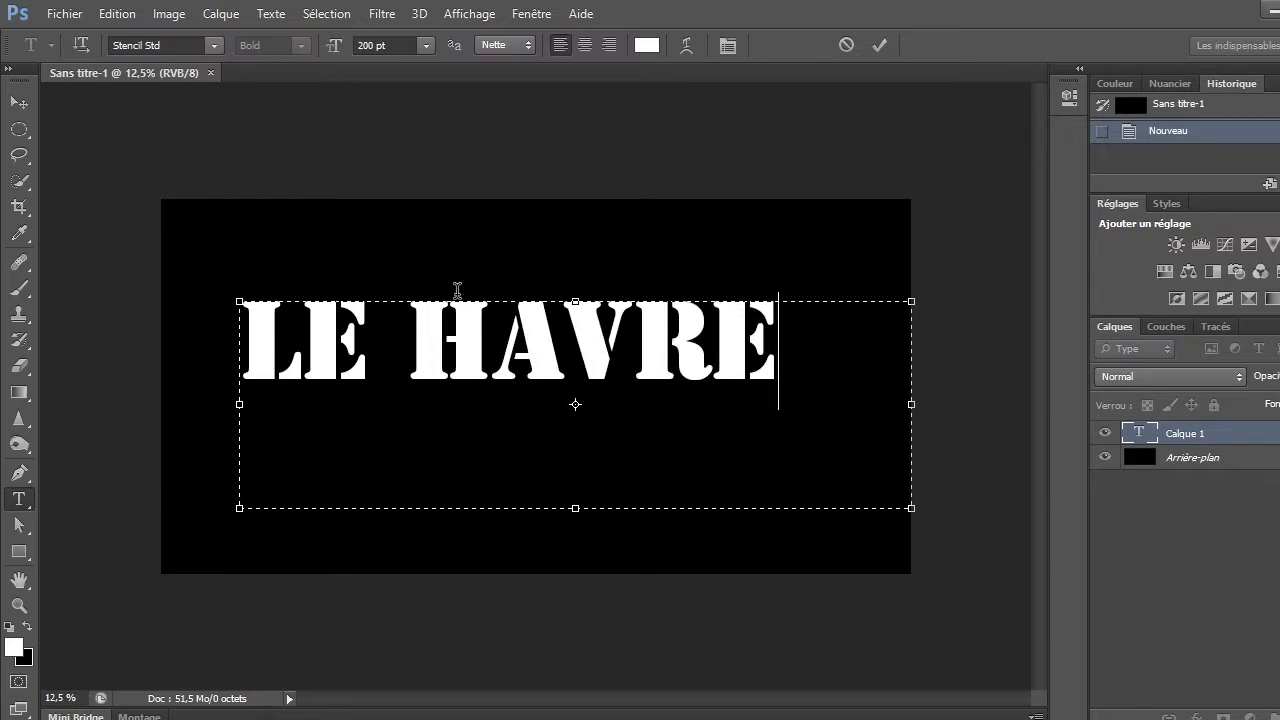
left_click(878, 46)
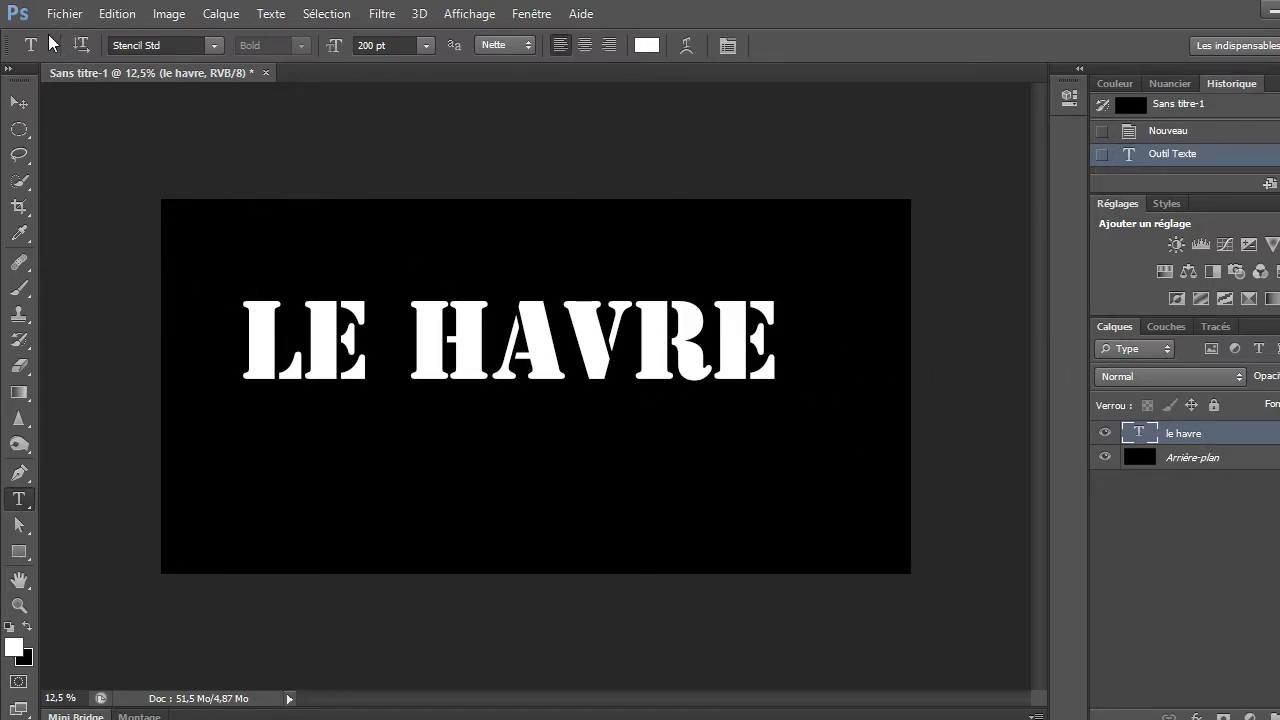
Move the LE HAVRE text layer down to the middle of the canvas.
left_click(18, 104)
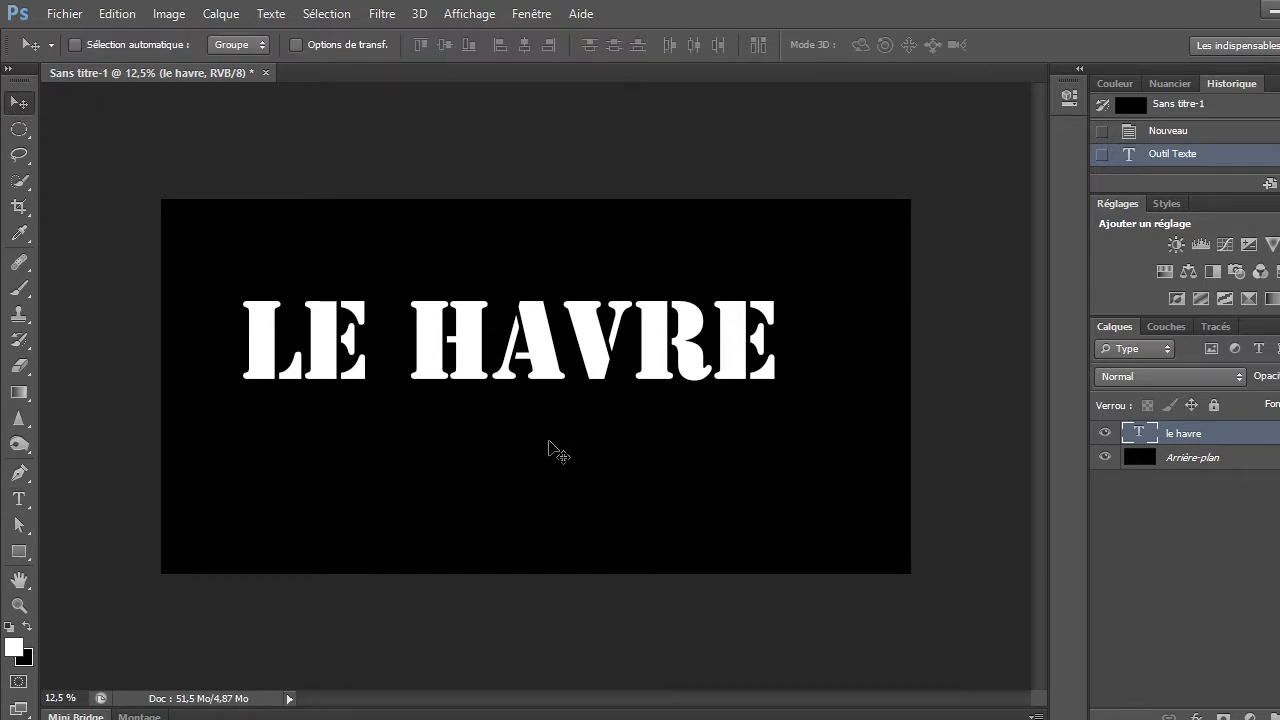
left_click_drag(510, 347, 530, 412)
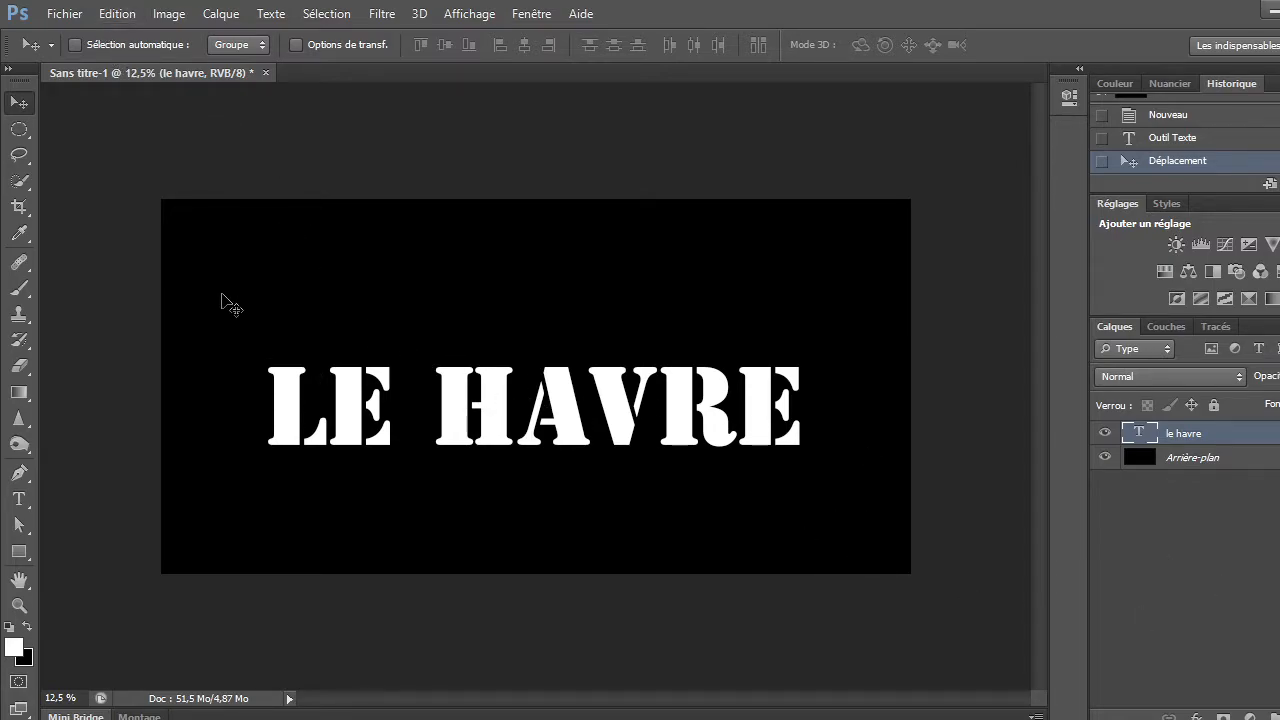
Scale the LE HAVRE text to about 121% width and 176% height, and reposition it at the middle of the canvas.
left_click(118, 15)
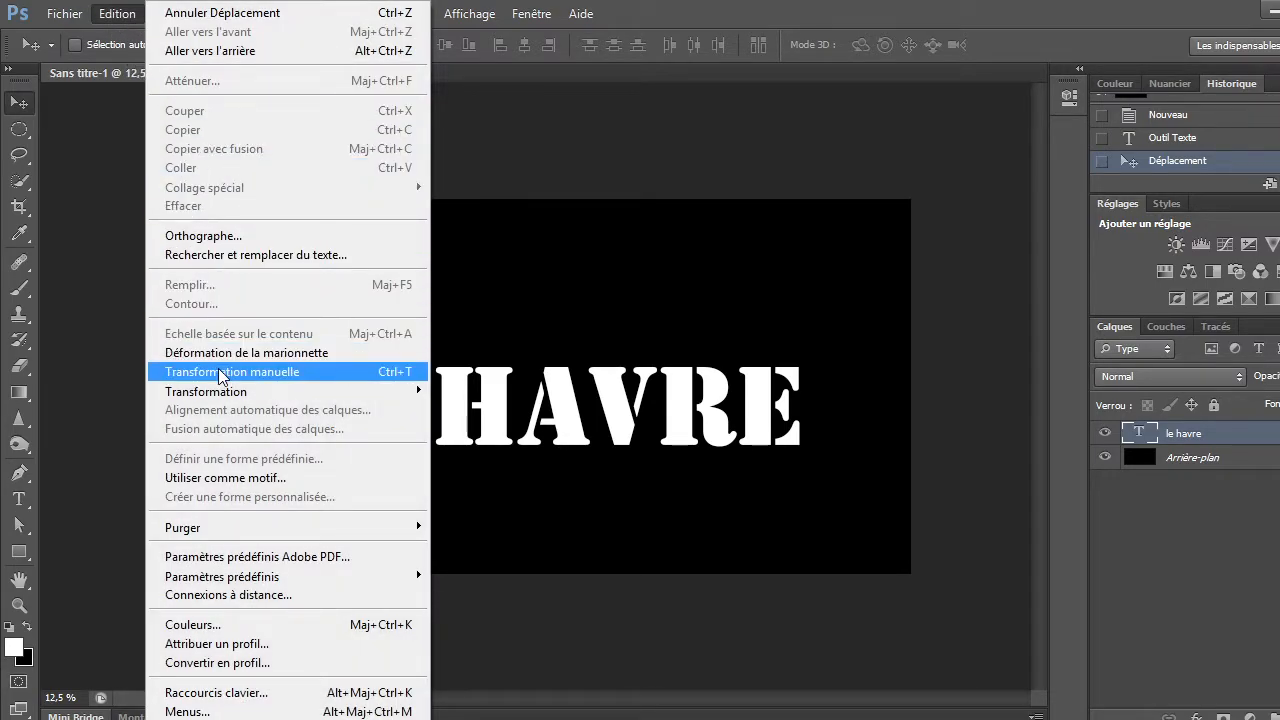
mouse_move(221, 394)
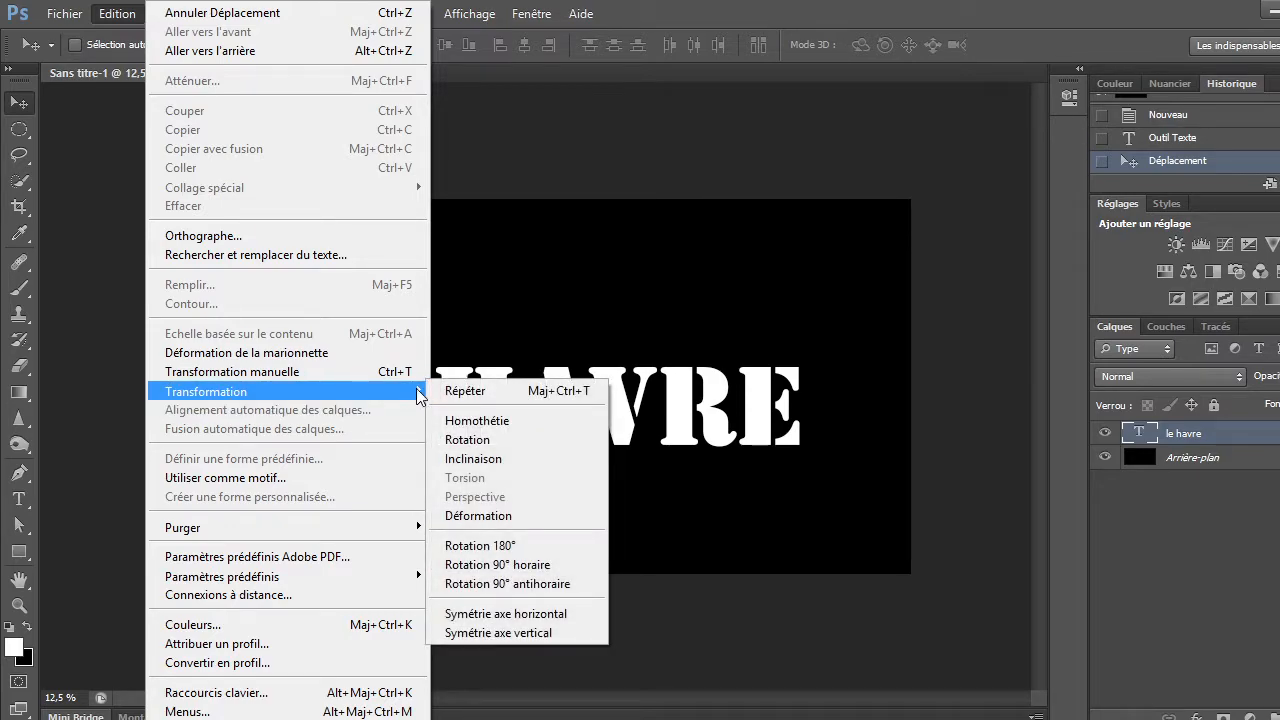
left_click(455, 424)
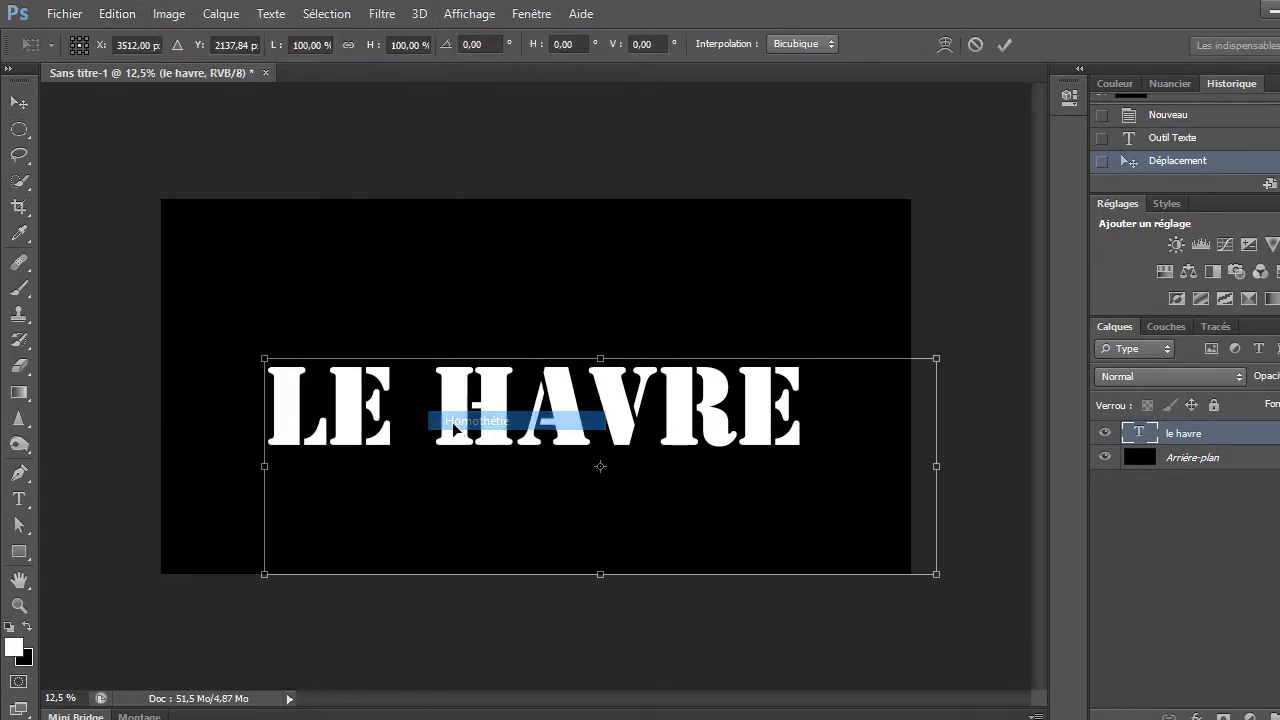
left_click_drag(264, 356, 203, 267)
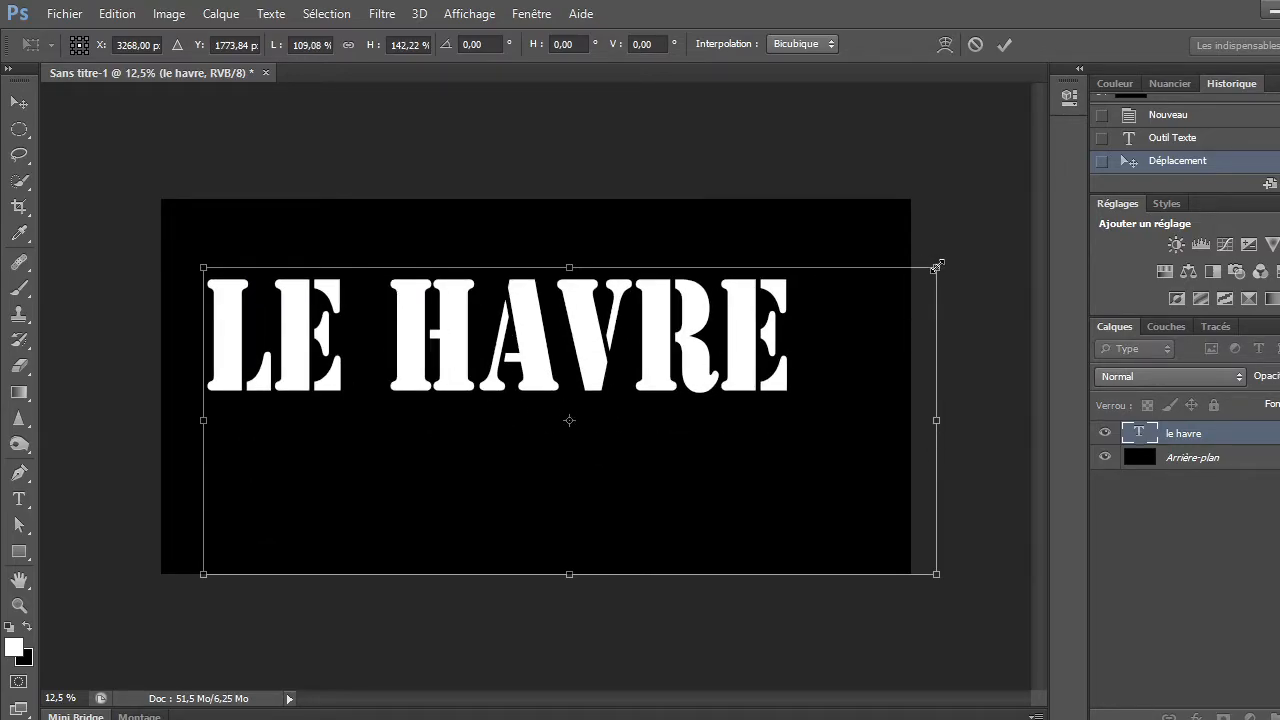
left_click_drag(936, 266, 970, 248)
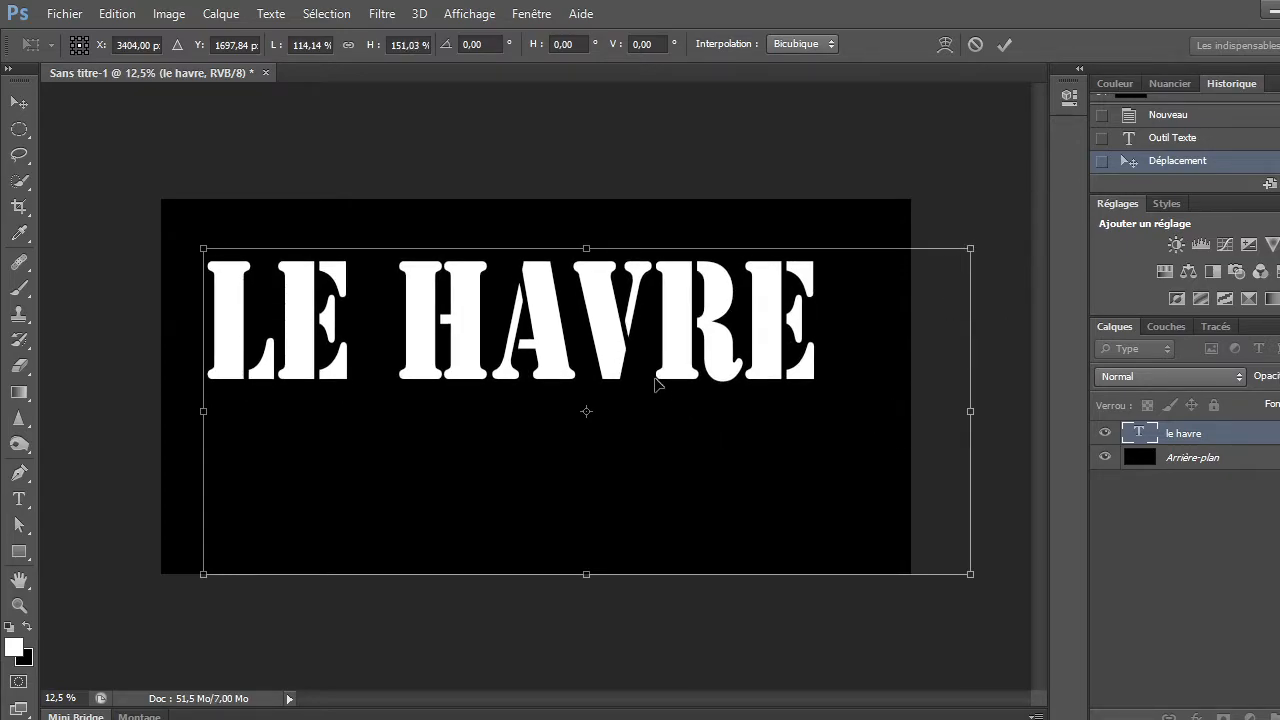
left_click_drag(970, 574, 1016, 625)
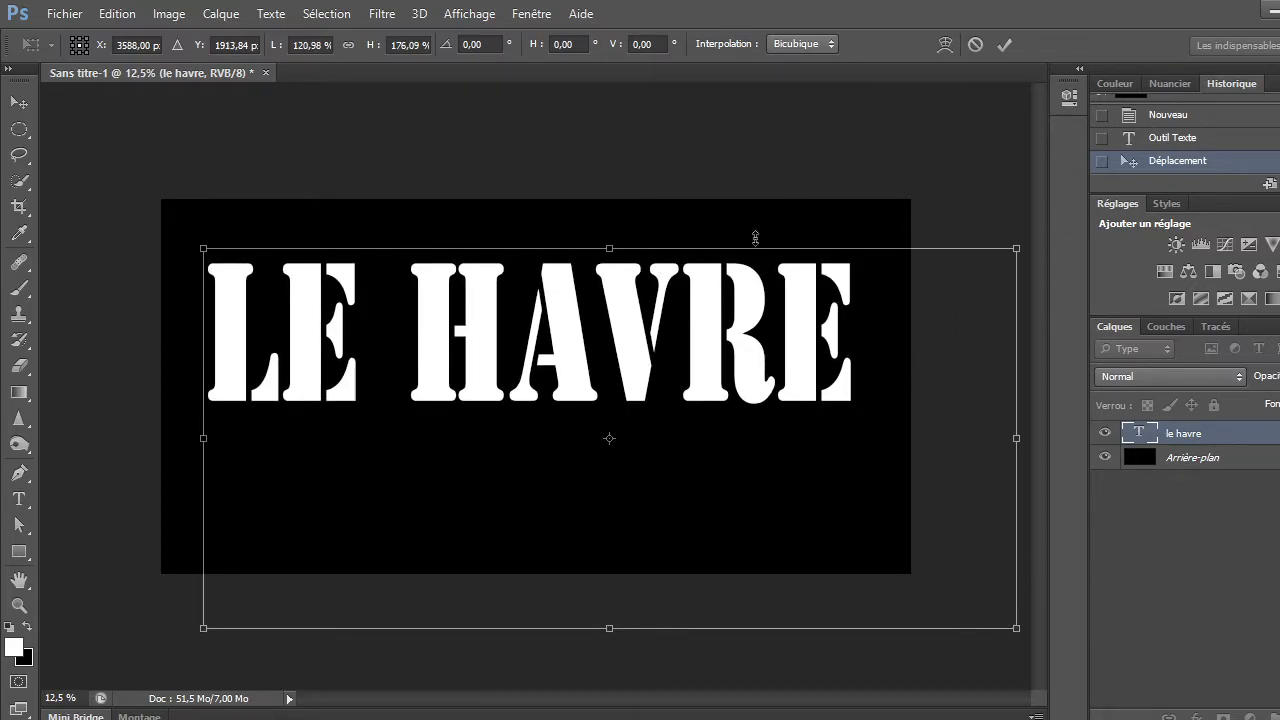
left_click(1002, 44)
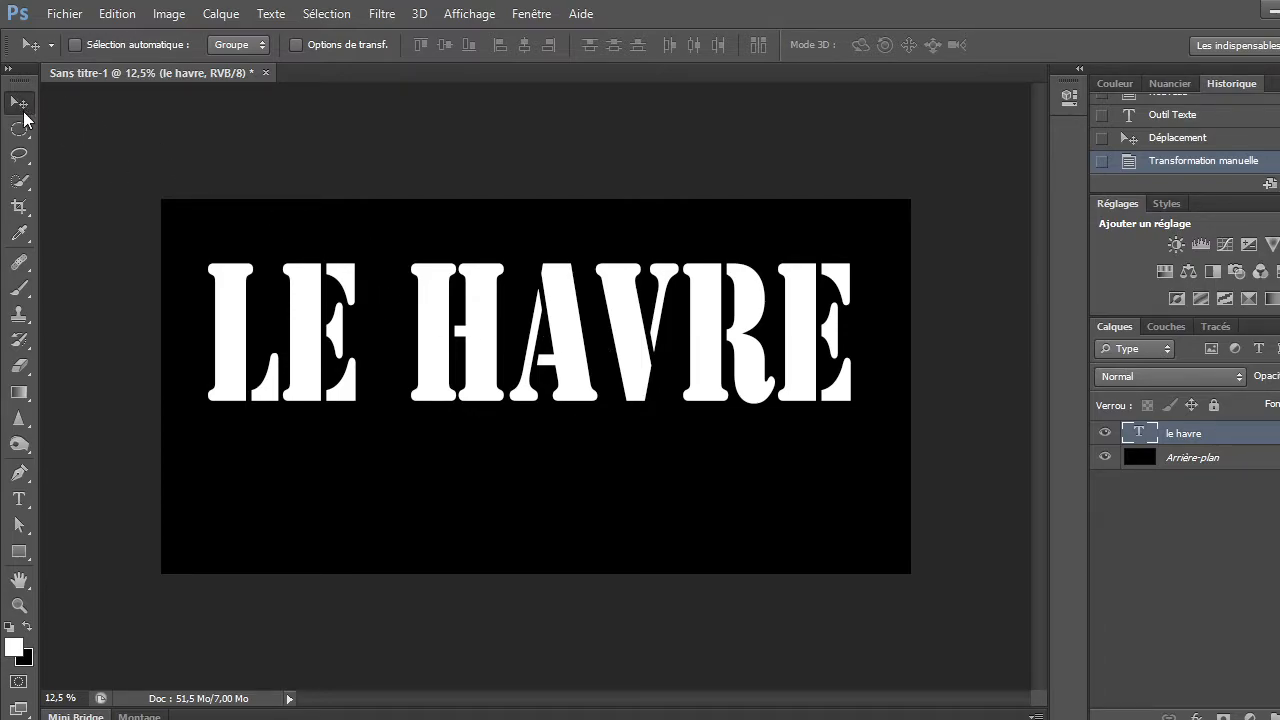
left_click_drag(487, 331, 478, 409)
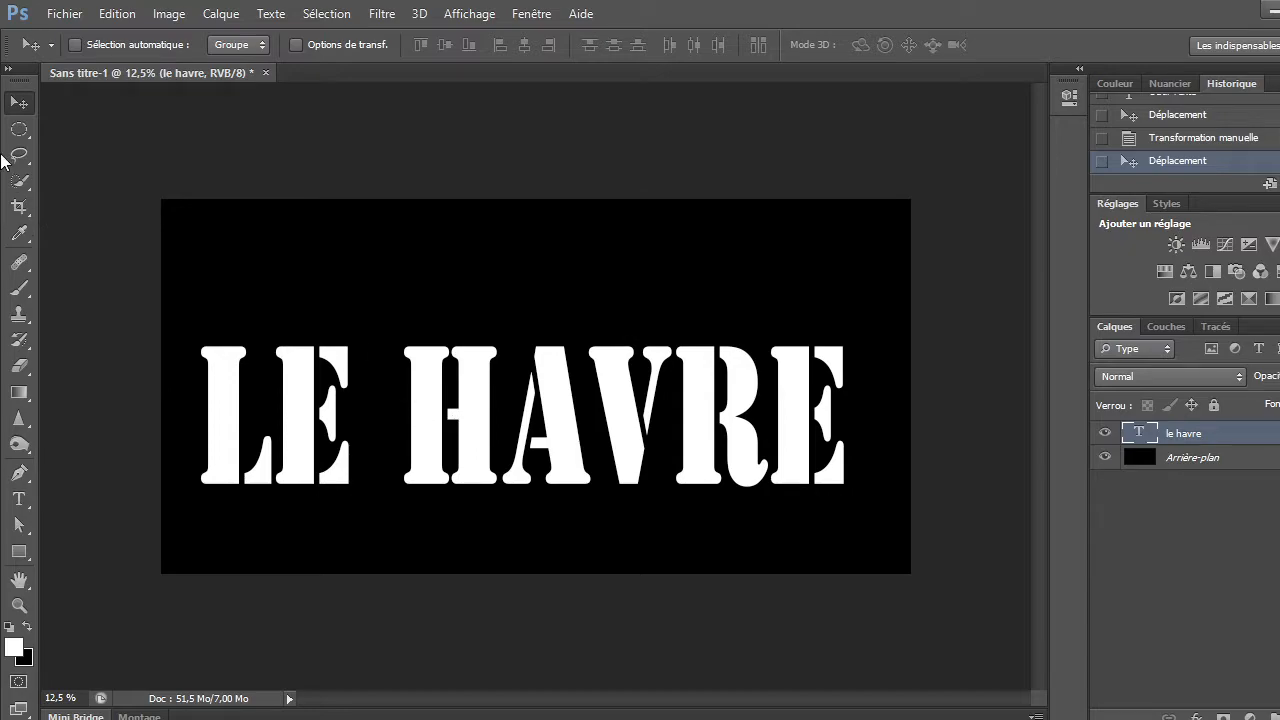
Try a horizontal Arche warp on the LE HAVRE text with +19% bend, -11% horizontal and +36% vertical distortion, and cancel it.
left_click(19, 500)
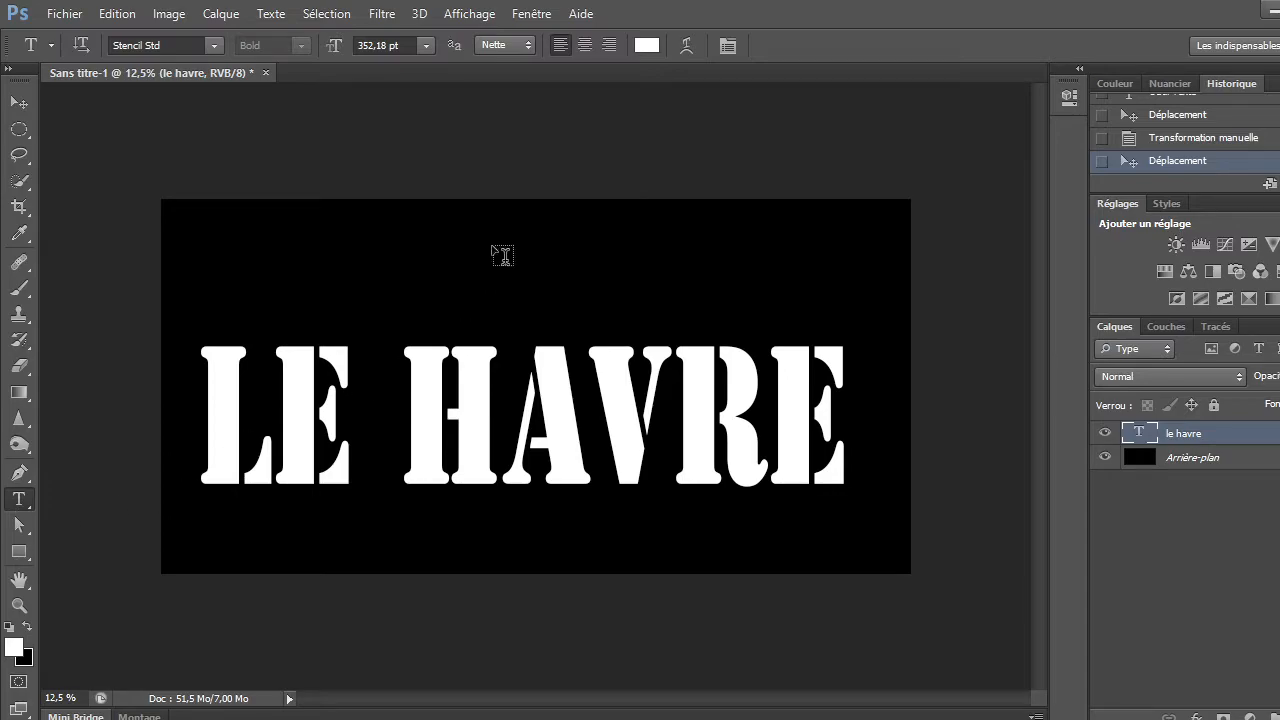
left_click(683, 47)
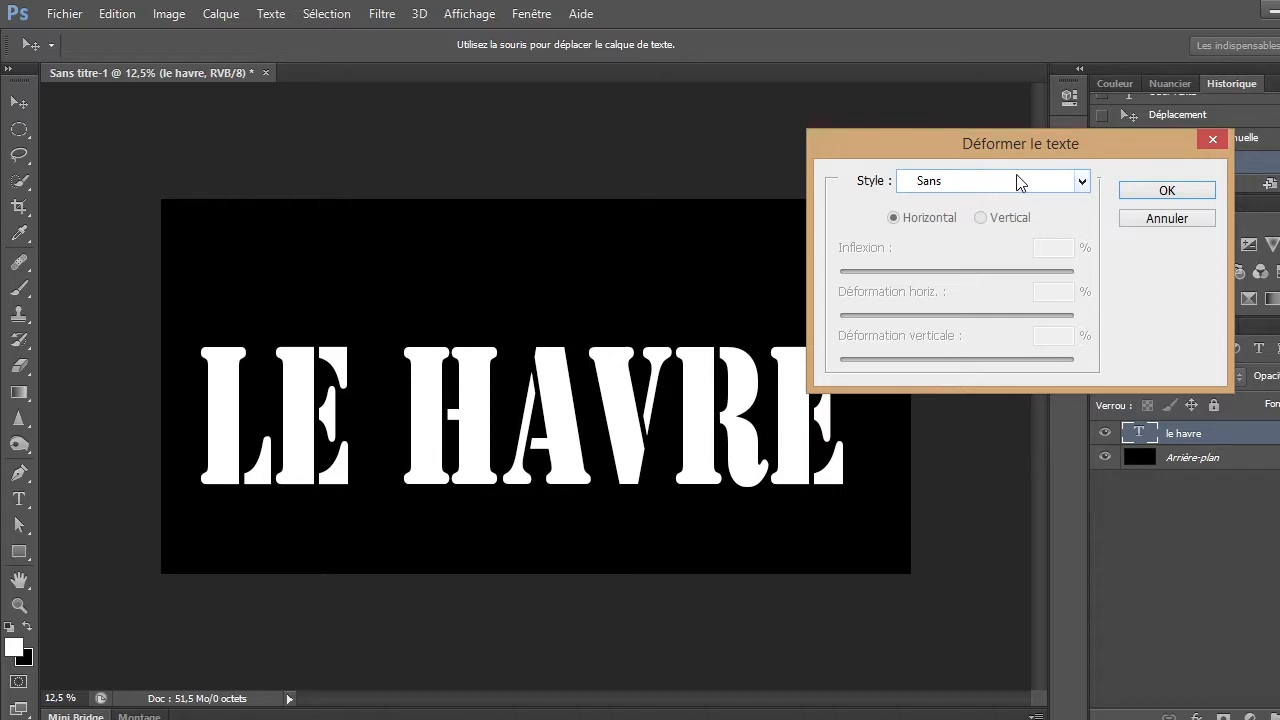
left_click(1083, 181)
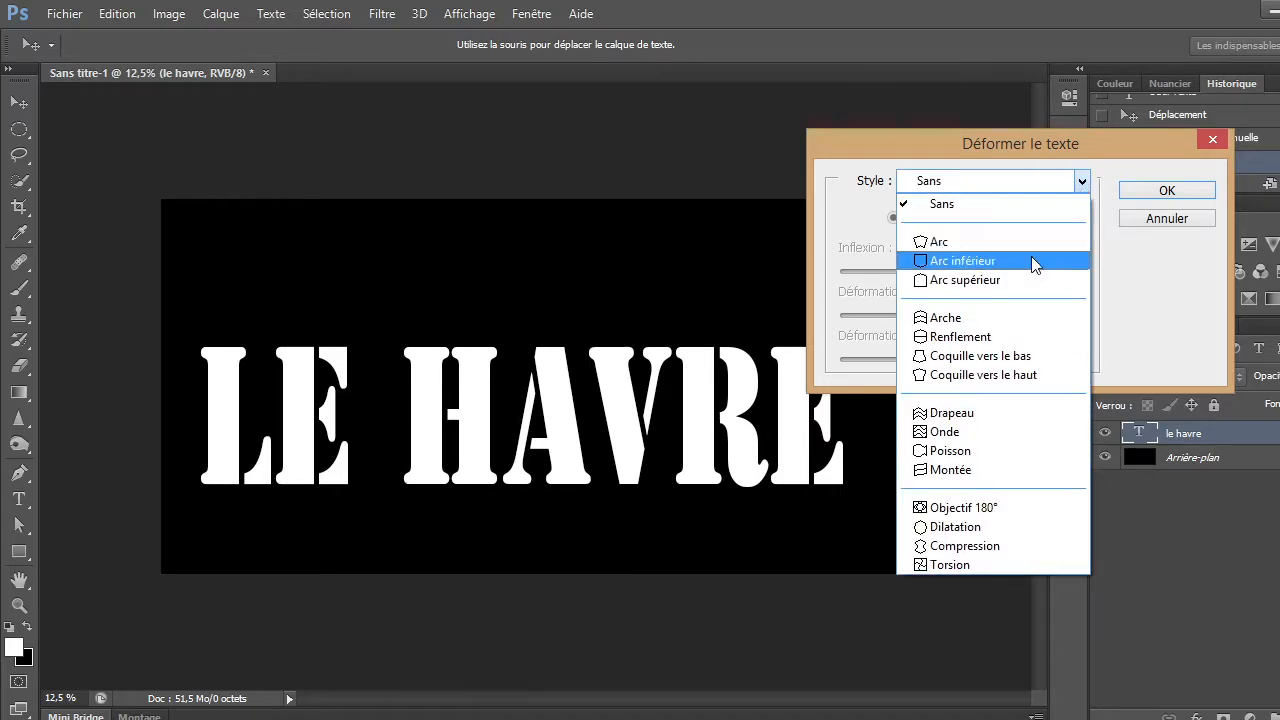
left_click(1009, 314)
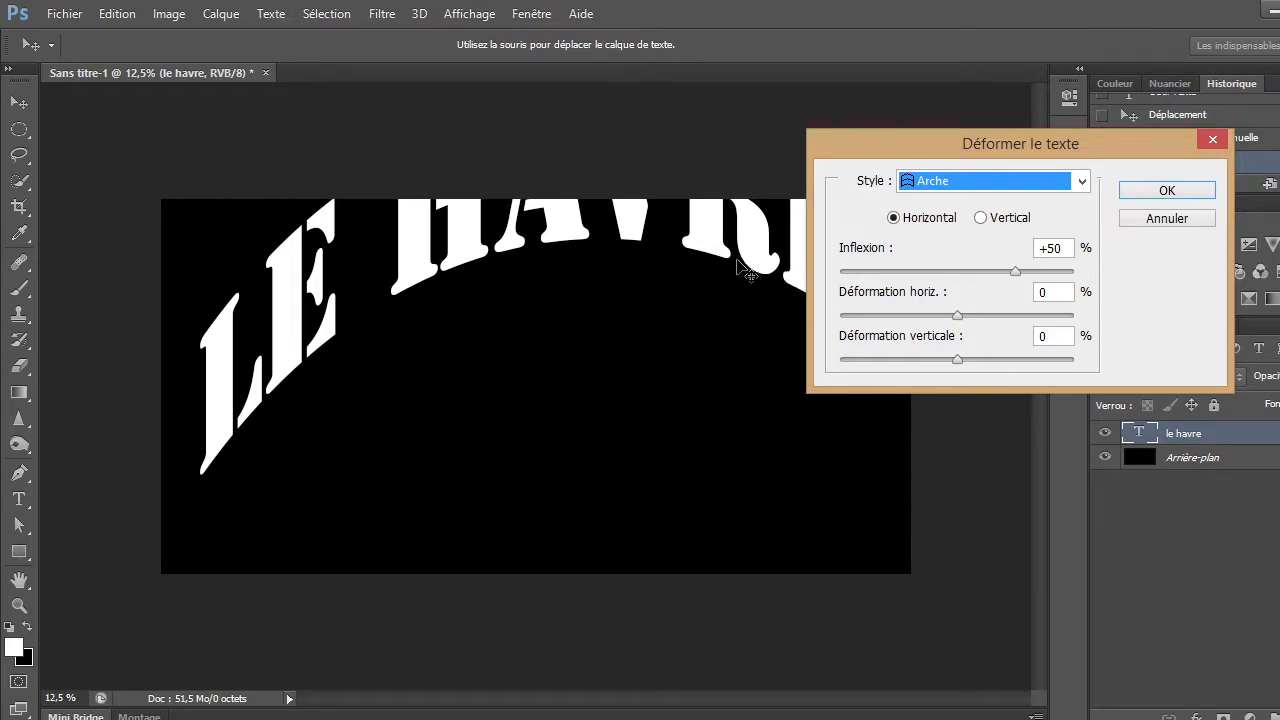
left_click_drag(1010, 271, 981, 276)
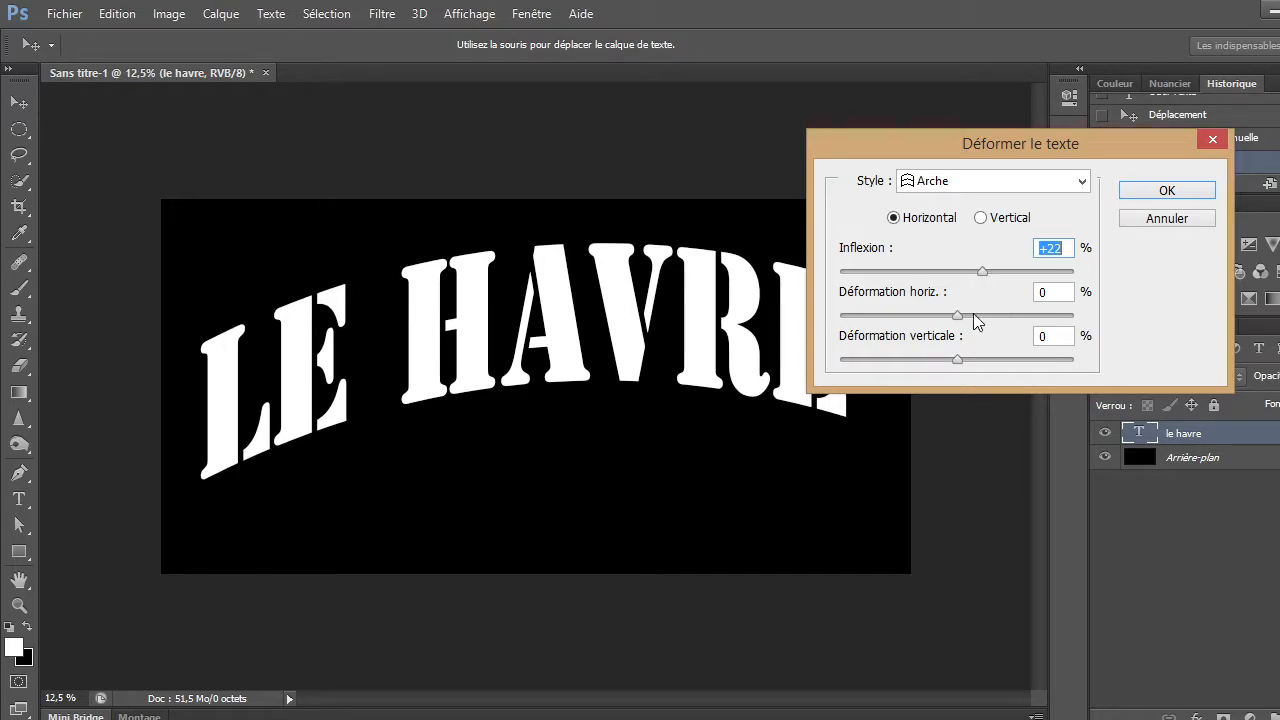
left_click_drag(960, 318, 998, 371)
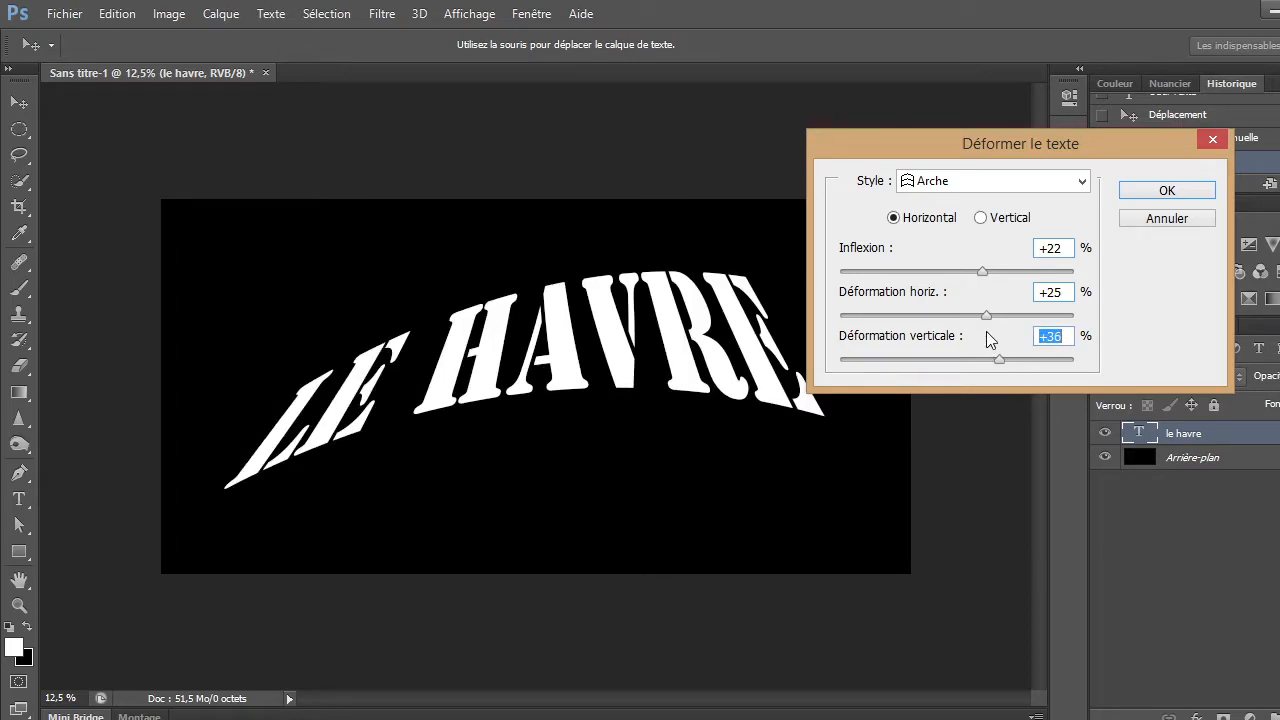
left_click_drag(987, 318, 944, 317)
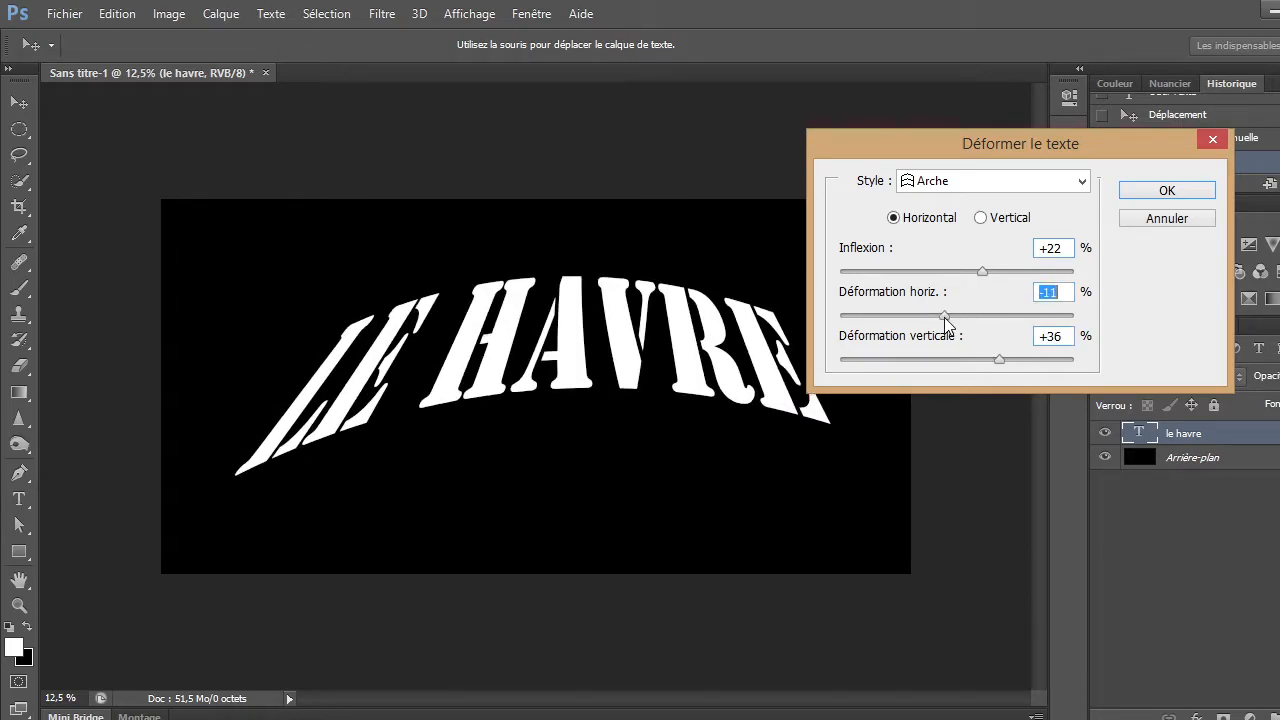
mouse_move(981, 270)
left_mouse_down()
mouse_move(1008, 268)
mouse_move(979, 272)
left_mouse_up()
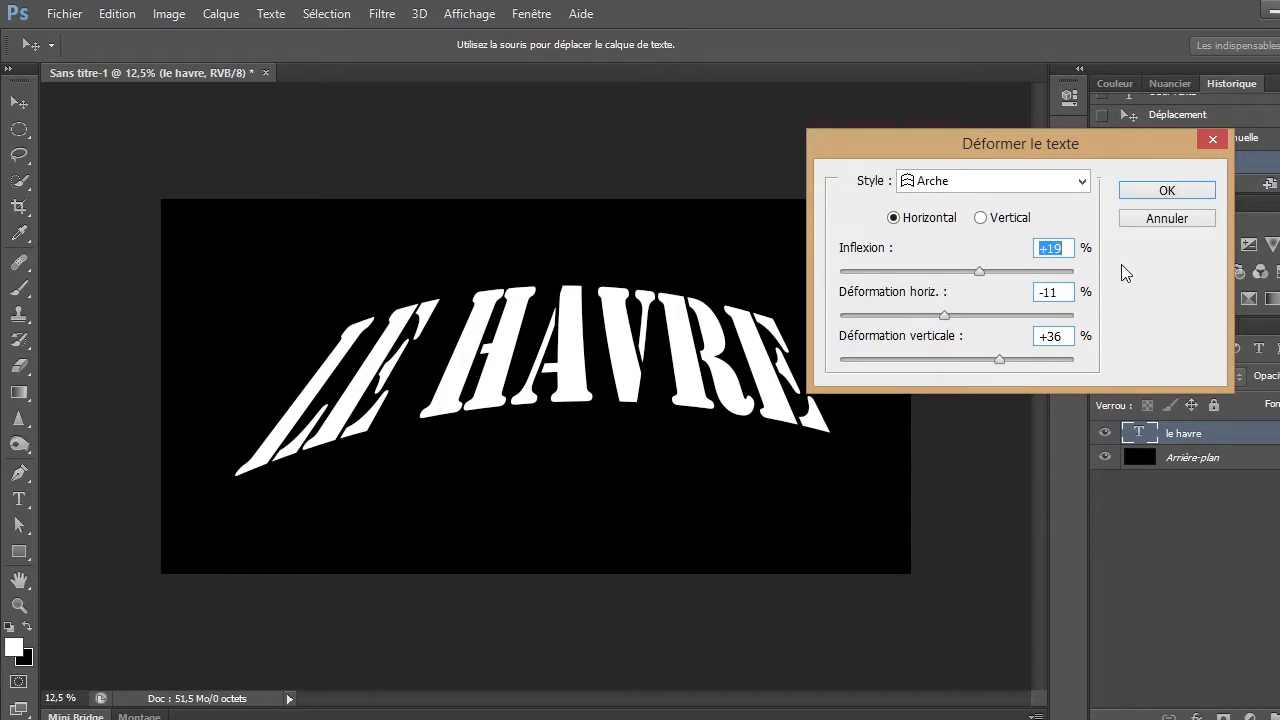
left_click(1177, 221)
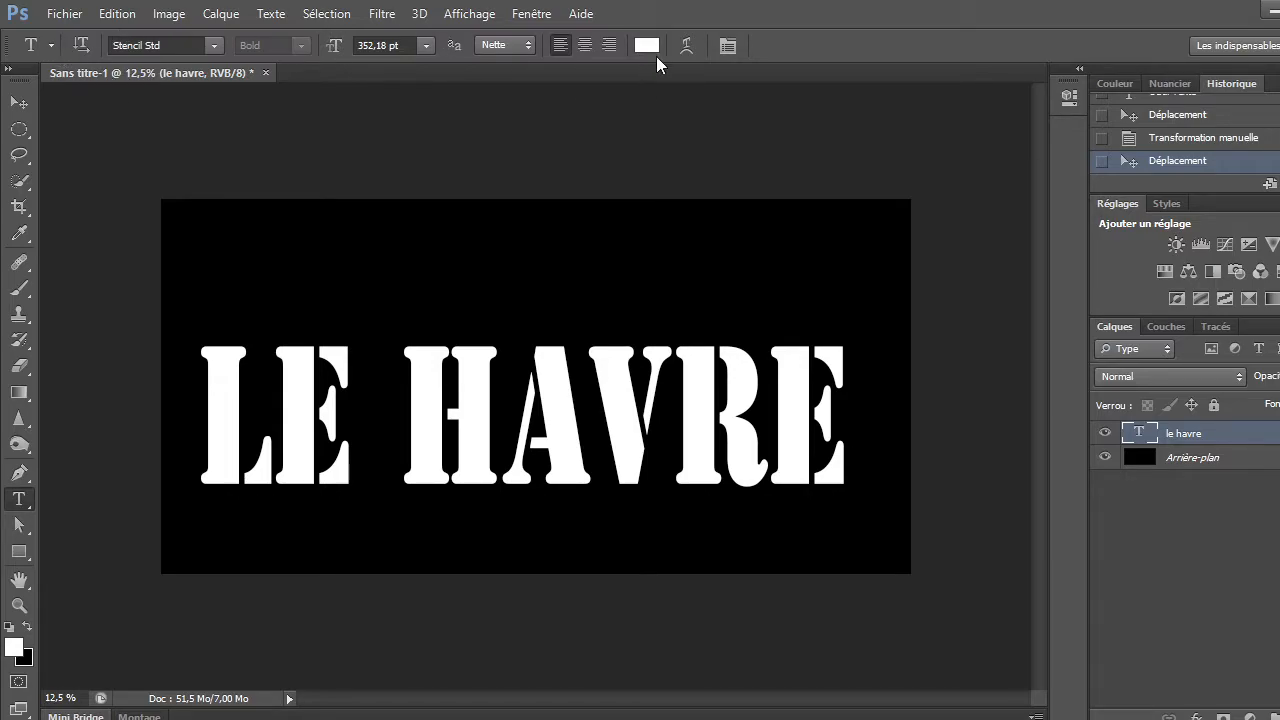
Place the colourful container arch photo DSC_6761 - Copie (2) above the le havre text layer.
left_click(62, 23)
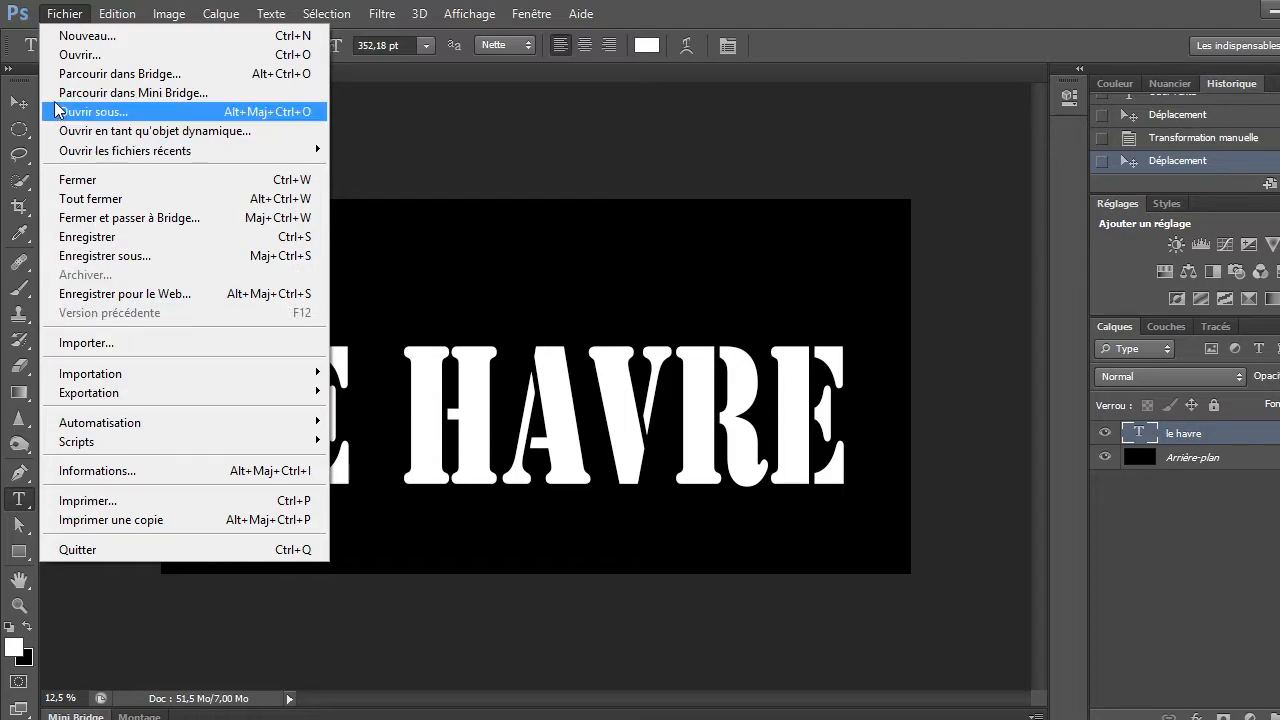
left_click(78, 345)
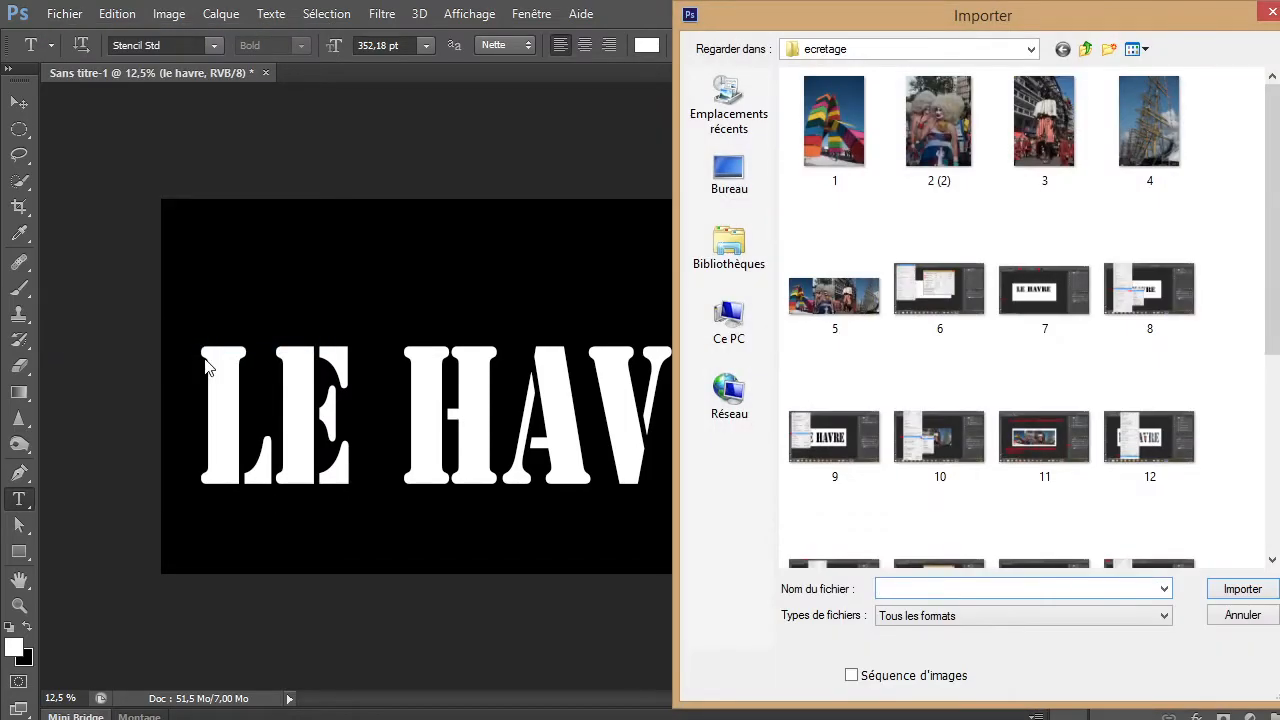
left_click_drag(1270, 260, 1258, 452)
double_click(1043, 362)
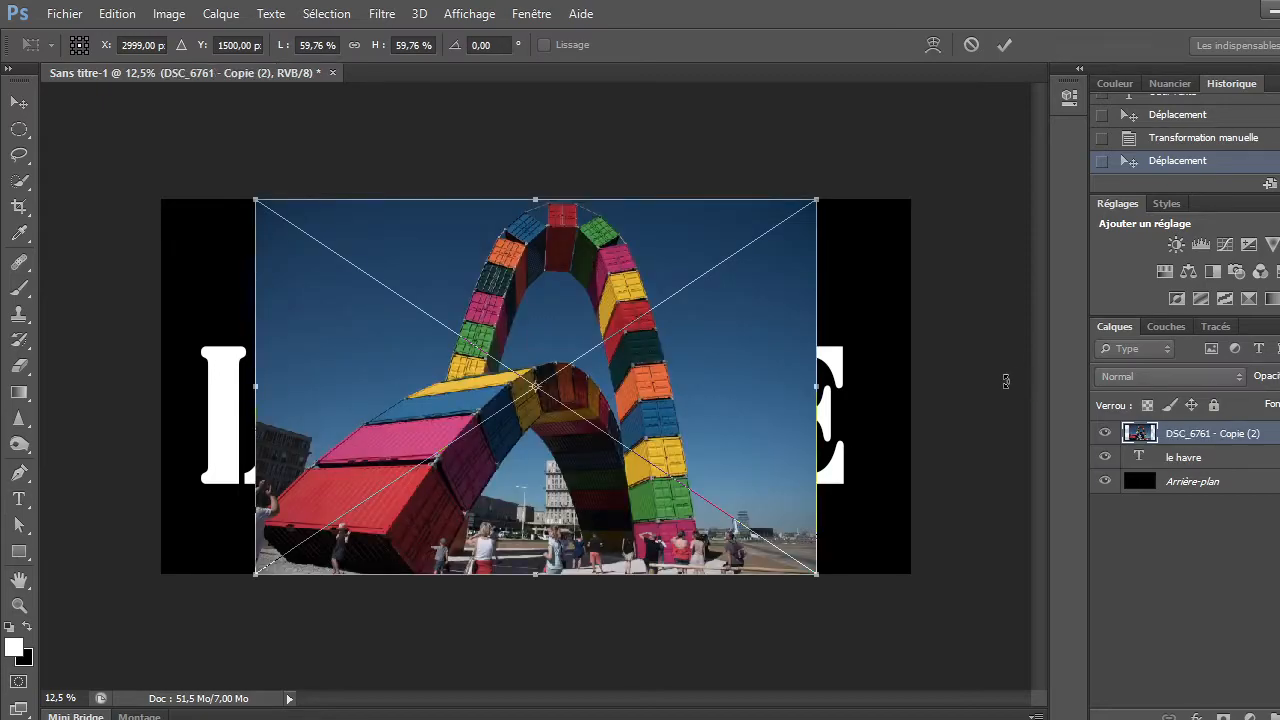
Stretch the placed photo to about 77% width so it covers all the lettering and ends at the canvas's right edge, and commit it.
left_click_drag(817, 386, 919, 401)
left_click_drag(254, 385, 186, 385)
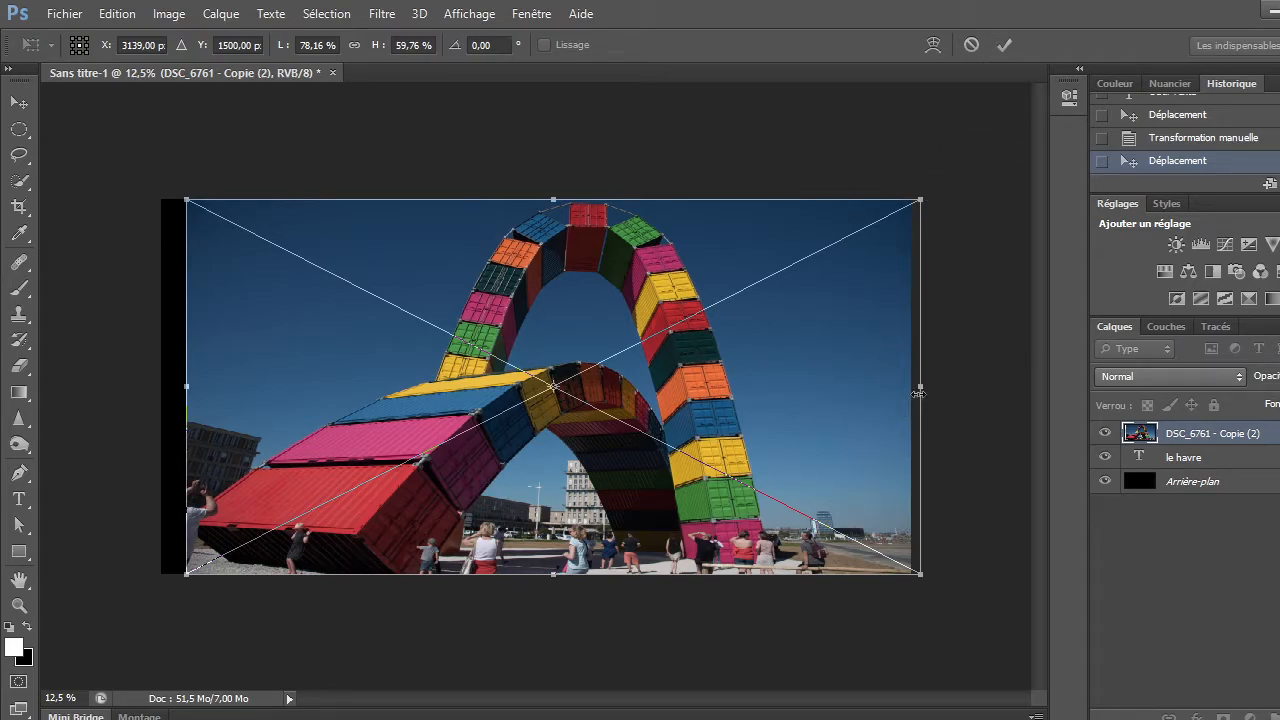
left_click_drag(920, 387, 911, 387)
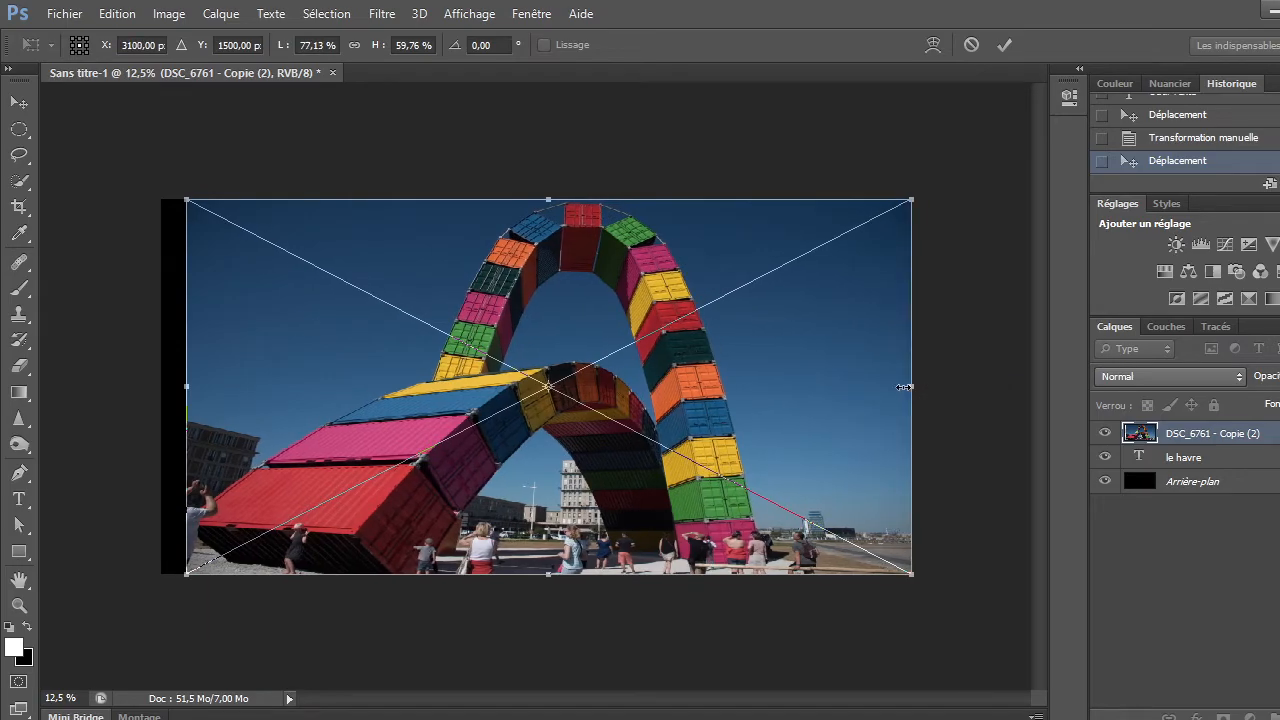
key("t")
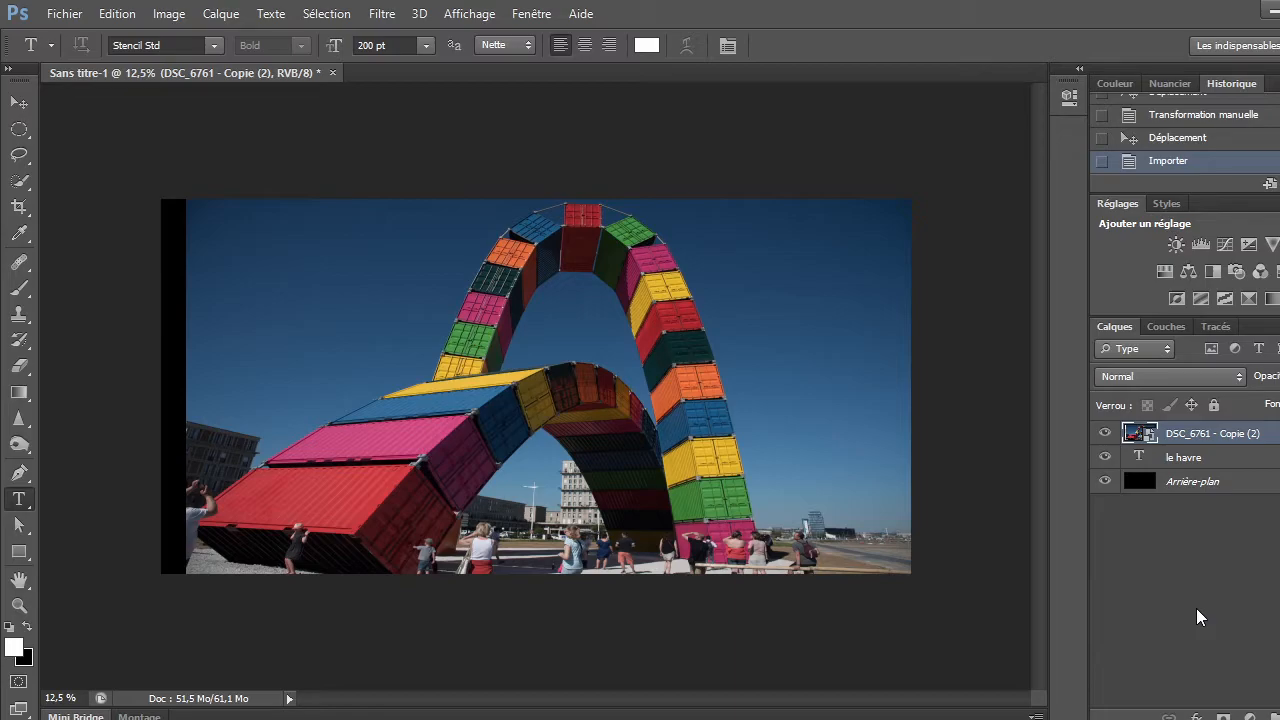
Clip the photo to the le havre text layer with a clipping mask and flatten the image.
key("ctrl+alt+g")
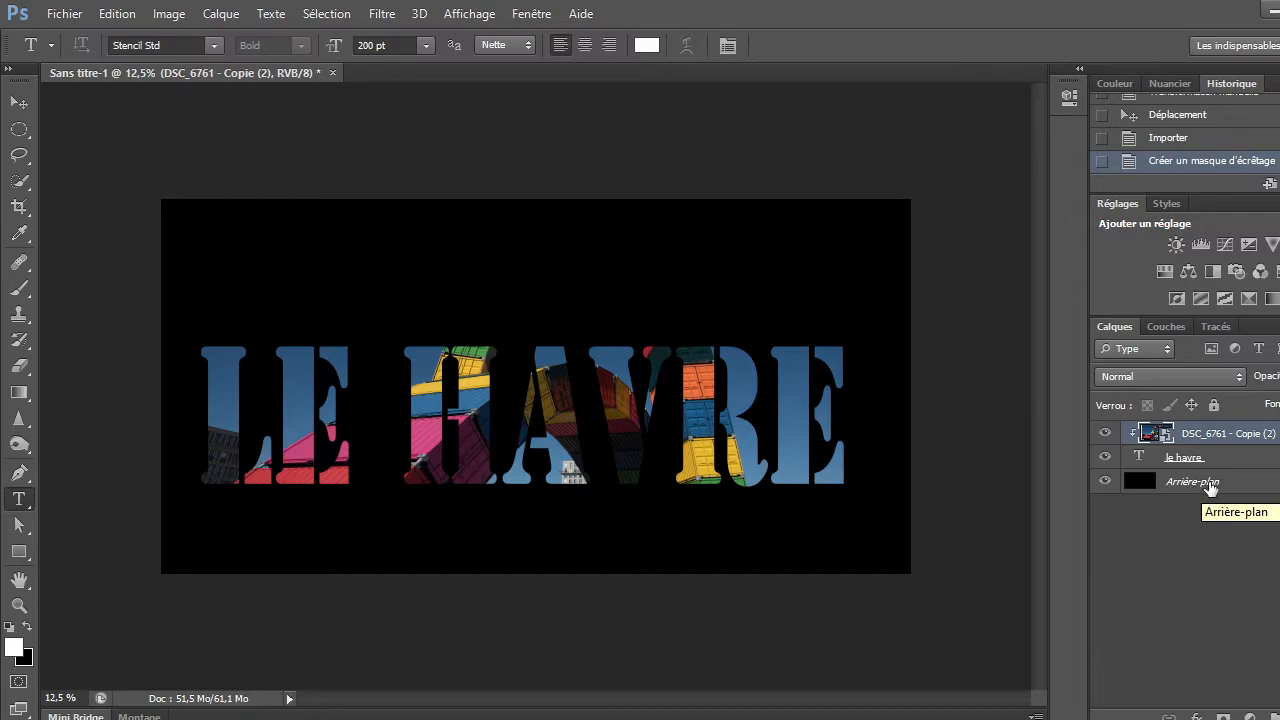
right_click(1212, 484)
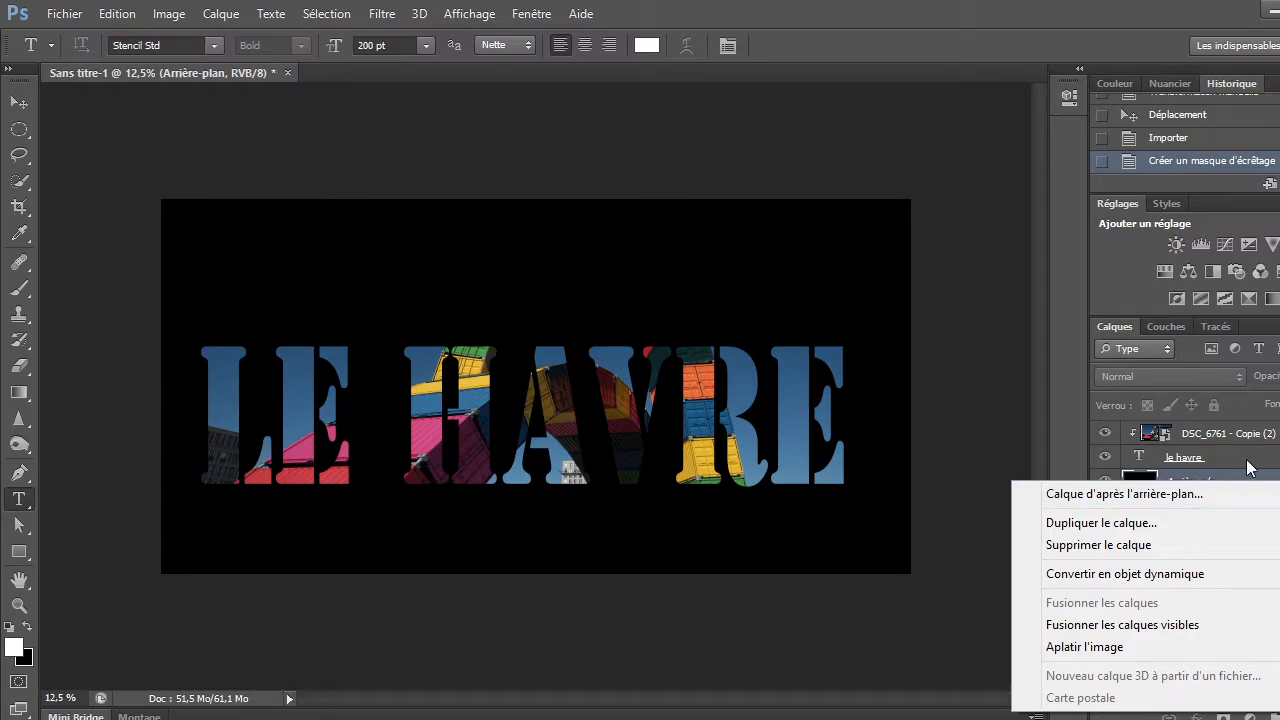
left_click(1113, 656)
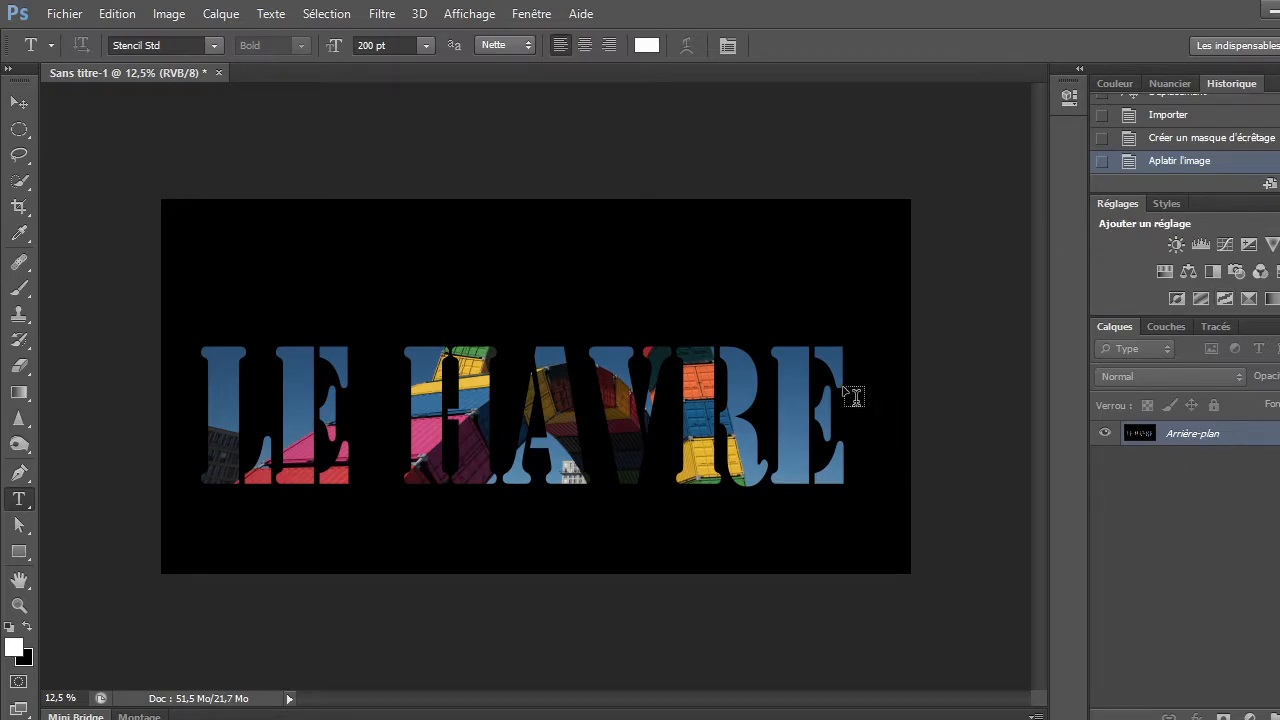
Close the image without saving it and create a new 3000 × 3000 pixel document at 300 pixels/inch filled with the background colour.
left_click(219, 72)
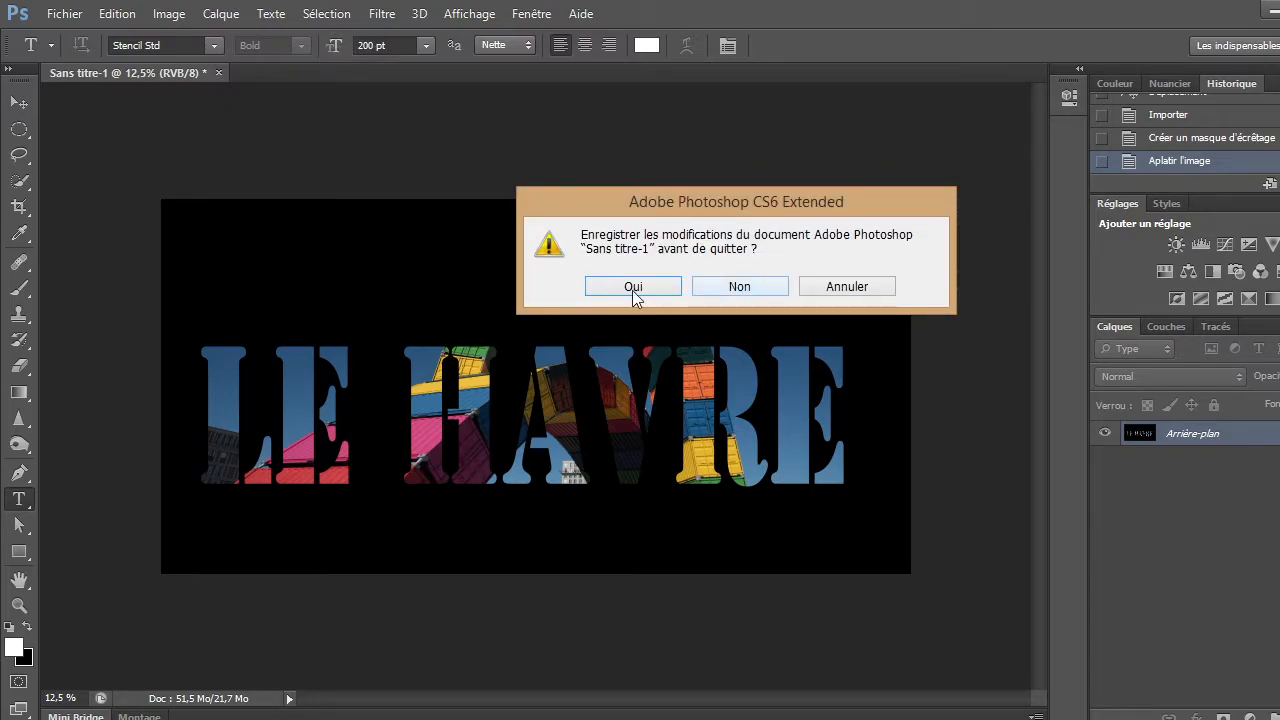
left_click(740, 289)
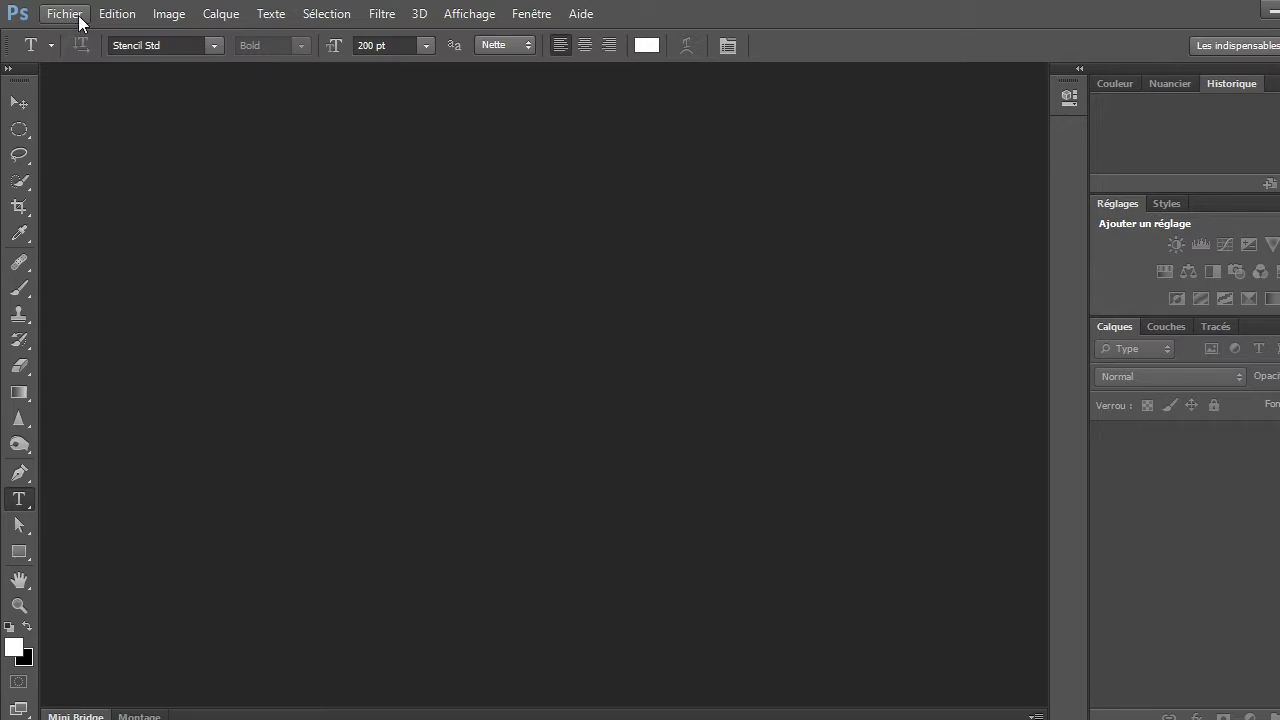
left_click(80, 21)
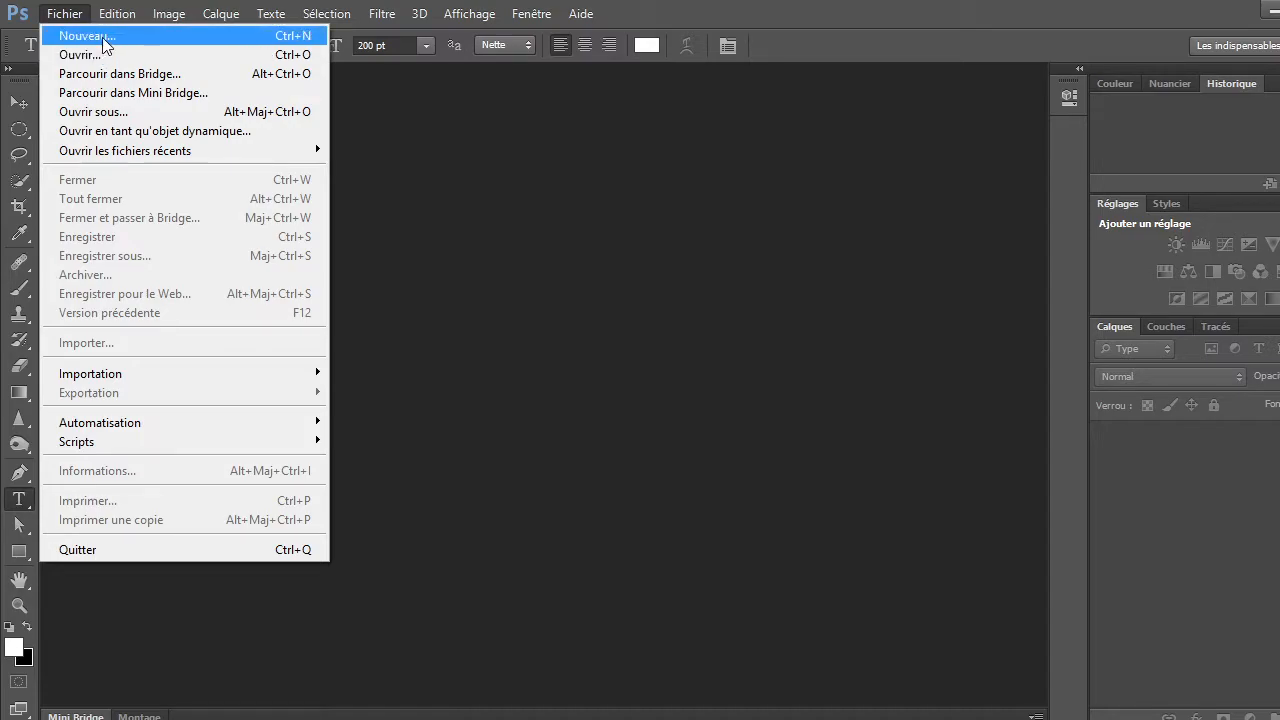
left_click(104, 40)
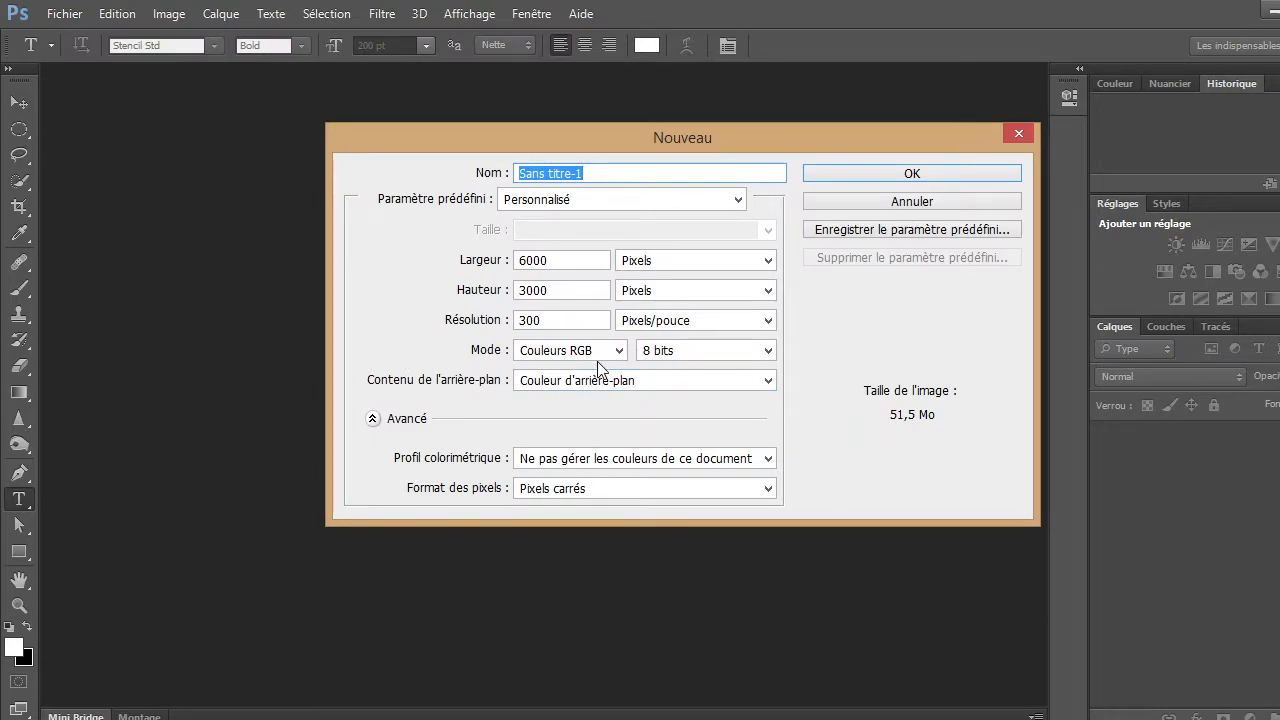
left_click(529, 262)
key("BackSpace")
type("3")
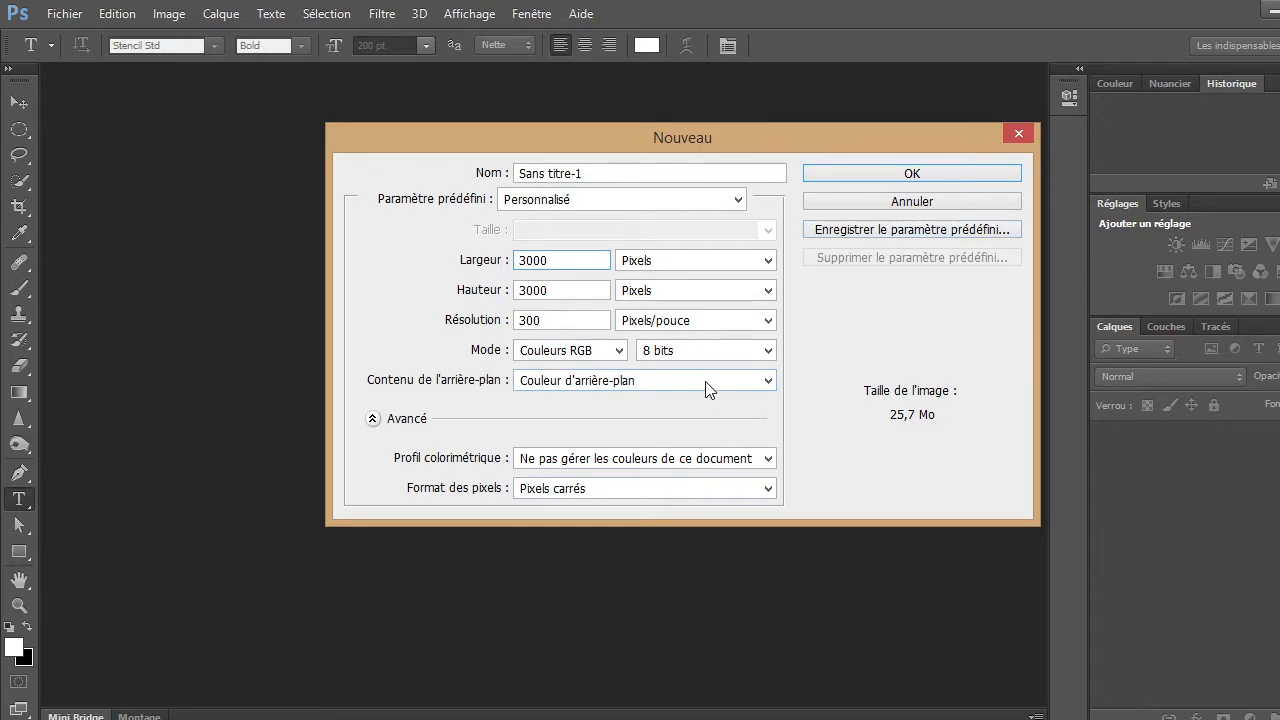
left_click(930, 174)
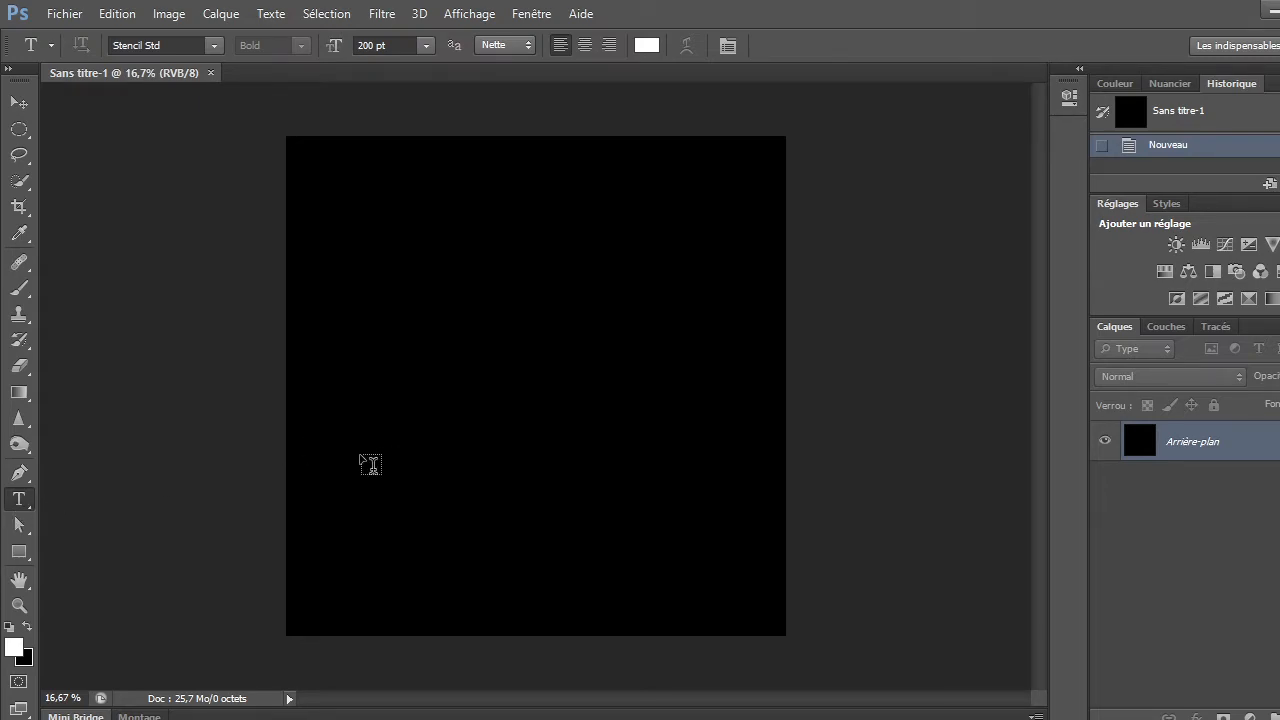
Draw a wide text box across the lower part of the canvas and set the Stencil Std font size to 100 pt.
left_click_drag(354, 435, 725, 613)
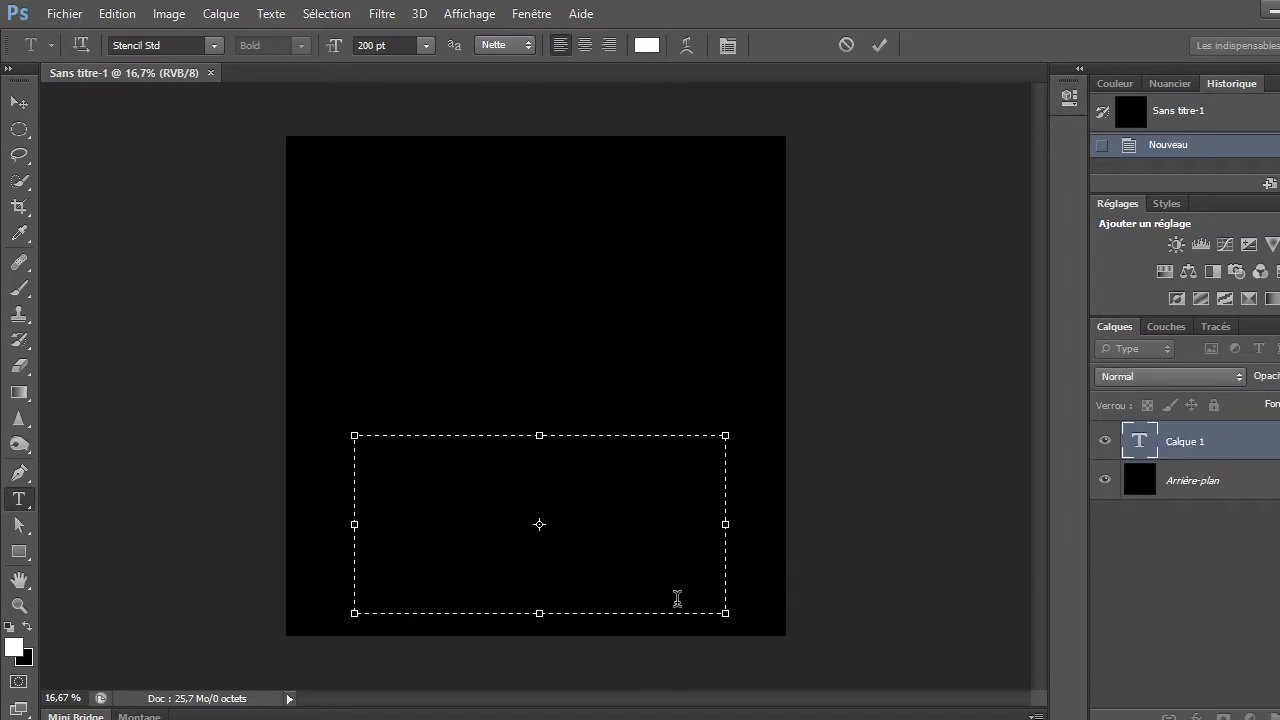
type("L")
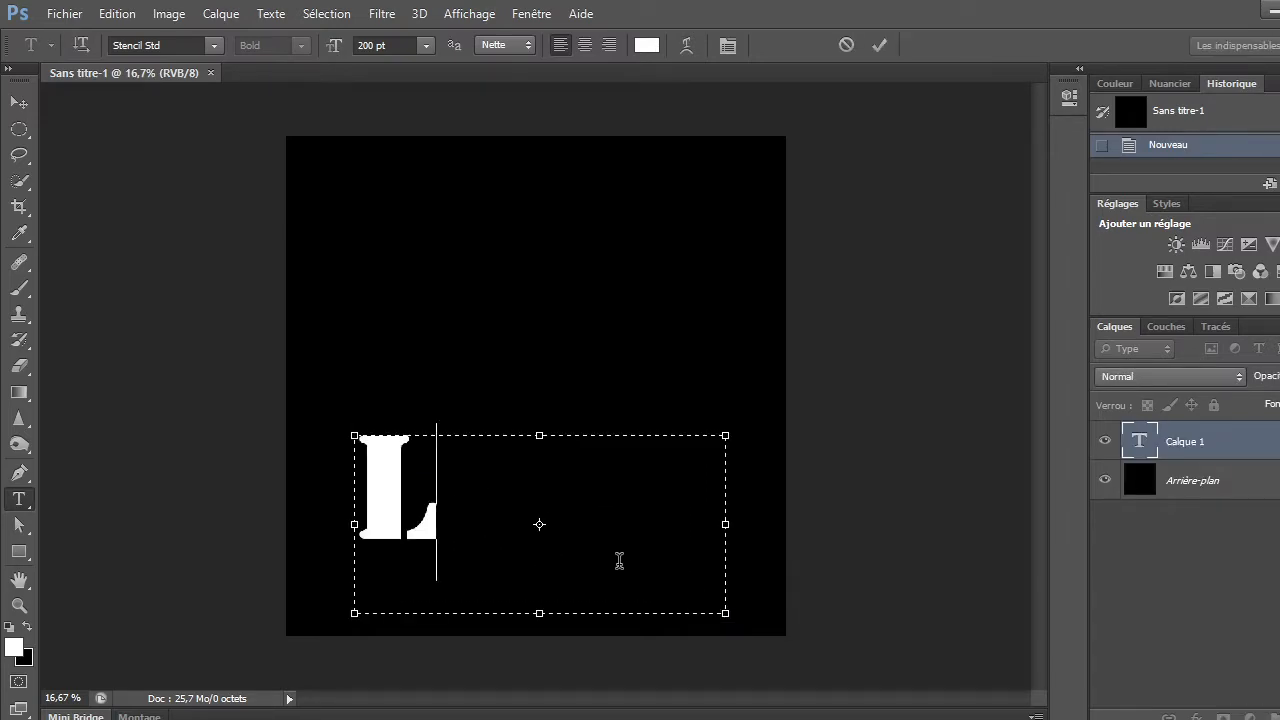
key("BackSpace")
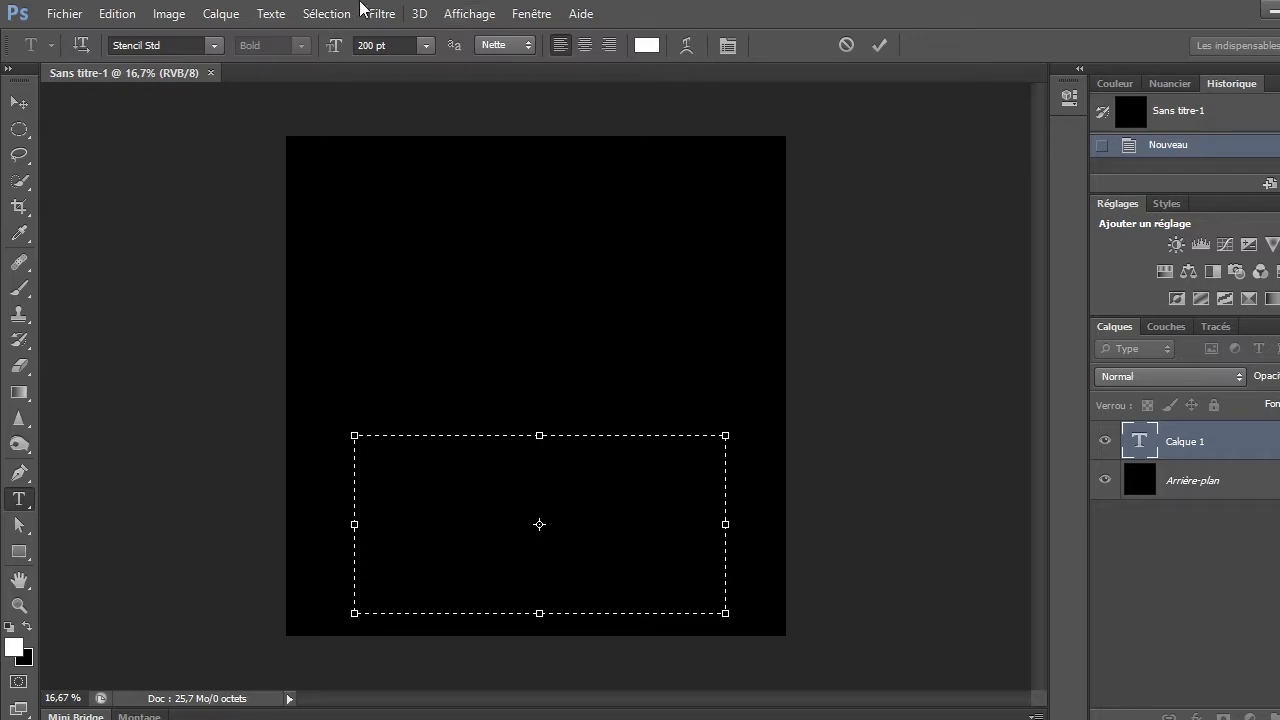
left_click(424, 44)
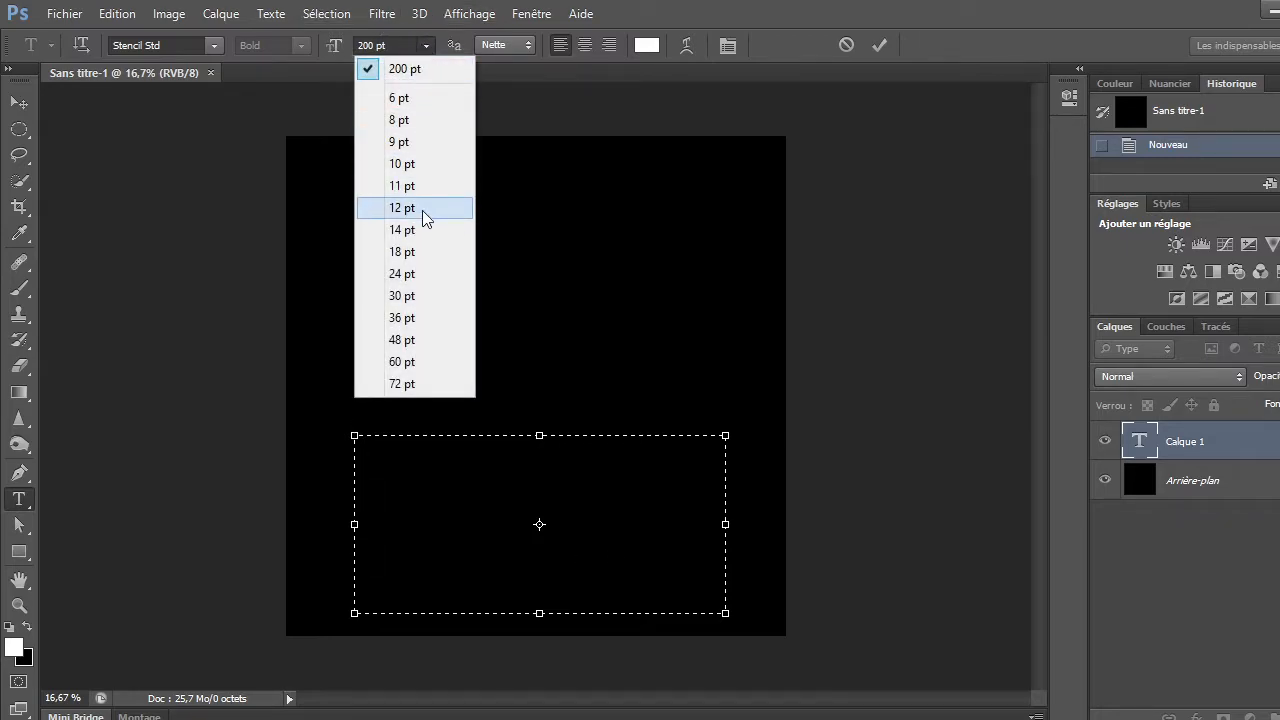
left_click(363, 42)
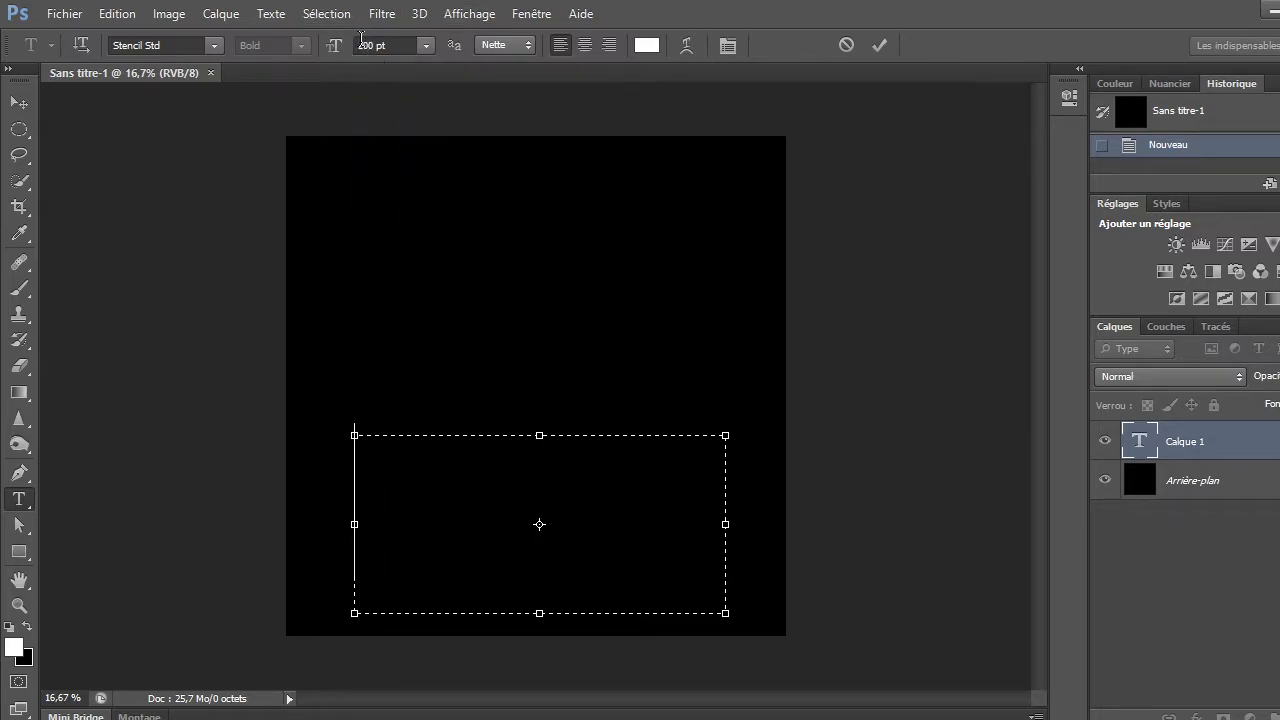
left_click(363, 44)
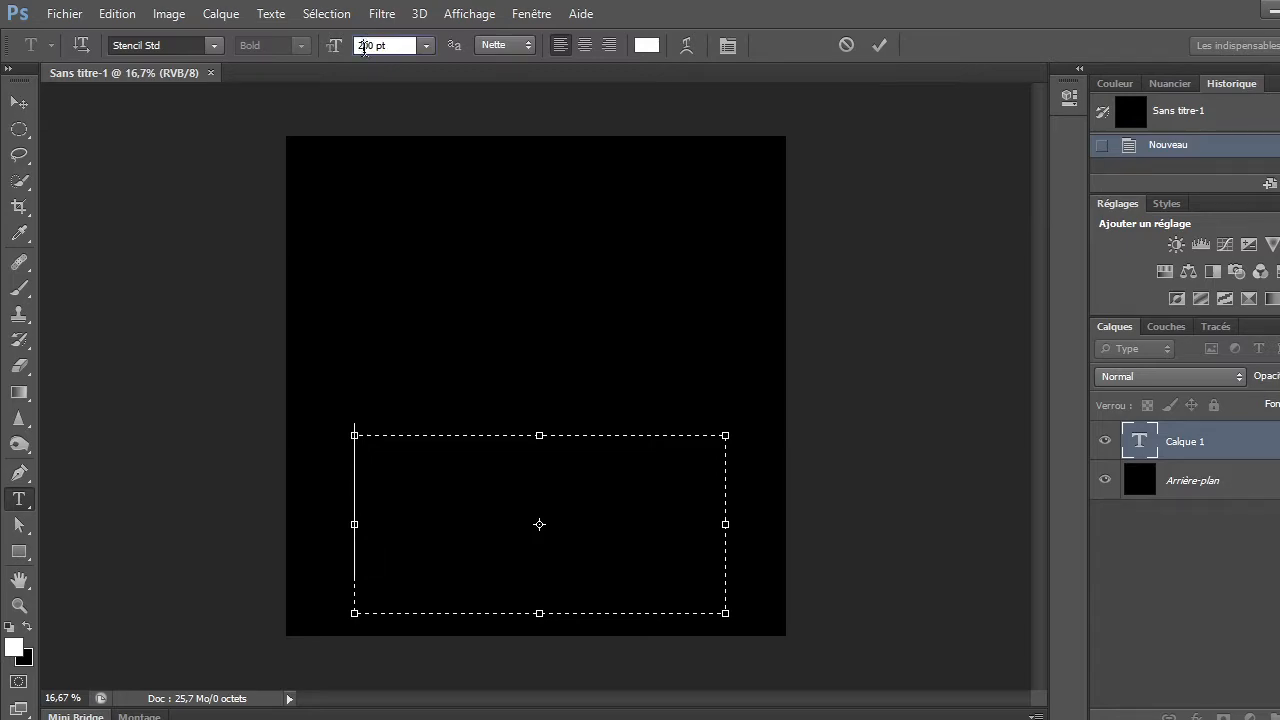
key("BackSpace")
key("Return")
Enter LE HAVRE in the text box, commit it and move the text down near the canvas's bottom edge.
type("L")
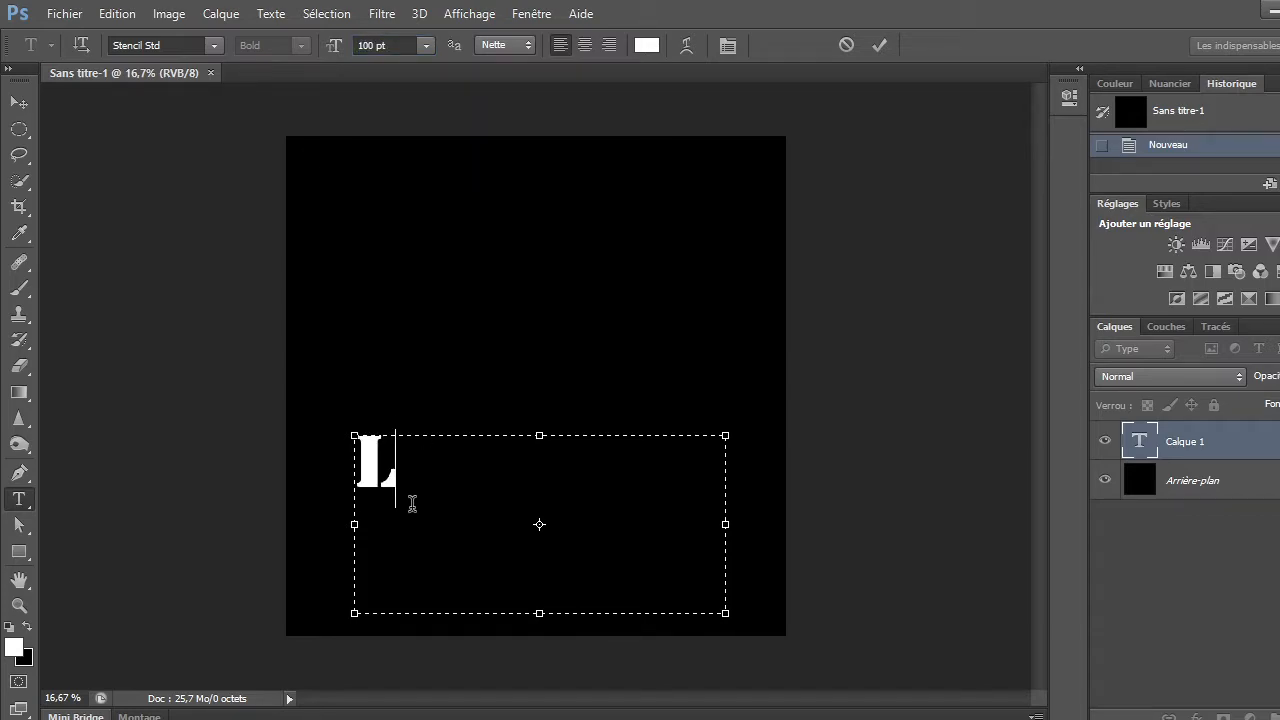
type("E HAVRE")
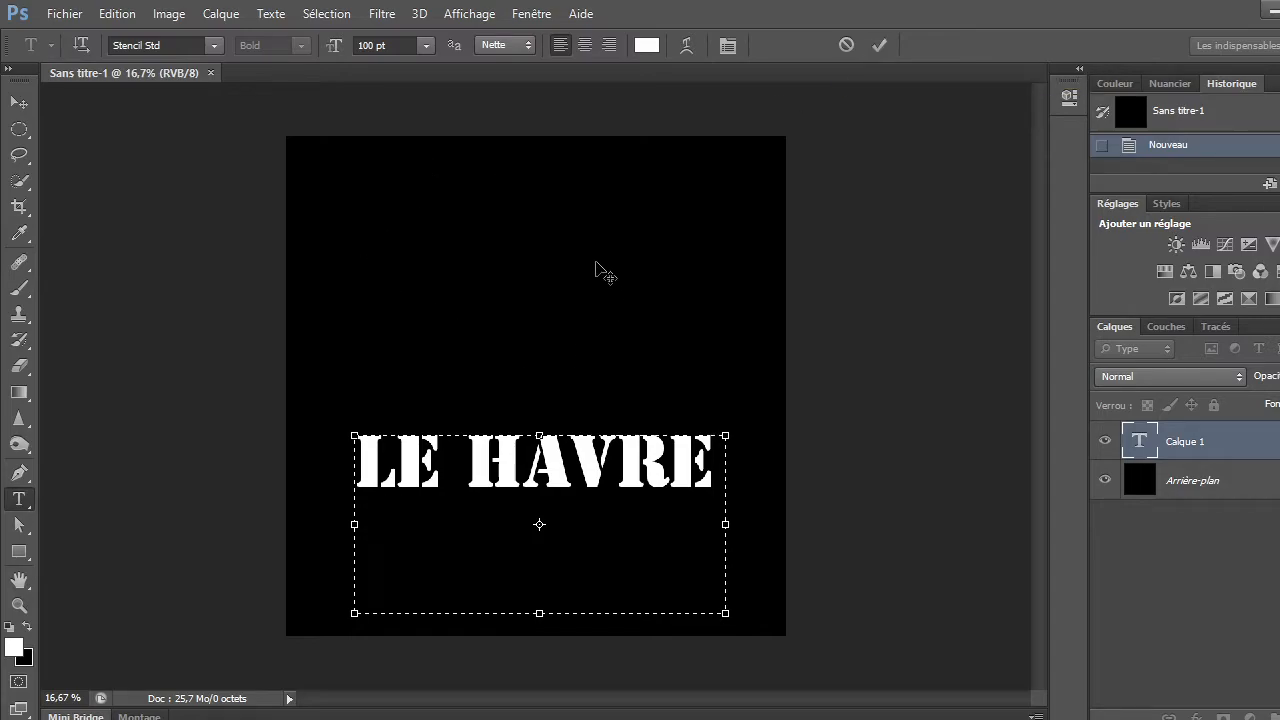
left_click(881, 47)
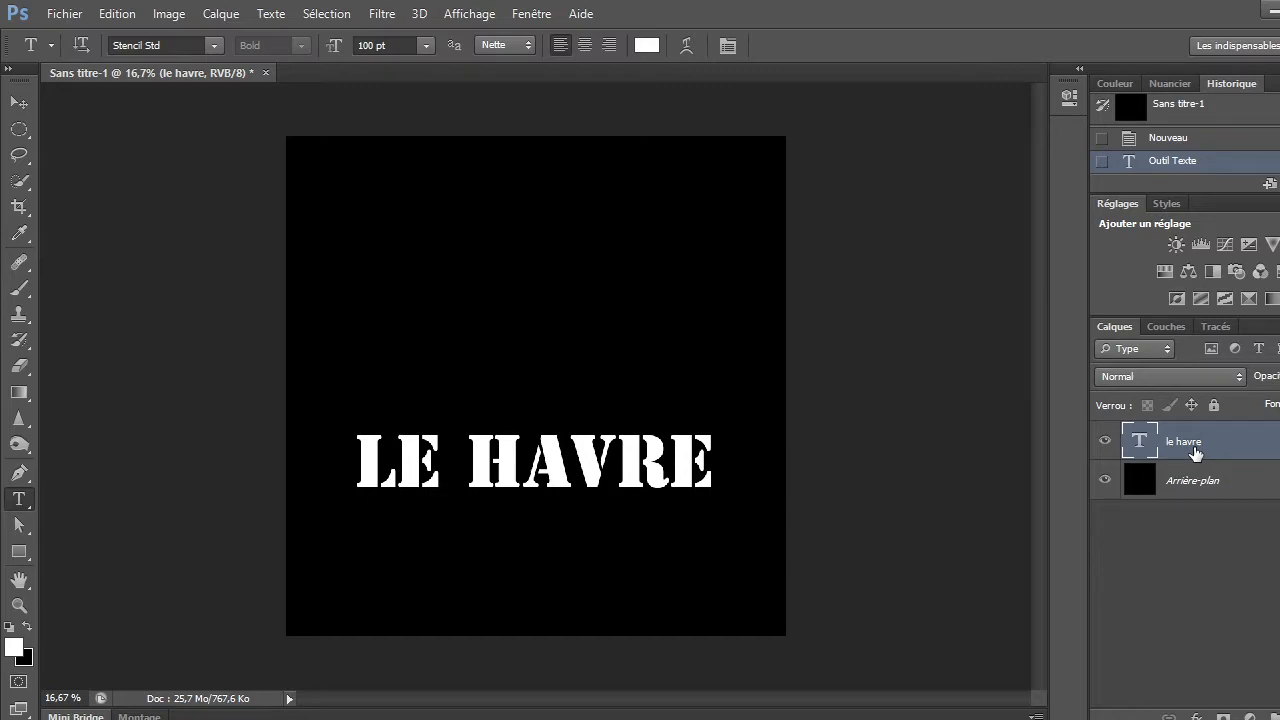
left_click(20, 106)
left_click_drag(498, 465, 498, 548)
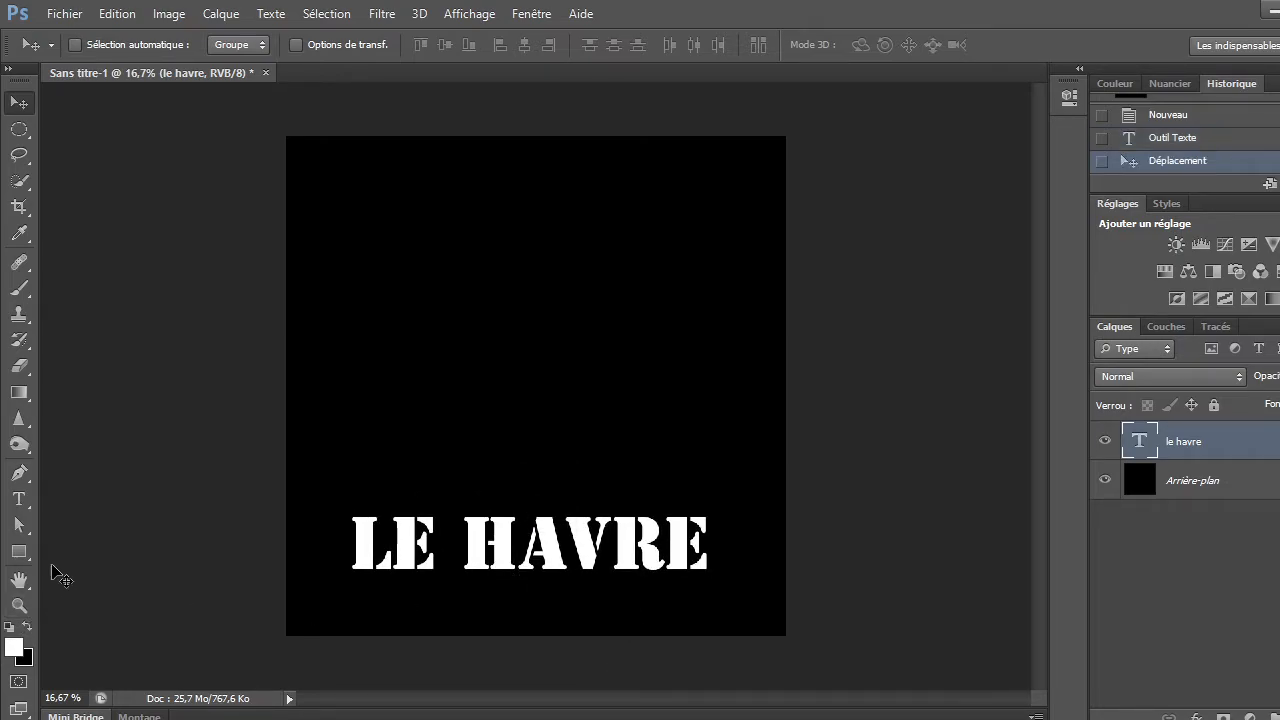
Draw a tall white rectangle about 600 × 1284 px above the text on the canvas's left side, and shift it slightly down and left.
left_click(19, 552)
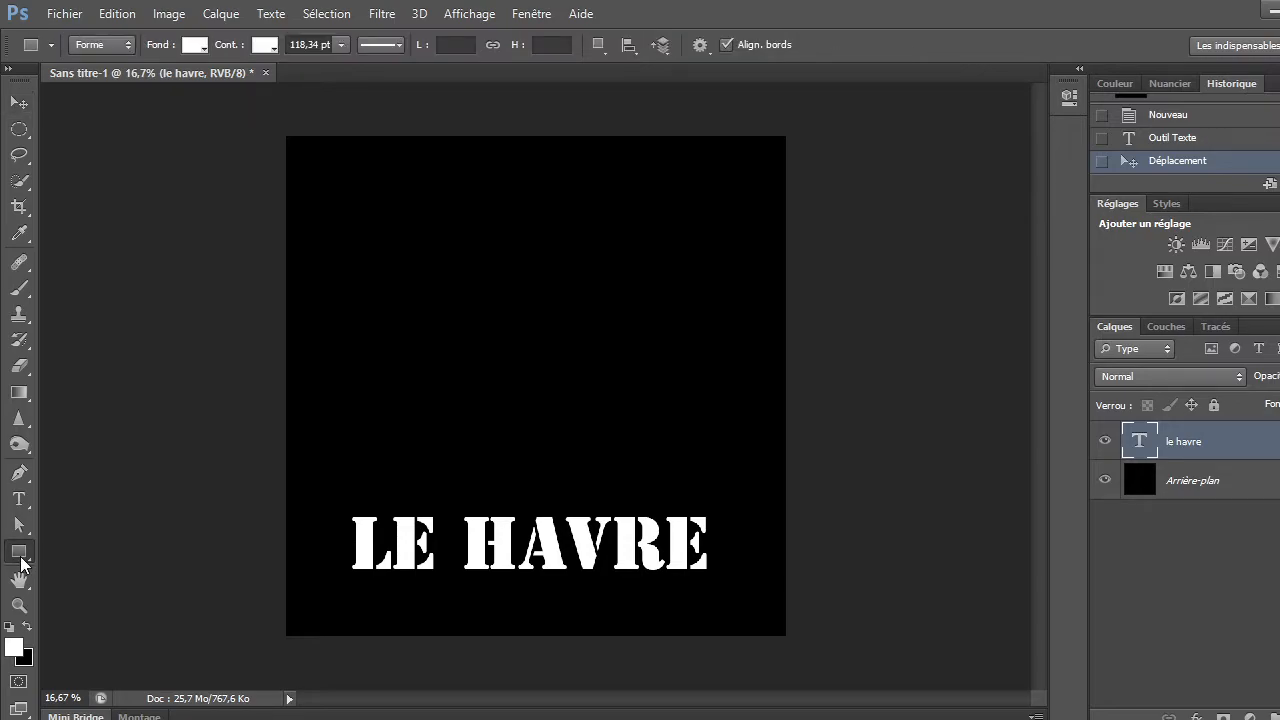
left_click(21, 557)
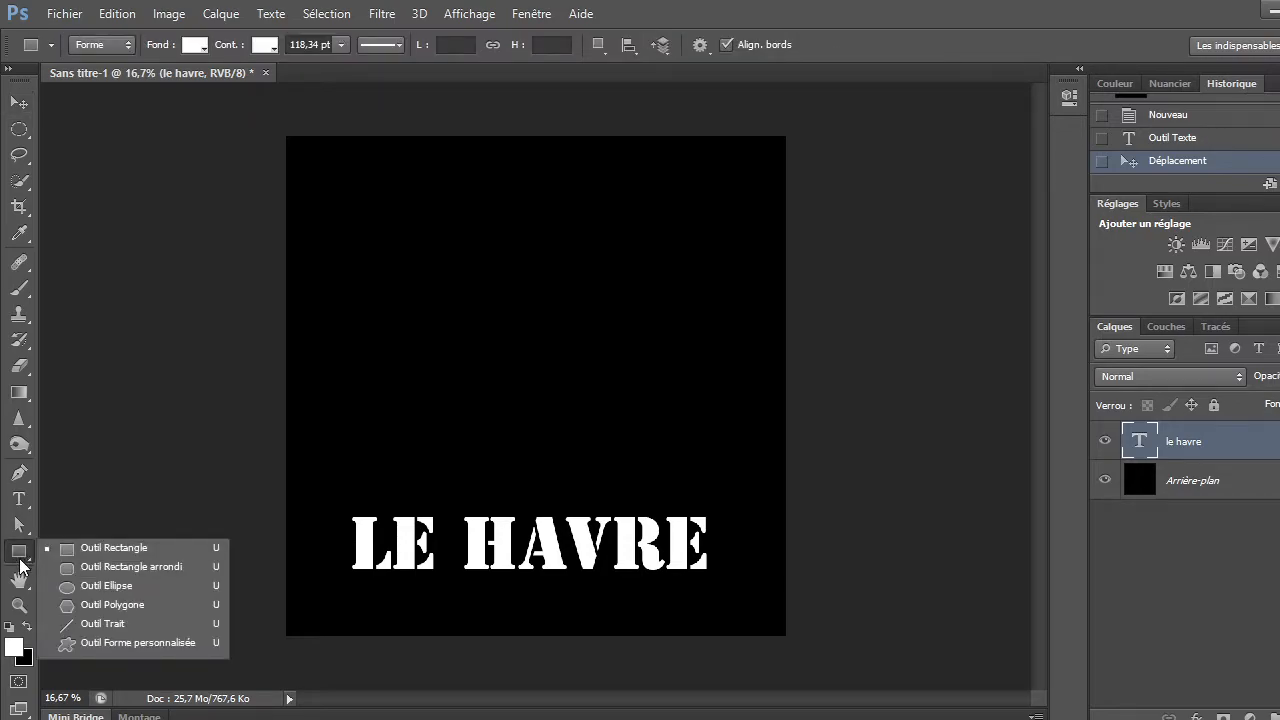
left_click(161, 432)
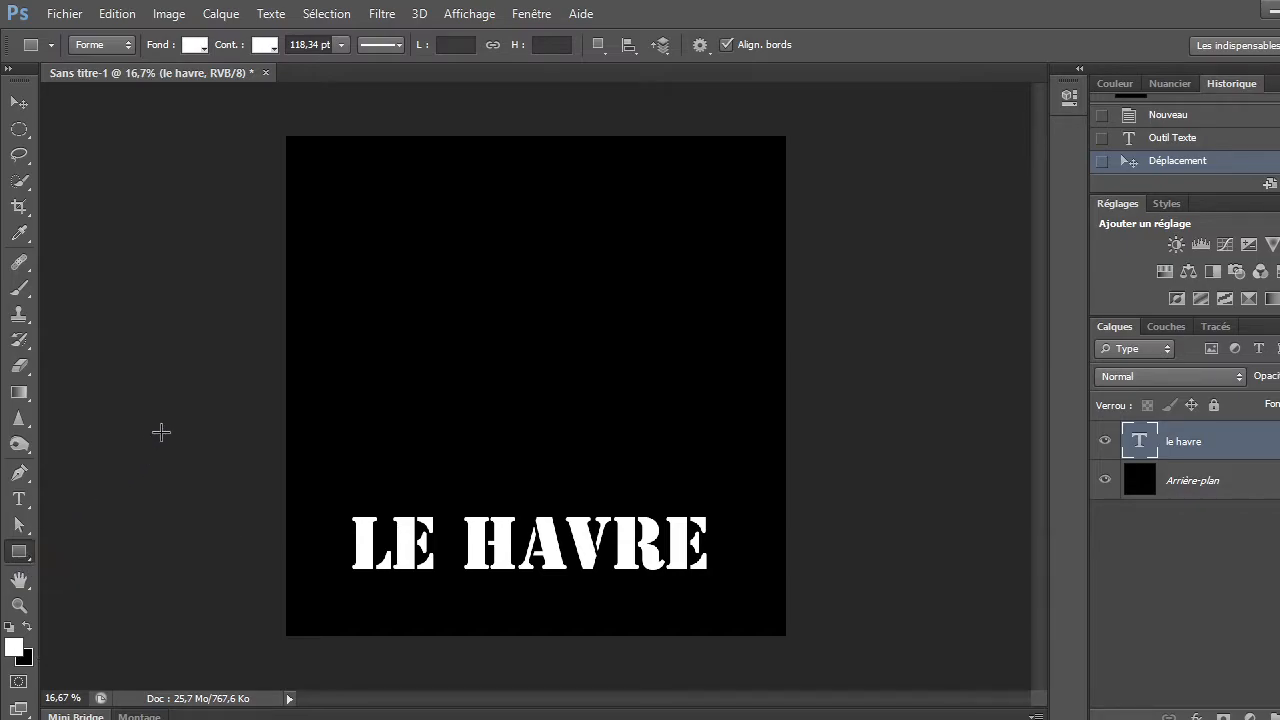
left_click(161, 432)
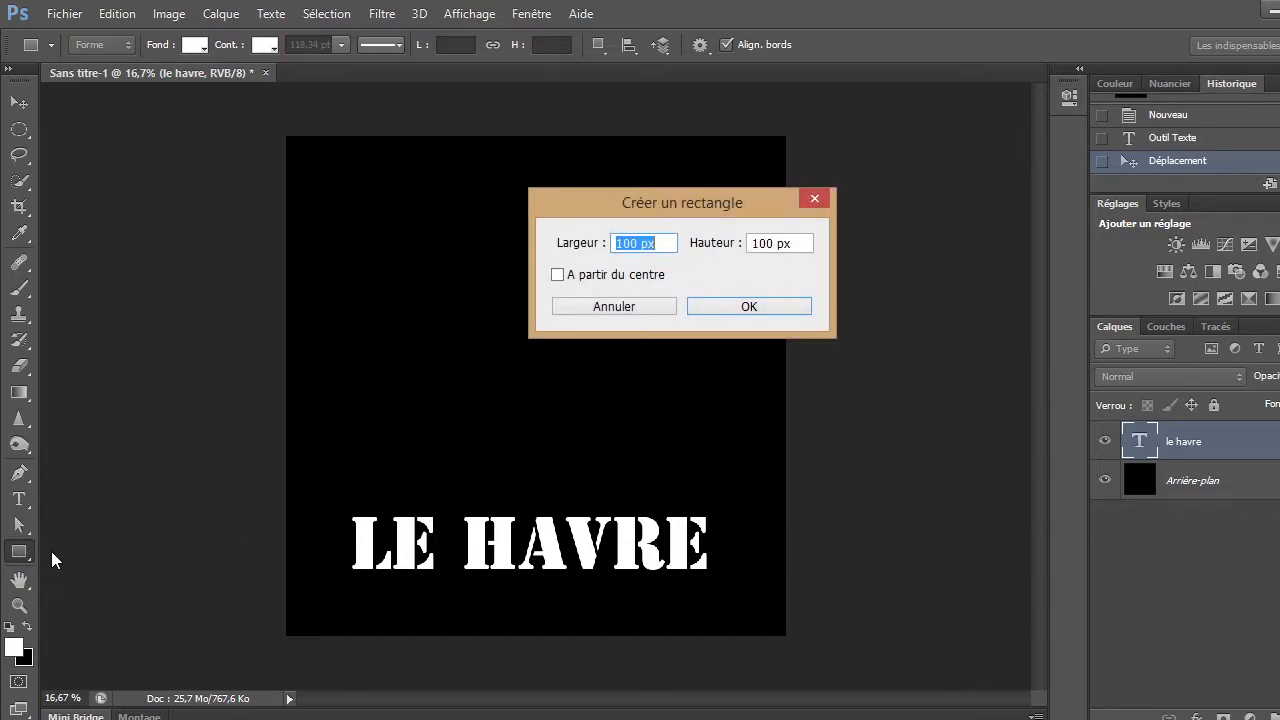
left_click(812, 200)
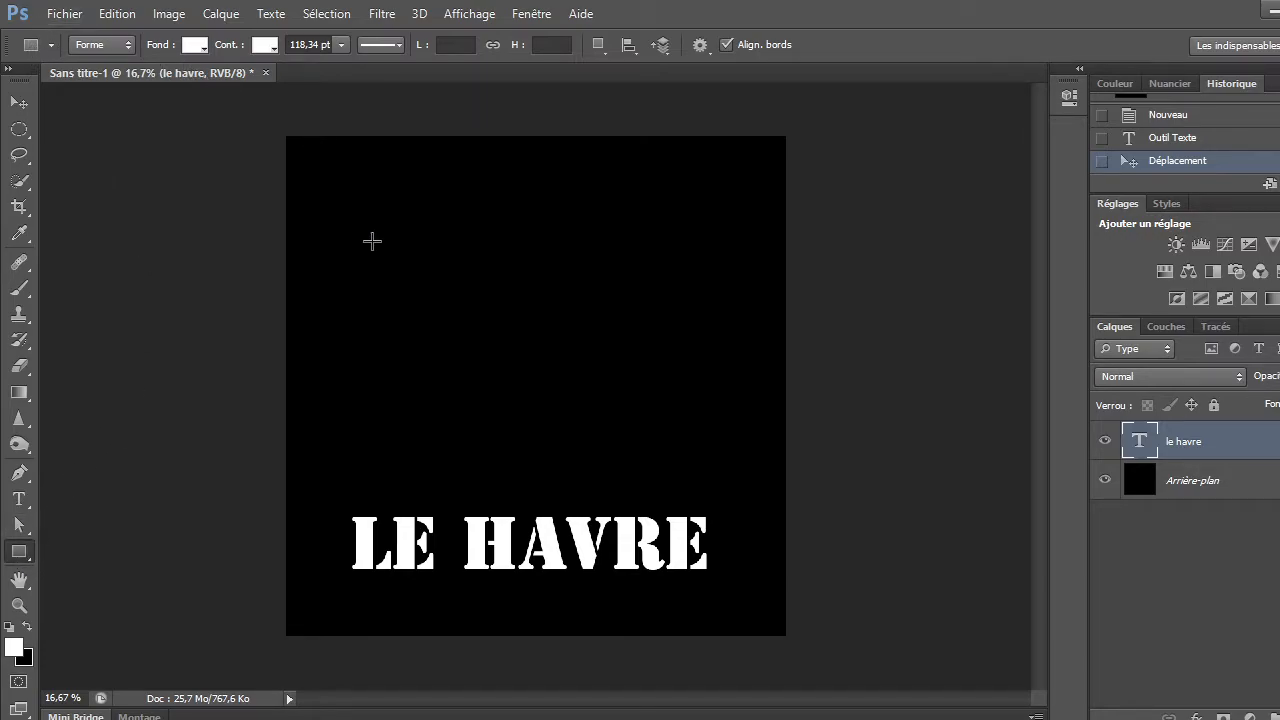
left_click_drag(352, 241, 452, 454)
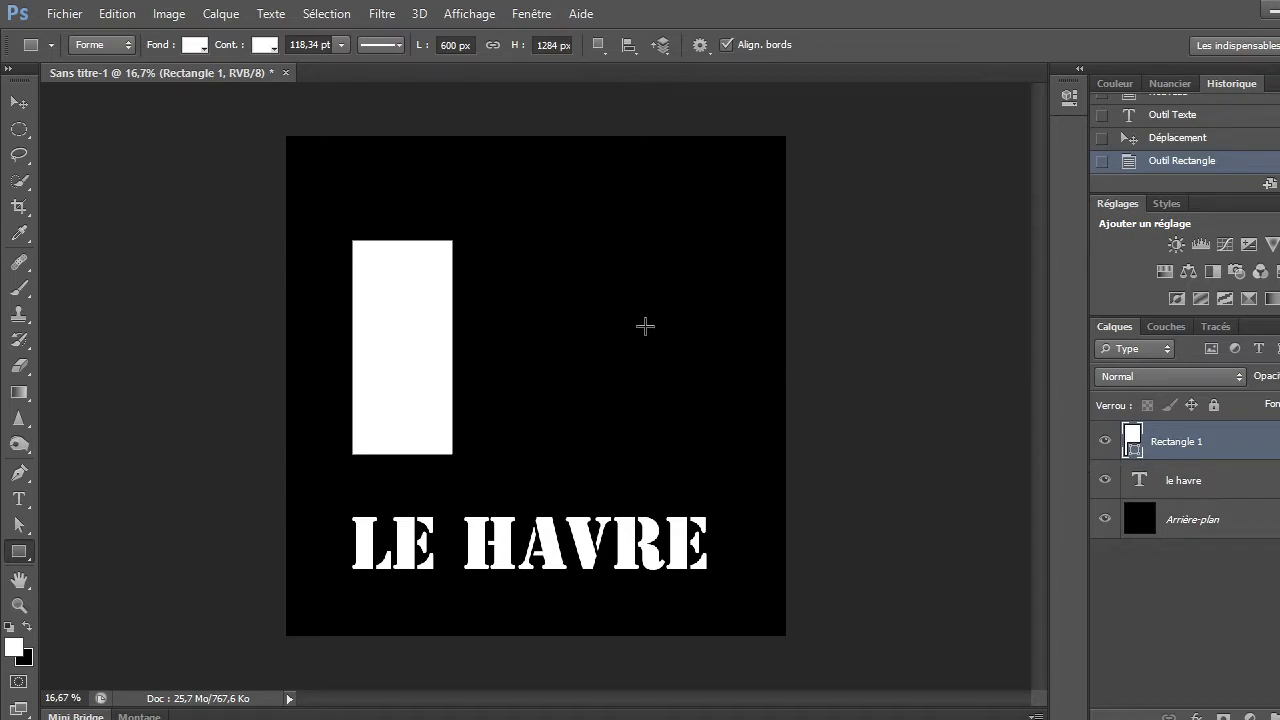
left_click(20, 103)
left_click_drag(397, 383, 375, 395)
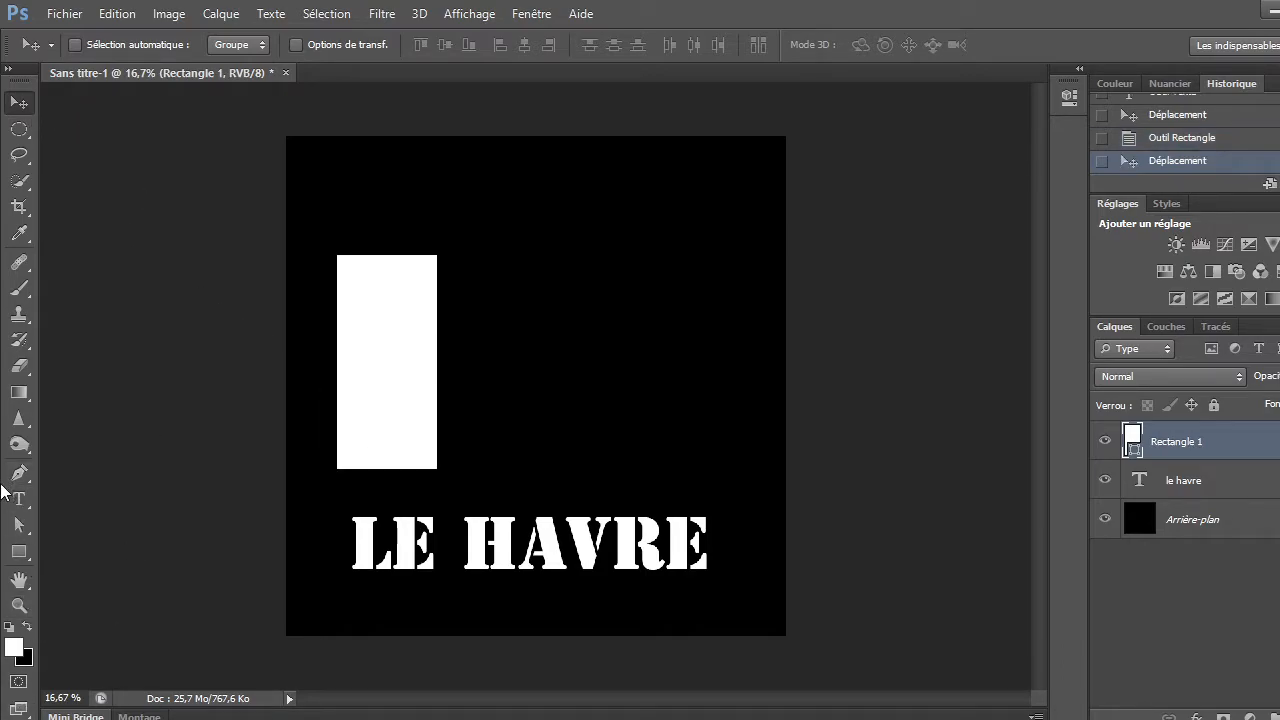
Draw two more white rectangles on the canvas's right side, about 1200 × 1128 px above and about 1410 × 432 px below it.
left_click(19, 551)
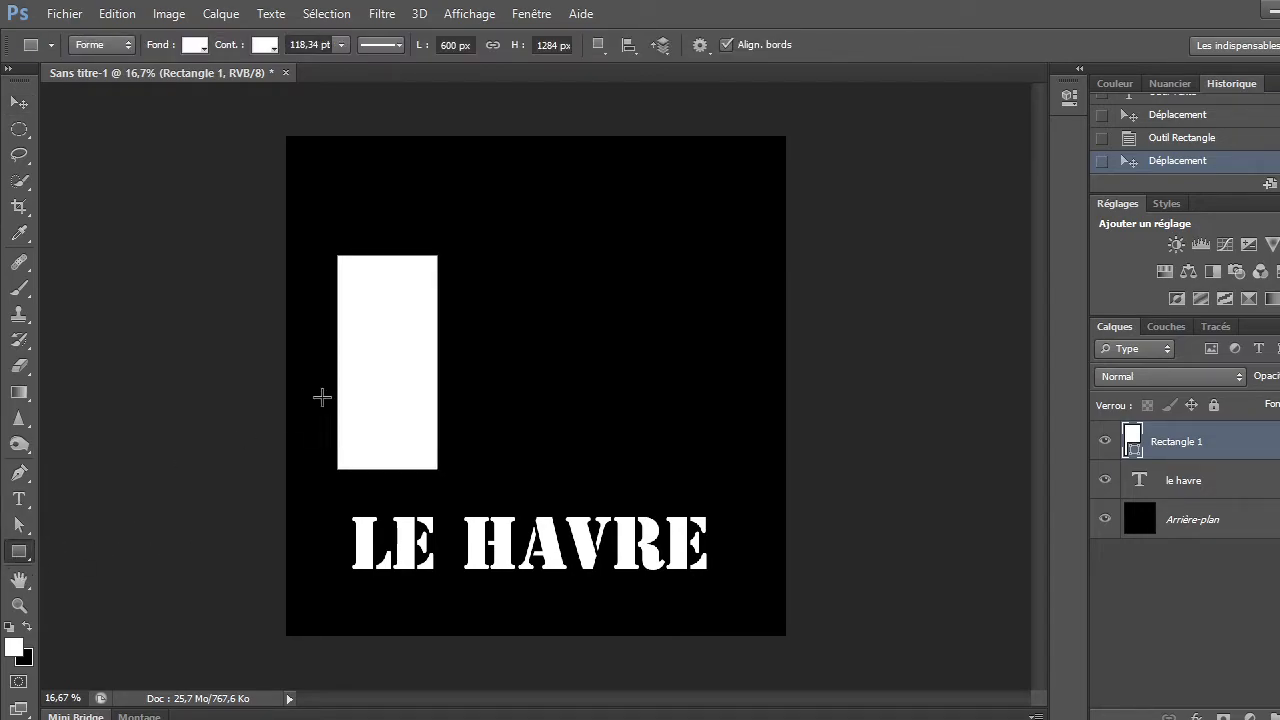
left_click_drag(512, 182, 712, 370)
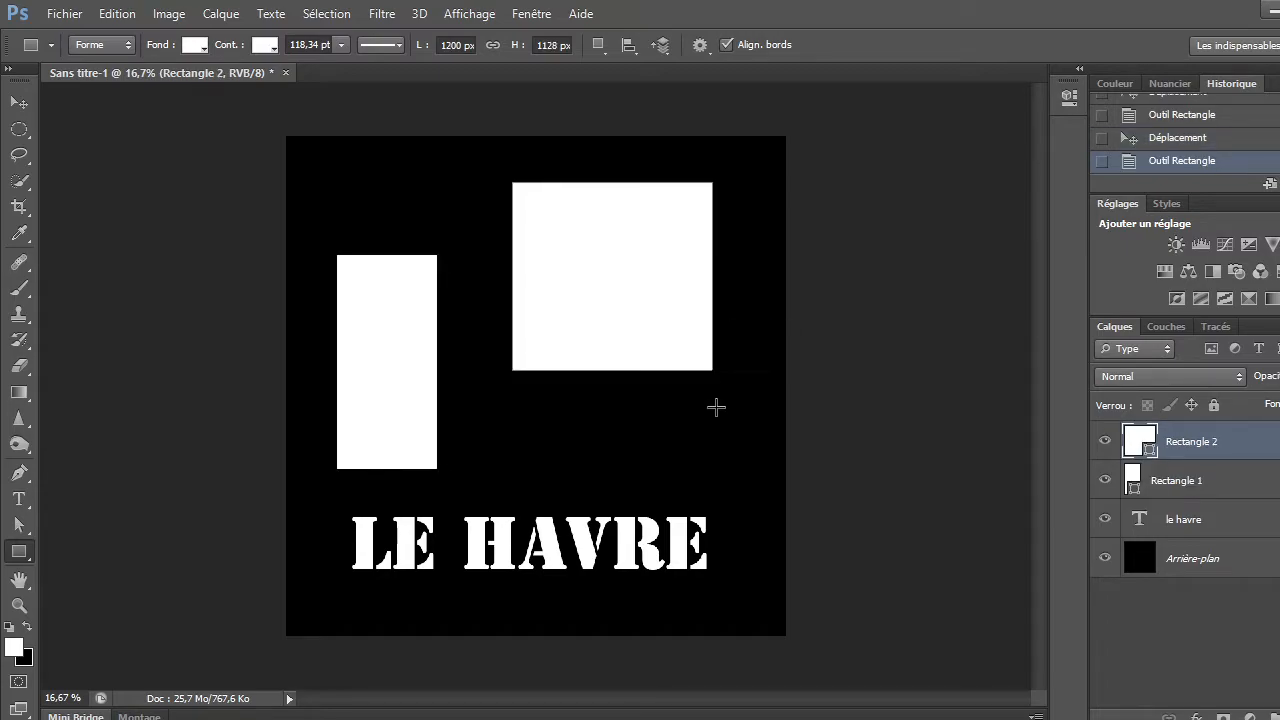
left_click_drag(507, 425, 741, 496)
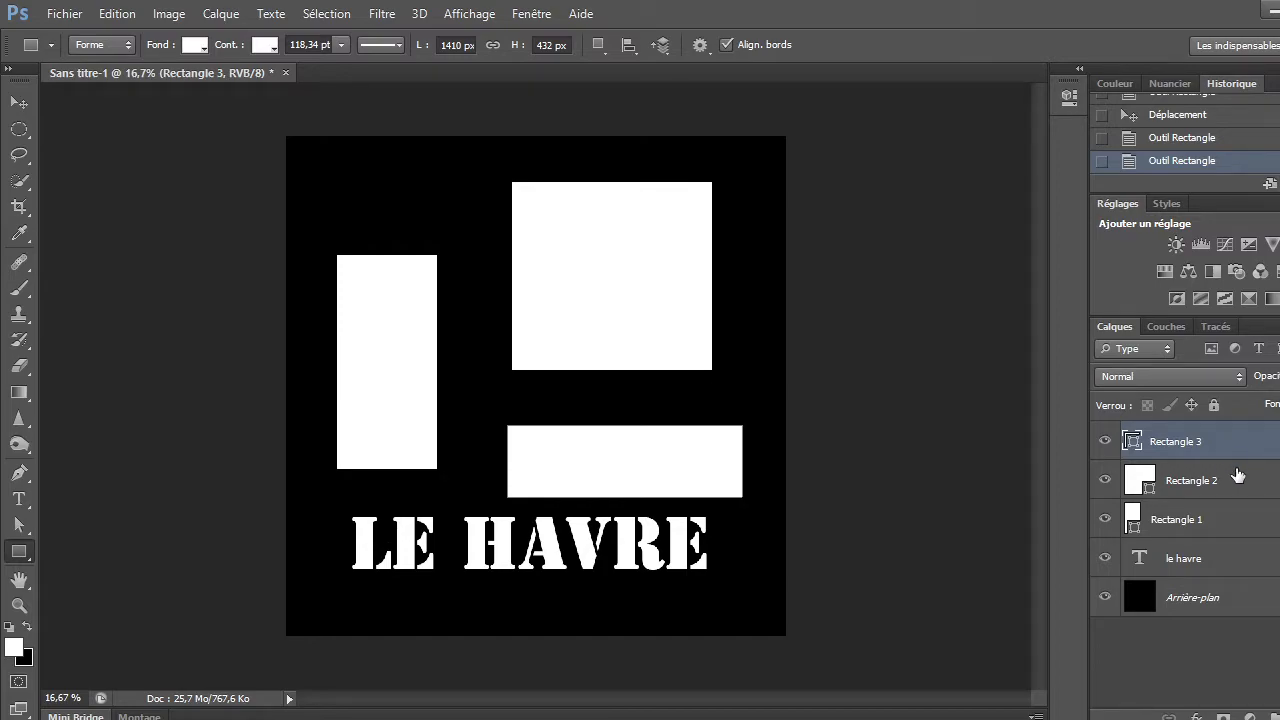
Group the three rectangle layers with the le havre text layer and check the group's contents.
left_click(1259, 559, "shift")
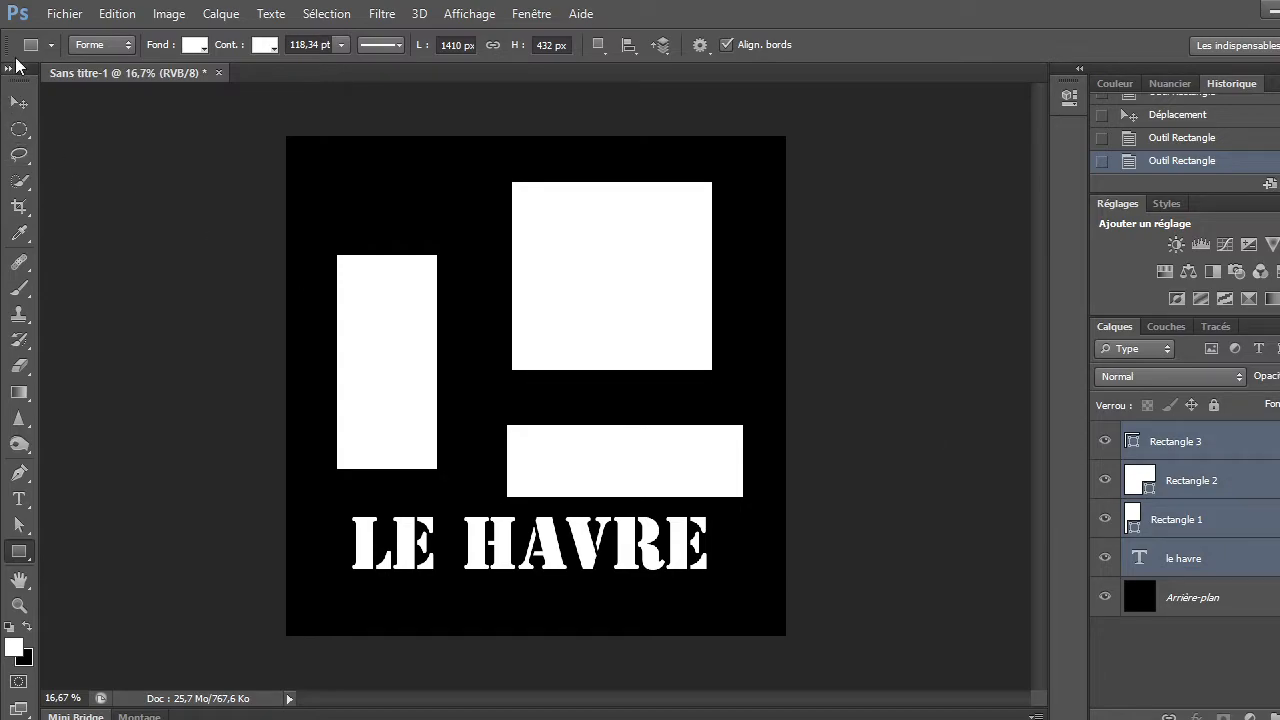
left_click(221, 14)
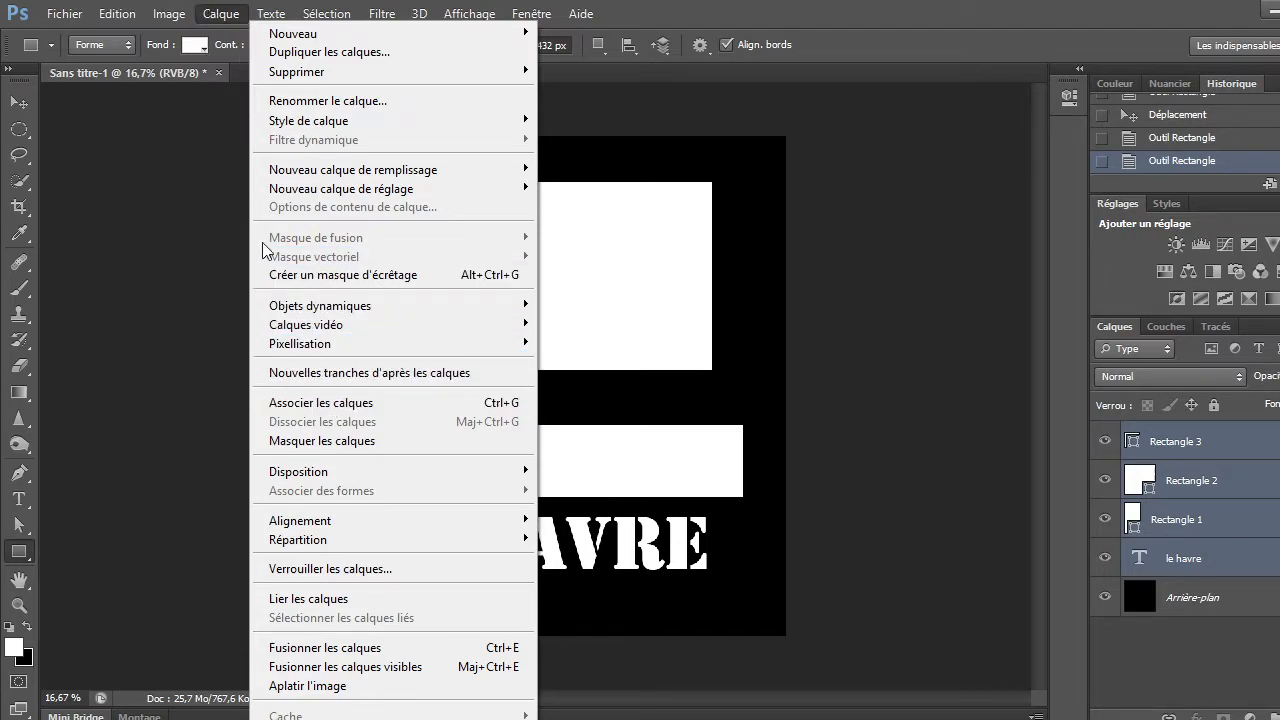
left_click(289, 404)
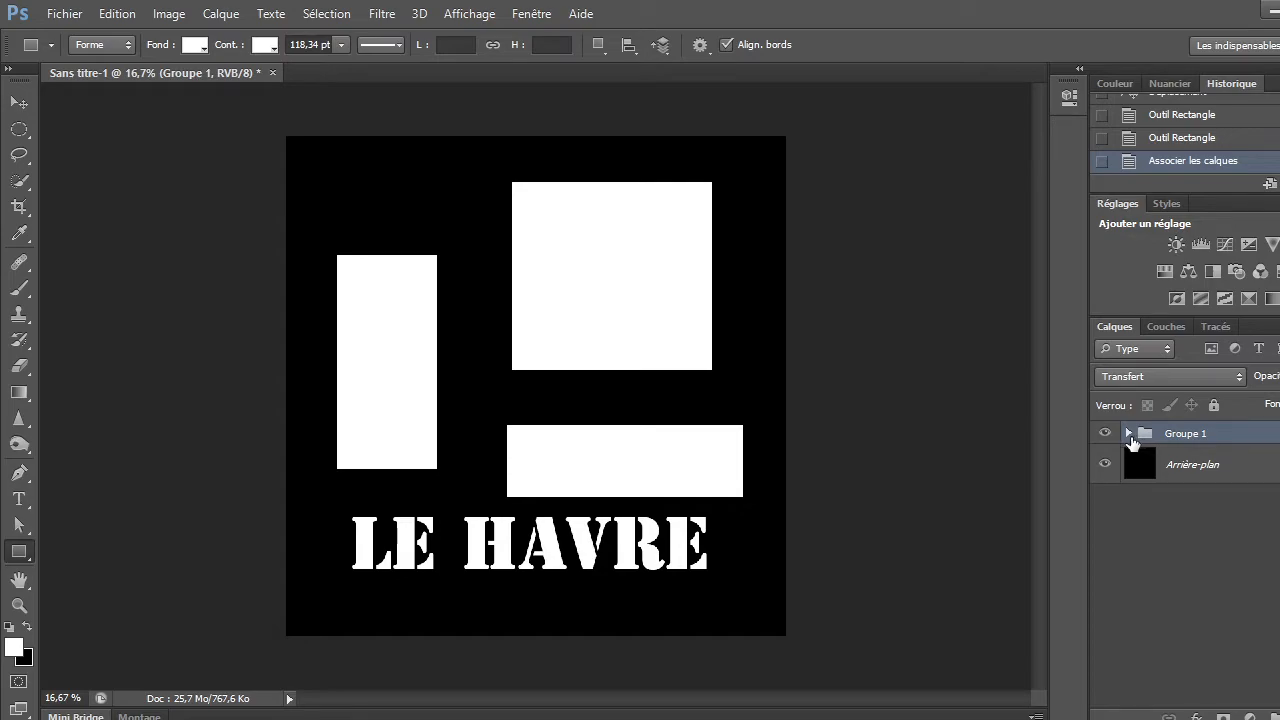
left_click(1129, 436)
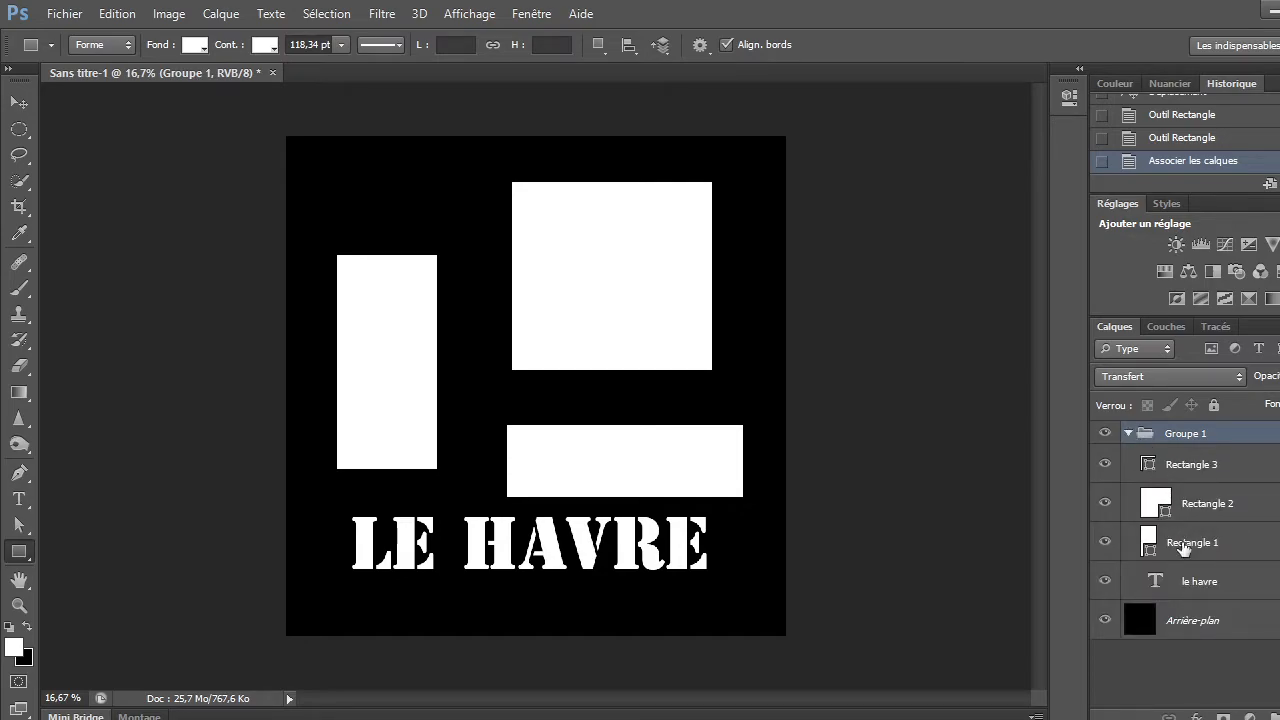
left_click(1128, 437)
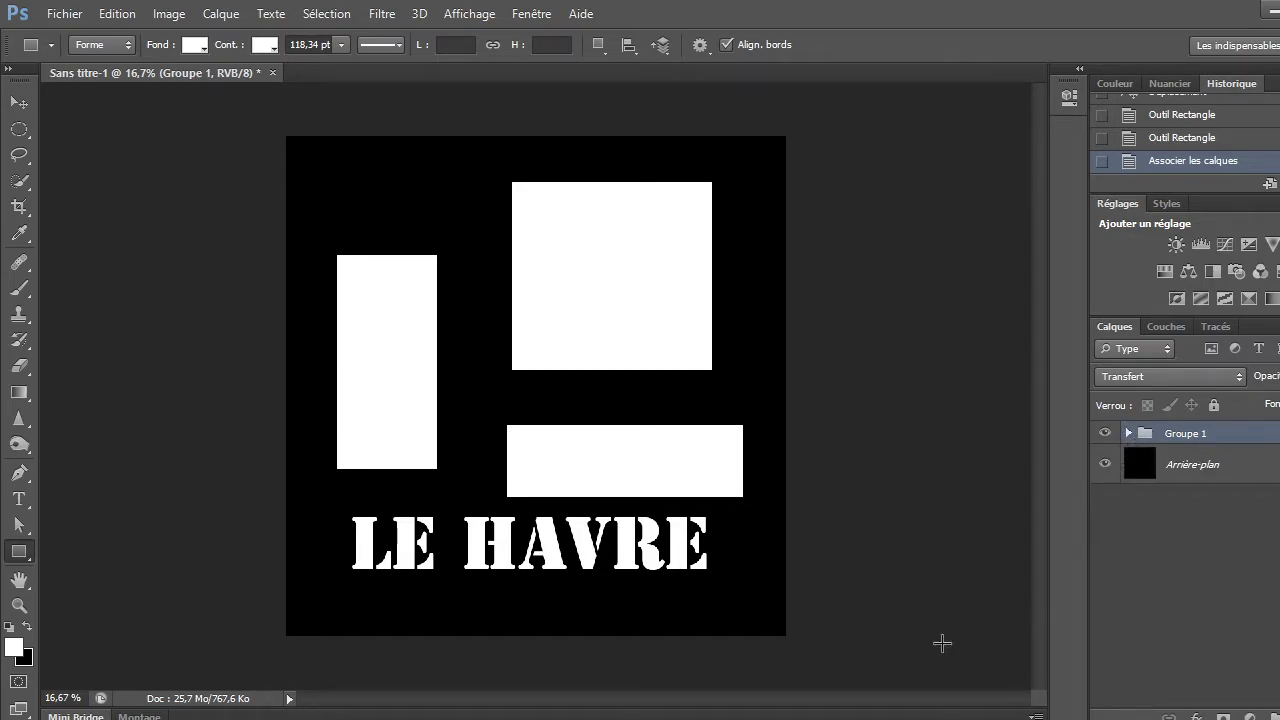
Place the photo DSC_6761 - Copie (2) from the ecretage folder into the document above the group.
left_click(64, 18)
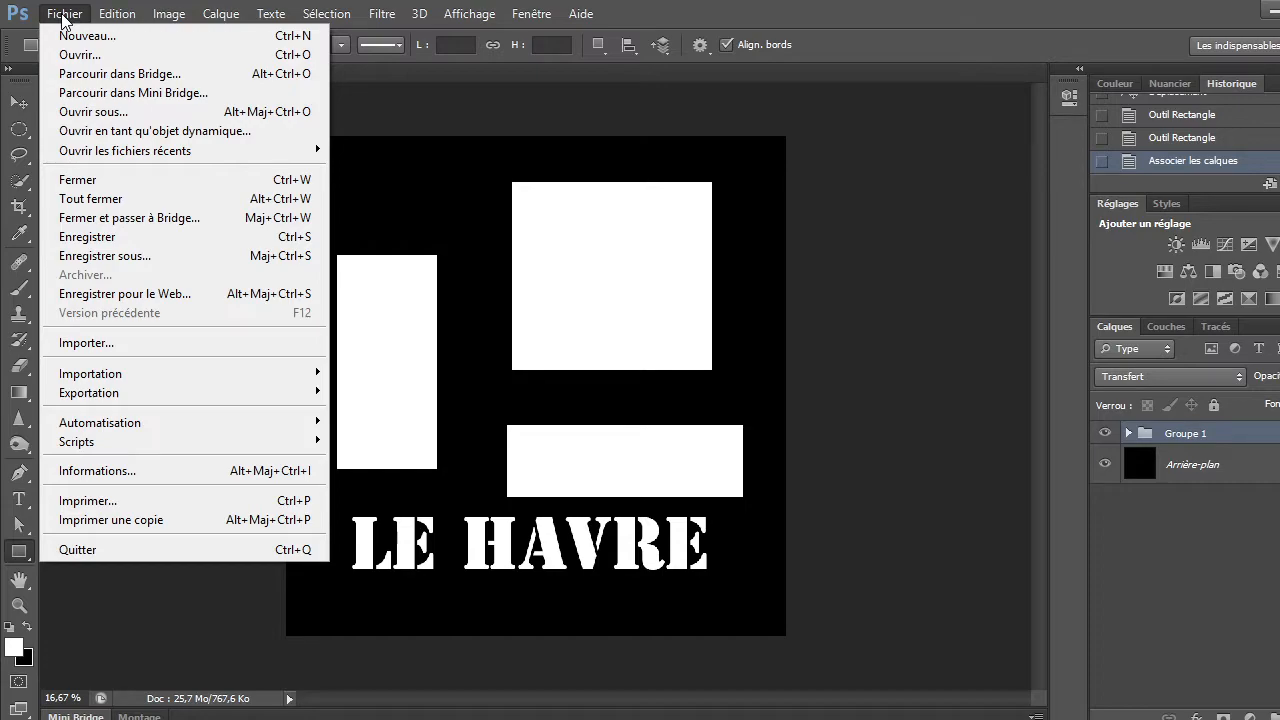
left_click(112, 348)
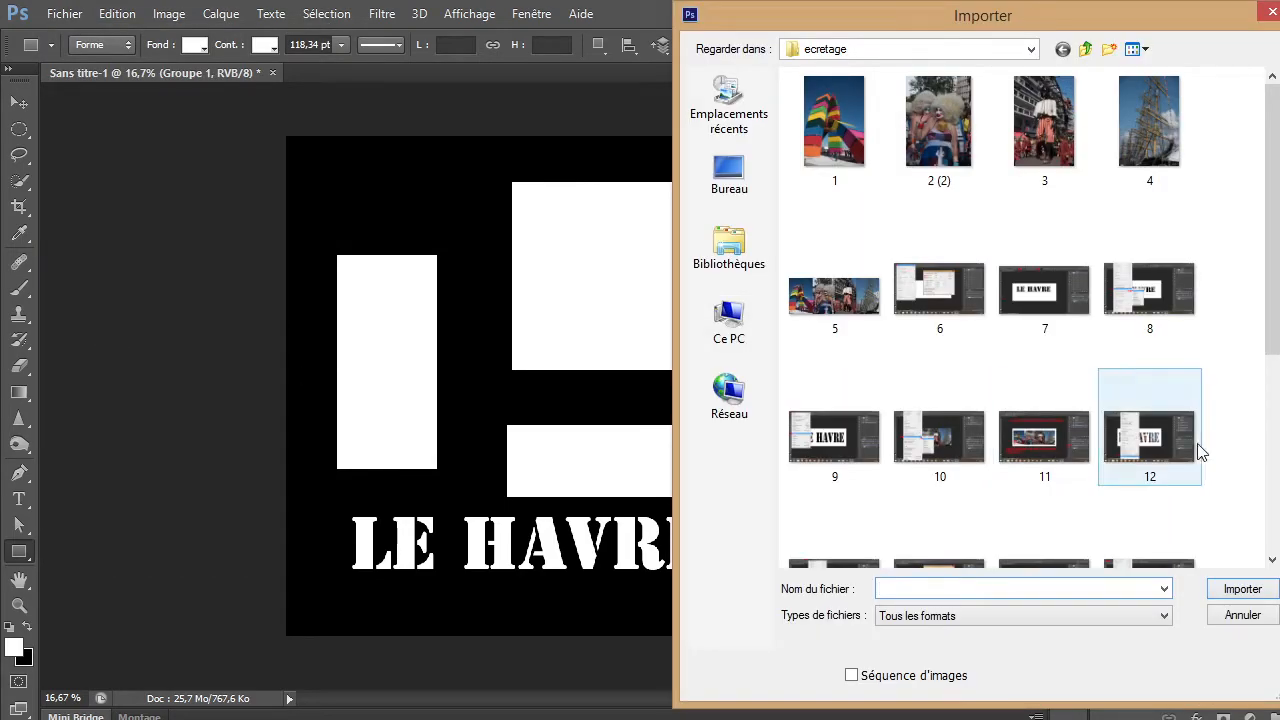
scroll(1215, 535, "down", 5)
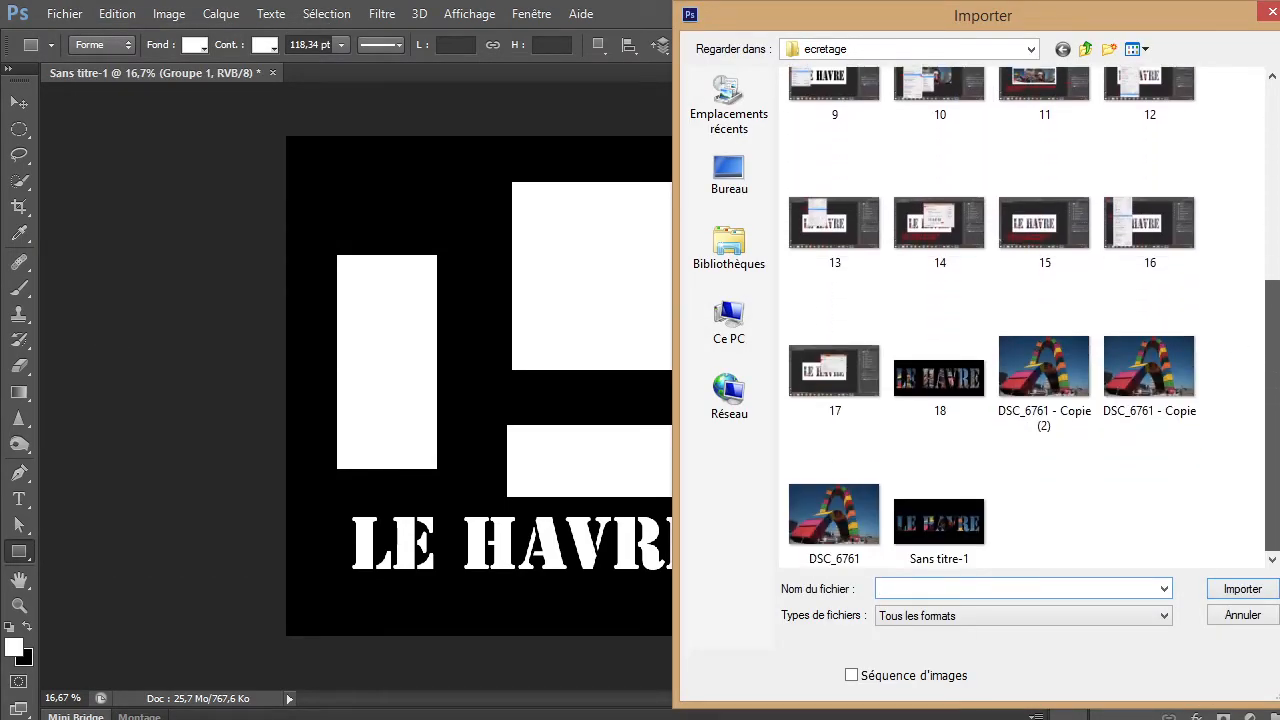
left_click(1035, 365)
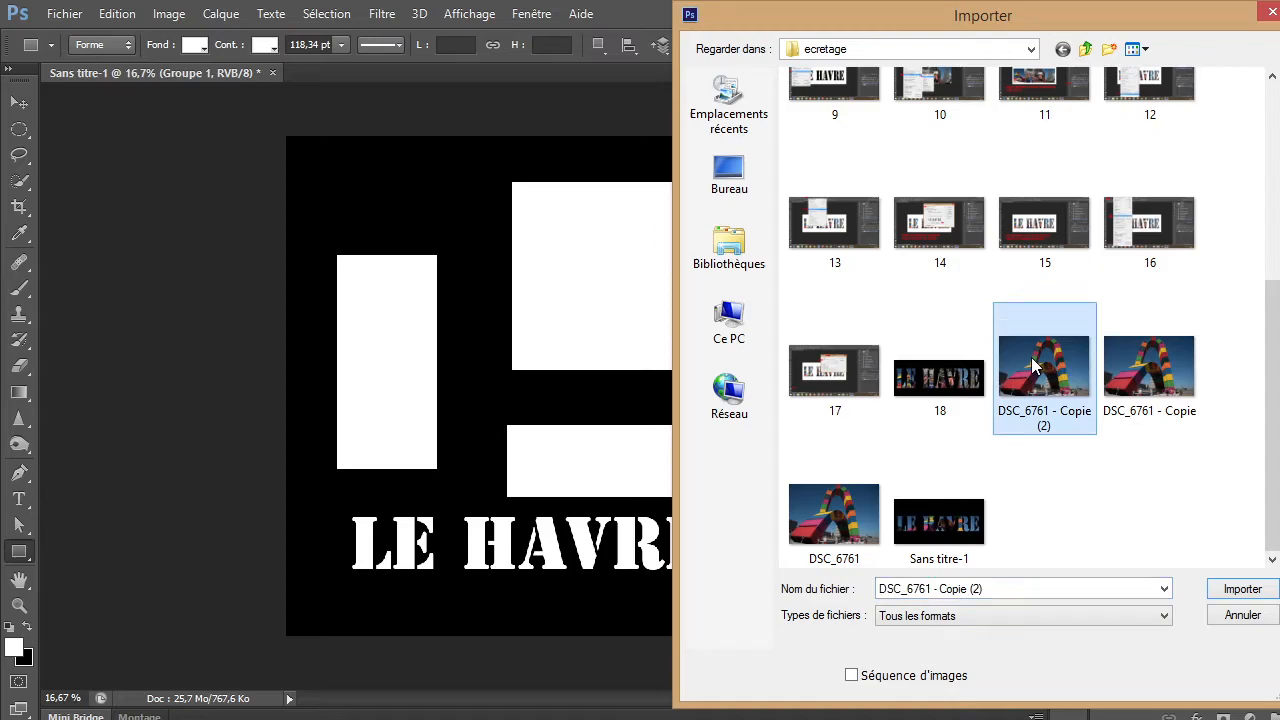
double_click(1033, 360)
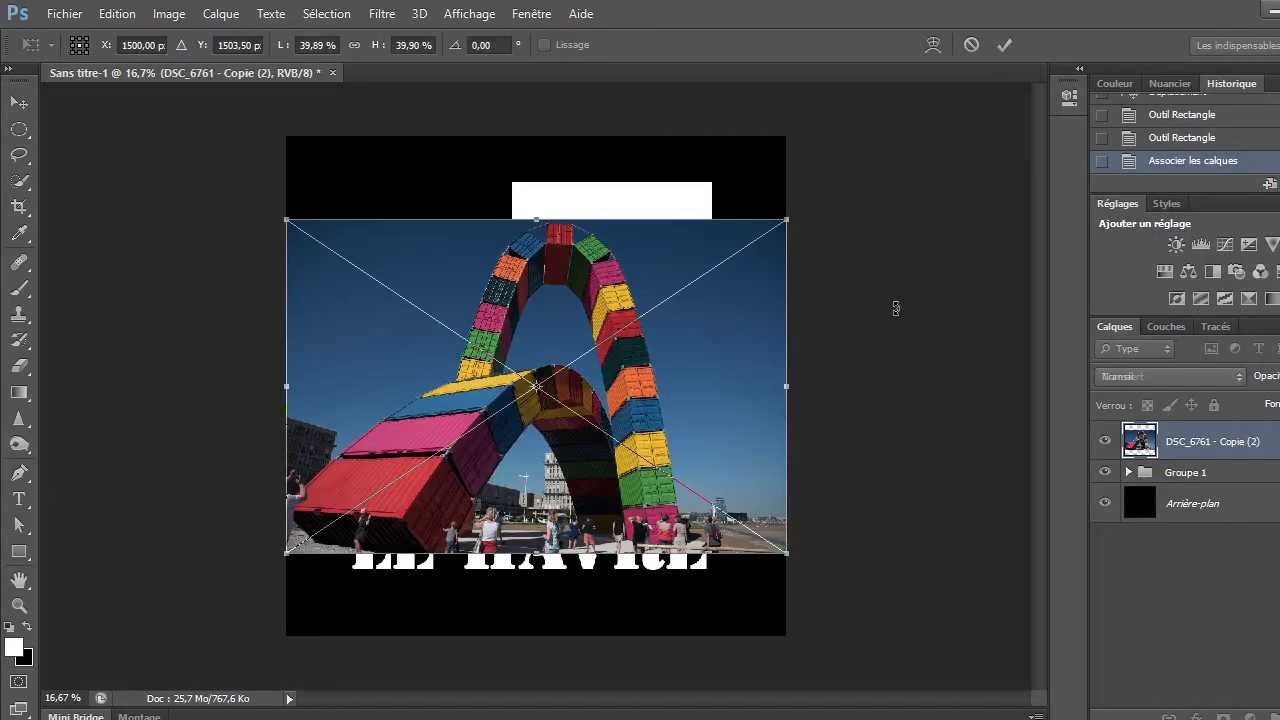
Stretch the placed photo vertically in both directions to about 55.32% height so it covers the rectangles and text, and commit the placement.
left_click_drag(536, 219, 536, 153)
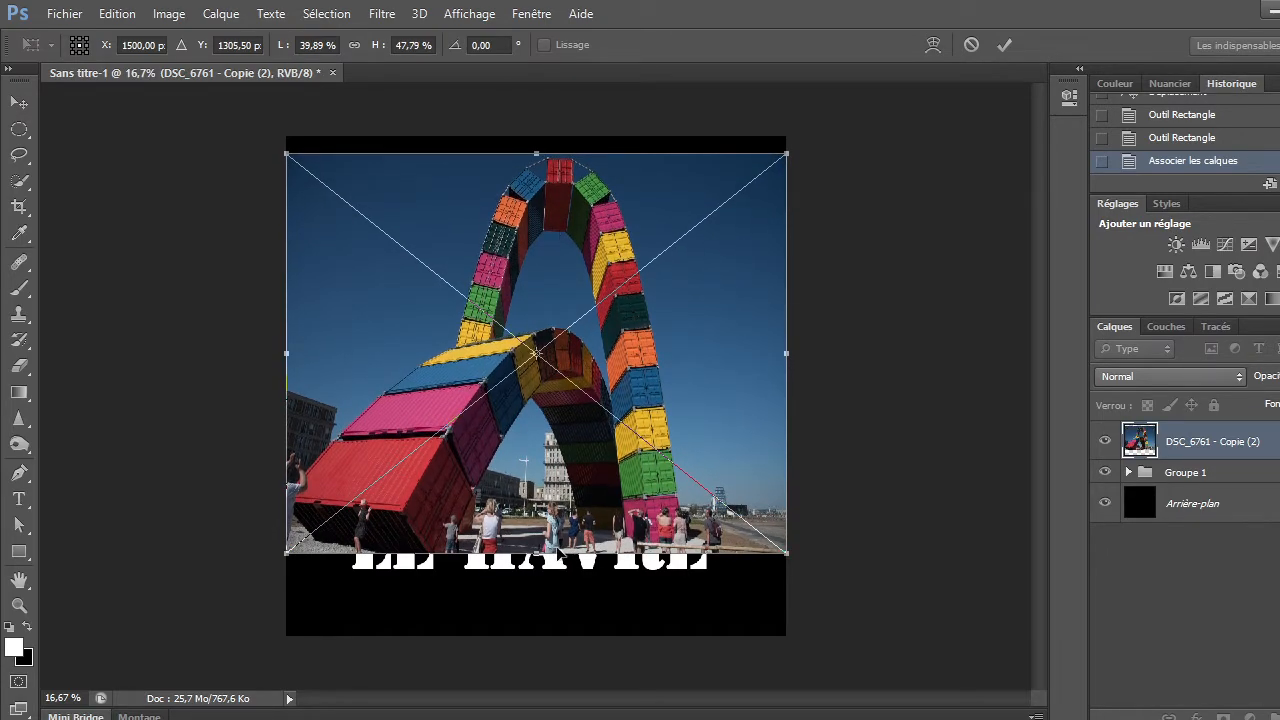
left_click_drag(536, 553, 548, 618)
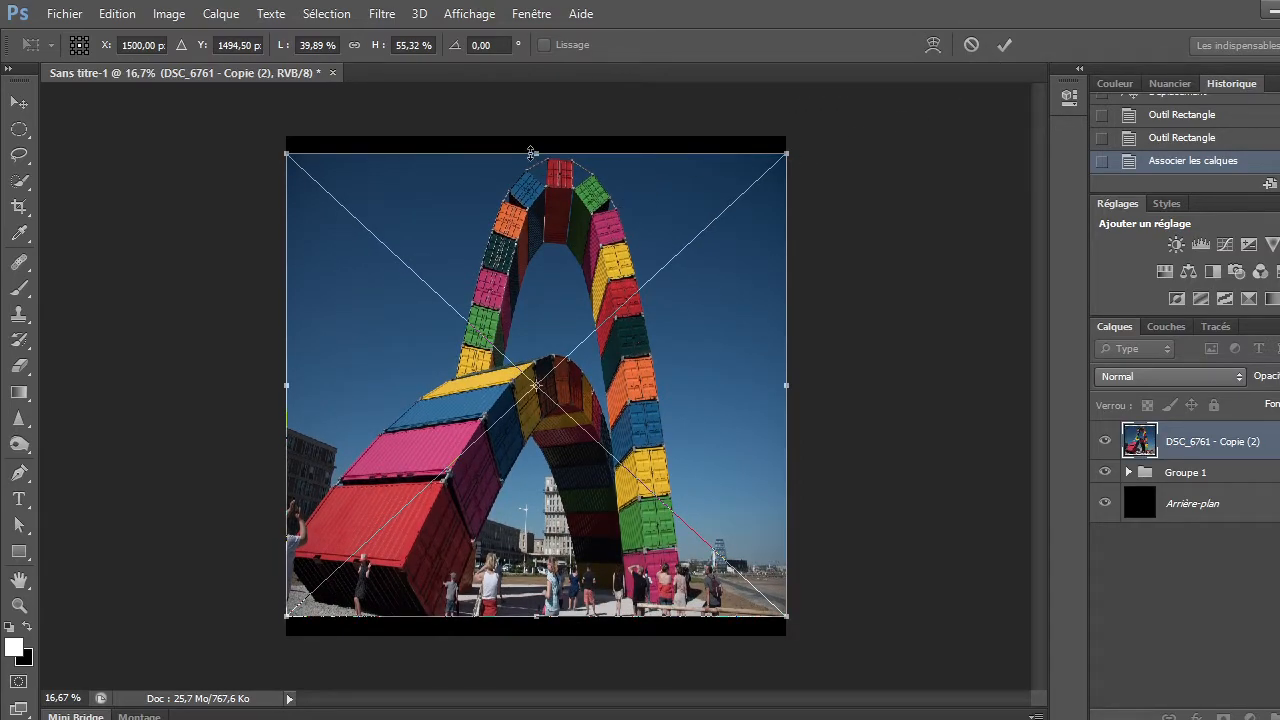
left_click(1004, 45)
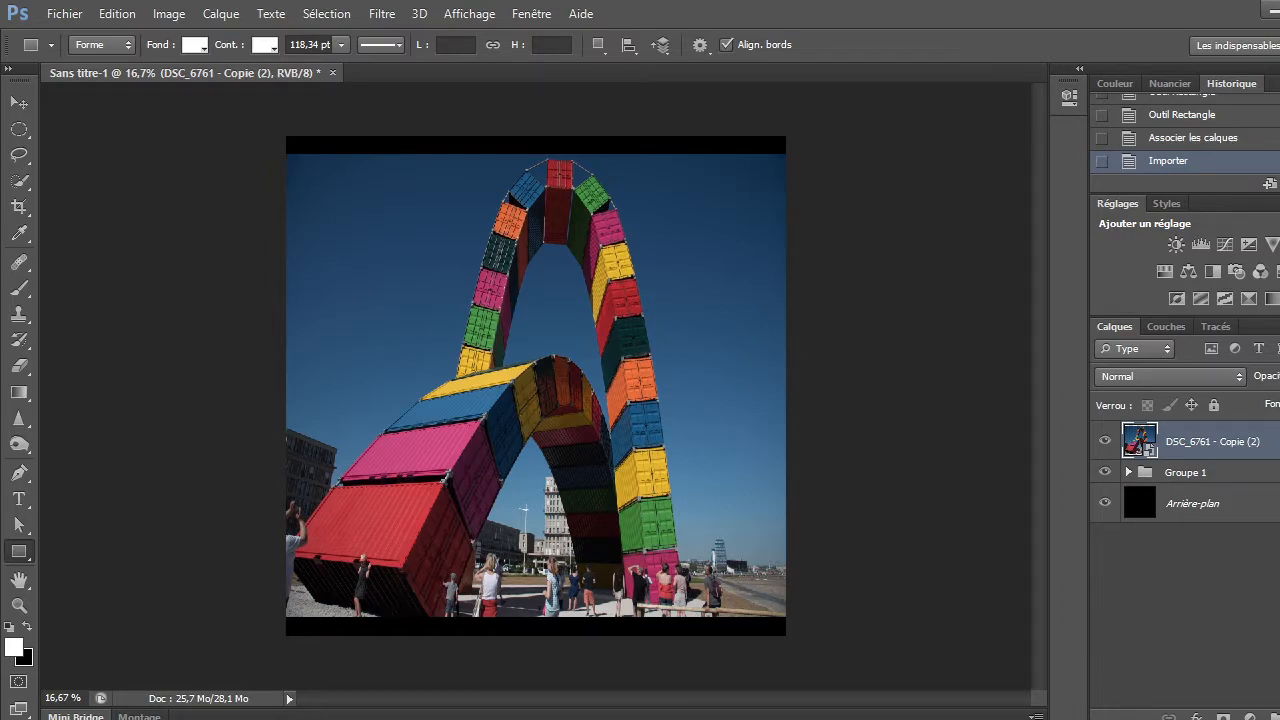
Clip the photo to Groupe 1 with a clipping mask and review the layers inside the group.
key("ctrl+alt+g")
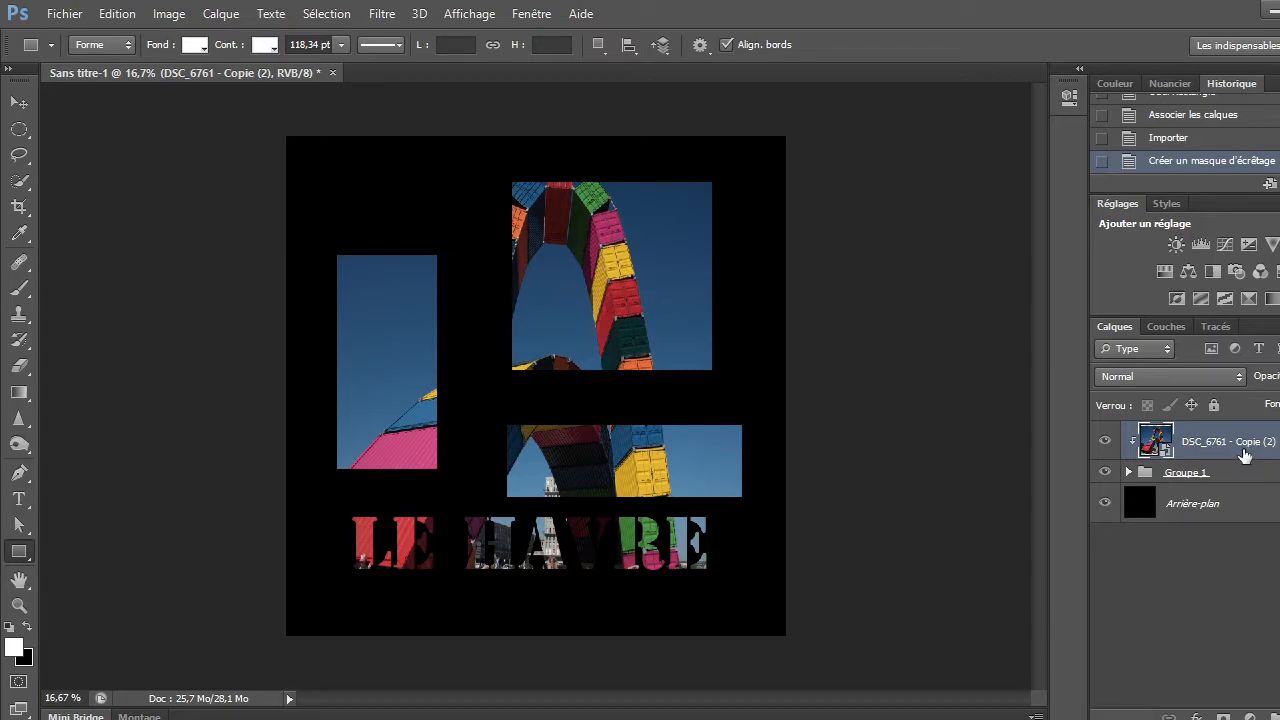
left_click(1129, 473)
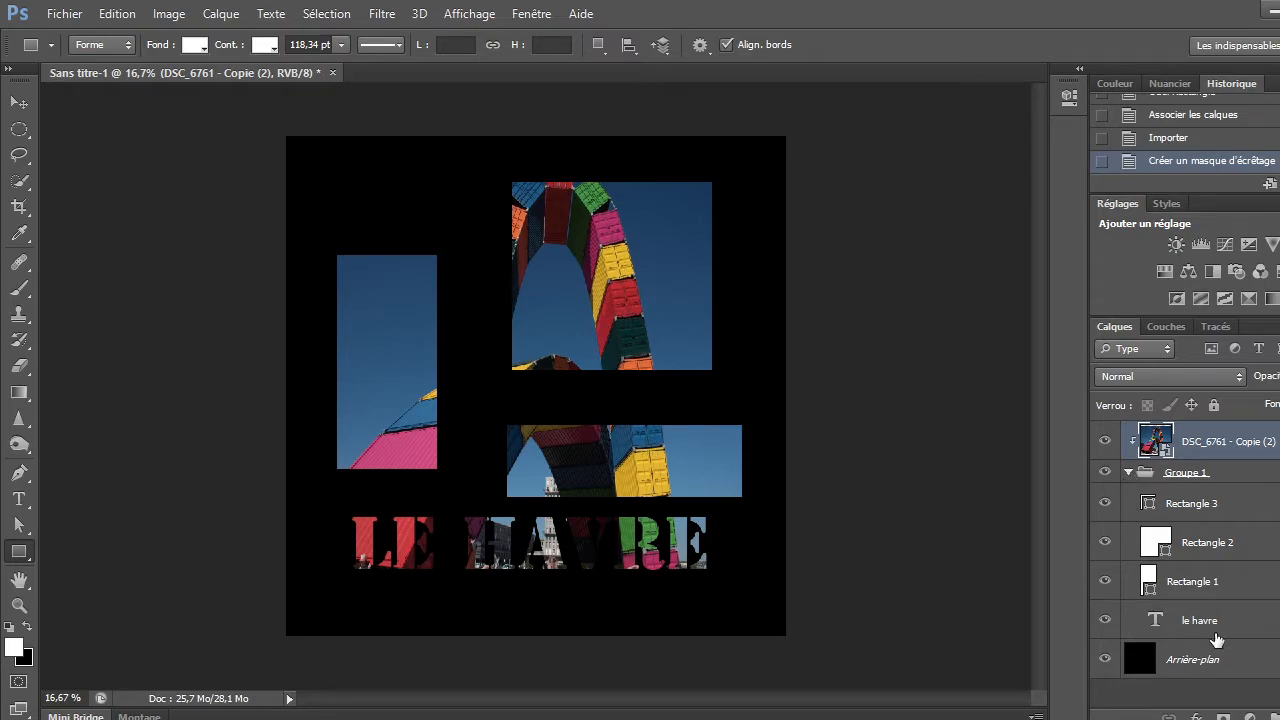
left_click(1130, 479)
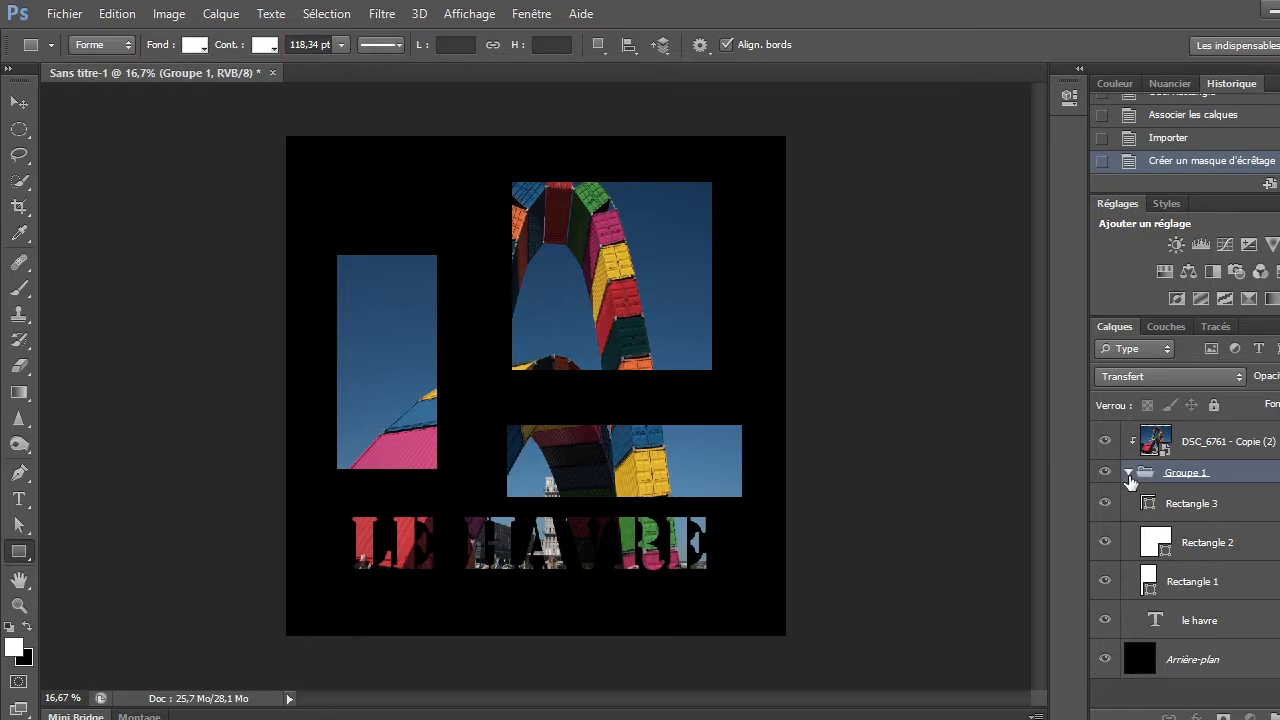
left_click(1128, 475)
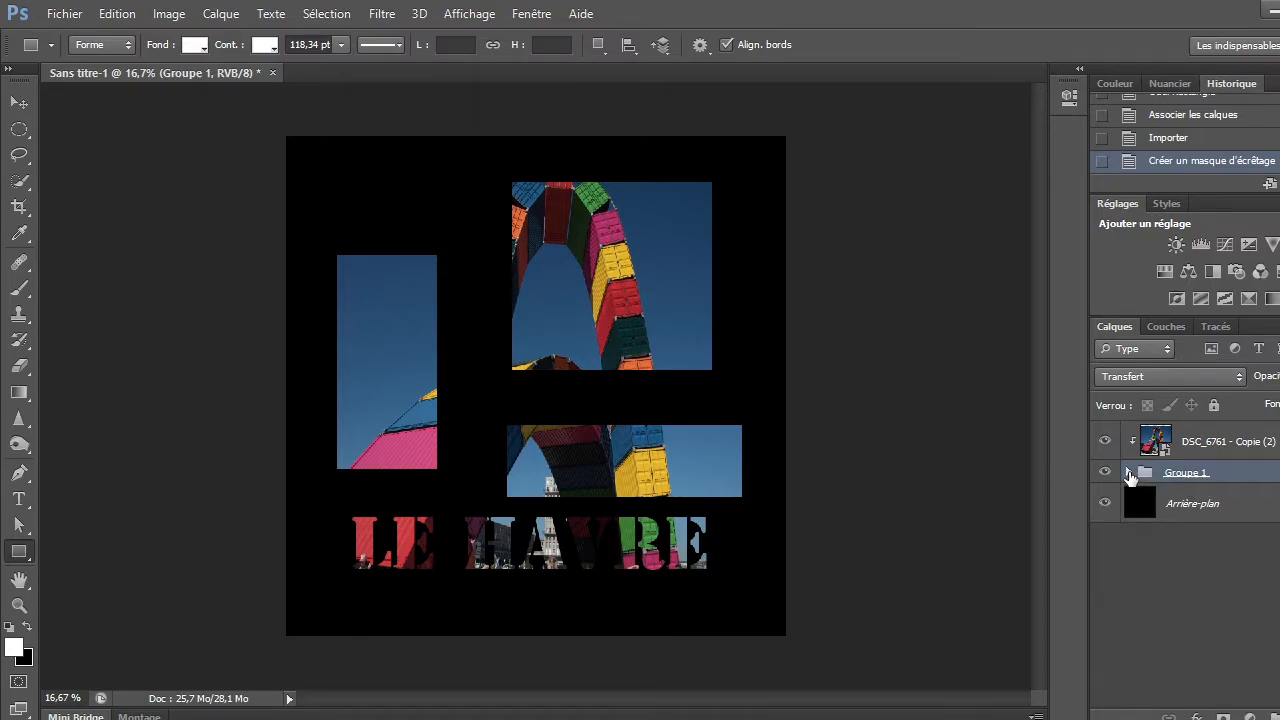
Inside the clipped group, move the le havre text slightly down and the tall left rectangle down and to the right.
left_click(1128, 474)
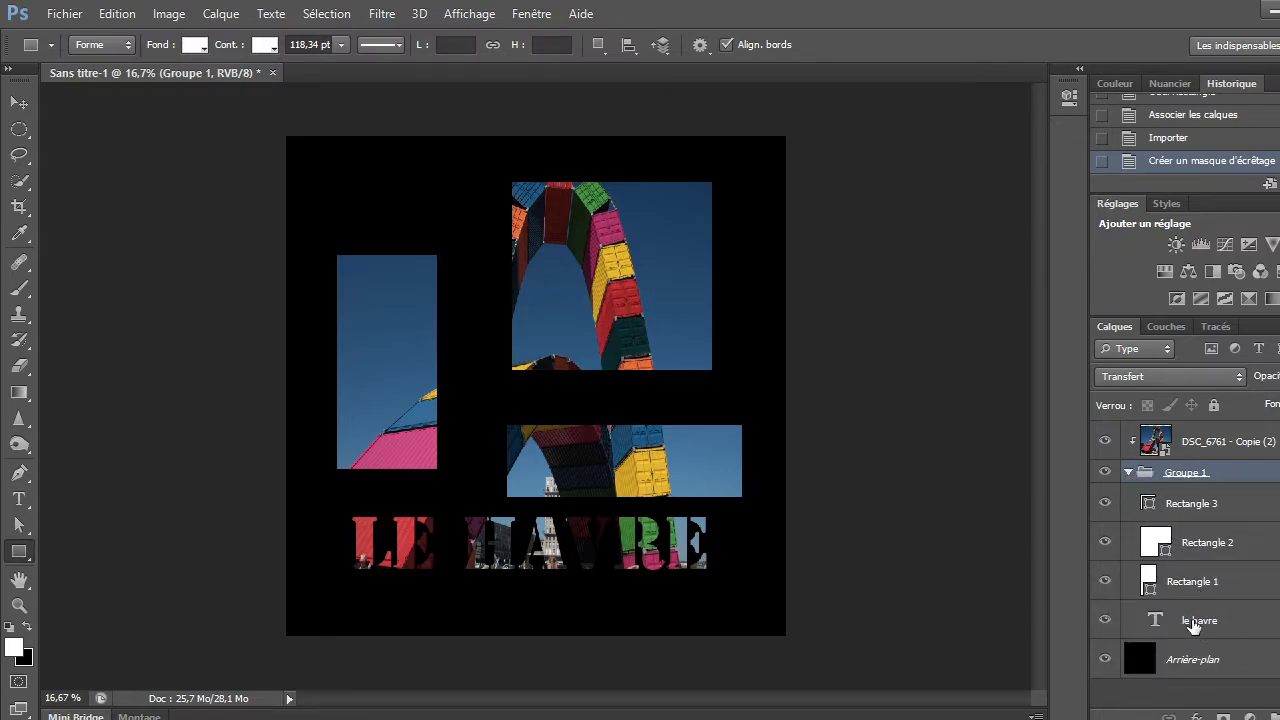
left_click(1180, 621)
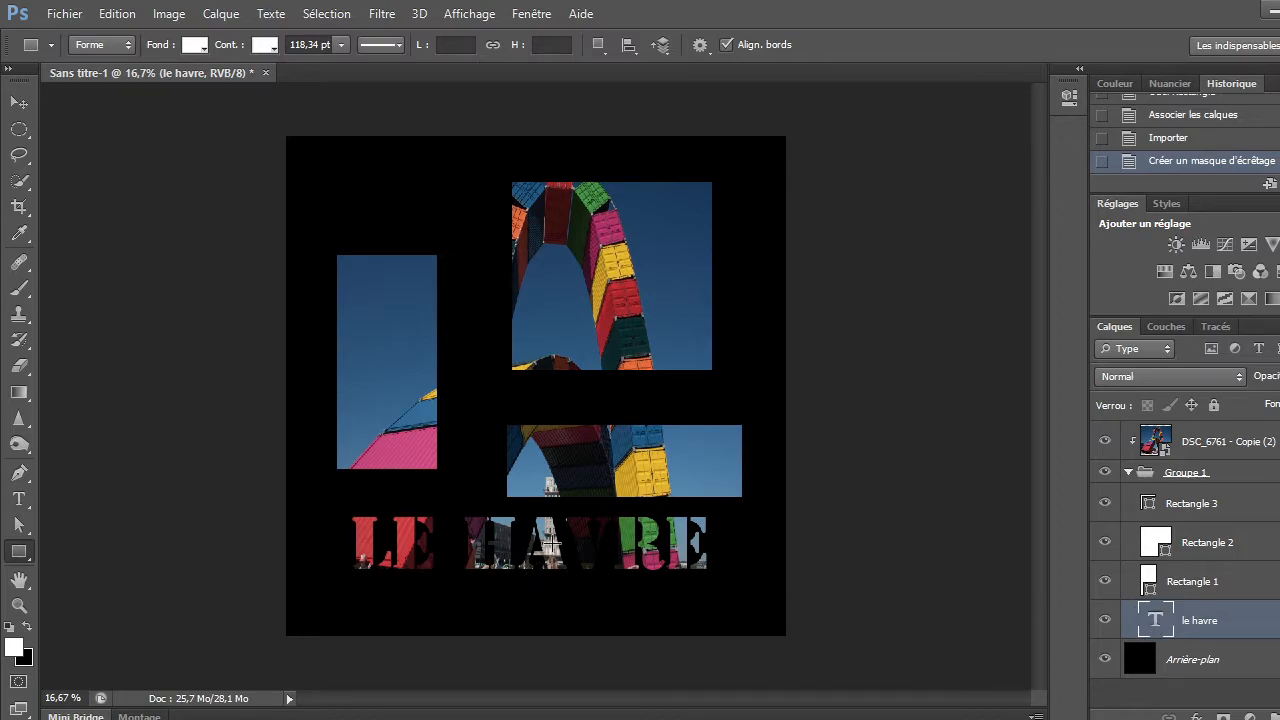
left_click(19, 102)
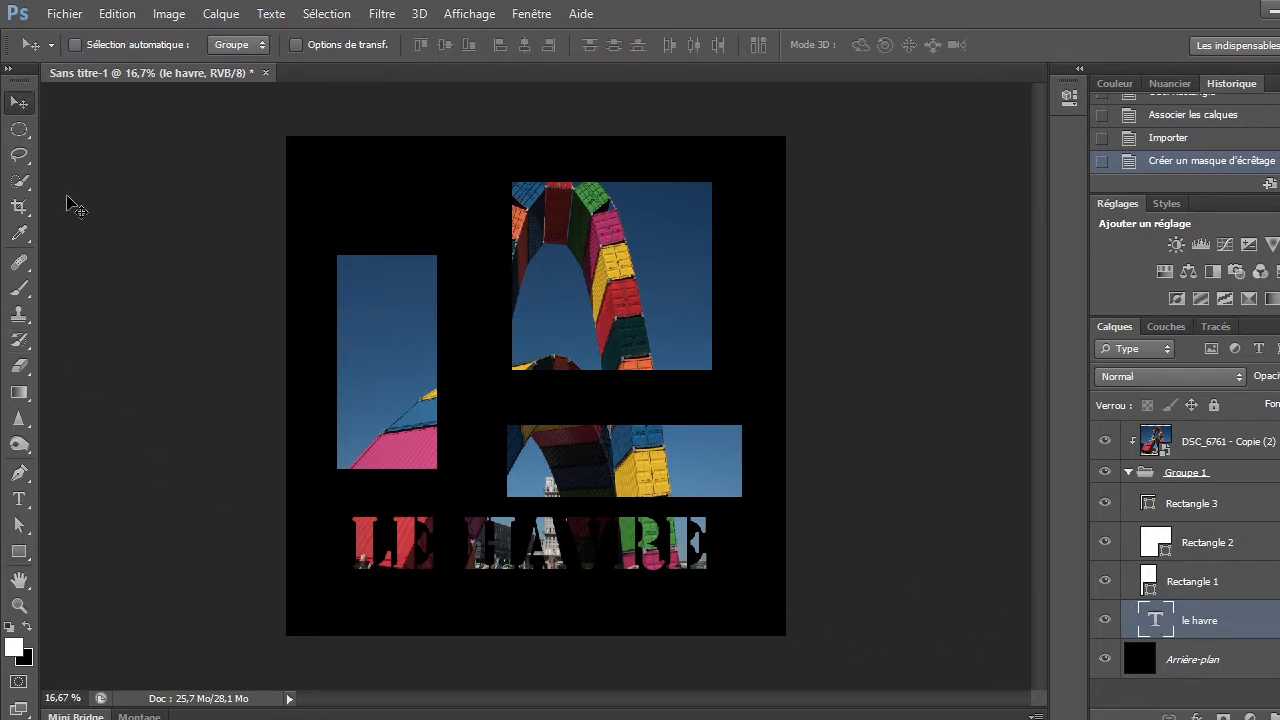
left_click_drag(522, 547, 517, 576)
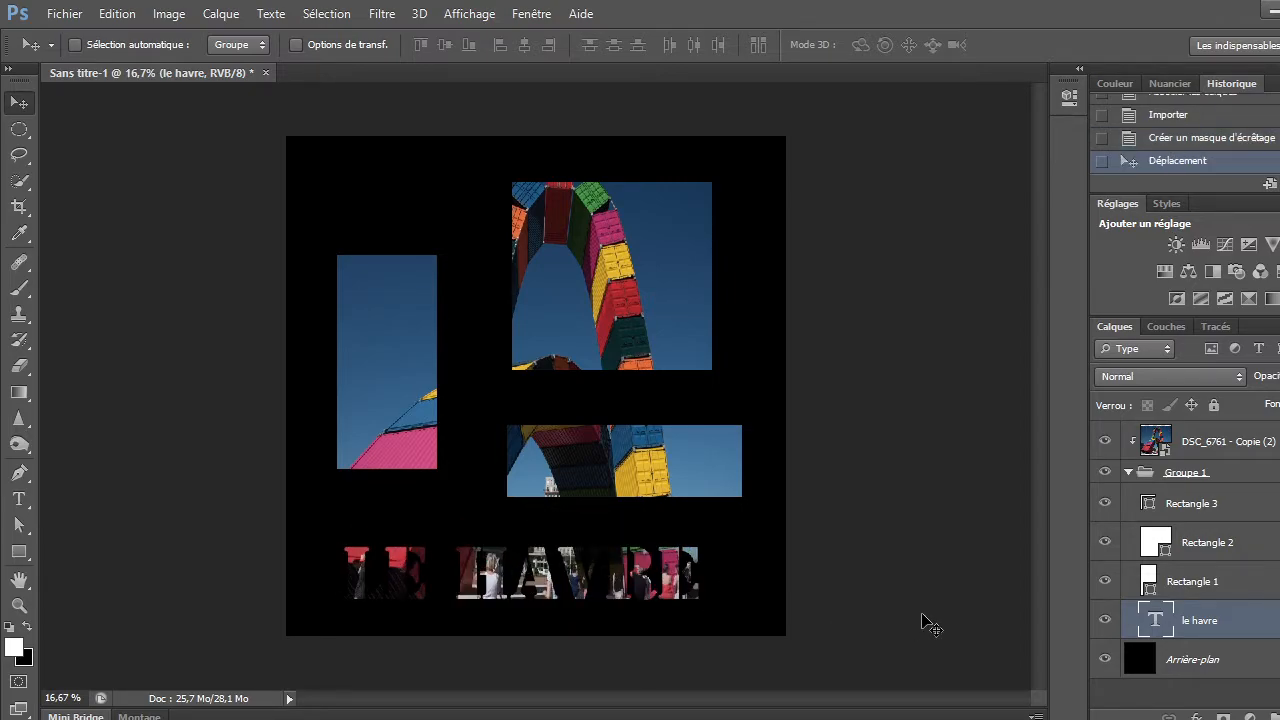
left_click(1184, 594)
left_click_drag(413, 351, 399, 396)
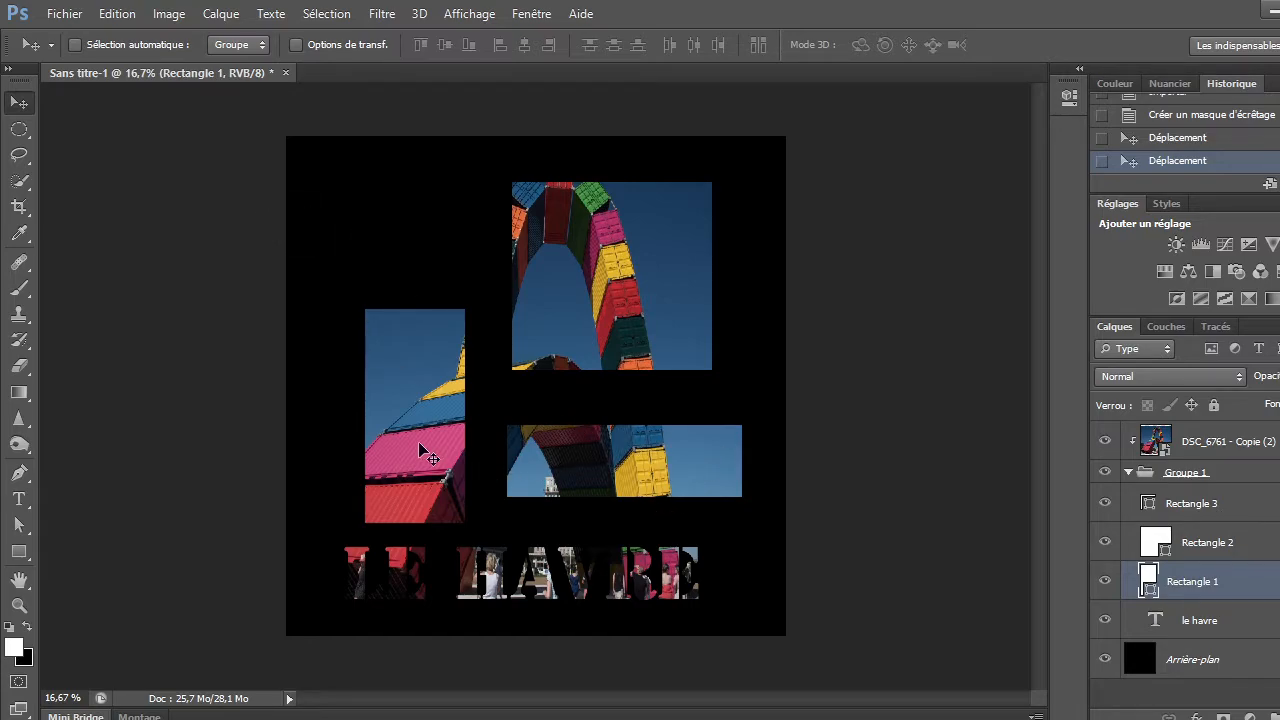
Scale the left rectangle (Rectangle 1) to 164% width and 127.10% height, apply the transformation, and shift it slightly to the right.
left_click(108, 16)
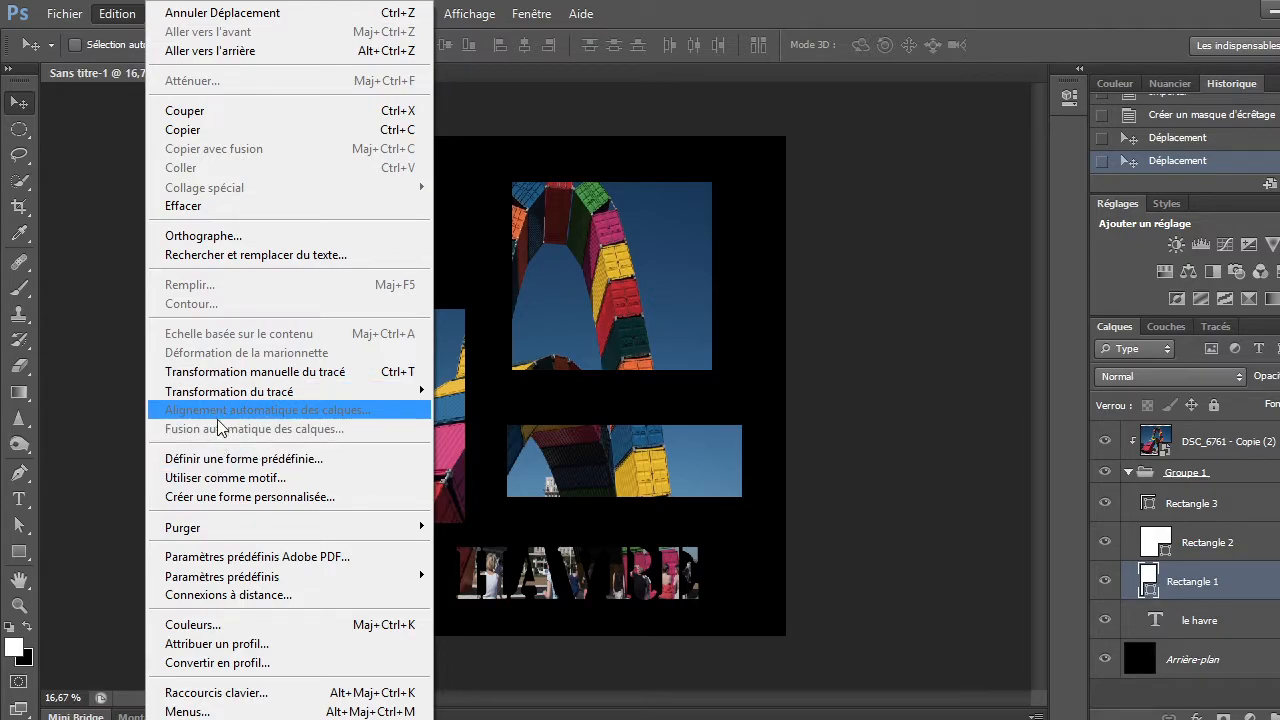
mouse_move(224, 518)
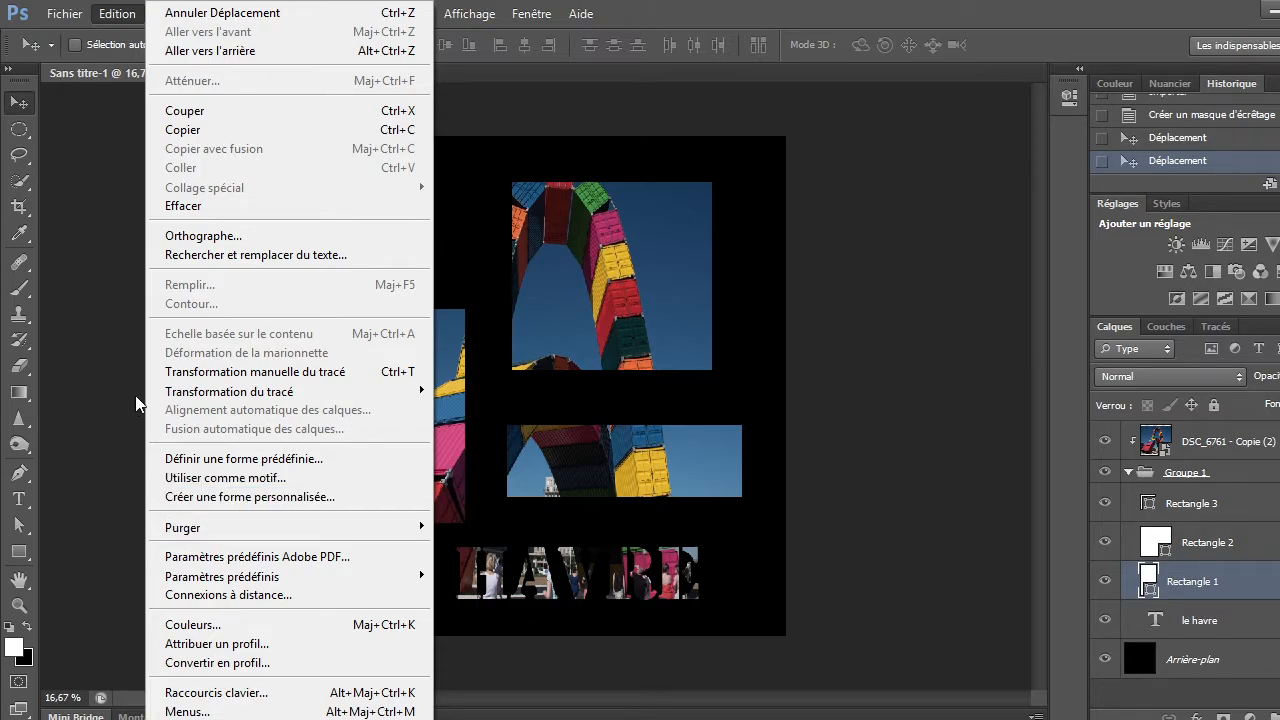
mouse_move(192, 389)
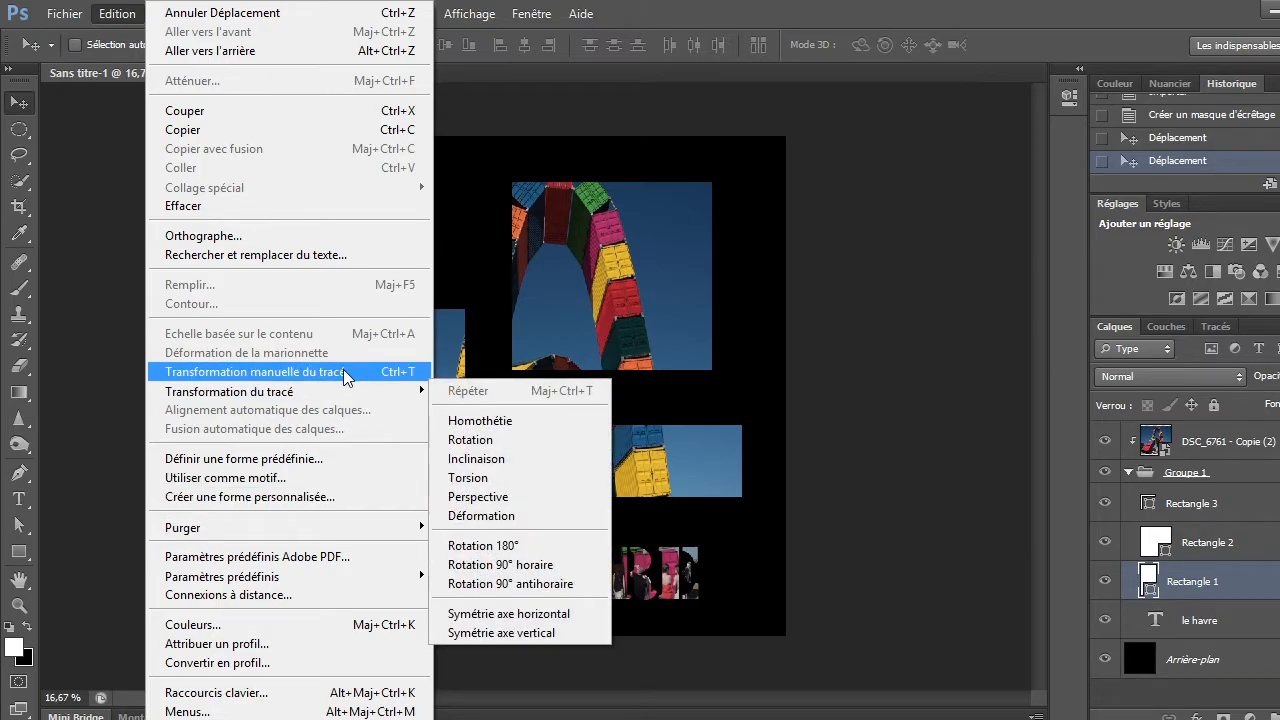
left_click(466, 424)
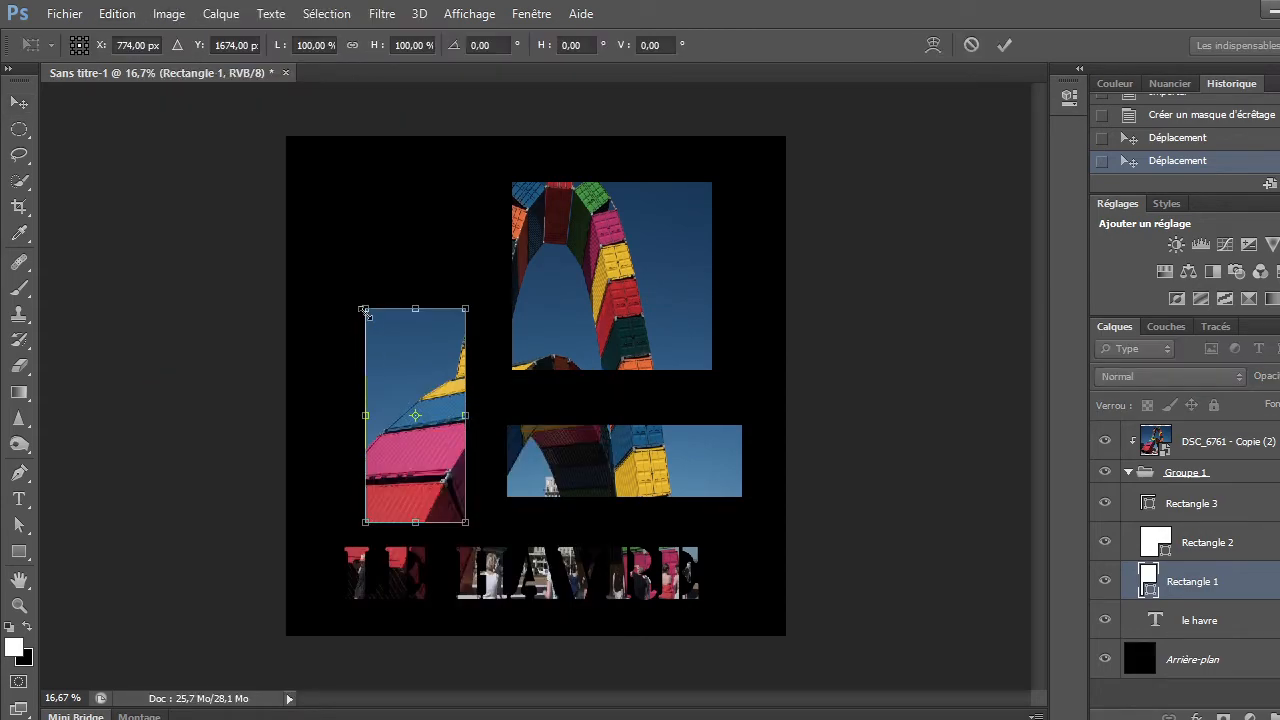
left_click_drag(366, 313, 323, 251)
left_click_drag(465, 388, 487, 390)
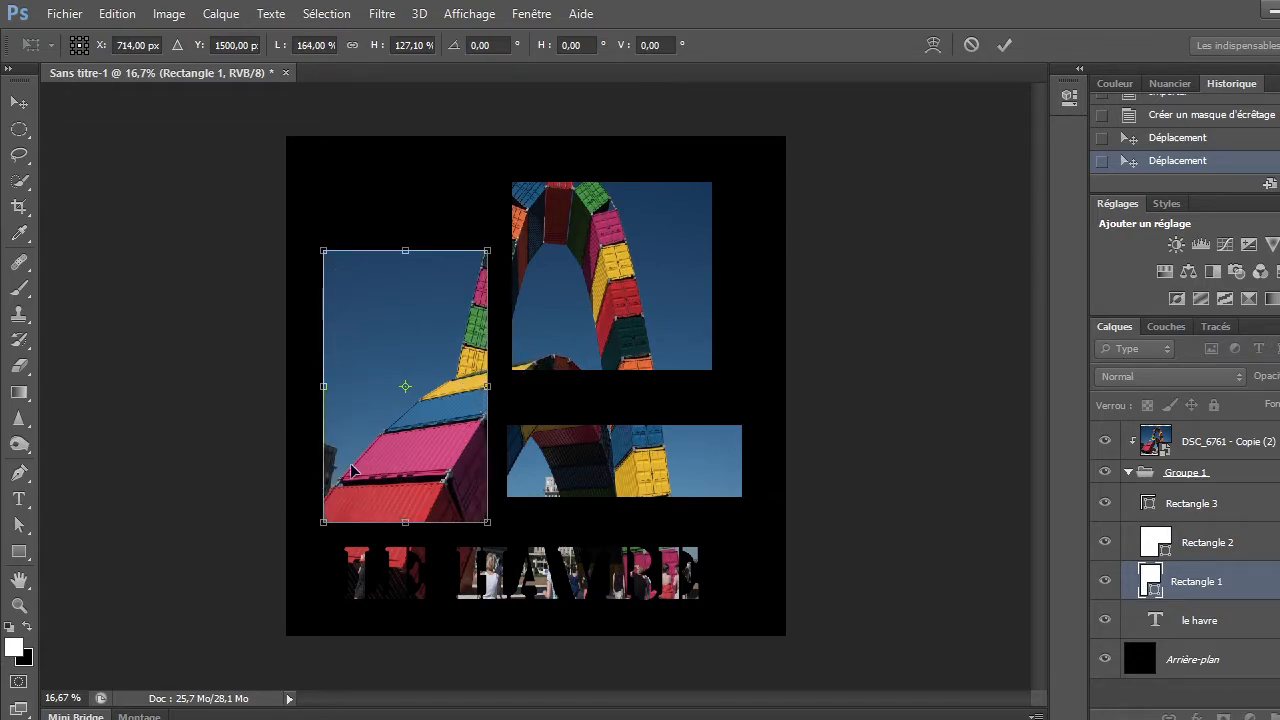
left_click(24, 112)
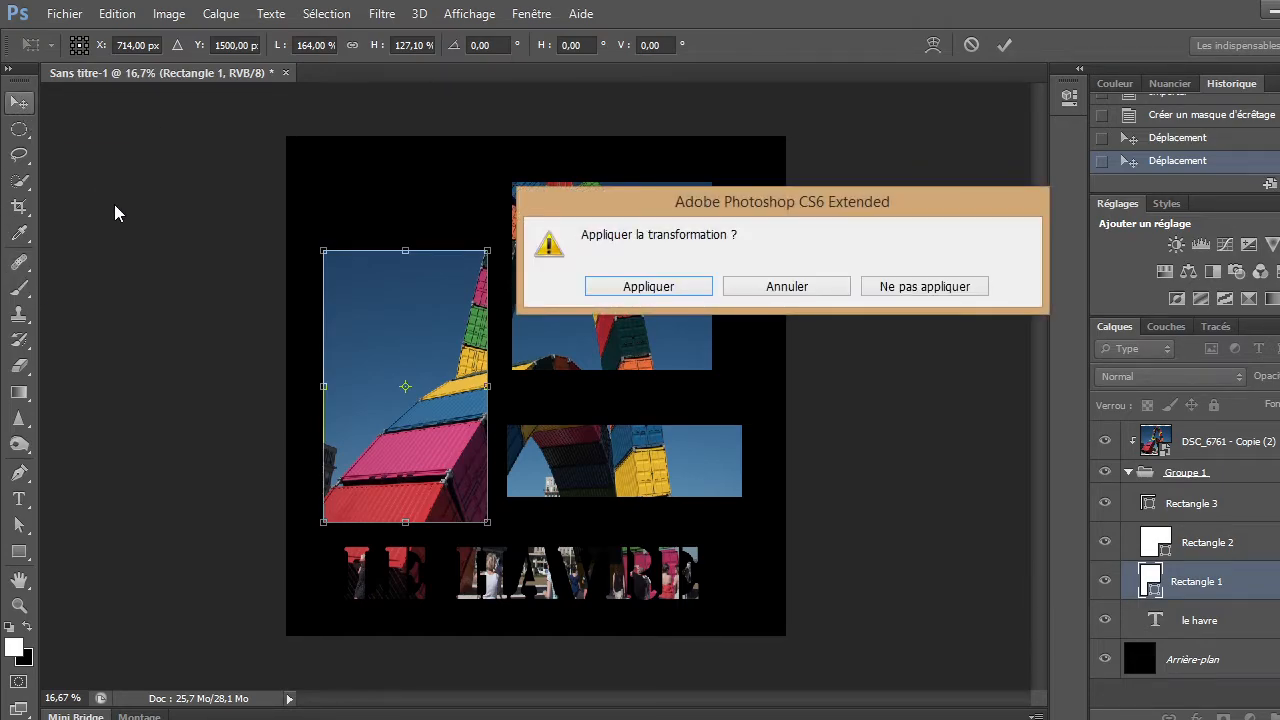
left_click(676, 290)
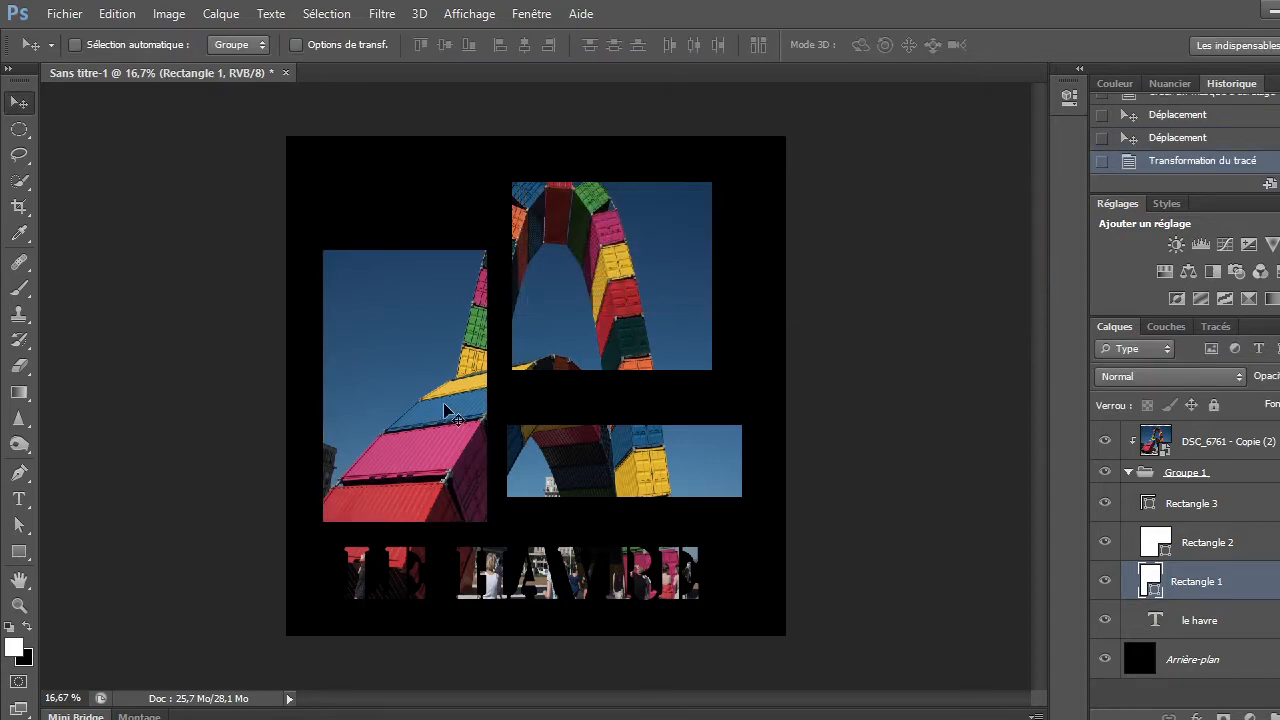
mouse_move(399, 349)
left_mouse_down()
mouse_move(378, 297)
mouse_move(404, 307)
mouse_move(405, 375)
mouse_move(408, 346)
left_mouse_up()
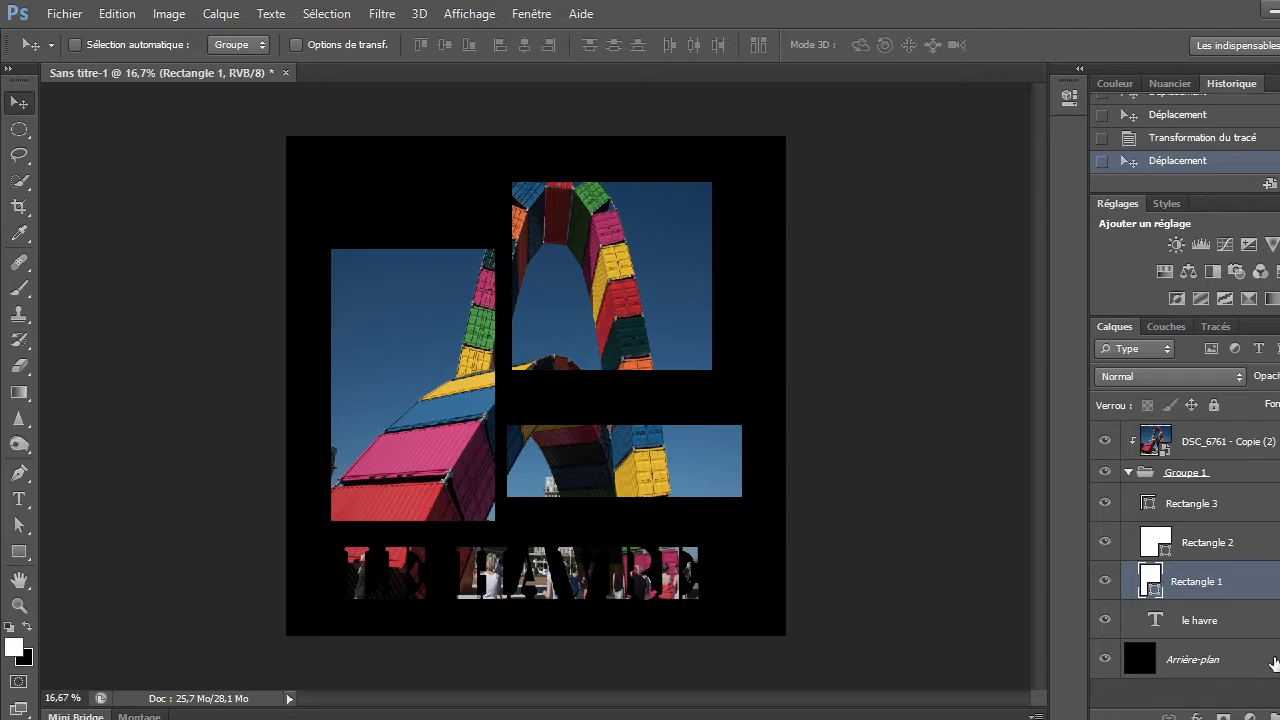
Flatten the image into a single layer, and return to the history state before the flattening.
left_click(1273, 669)
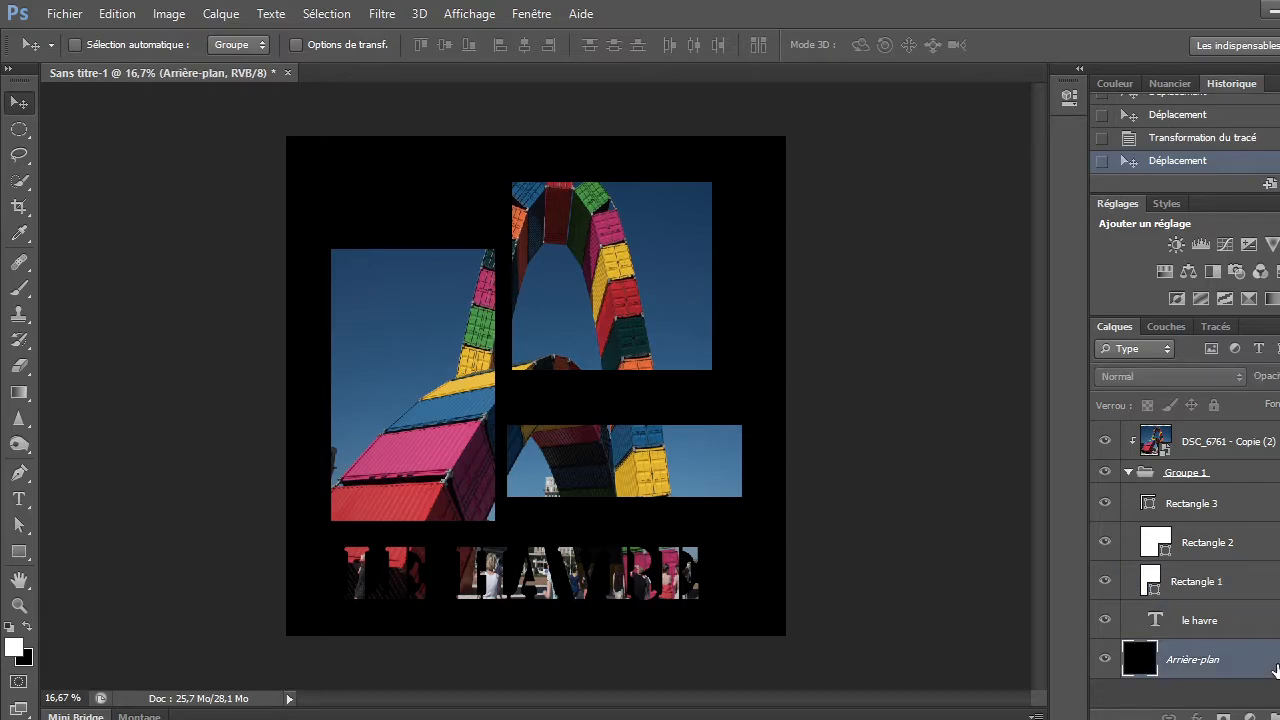
right_click(1275, 668)
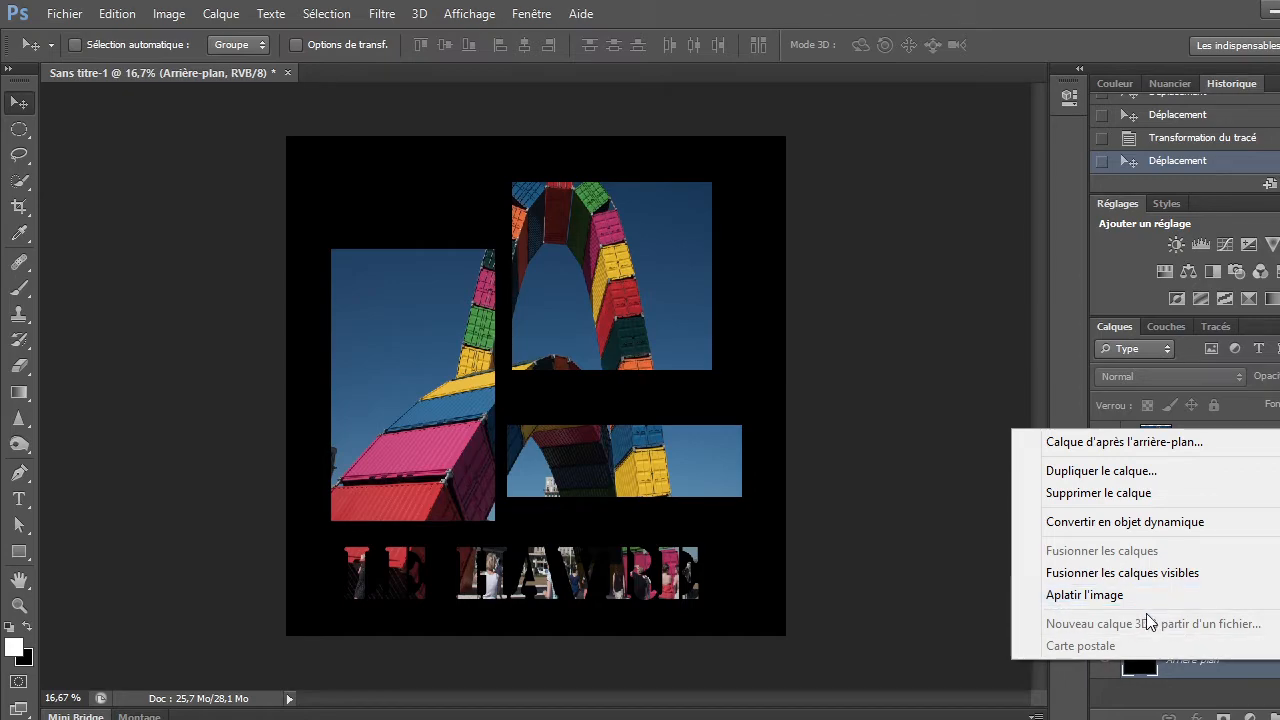
left_click(1111, 598)
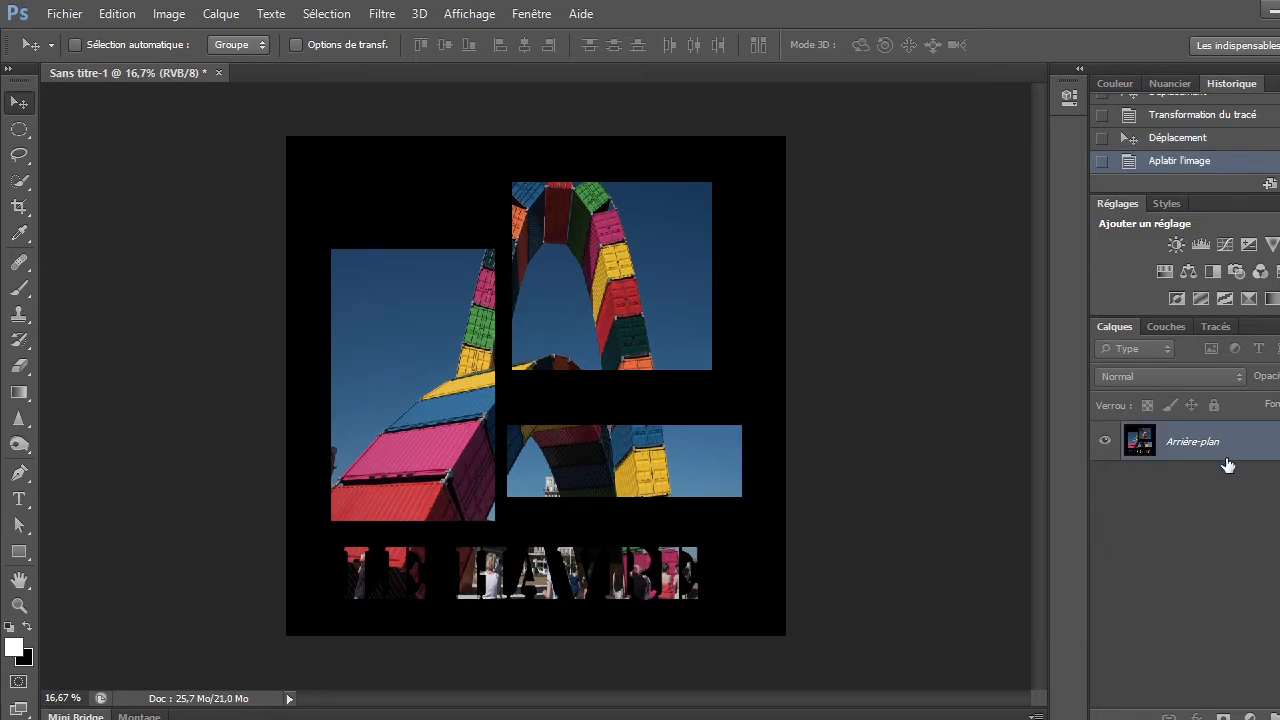
left_click(1152, 146)
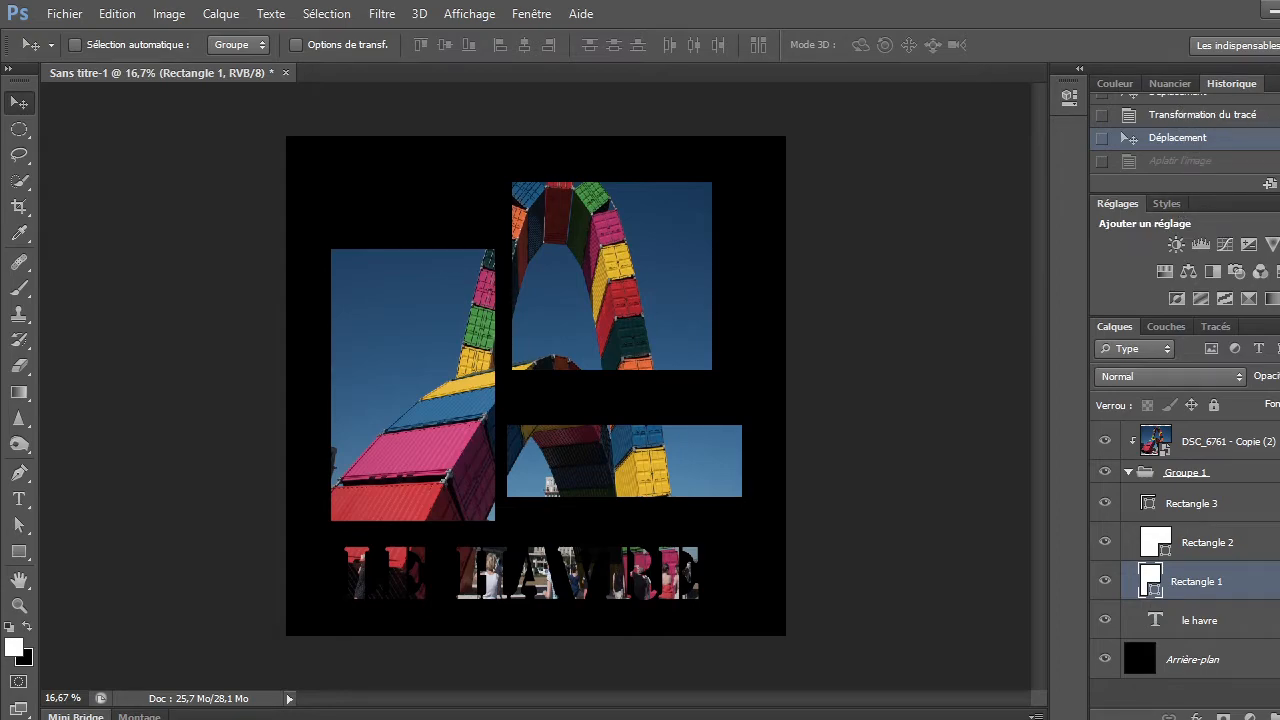
scroll(1185, 133, "up", 3)
scroll(1185, 133, "down", 3)
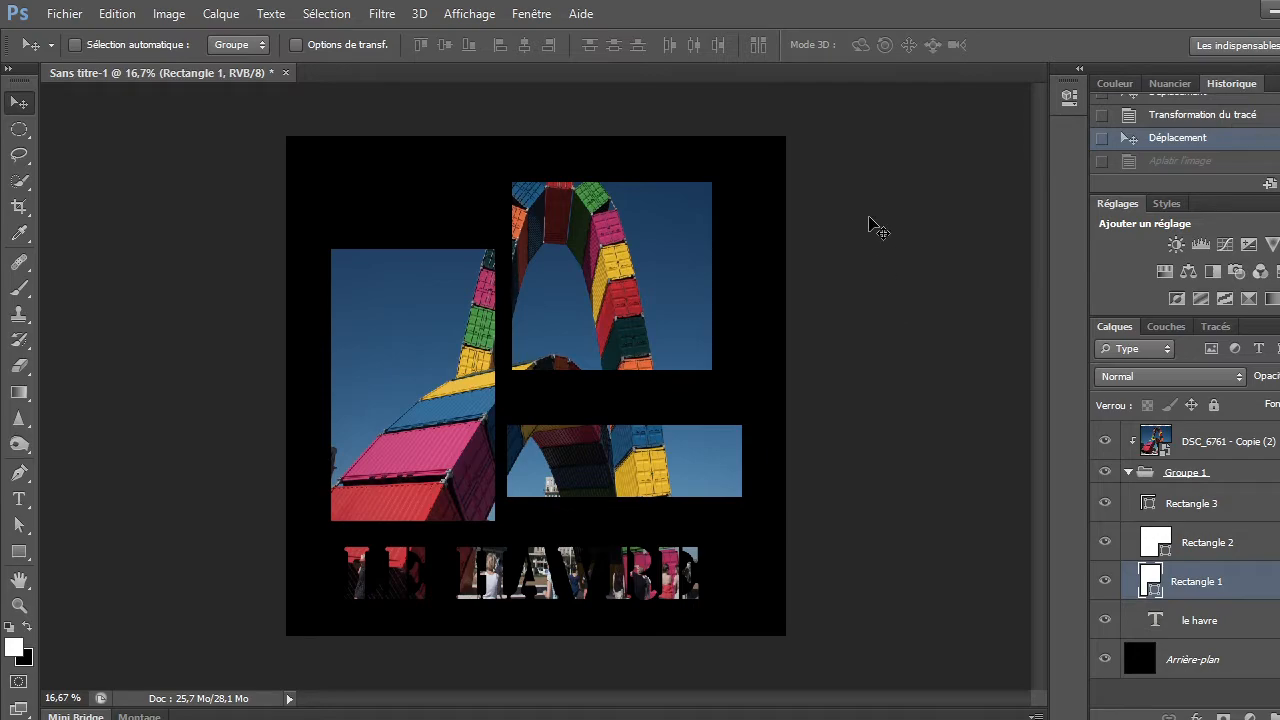
Close the document, saving it as Sans titre-1 in Photoshop PSD format in the ecretage folder with maximised compatibility.
left_click(287, 73)
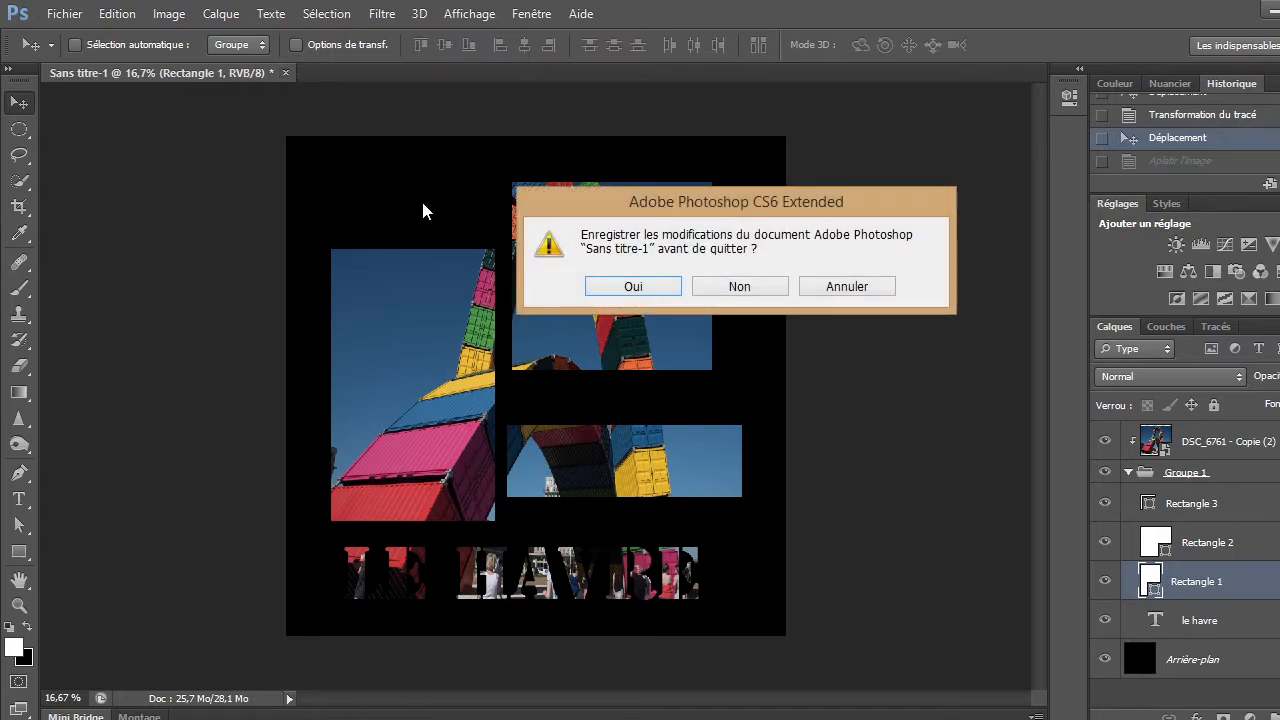
left_click(634, 287)
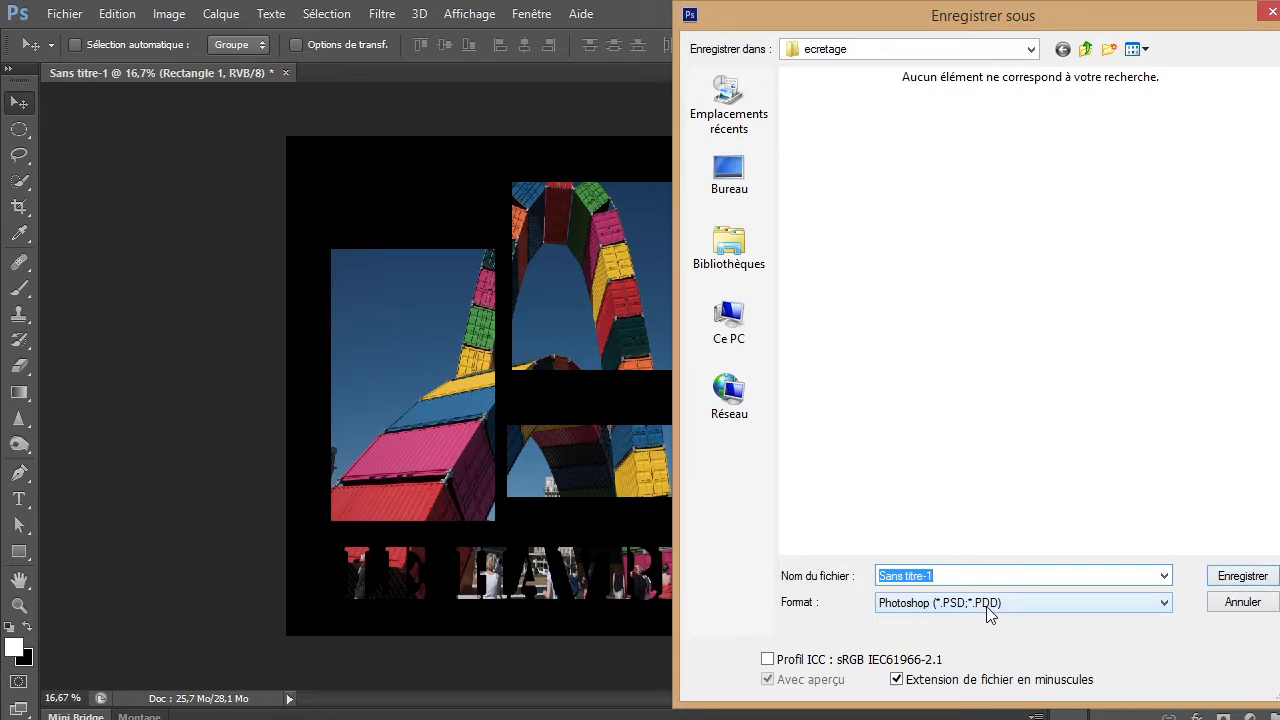
left_click(1240, 580)
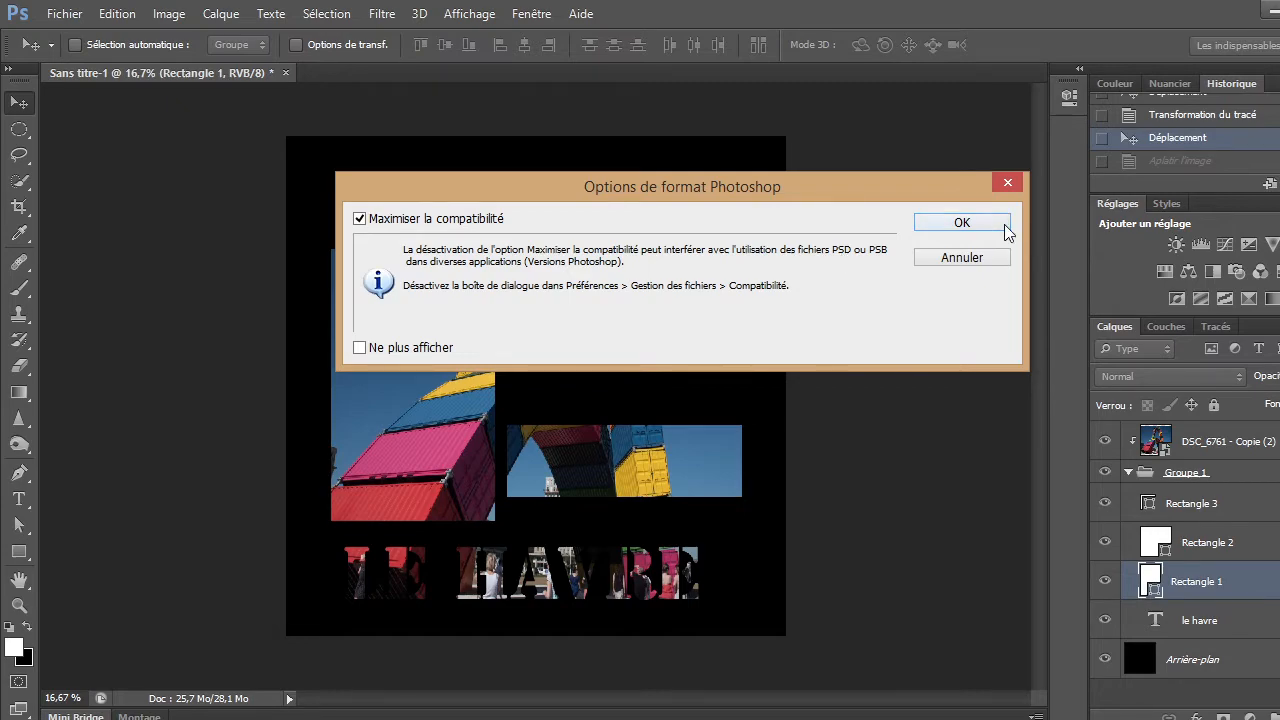
left_click(1002, 224)
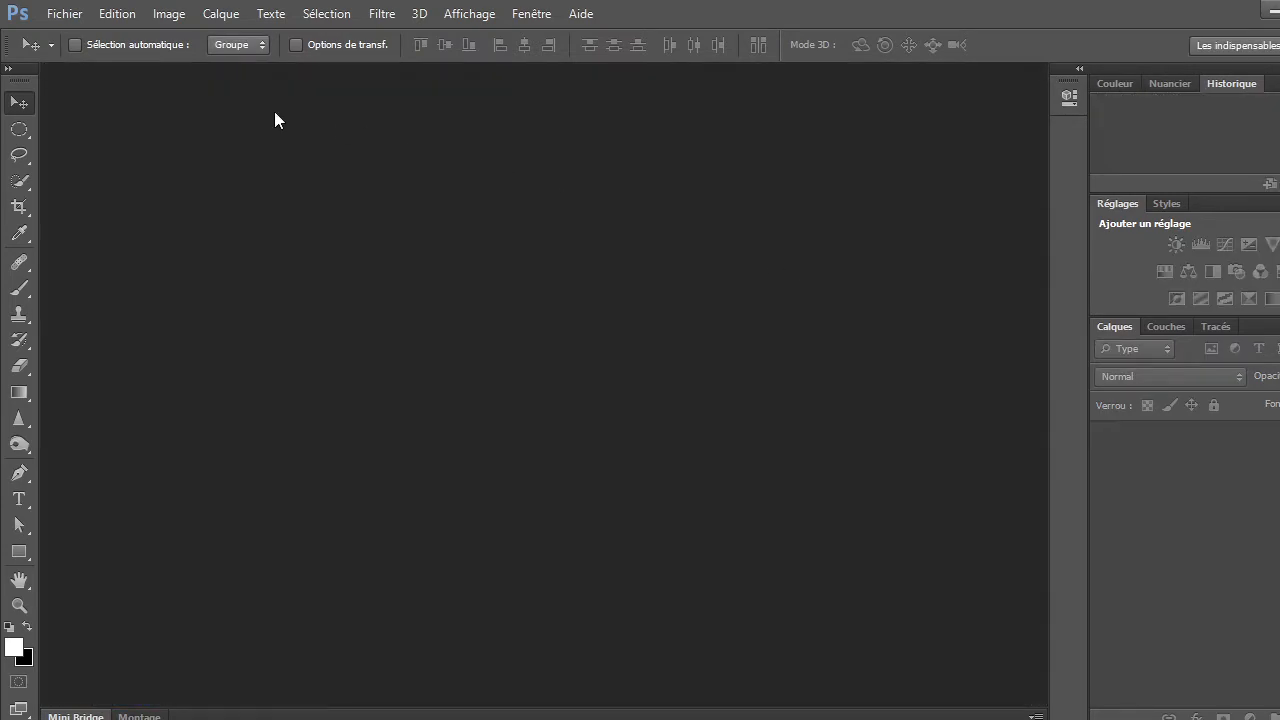
Reopen the layered file Sans titre-1.psd from the ecretage folder.
left_click(66, 16)
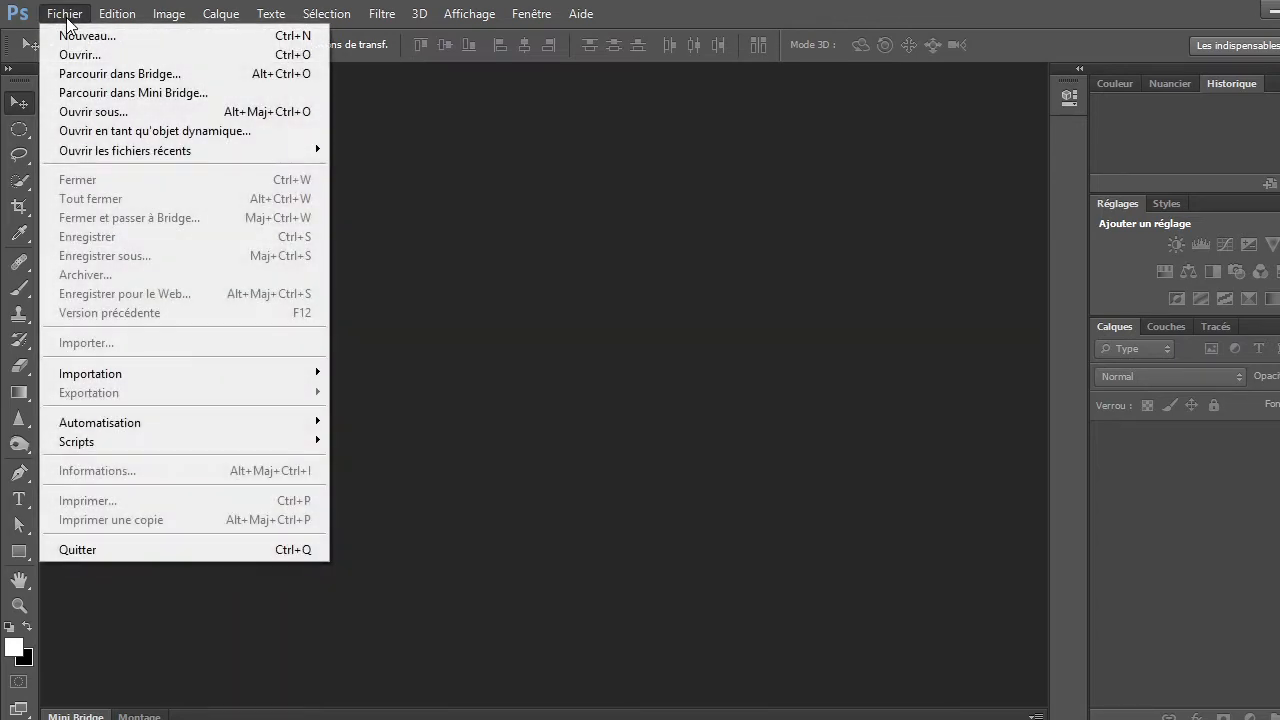
left_click(83, 55)
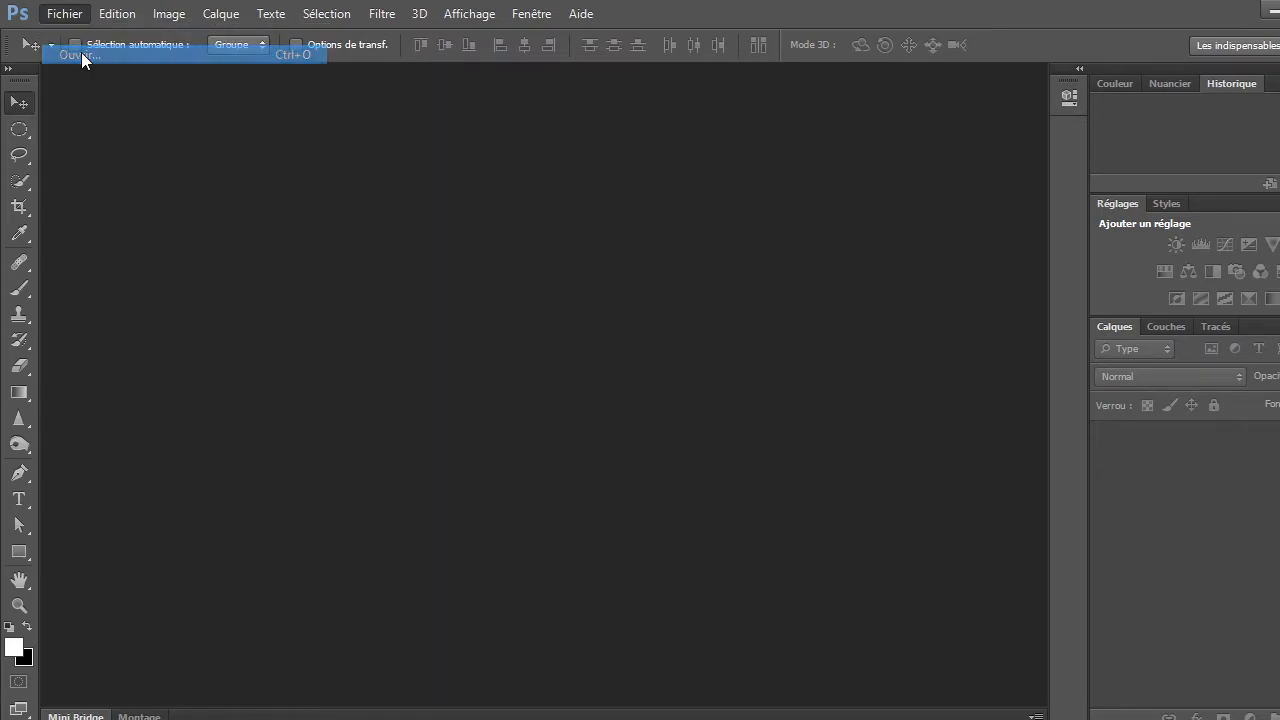
left_click_drag(1252, 213, 1257, 413)
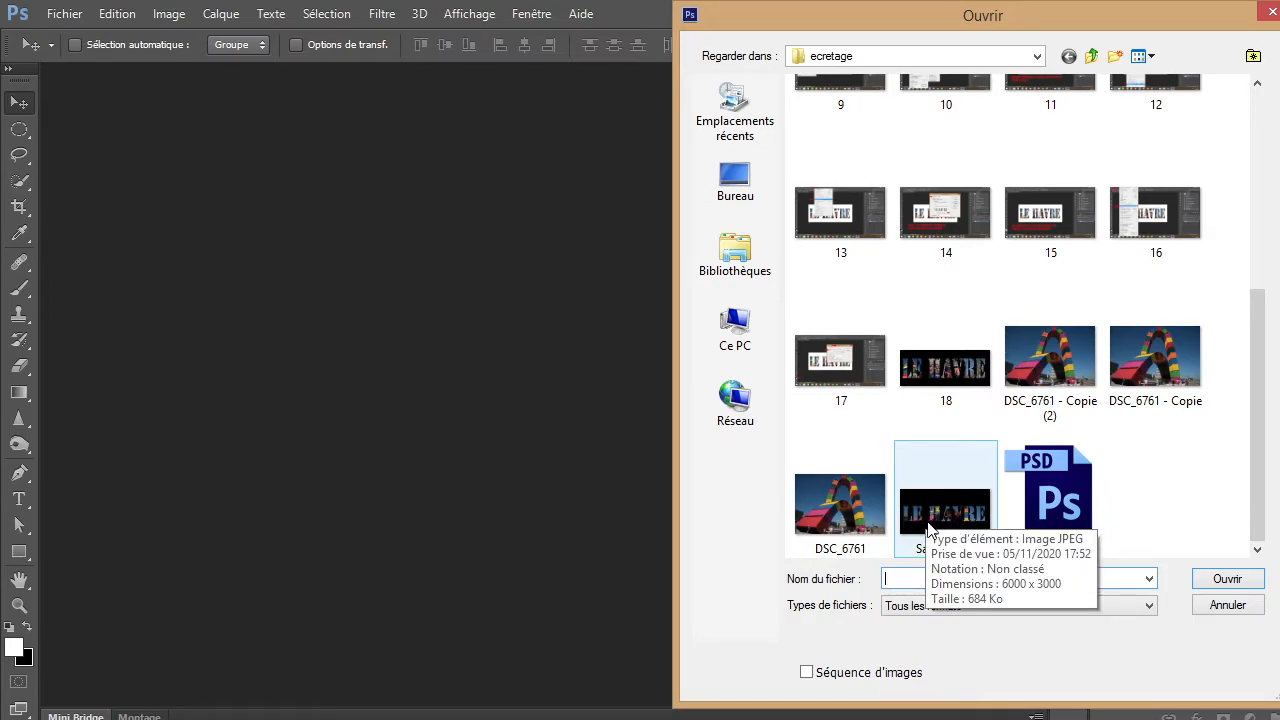
double_click(1046, 490)
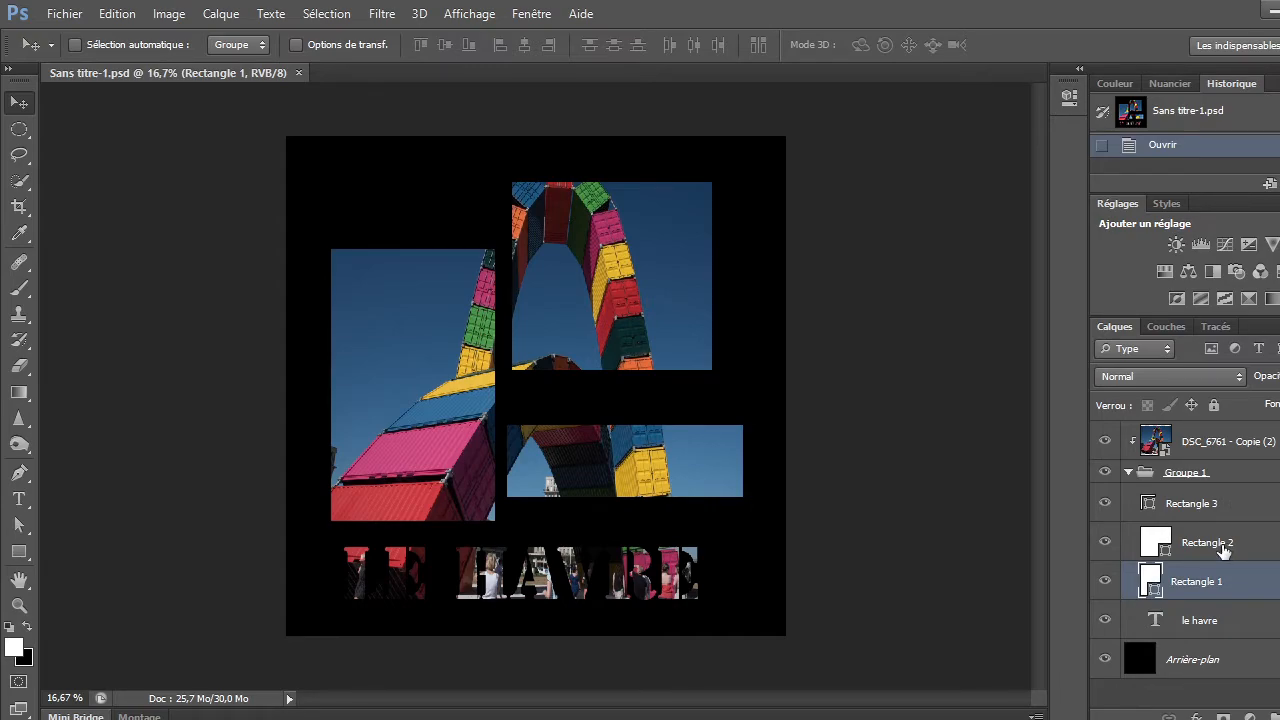
Move the upper-right rectangle (Rectangle 2) slightly right and down, and close the document without saving the changes.
left_click(1222, 548)
mouse_move(577, 305)
left_mouse_down()
mouse_move(642, 289)
mouse_move(588, 300)
mouse_move(599, 313)
left_mouse_up()
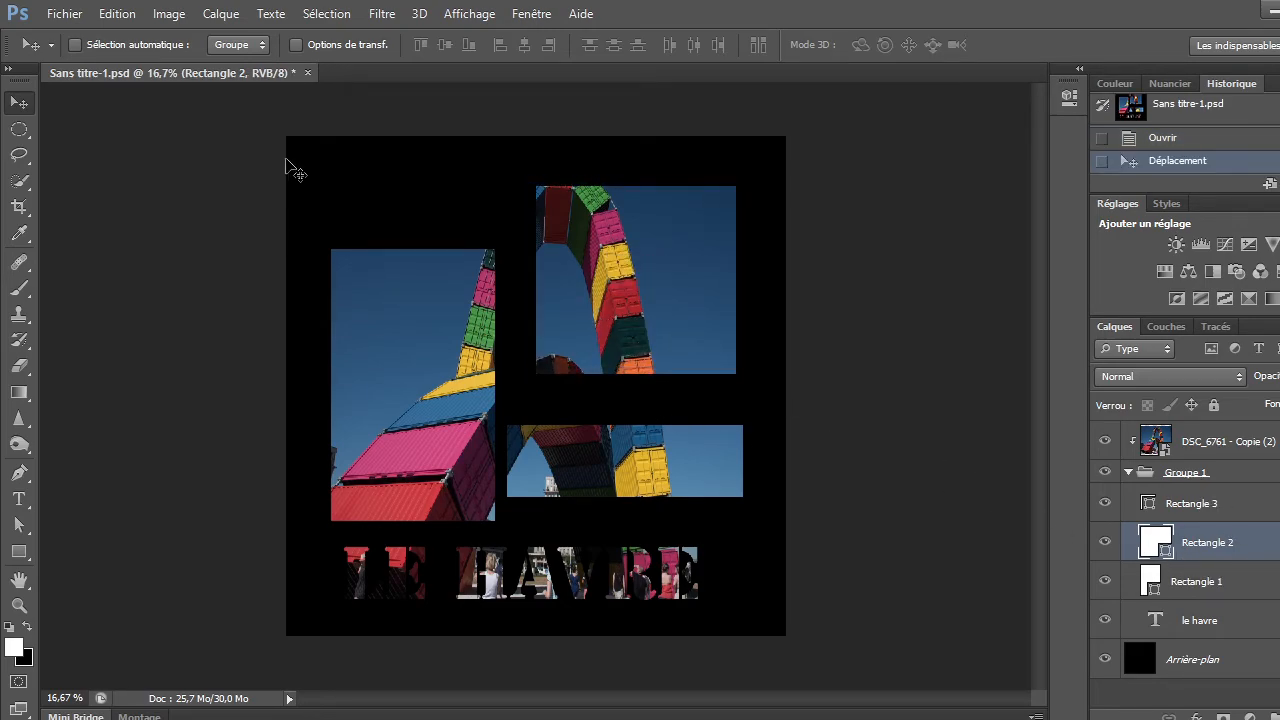
left_click(308, 74)
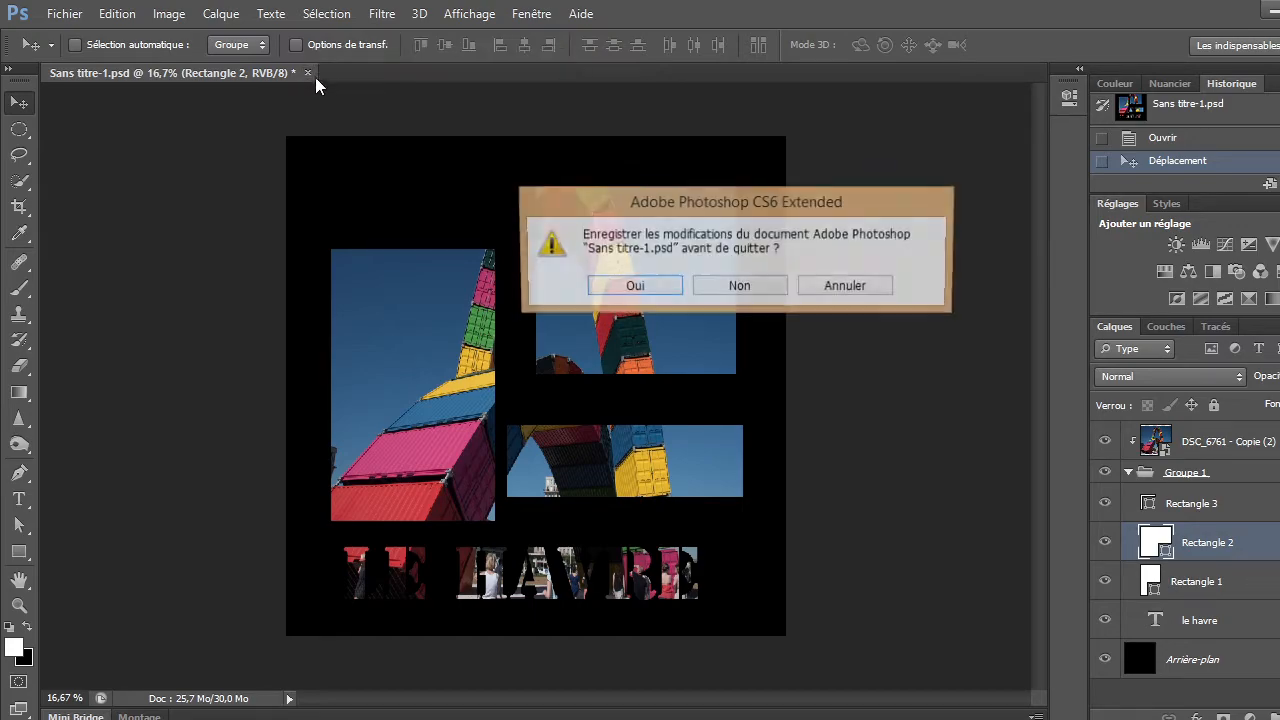
left_click(740, 288)
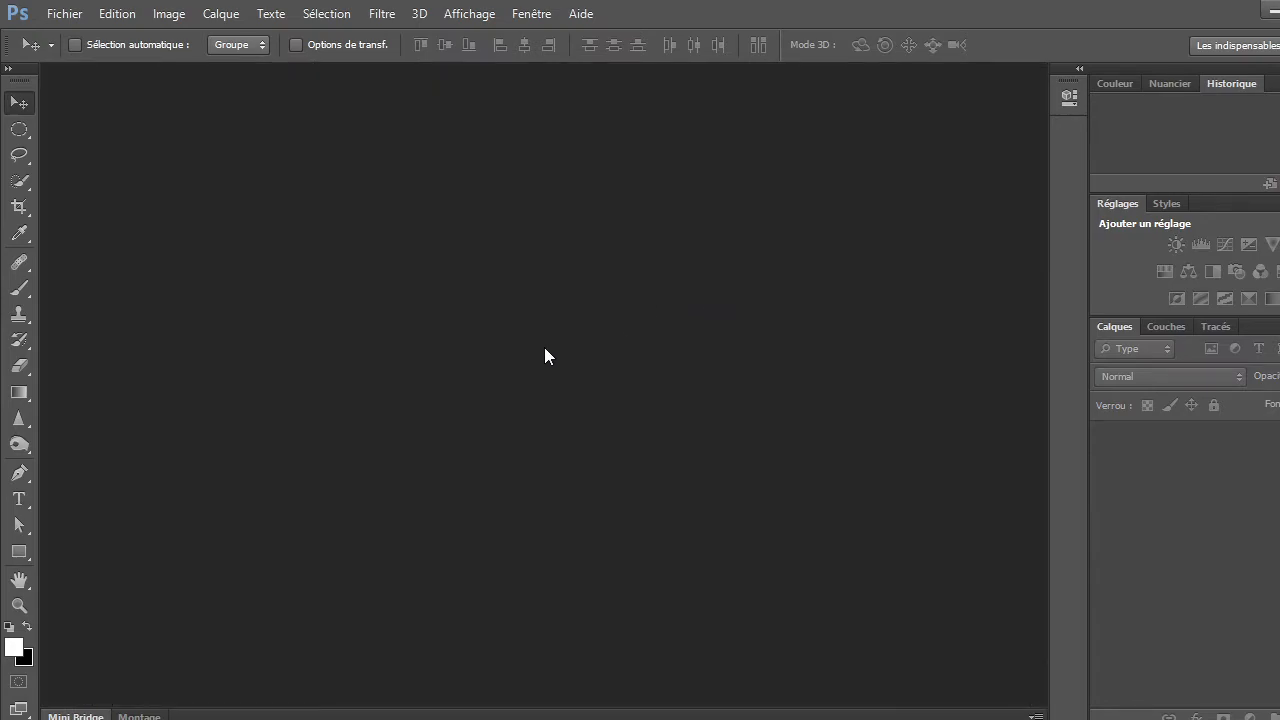
Open 18.jpg from the ecretage folder to examine its LE HAVRE text filled with several photos, and close it.
left_click(62, 13)
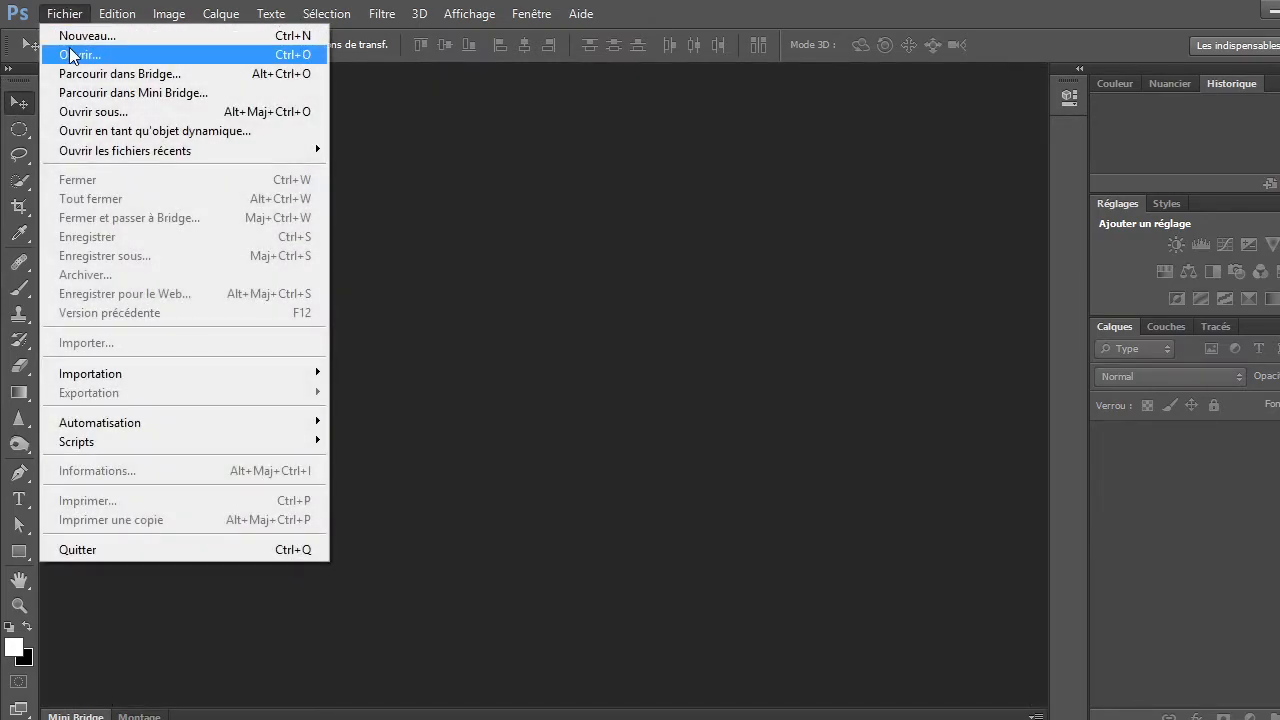
left_click(75, 57)
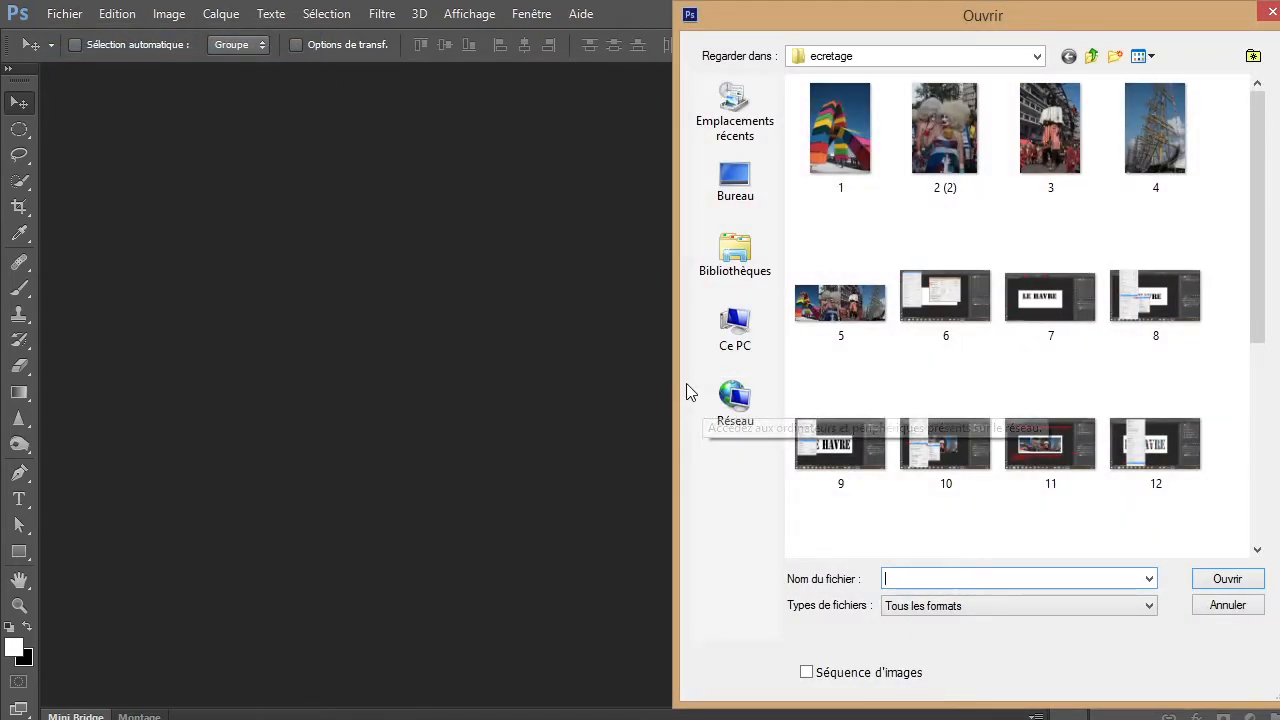
left_click_drag(1262, 258, 1248, 471)
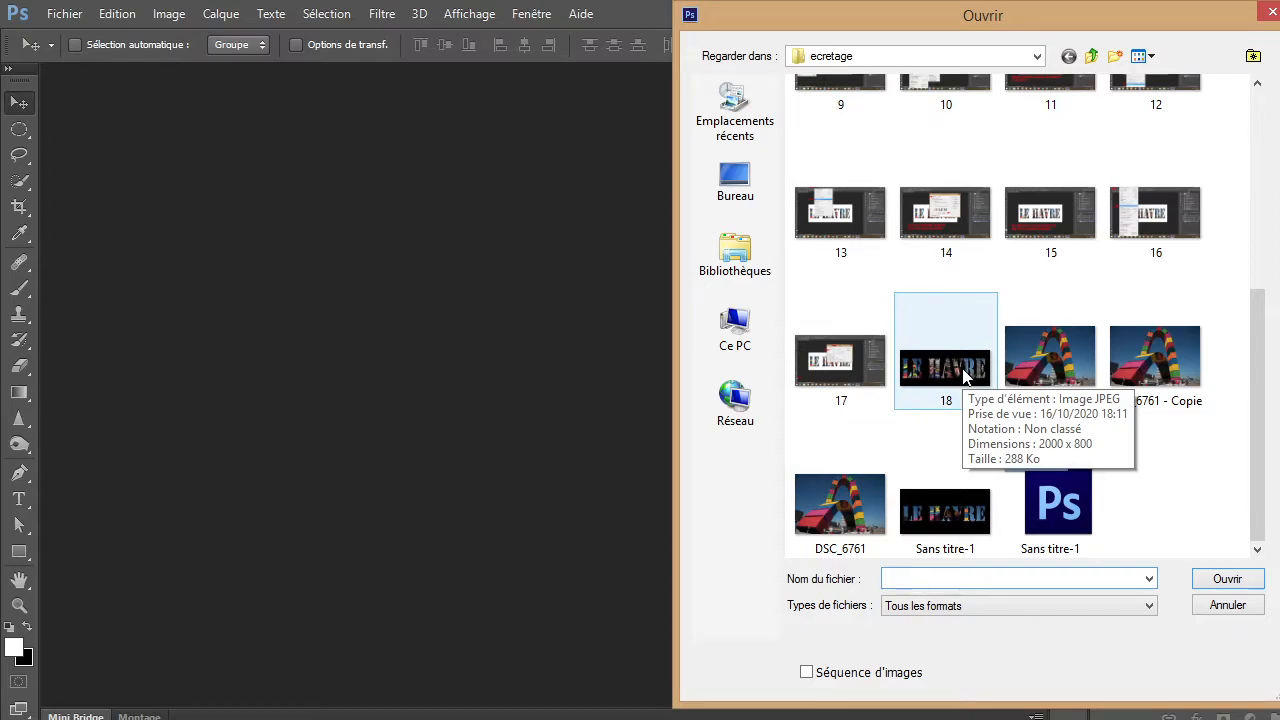
left_click(956, 367)
double_click(956, 368)
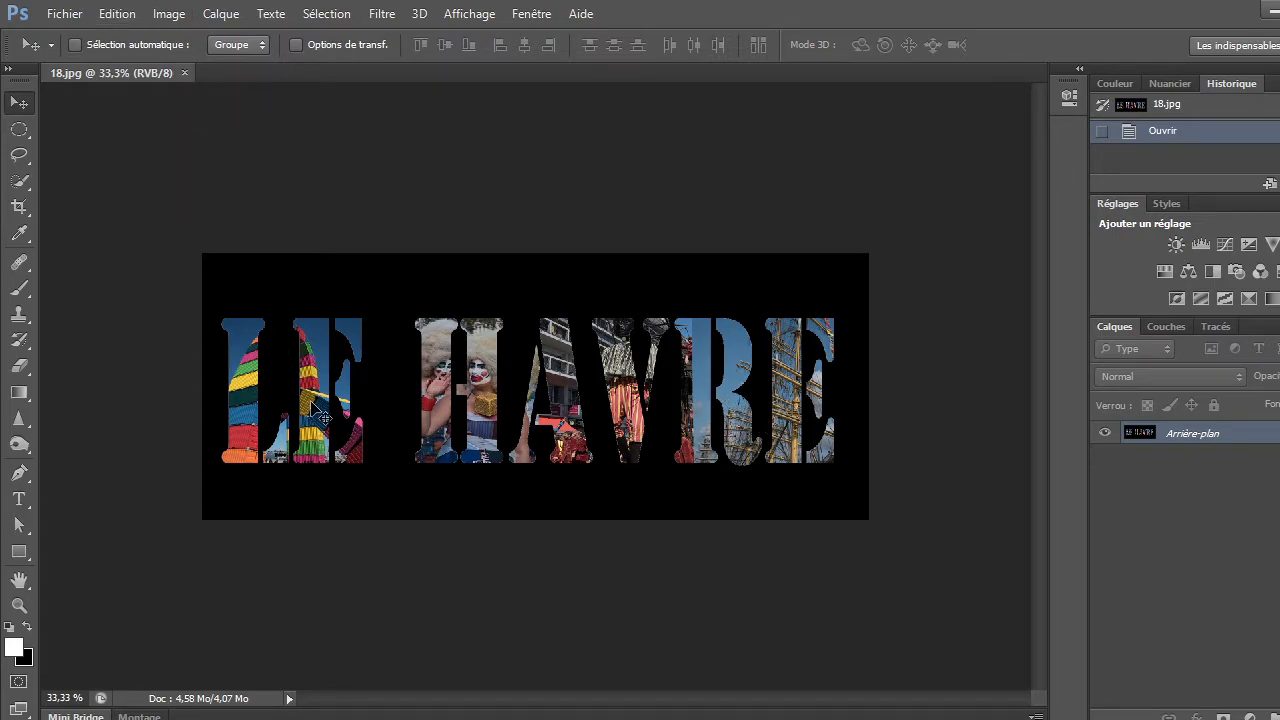
left_click(185, 72)
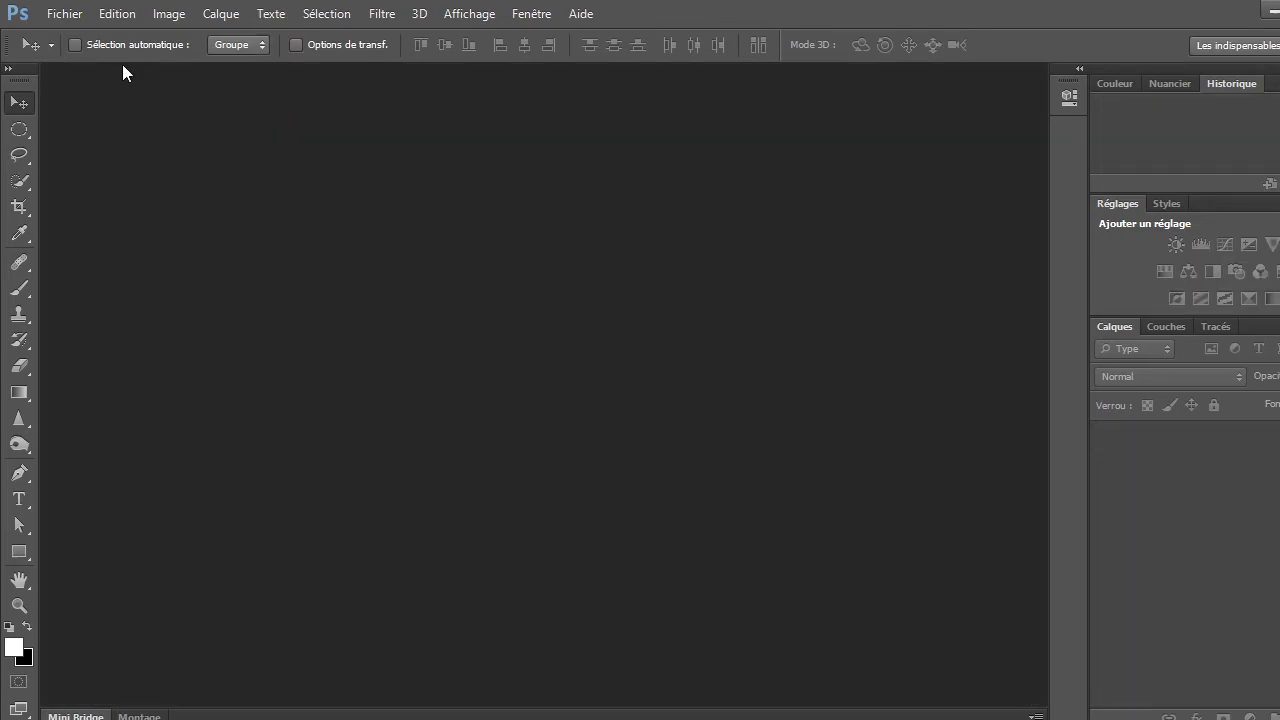
Create a new RGB document of 6000 x 3000 pixels at 300 pixels/inch with a white background.
left_click(57, 14)
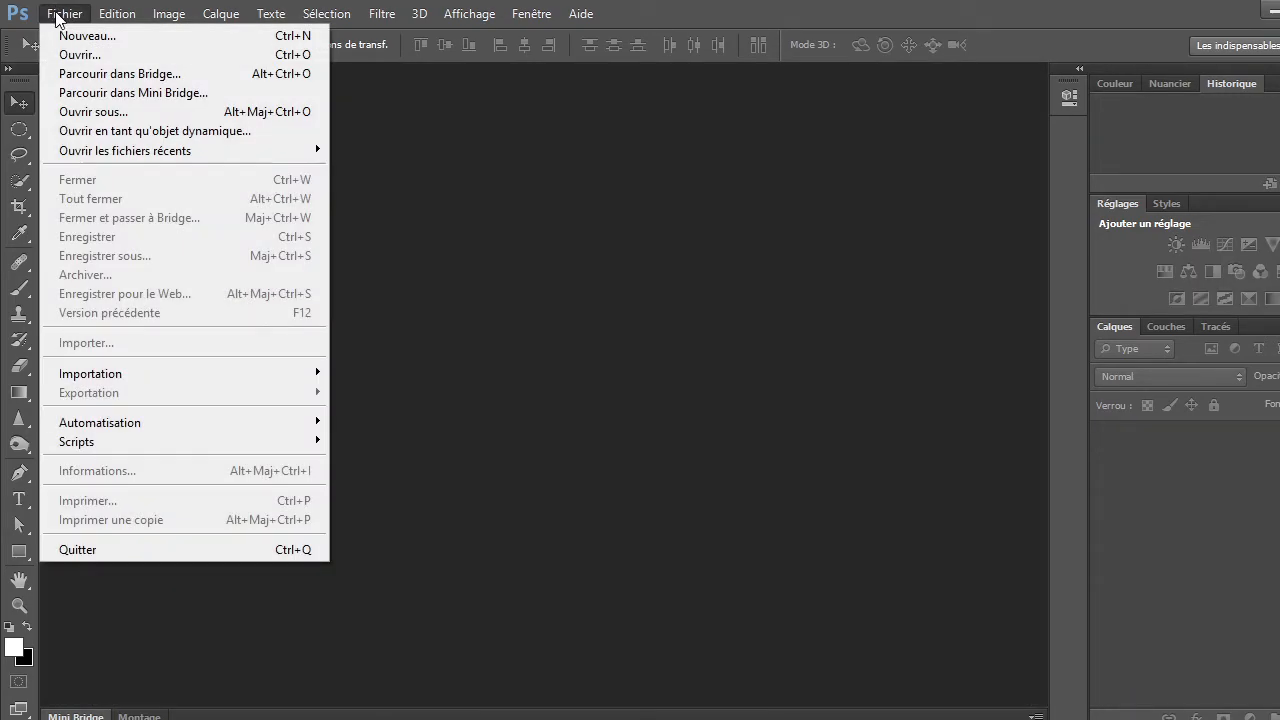
left_click(68, 38)
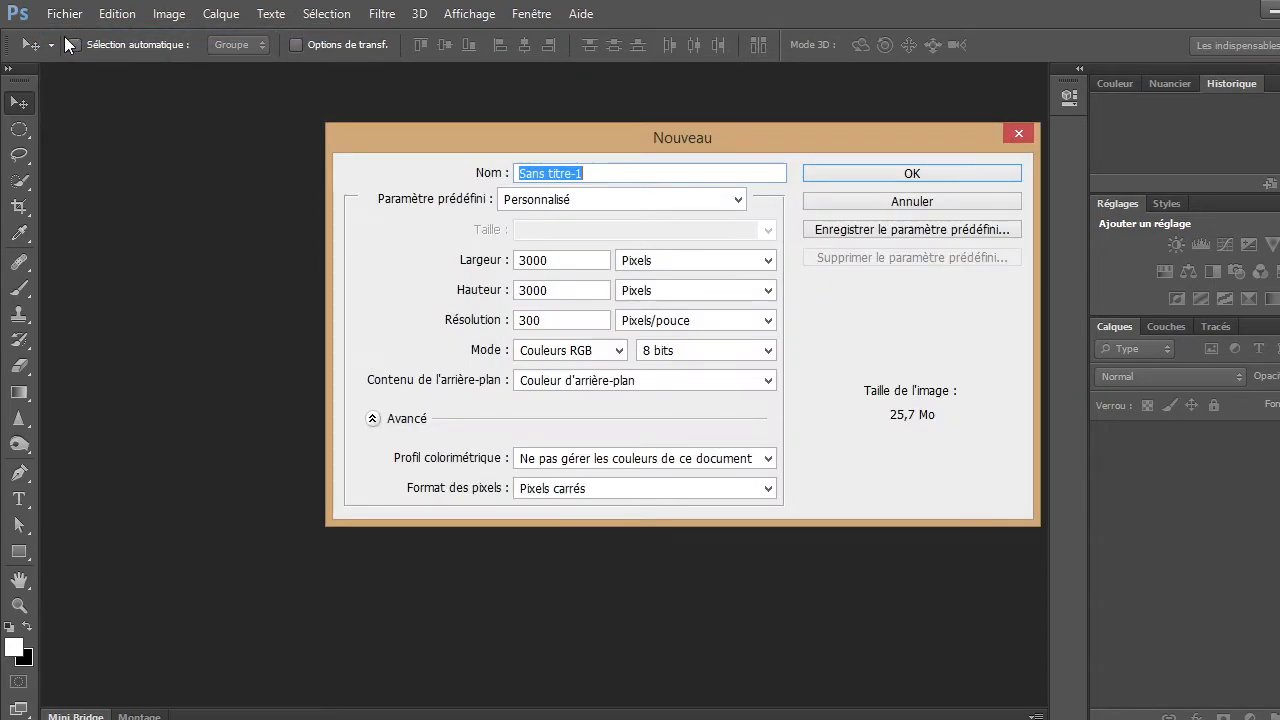
left_click(552, 261)
key("BackSpace")
type("6")
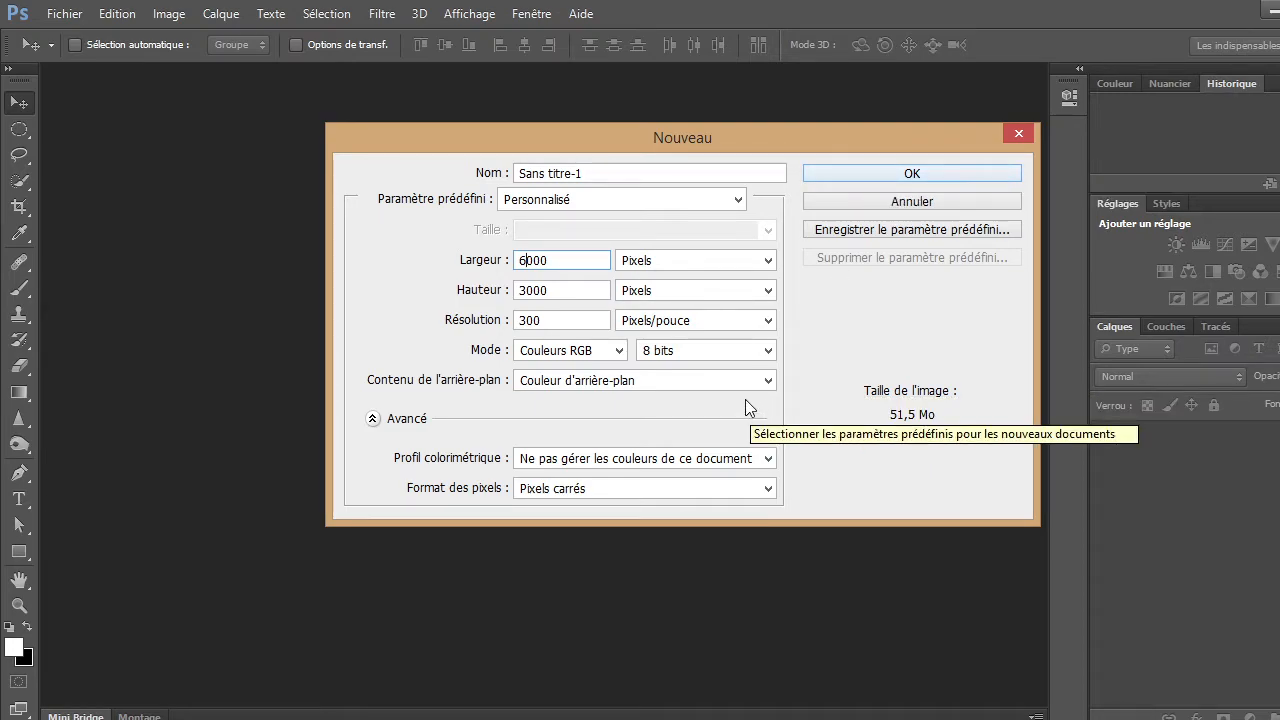
left_click(771, 384)
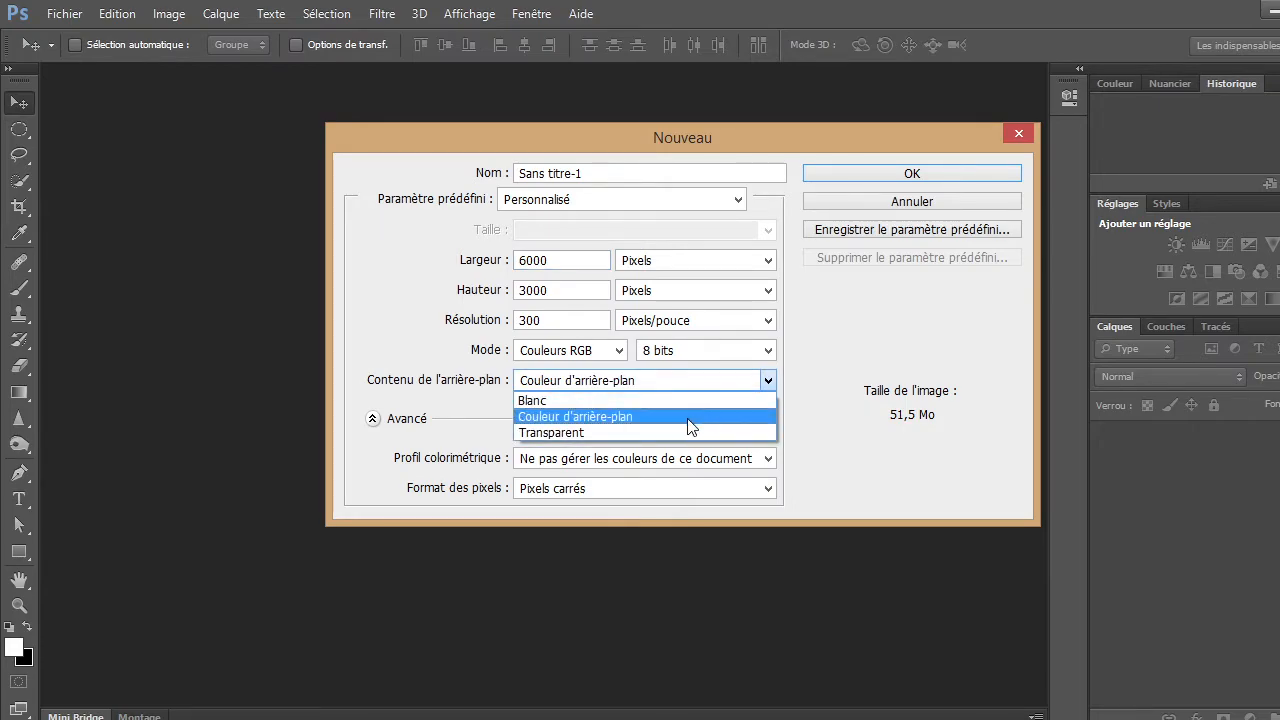
left_click(624, 401)
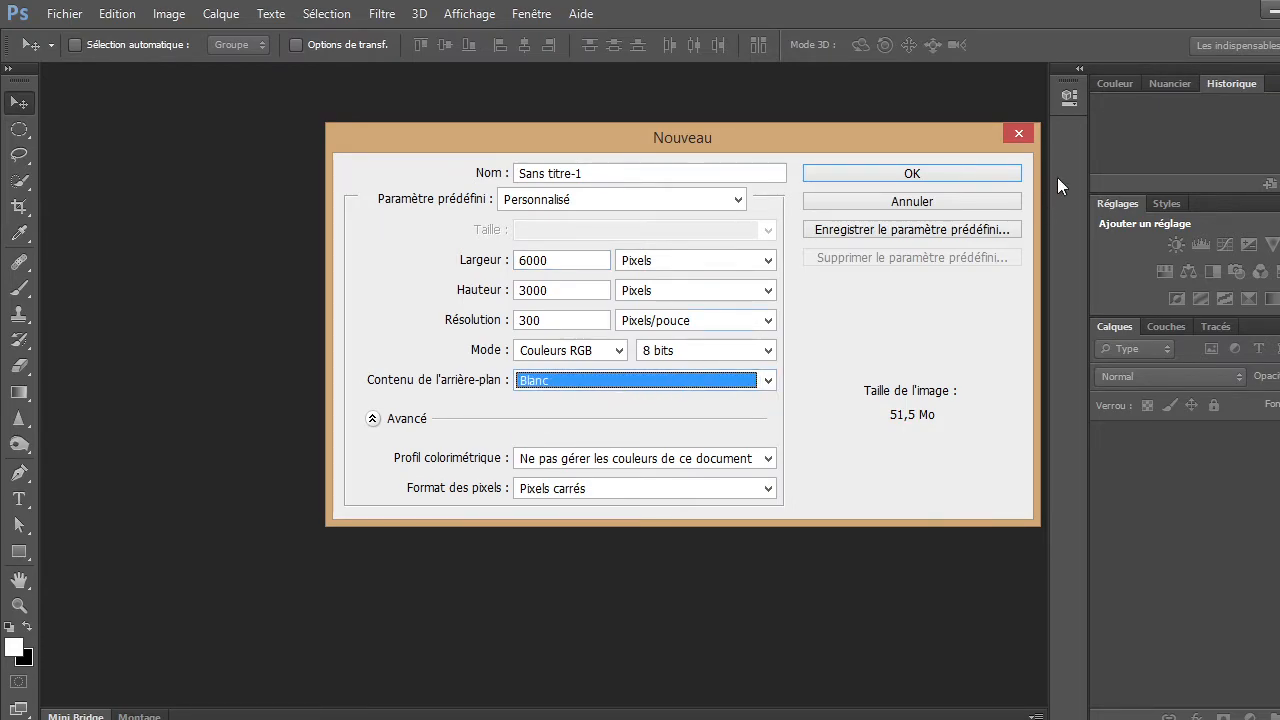
left_click(931, 172)
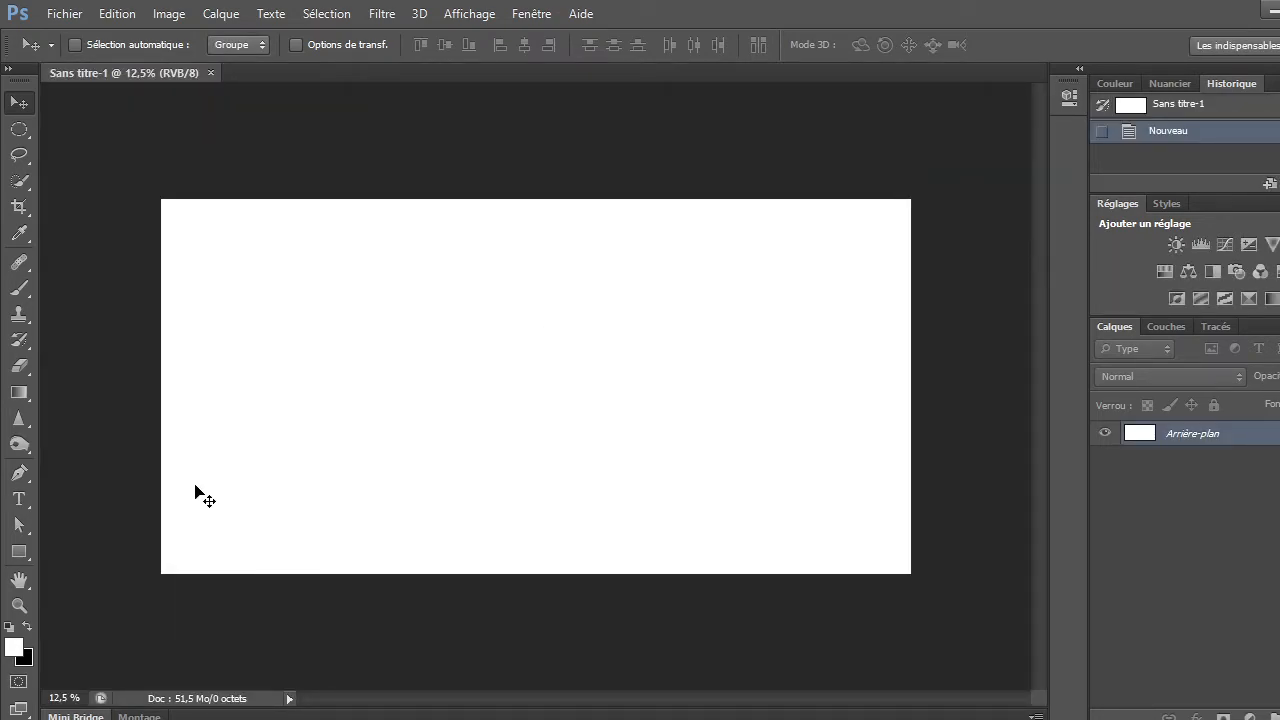
Activate the Horizontal Type tool.
left_click(20, 499)
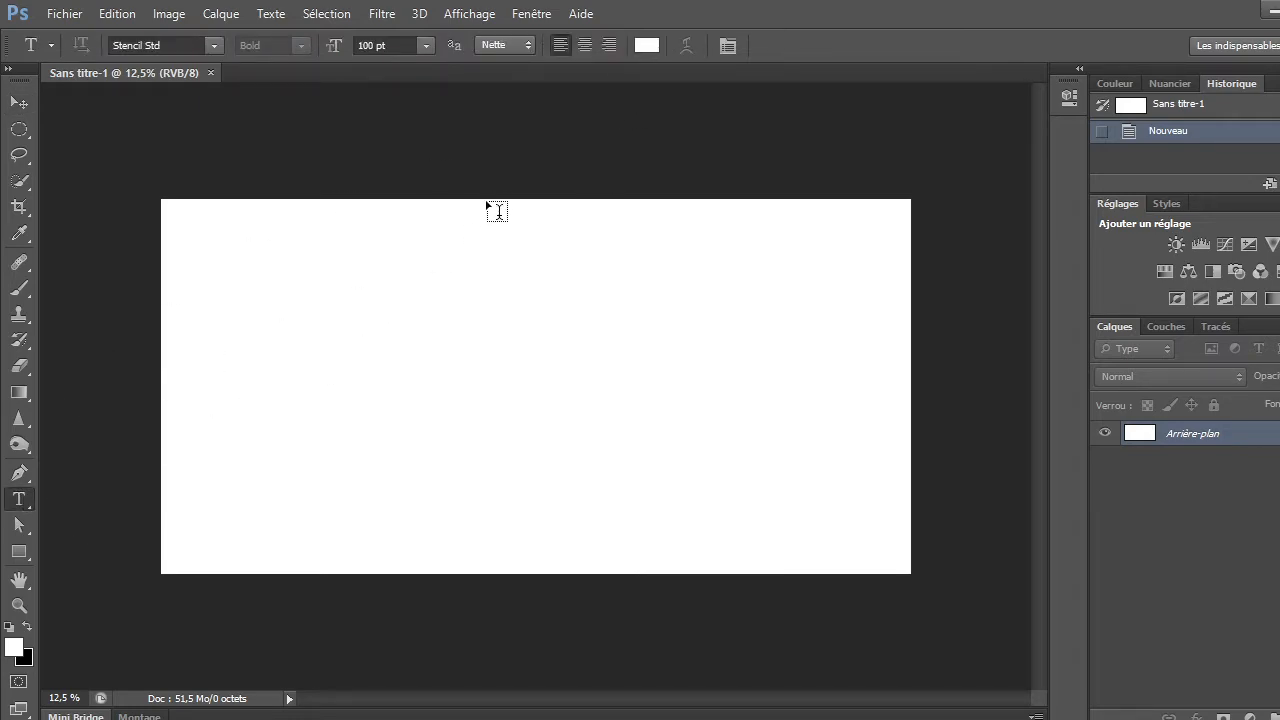
left_click(648, 45)
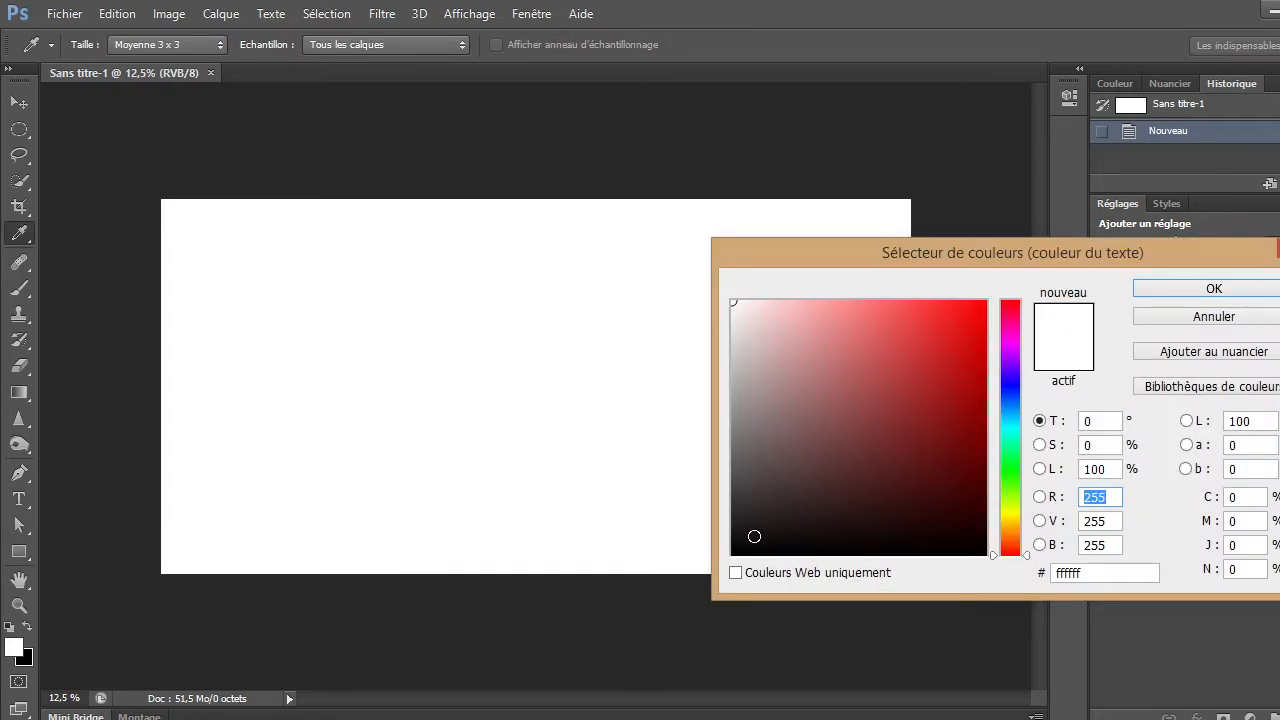
left_click(754, 537)
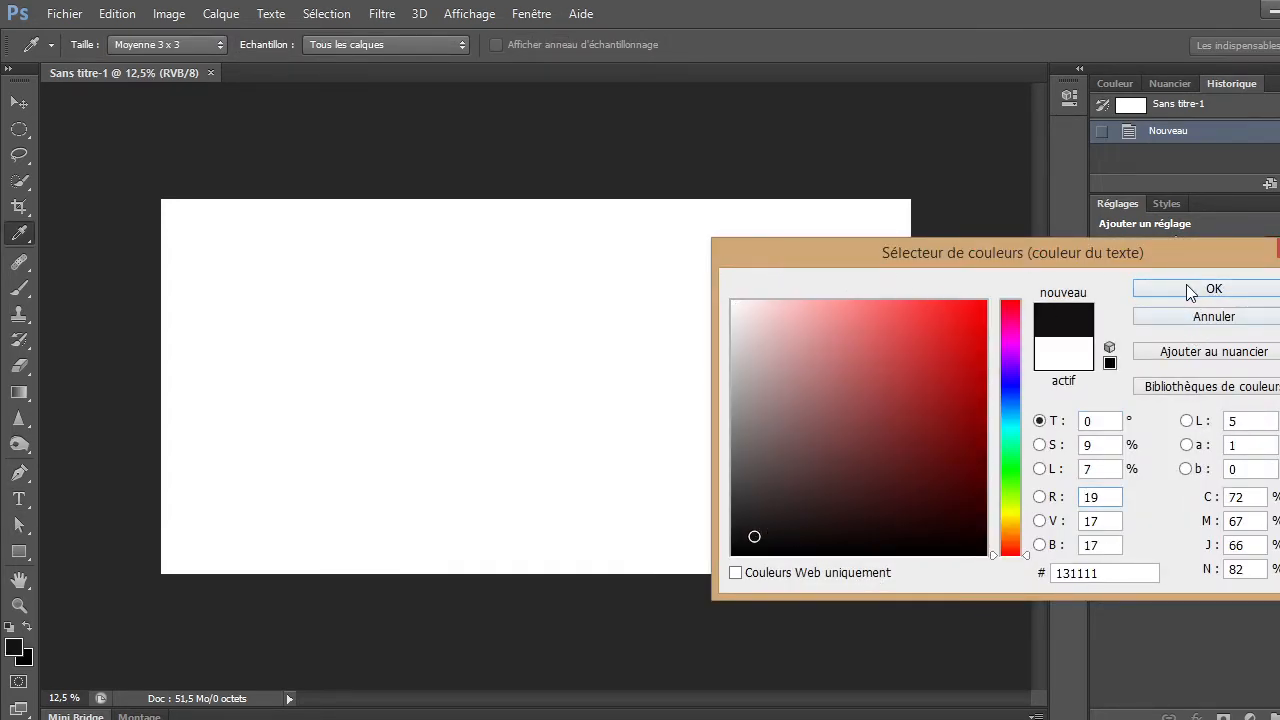
left_click(1219, 318)
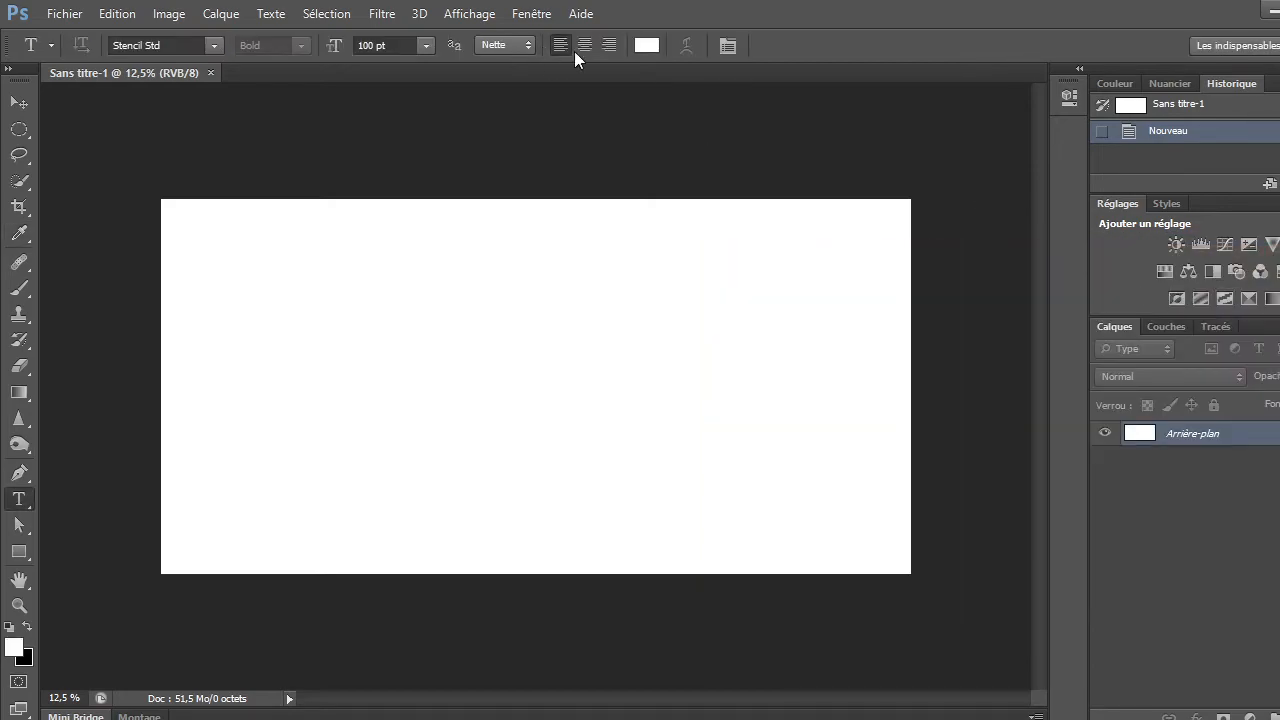
left_click(645, 47)
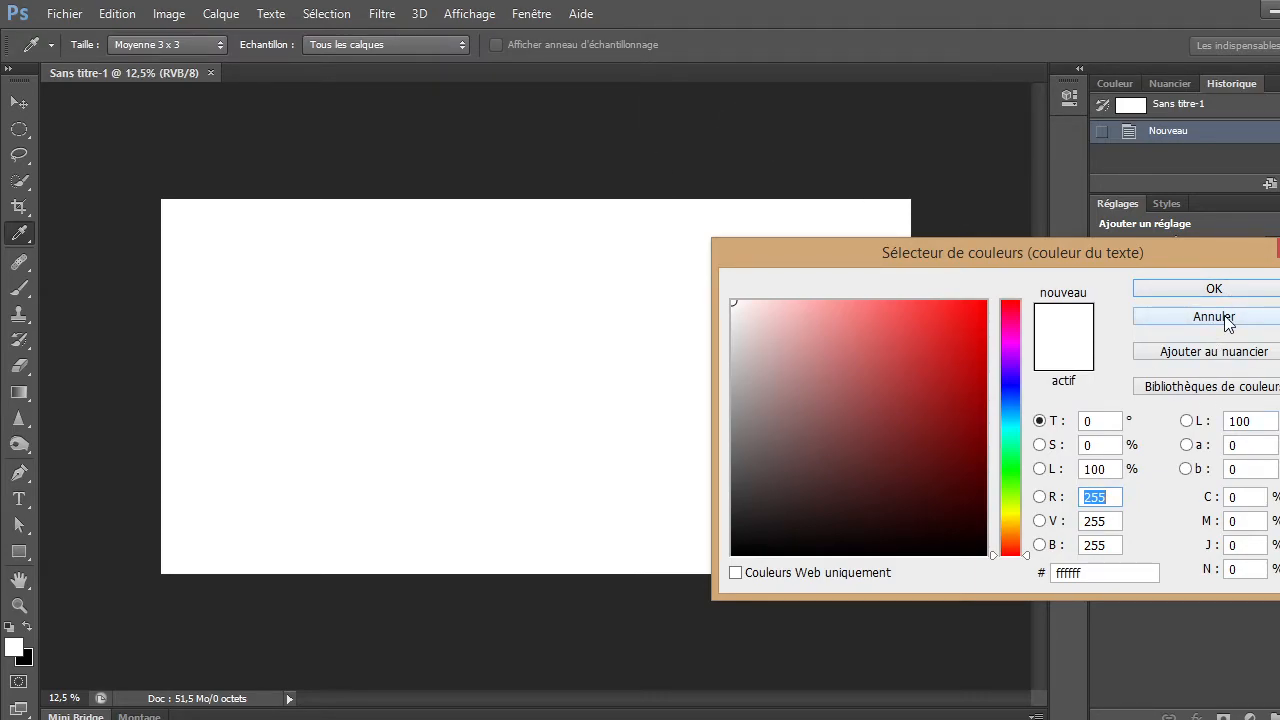
left_click(1226, 317)
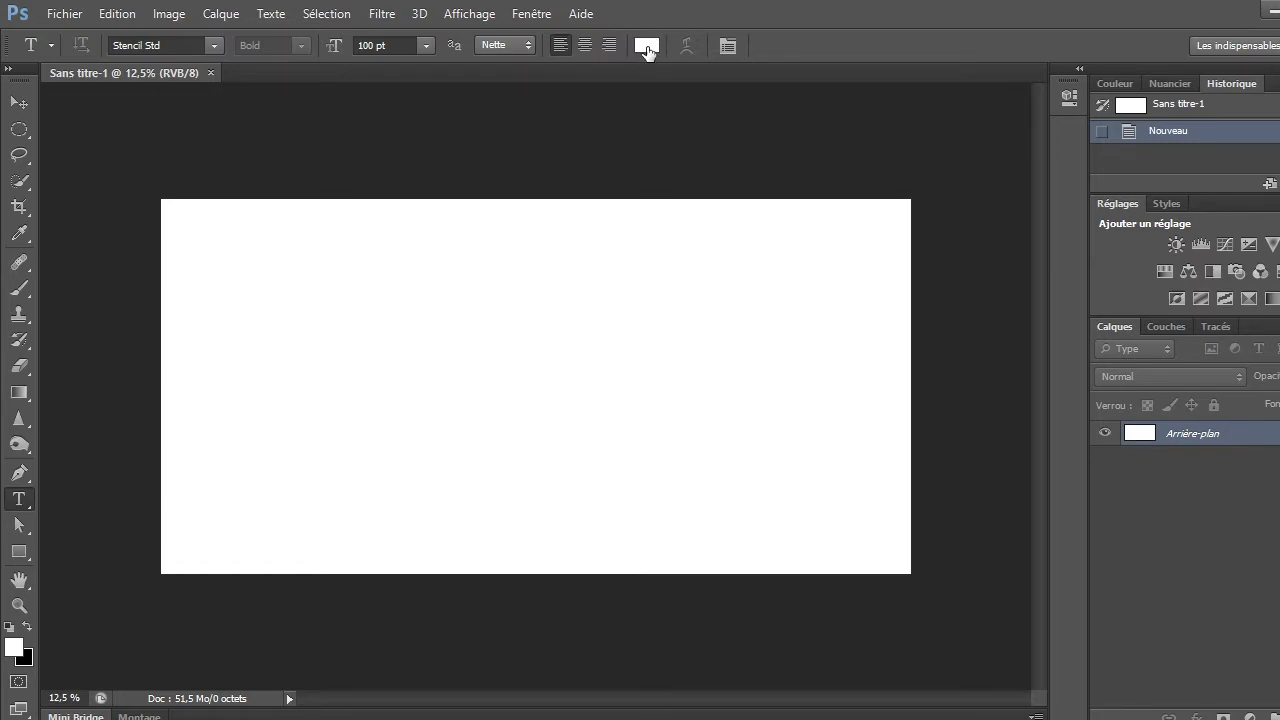
Set the text colour to a bright red, e81515.
left_click(647, 48)
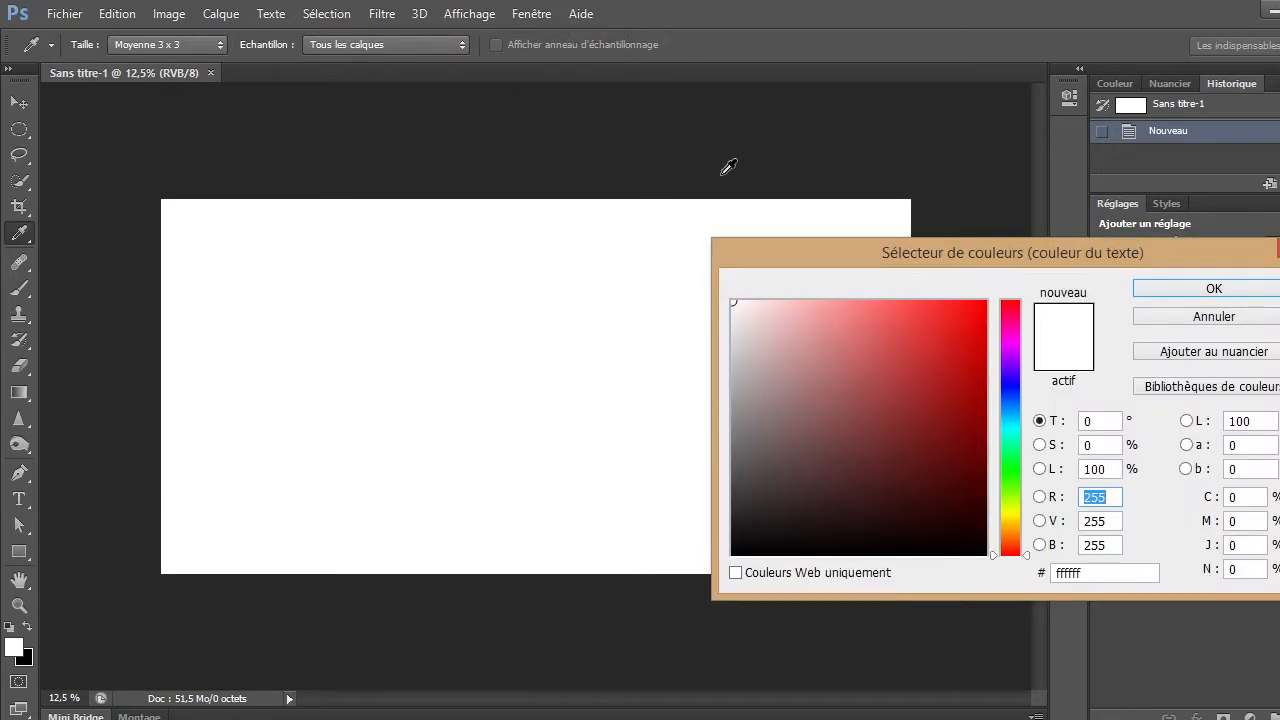
left_click(958, 360)
left_click_drag(910, 326, 958, 333)
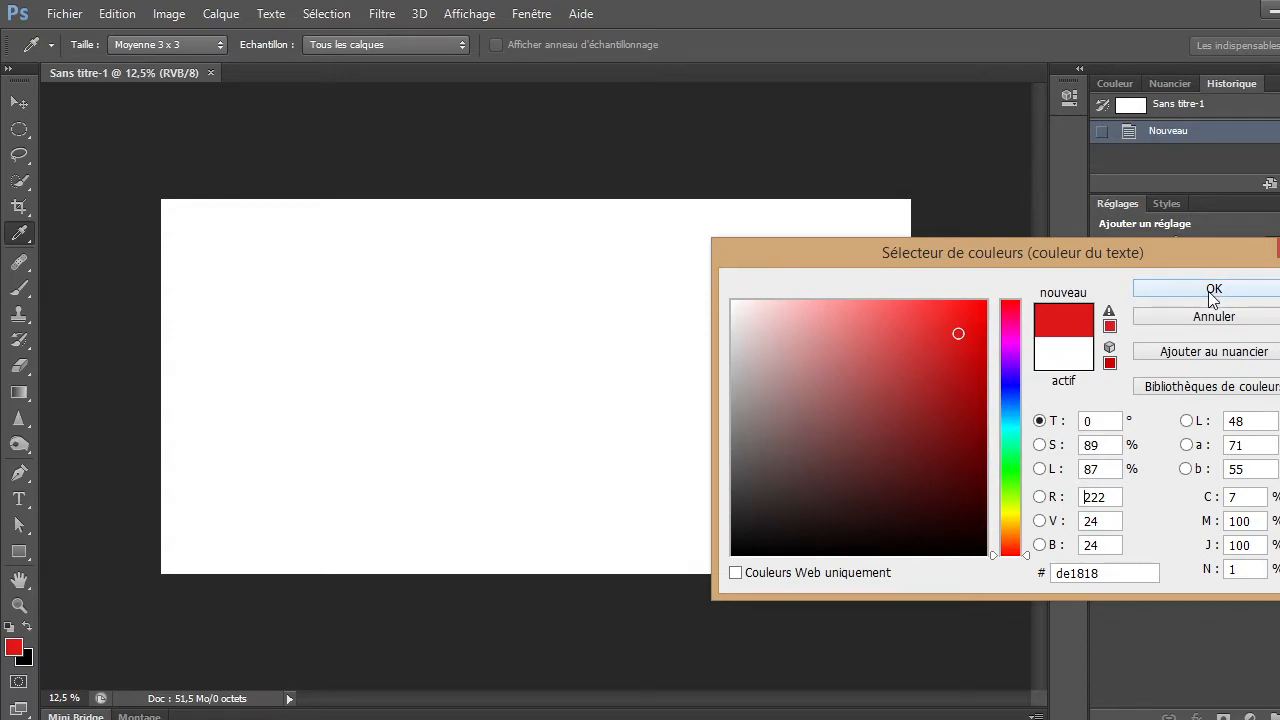
left_click(763, 543)
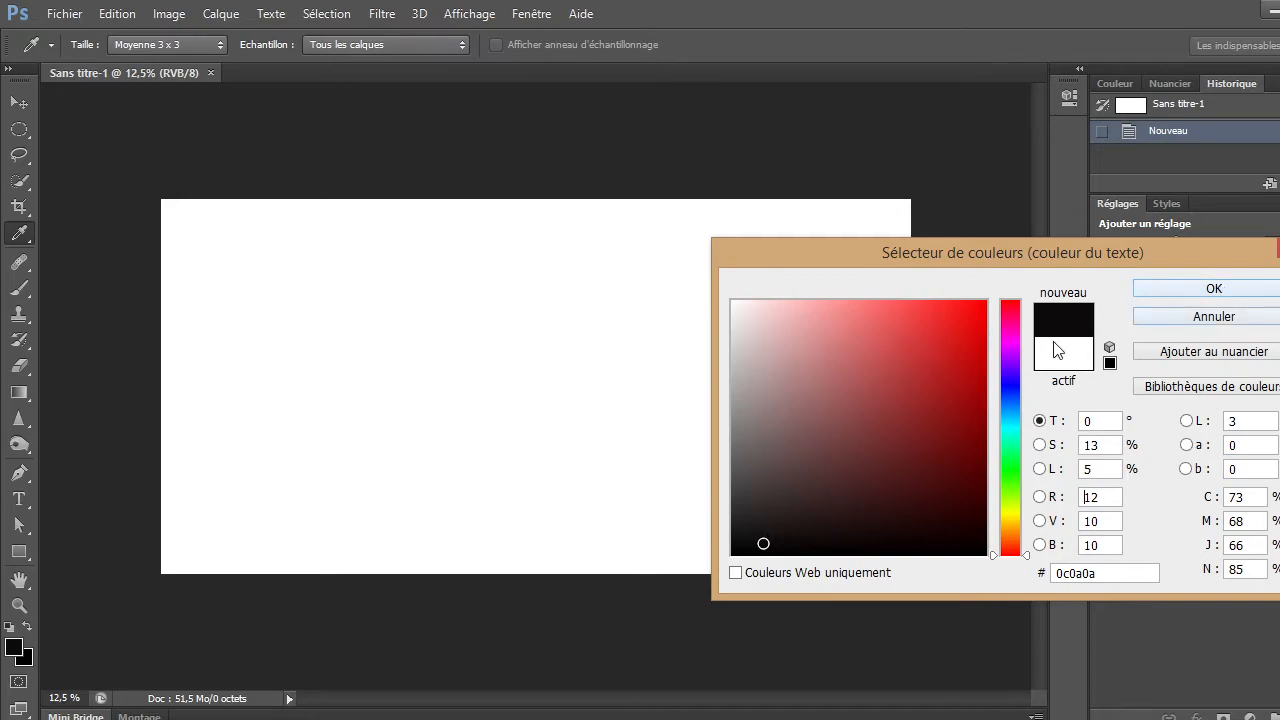
left_click(946, 327)
left_click(963, 323)
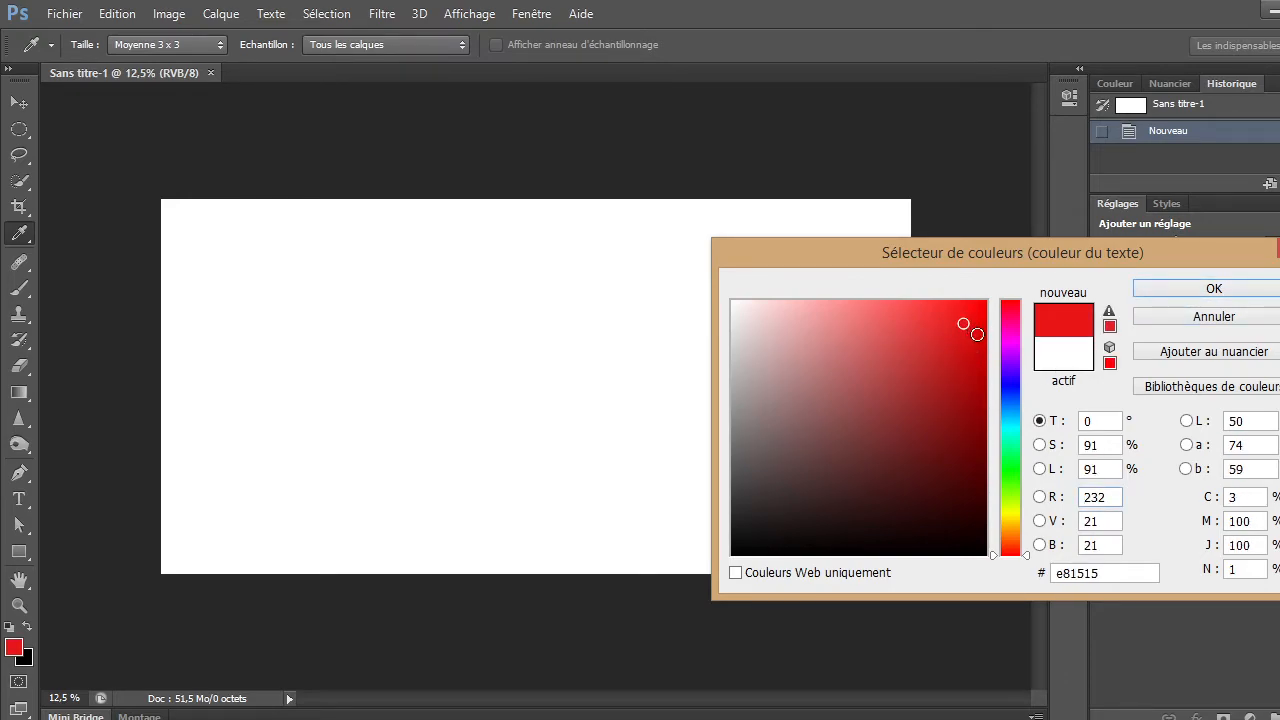
left_click(1214, 289)
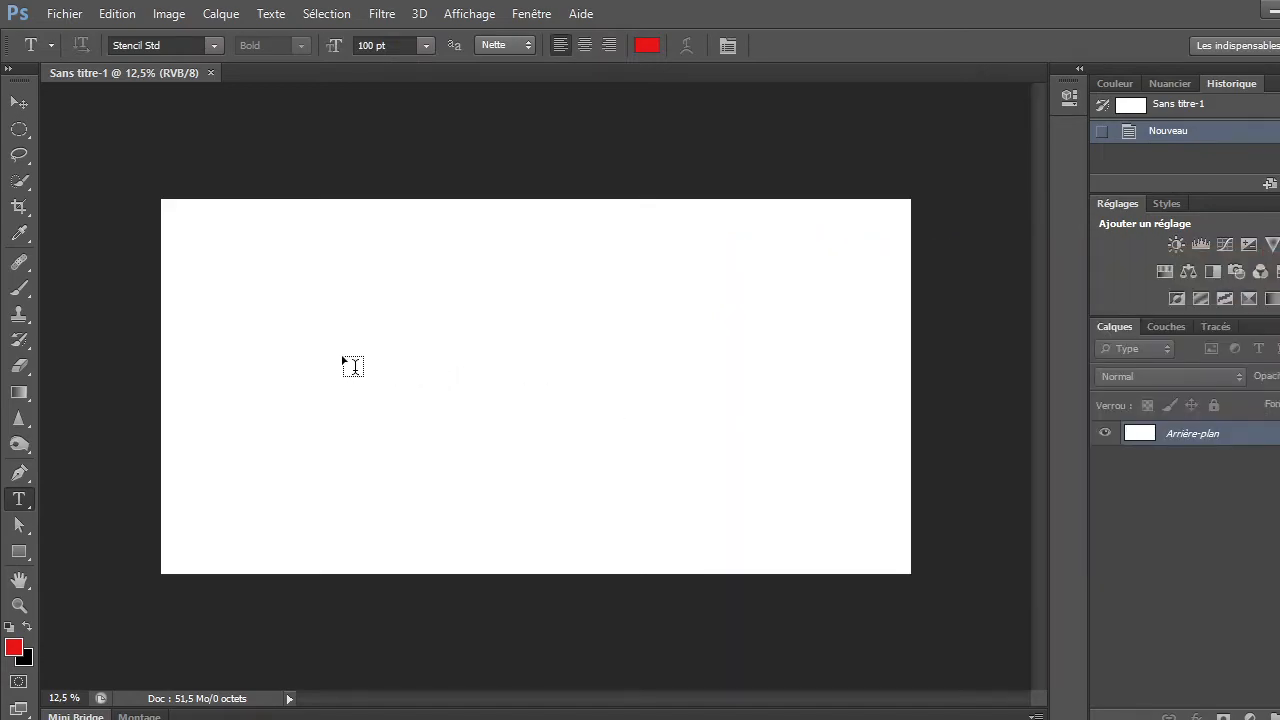
Create a wide paragraph text box across the middle of the canvas containing LE HAVRE in Stencil Std at 150 pt.
left_click_drag(284, 332, 848, 513)
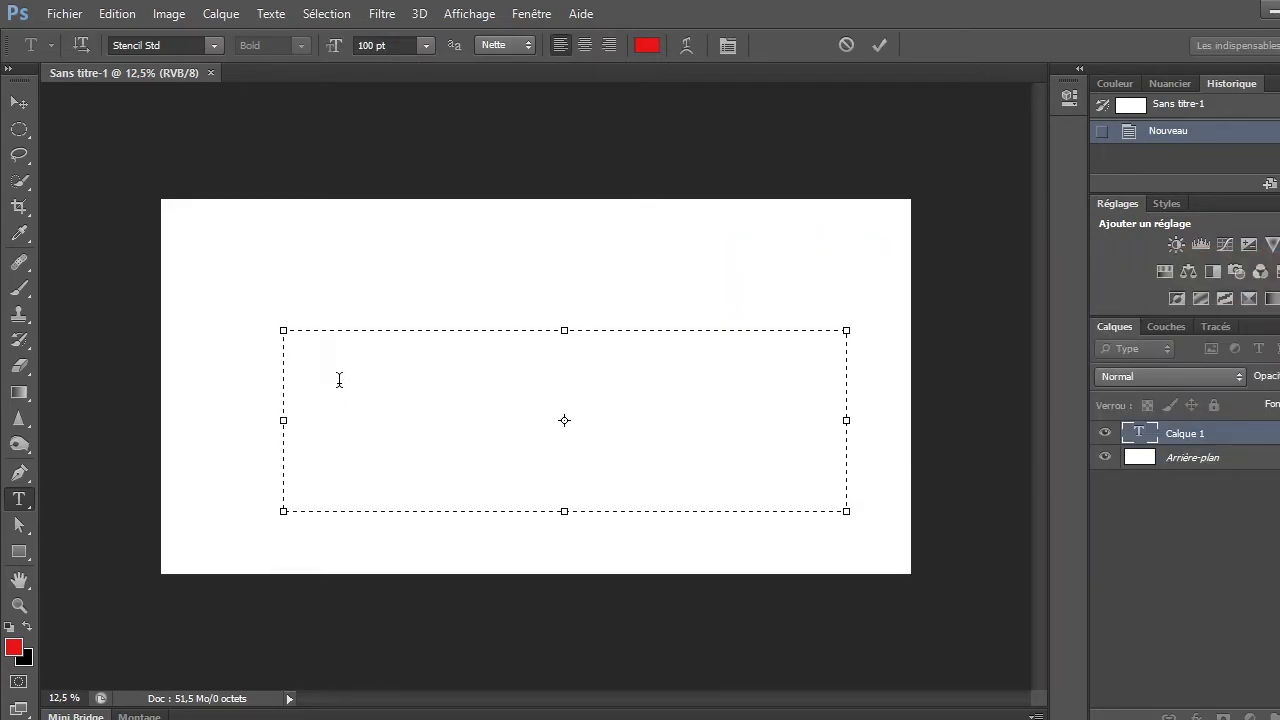
type("LE")
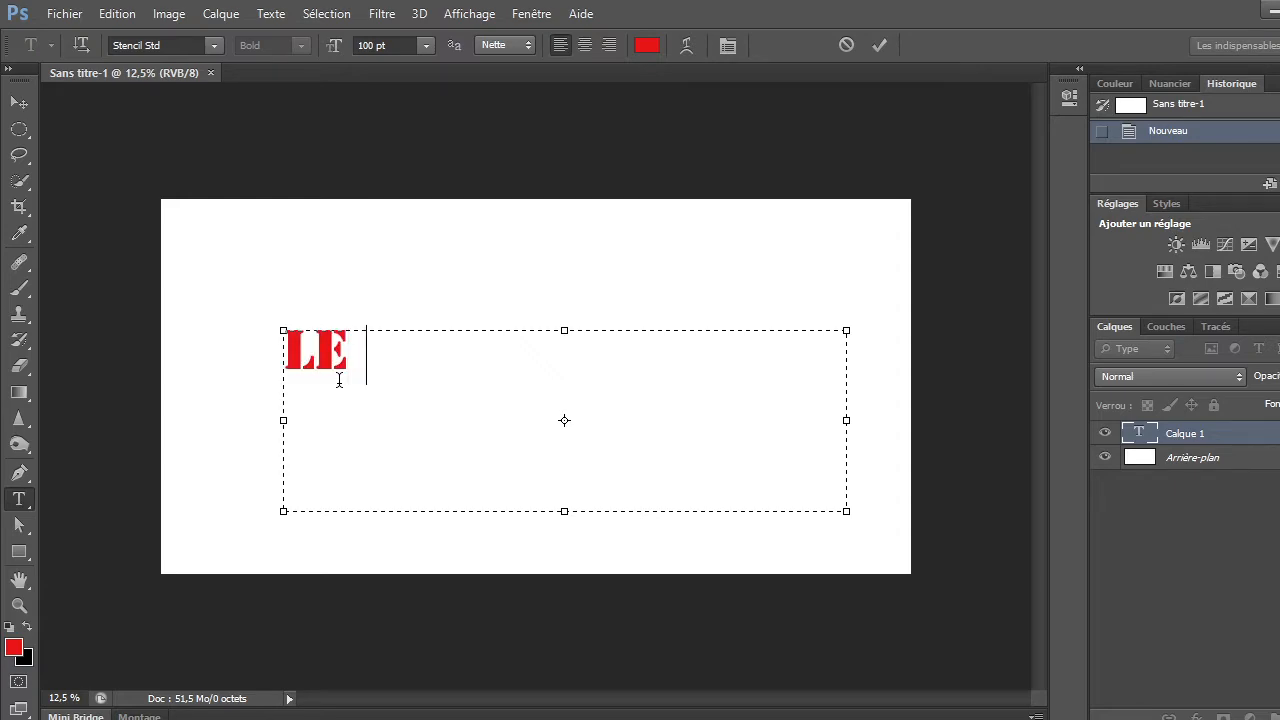
key("BackSpace")
key("BackSpace")
key("BackSpace")
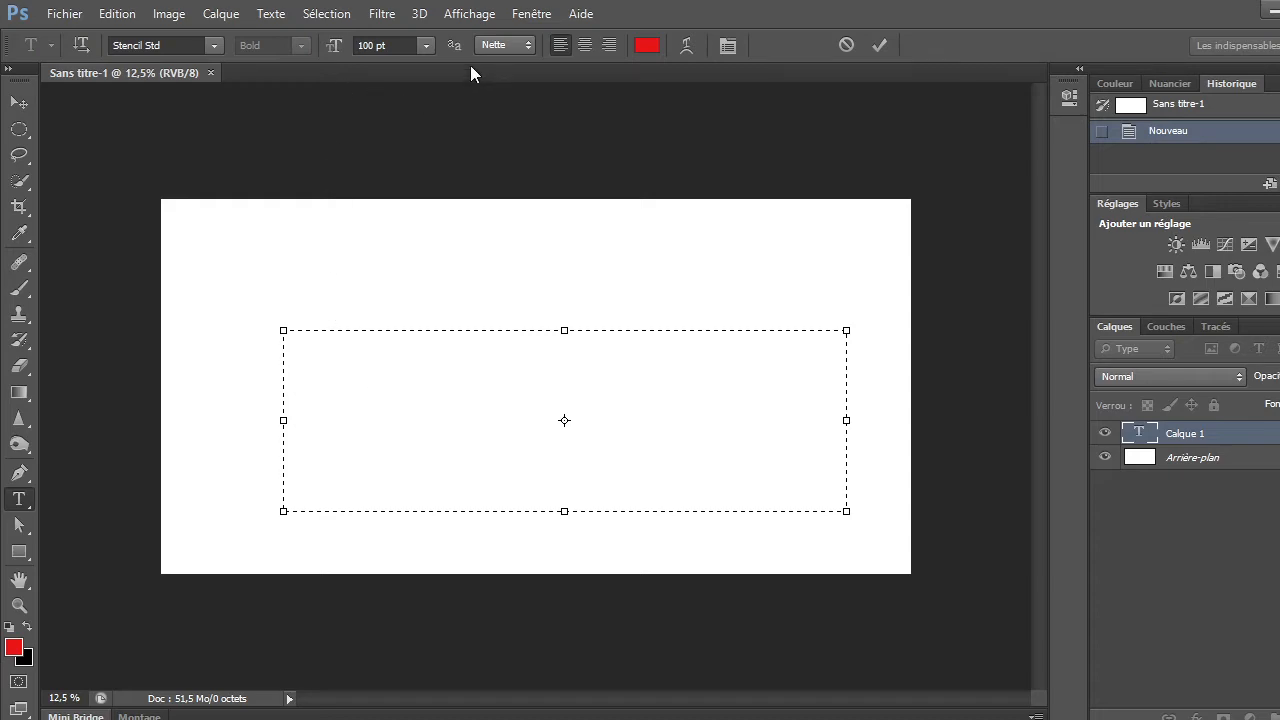
left_click(369, 45)
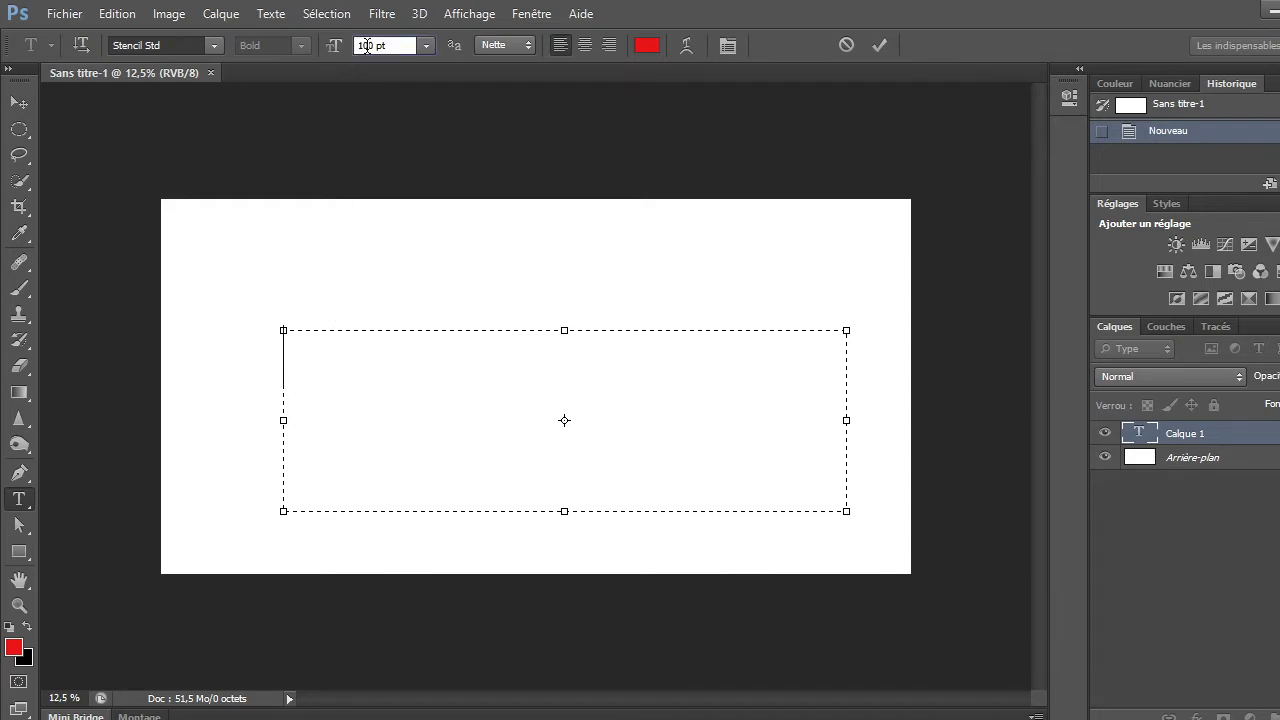
type("5")
left_click(322, 404)
type("LE ")
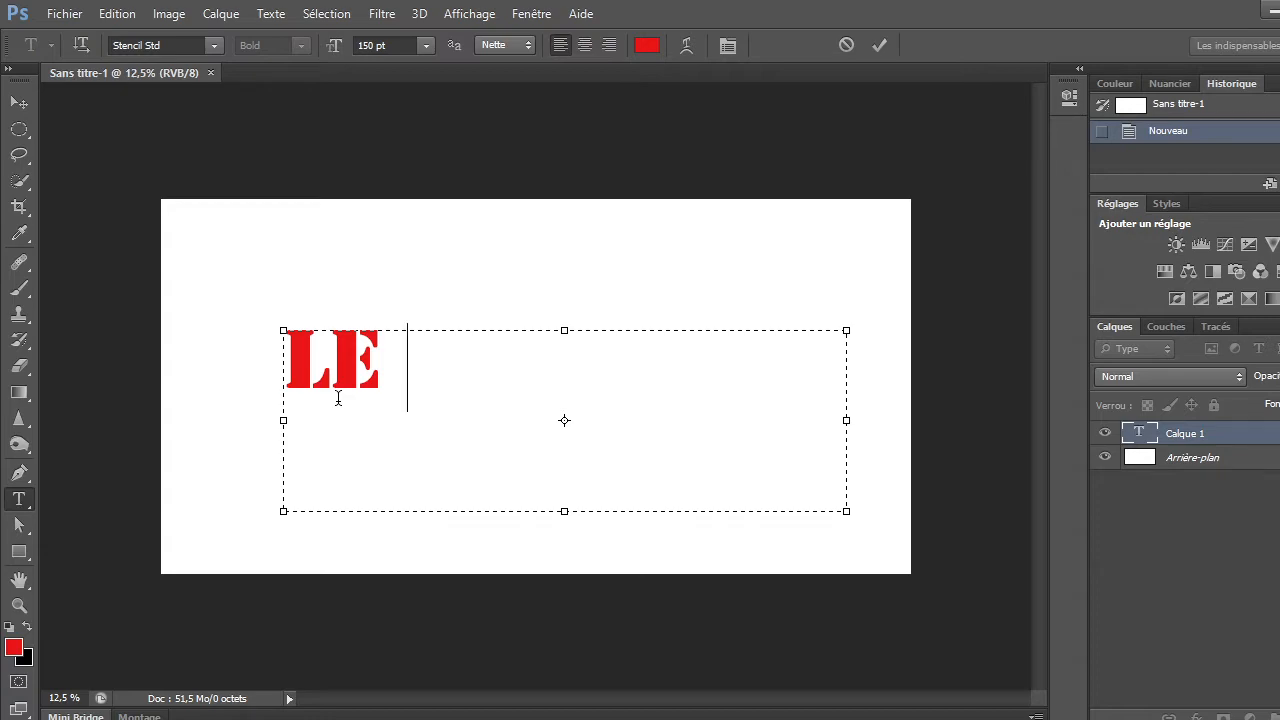
type("HAVRE")
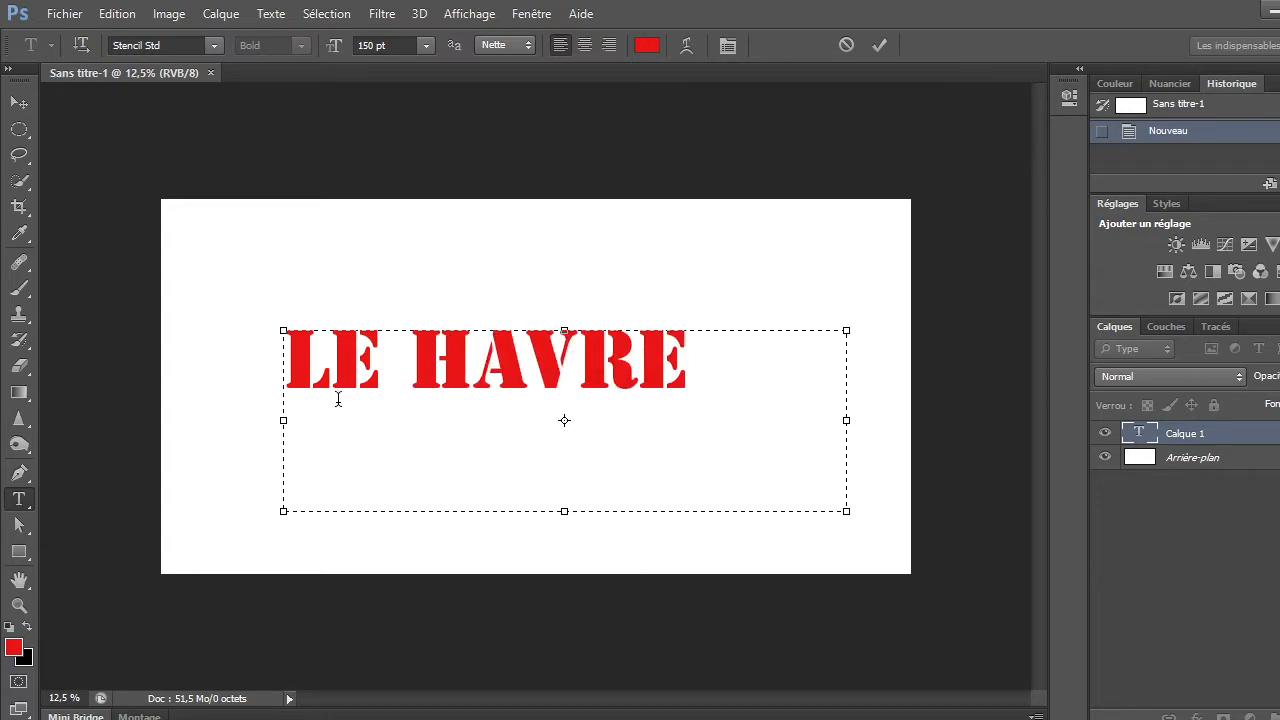
left_click(877, 46)
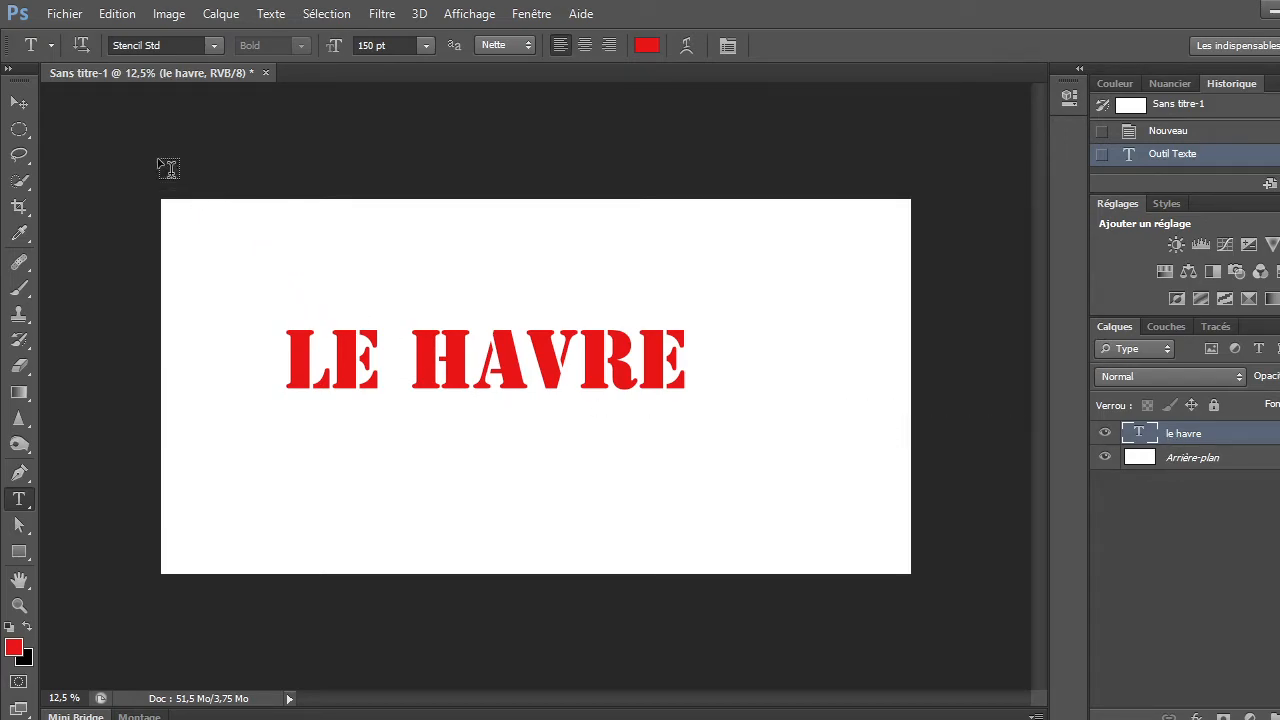
left_click(117, 16)
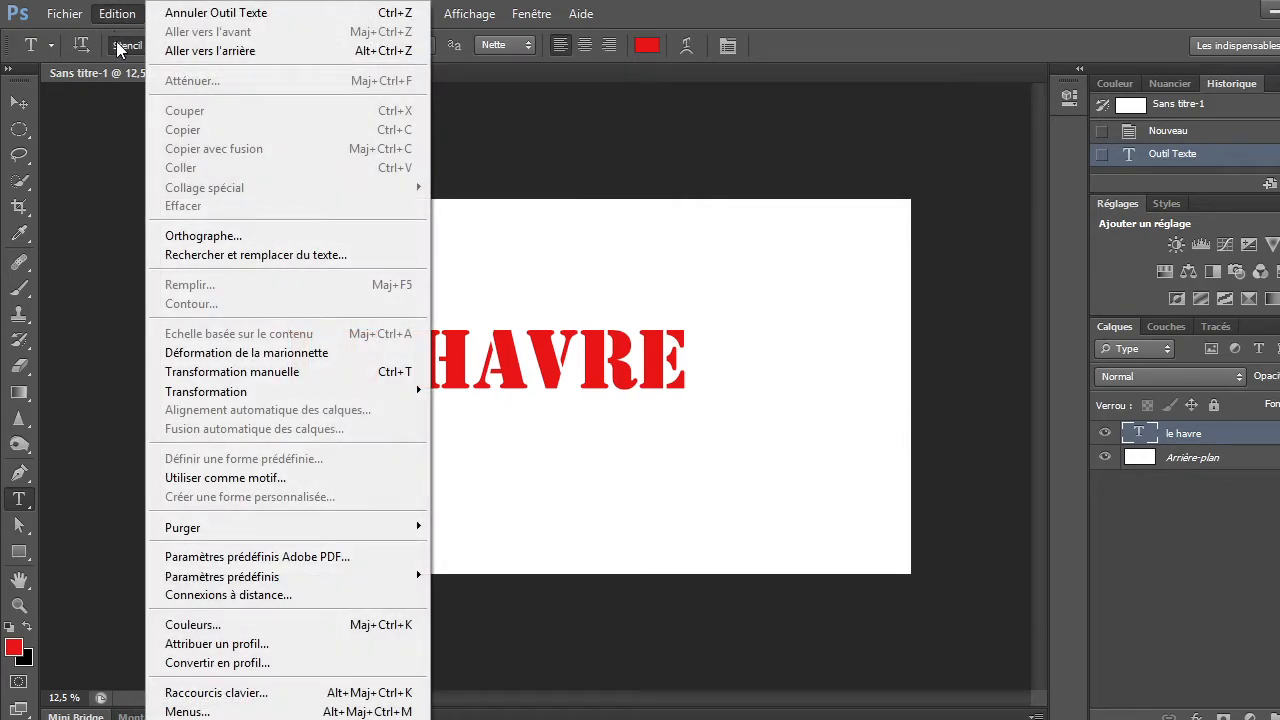
mouse_move(242, 398)
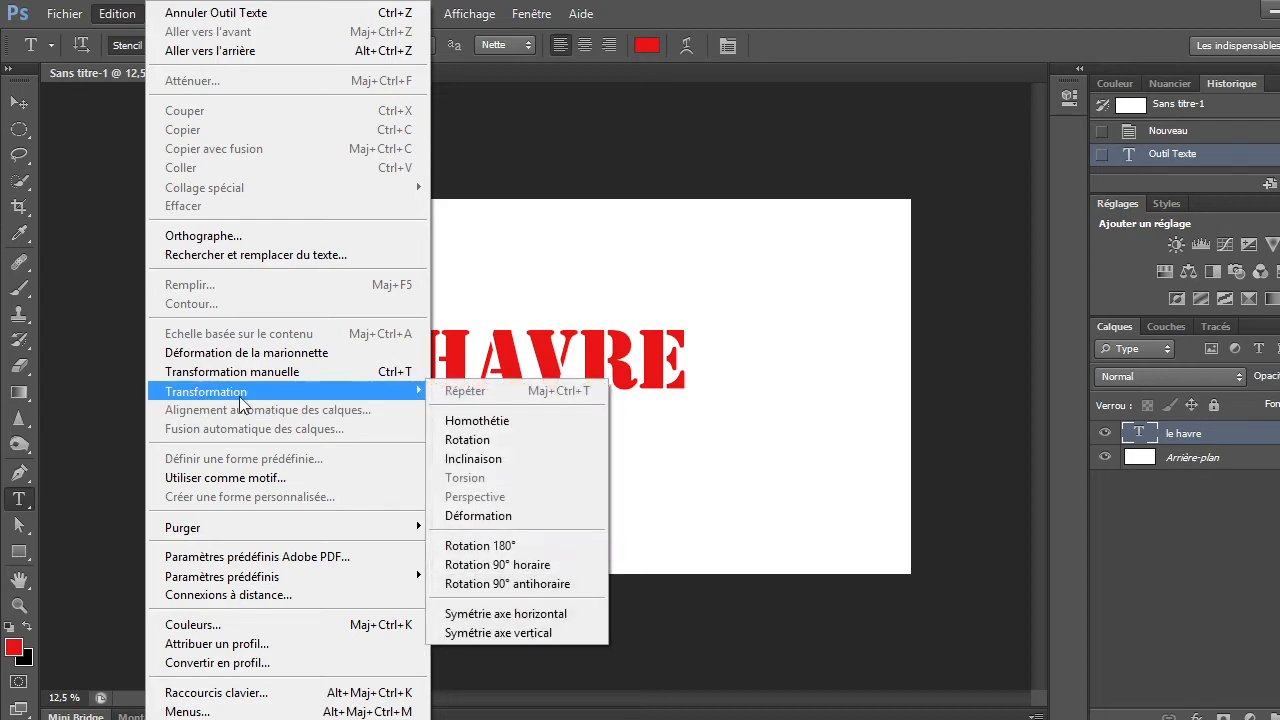
left_click(492, 421)
left_click_drag(279, 321, 201, 248)
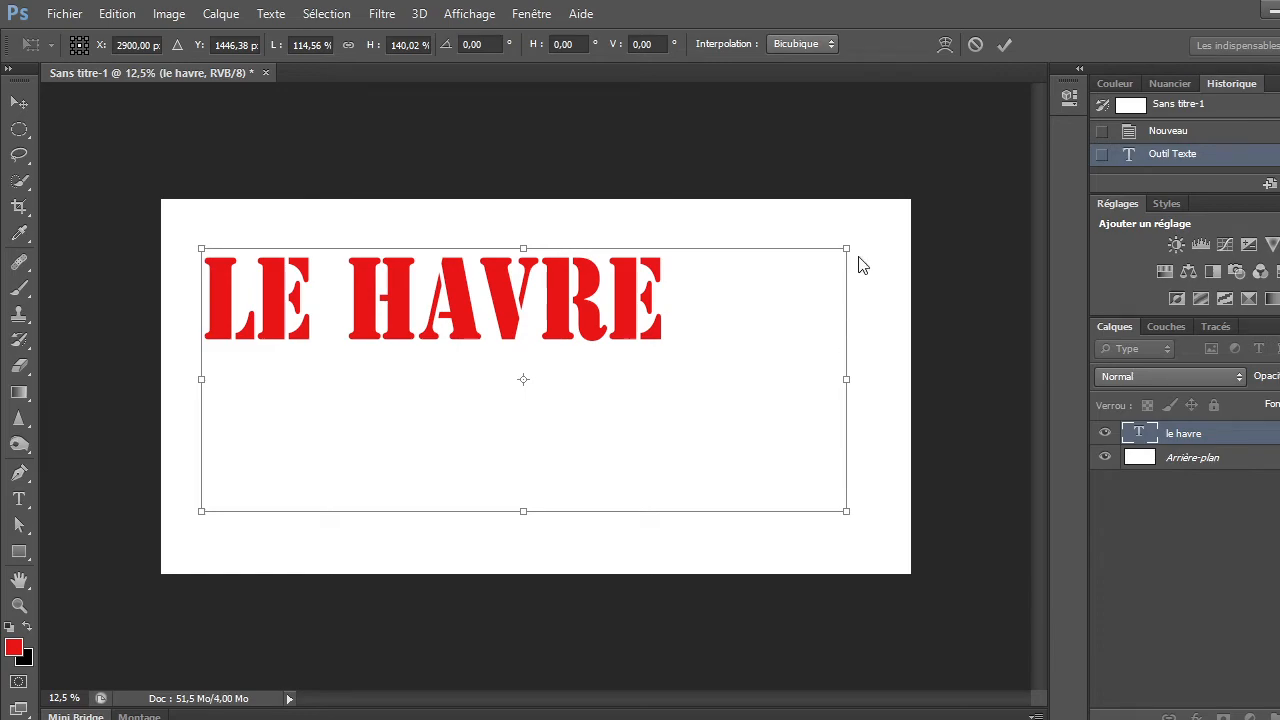
left_click_drag(848, 244, 911, 235)
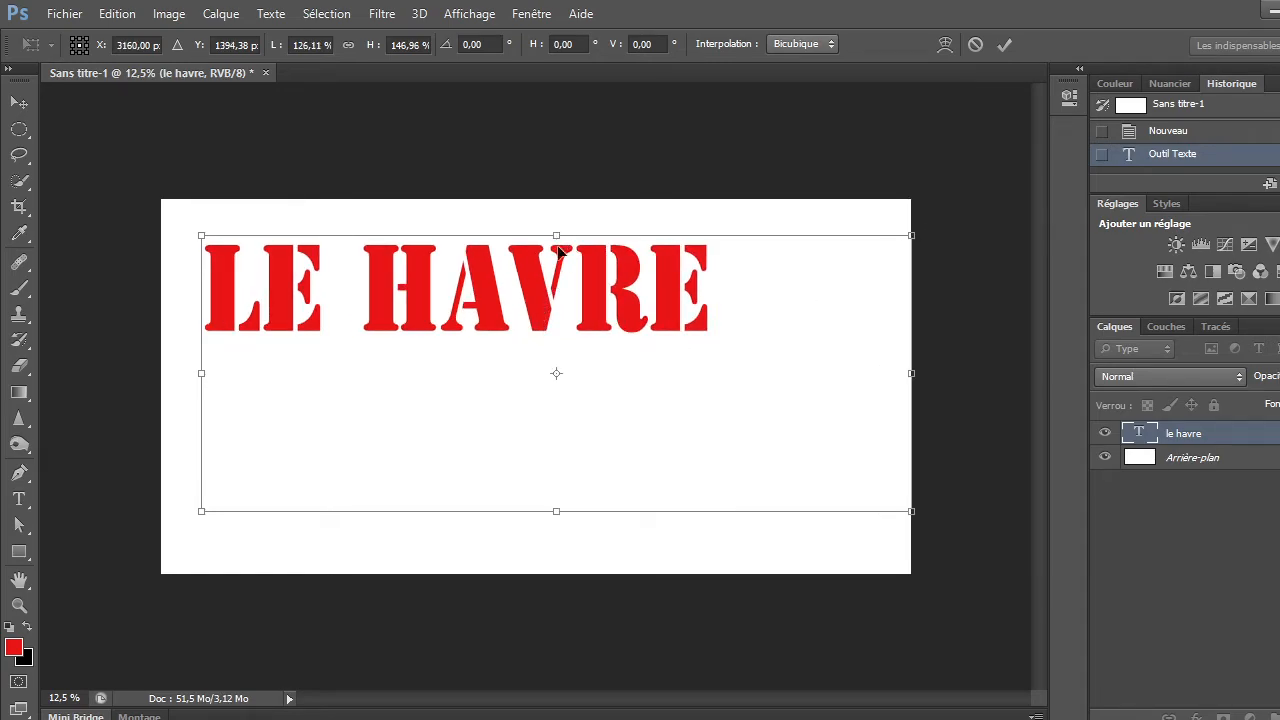
left_click_drag(556, 232, 590, 255)
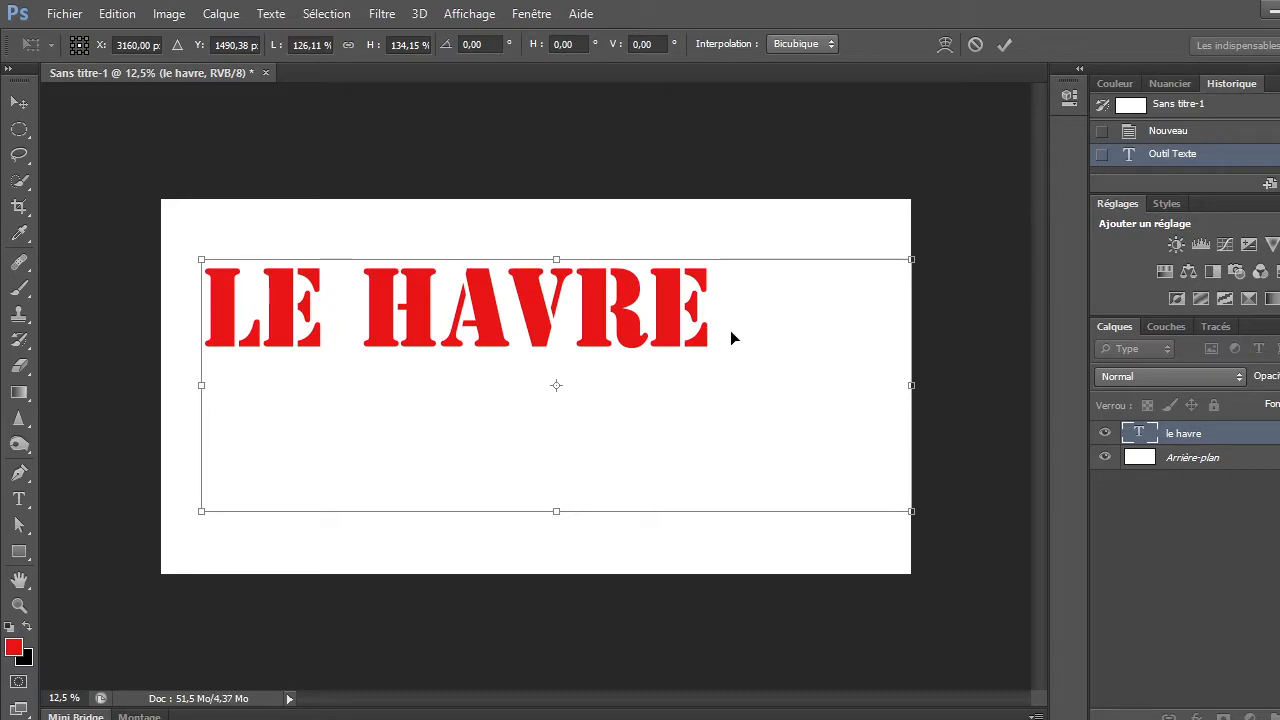
left_click(975, 45)
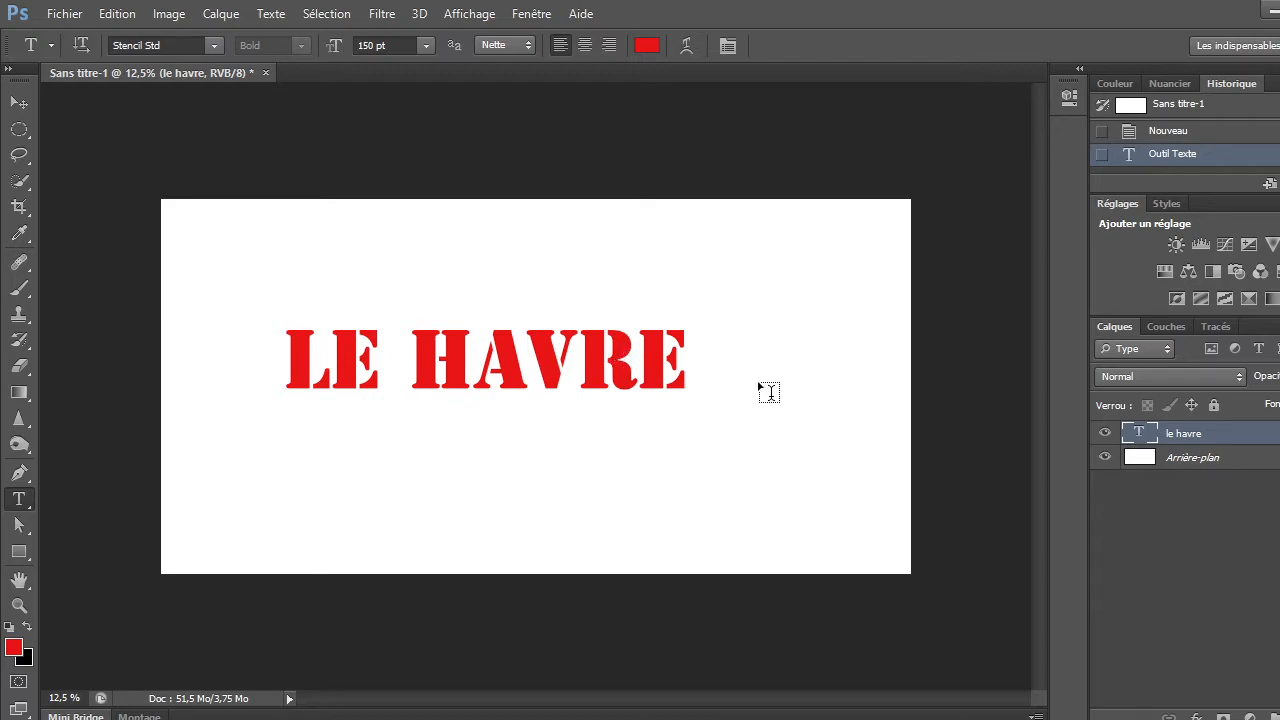
Delete the LE HAVRE paragraph text layer.
right_click(1202, 441)
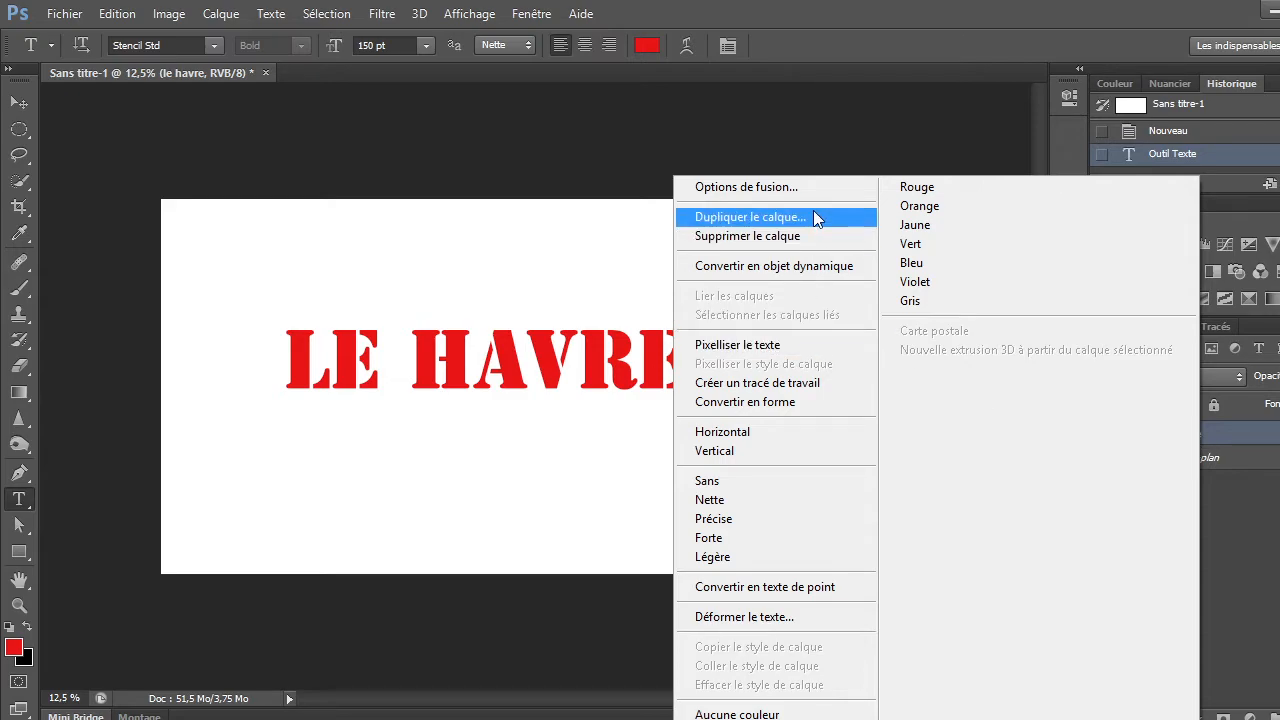
left_click(797, 240)
left_click(667, 289)
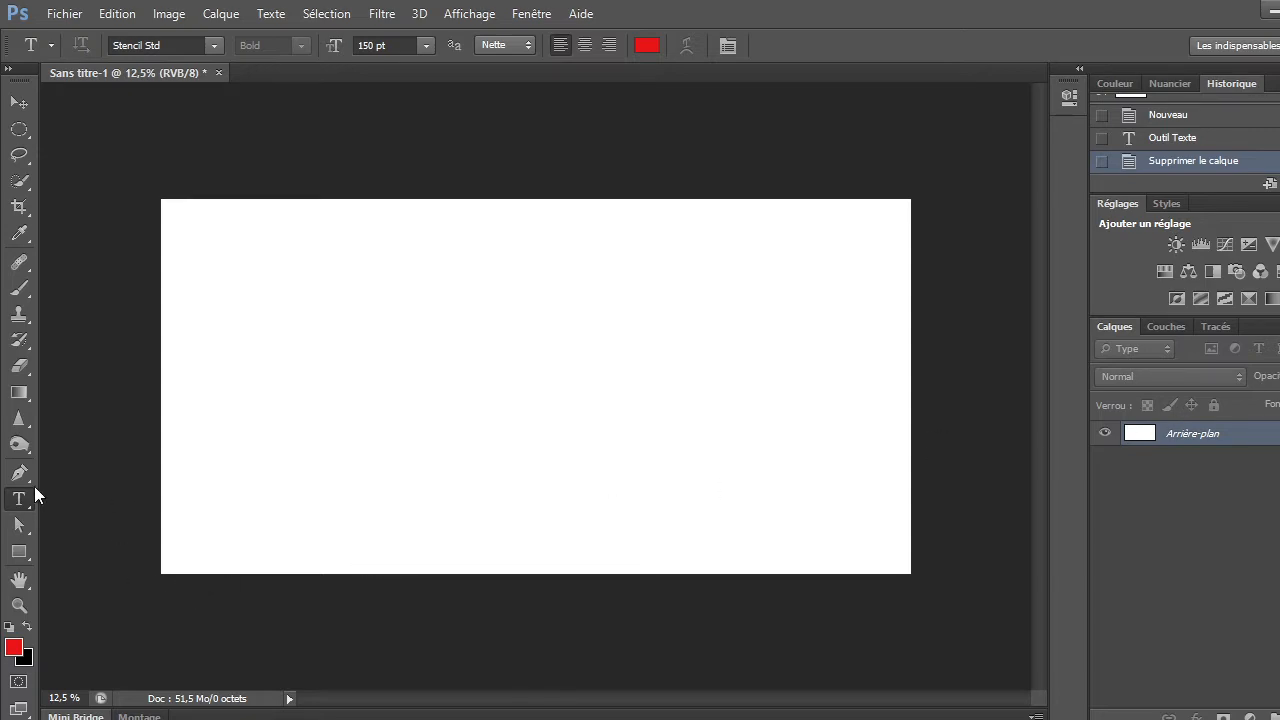
Set the text size to 200 pt and add LE HAVRE as point text in the upper part of the canvas.
left_click(427, 45)
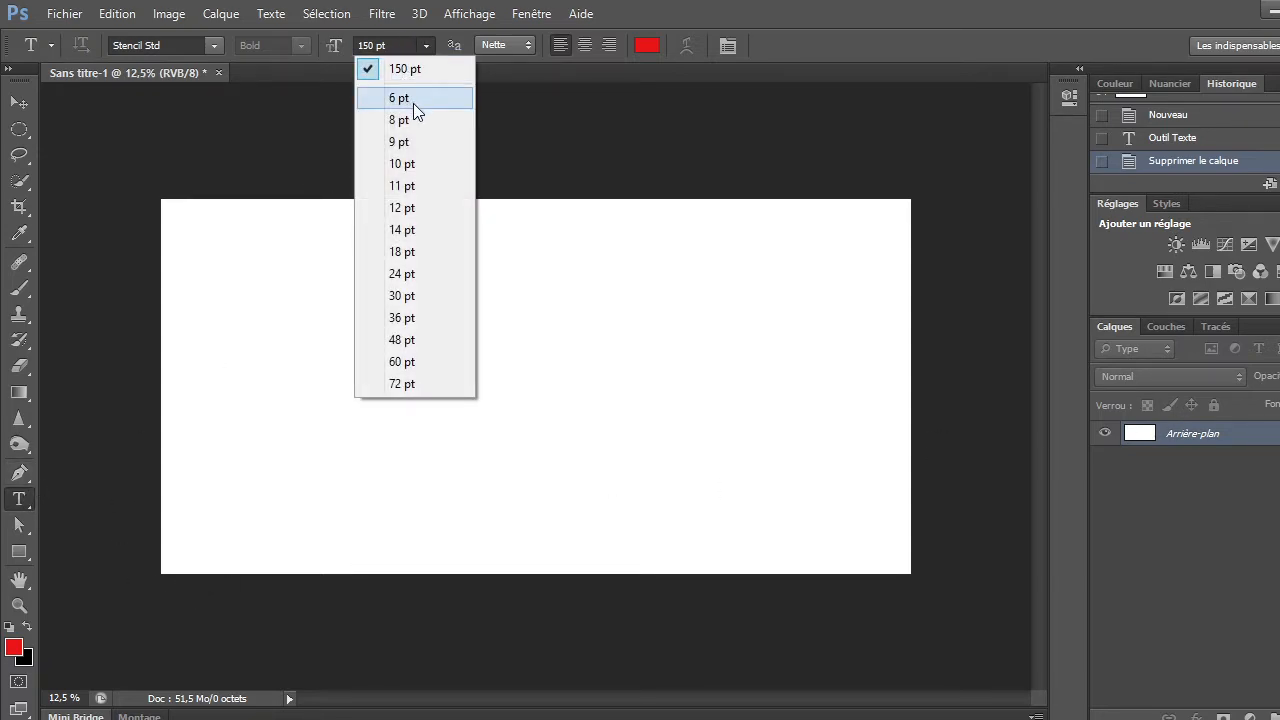
left_click(377, 45)
left_click(371, 45)
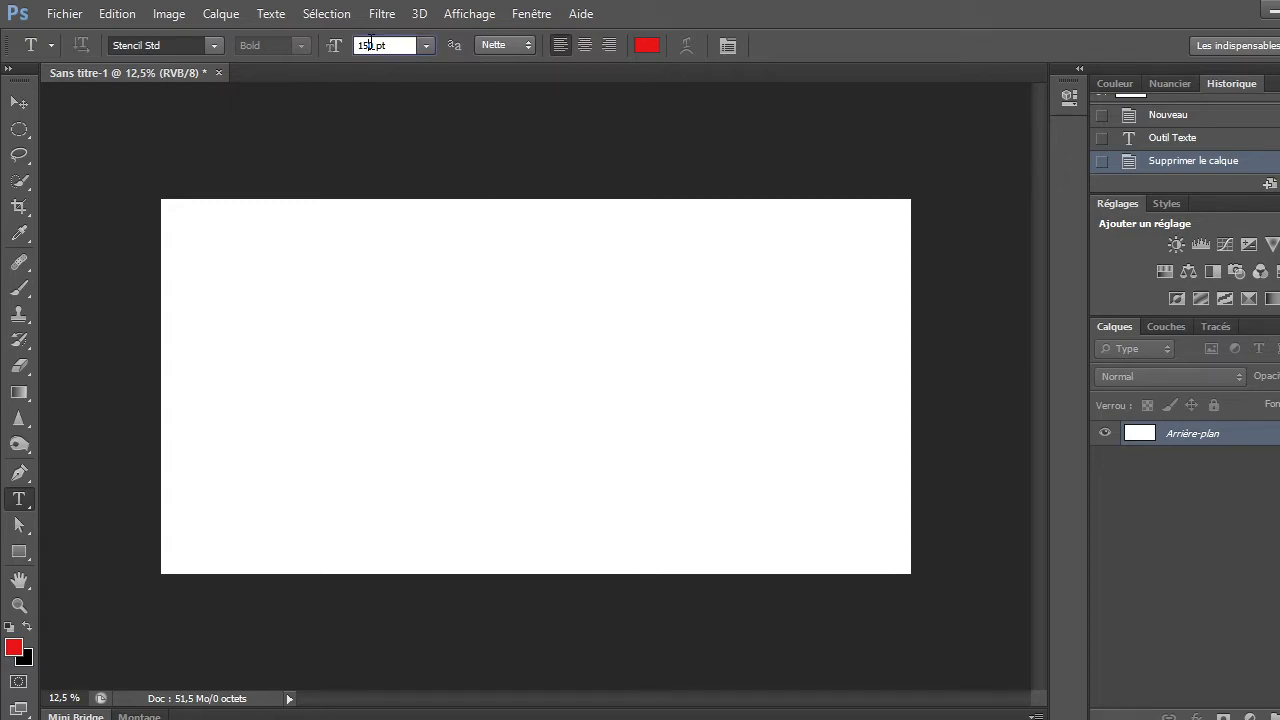
key("BackSpace")
key("BackSpace")
type("20")
left_click(282, 314)
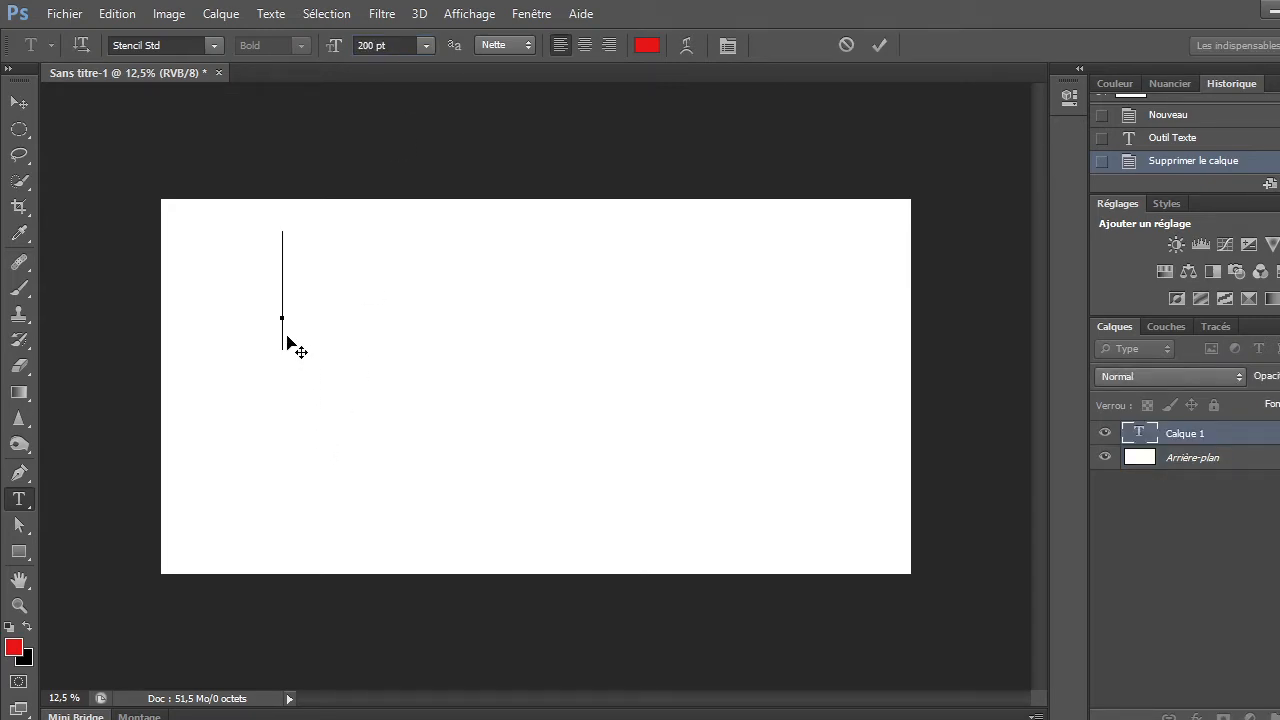
type("L")
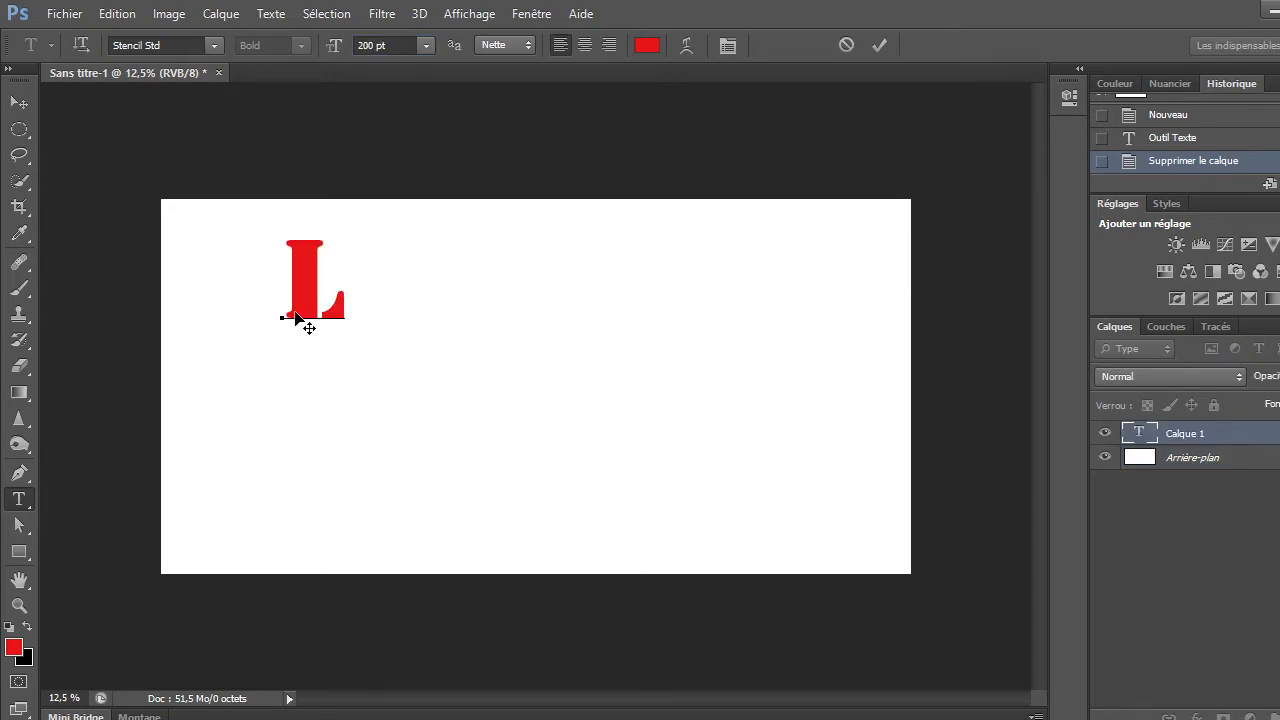
type("E")
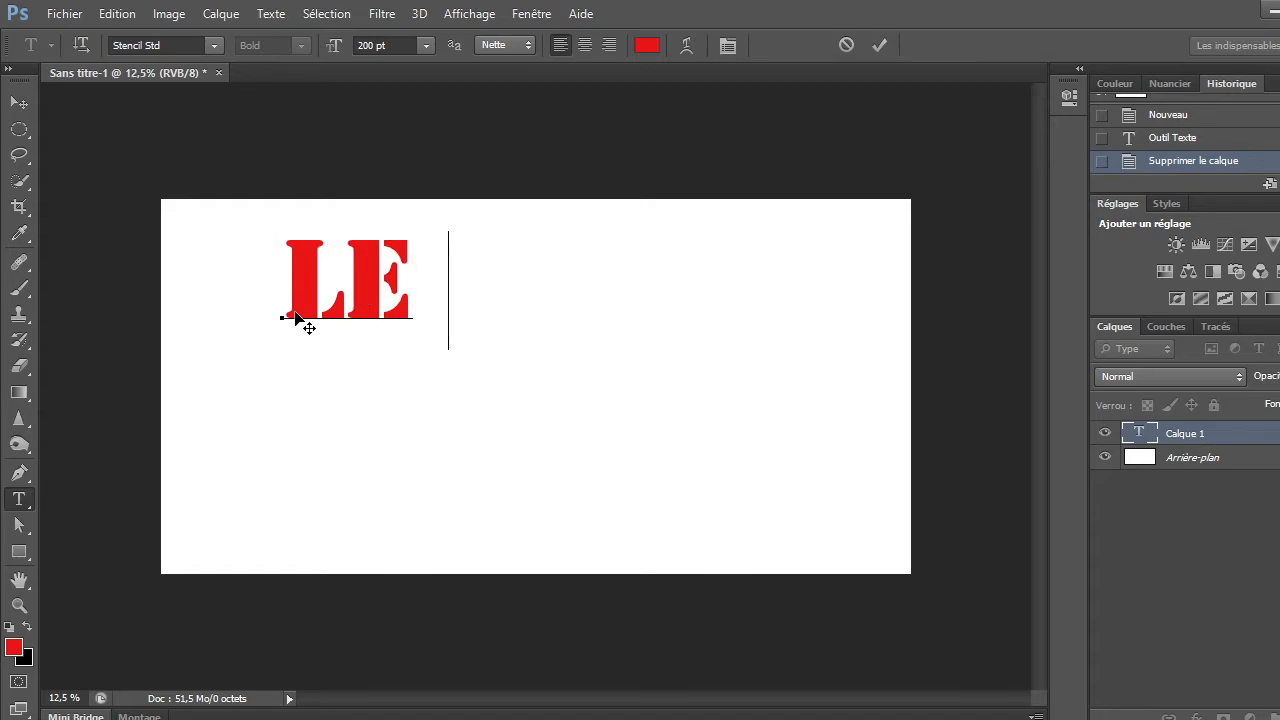
type(" HA")
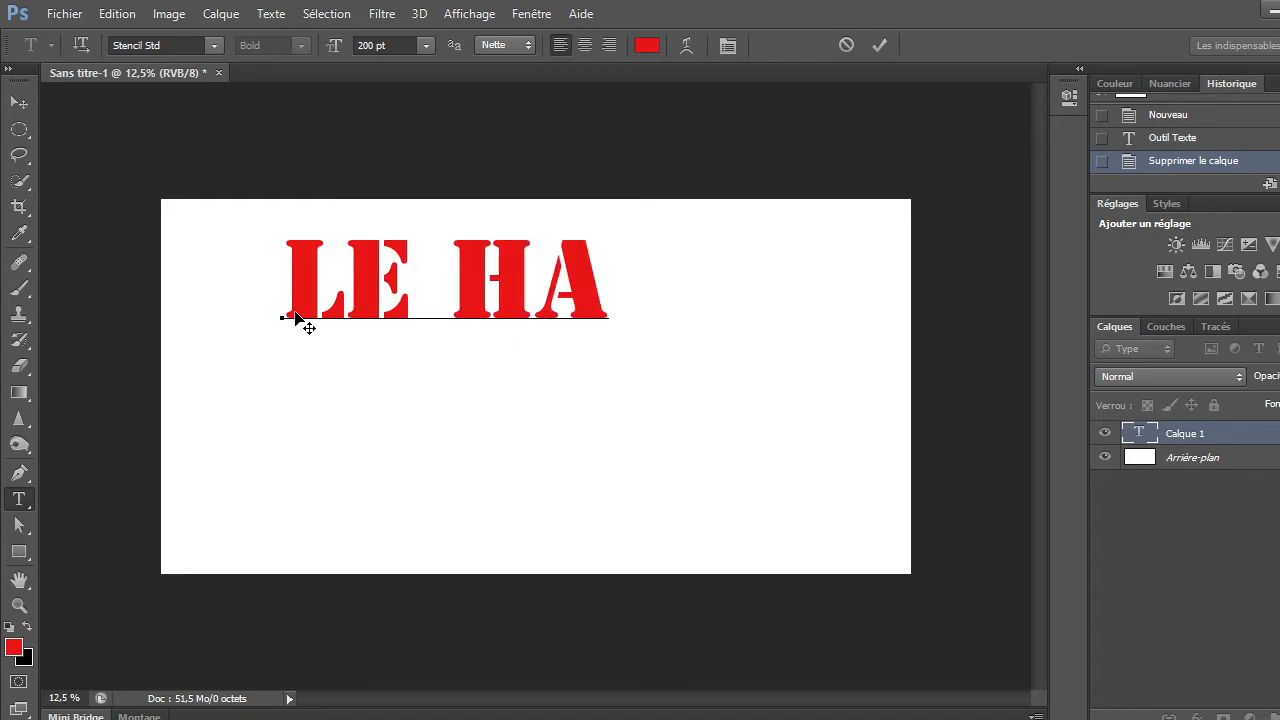
type("VRE")
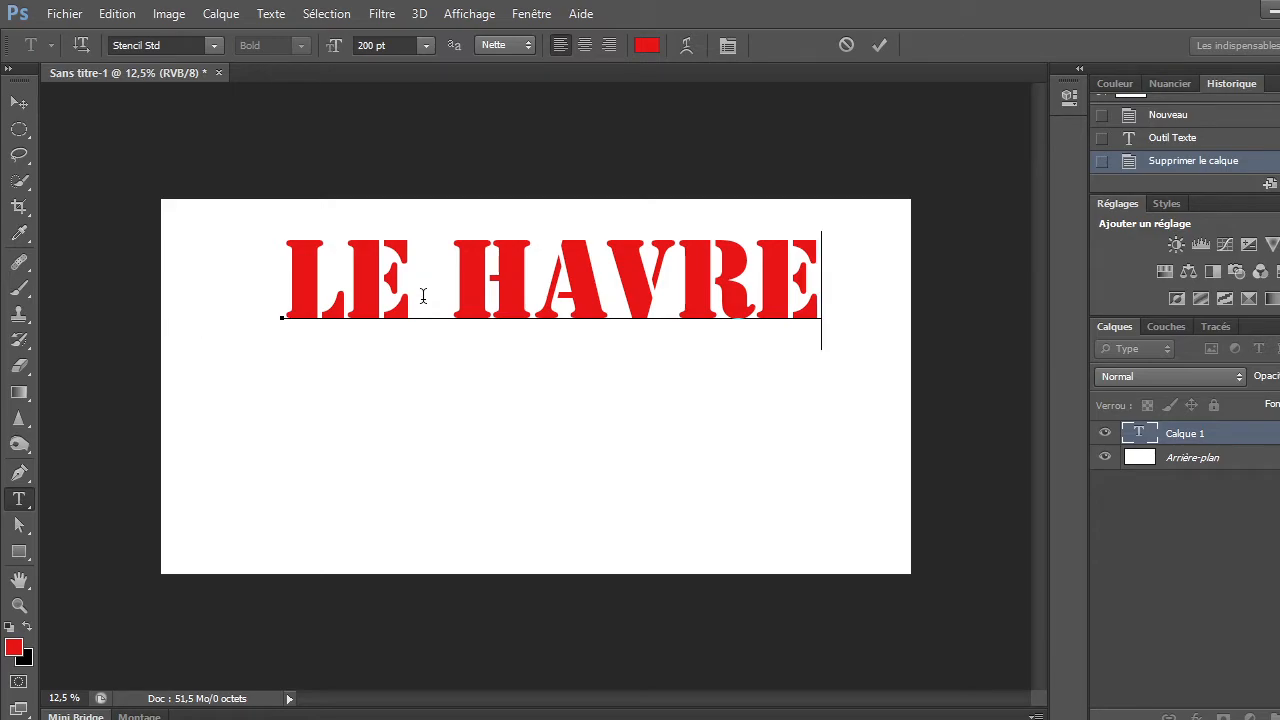
left_click(877, 47)
Move the LE HAVRE text to the middle of the canvas and scale it to about 123 % width and 242 % height.
left_click(19, 103)
left_click_drag(514, 286, 482, 403)
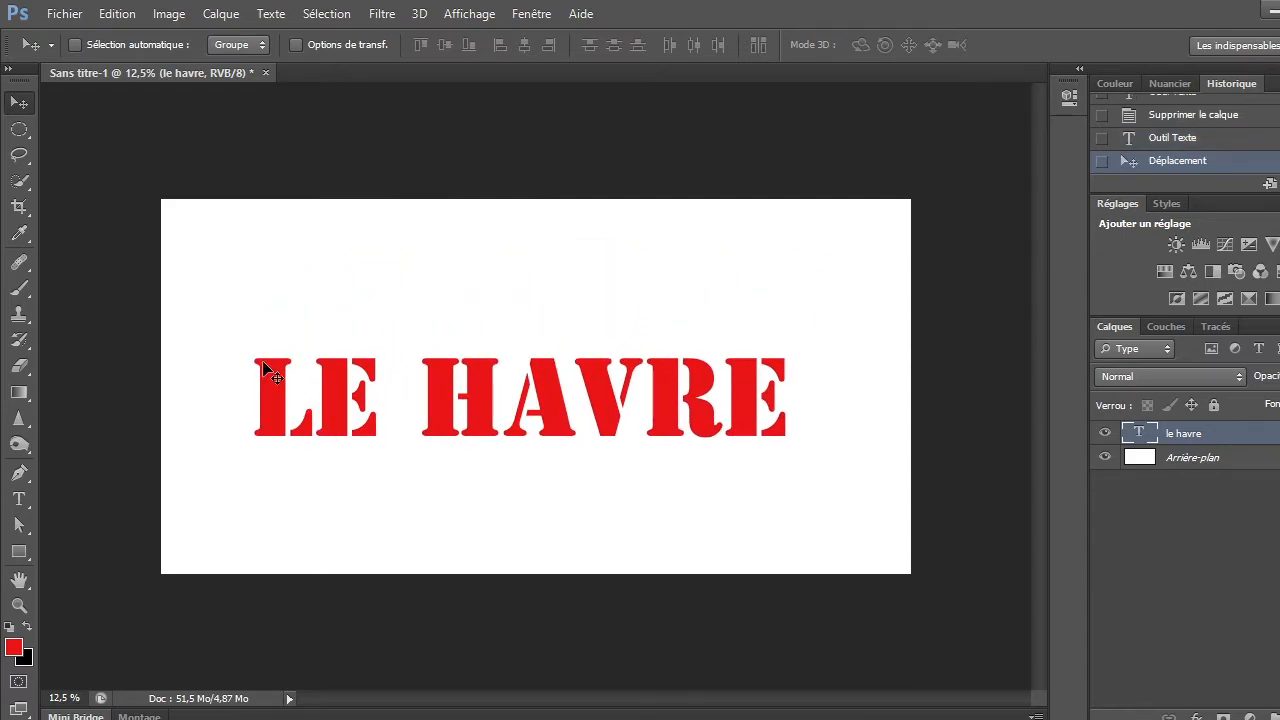
left_click(118, 15)
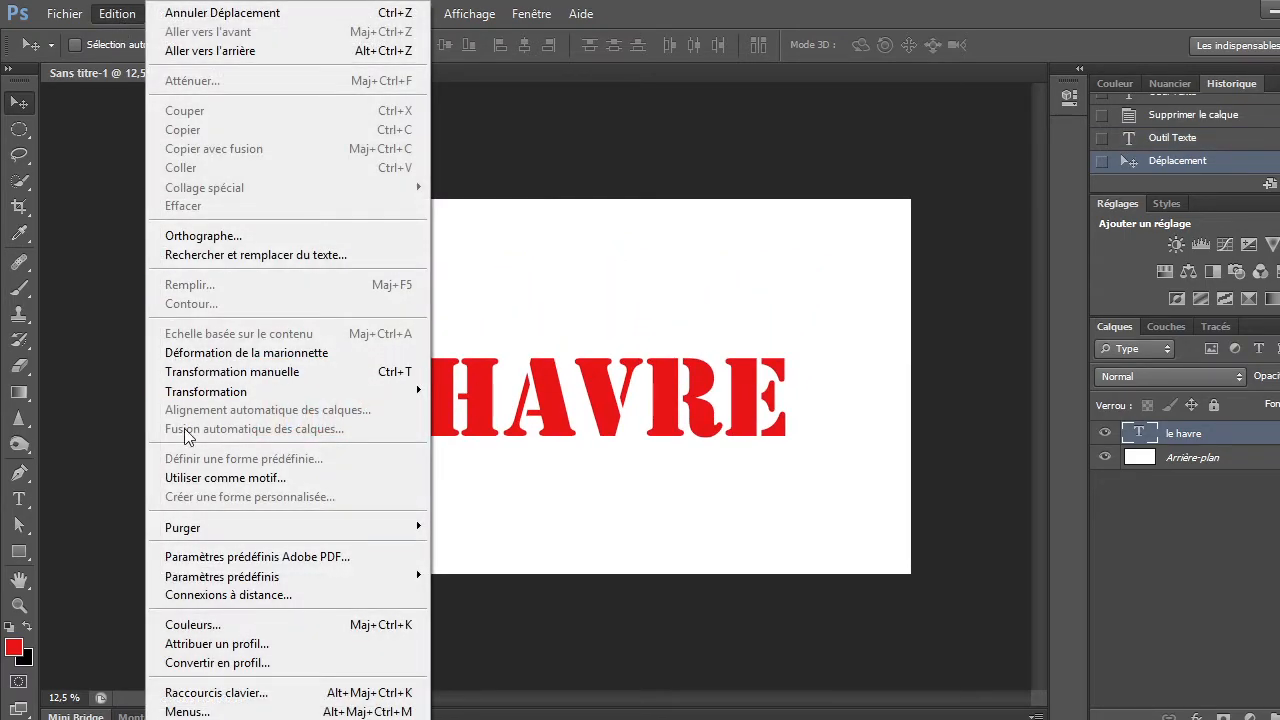
mouse_move(221, 399)
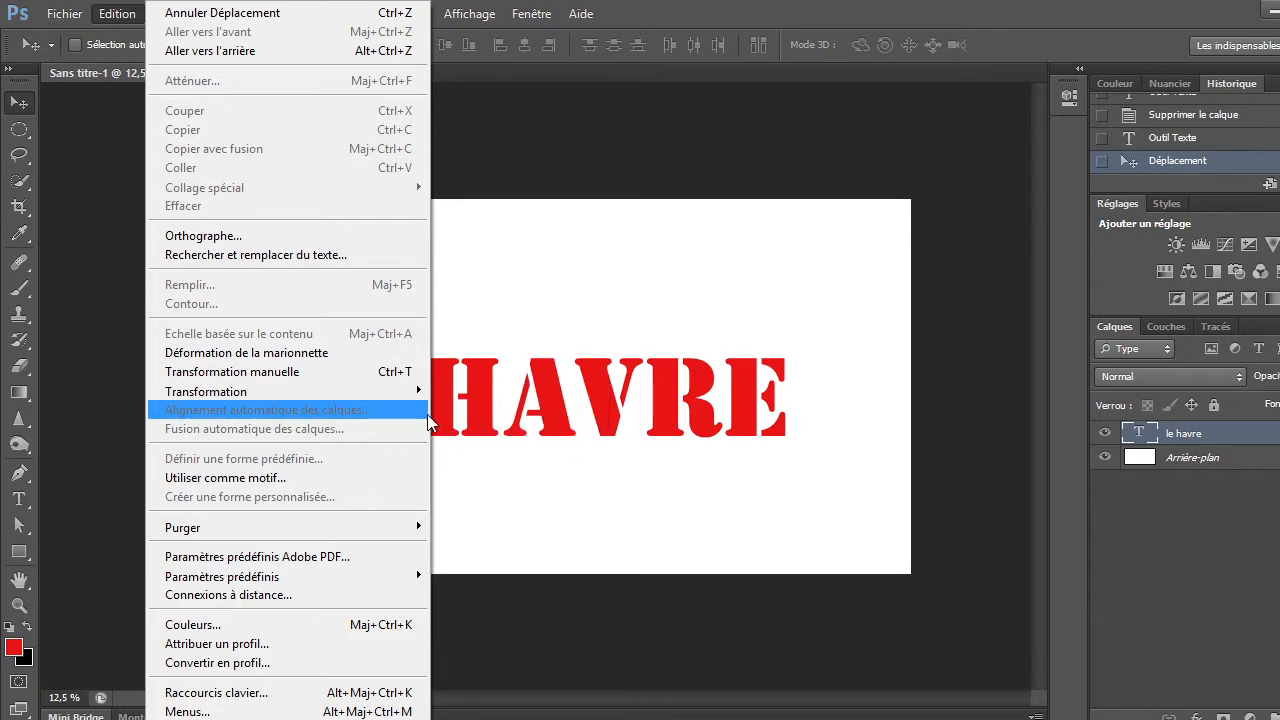
left_click(460, 425)
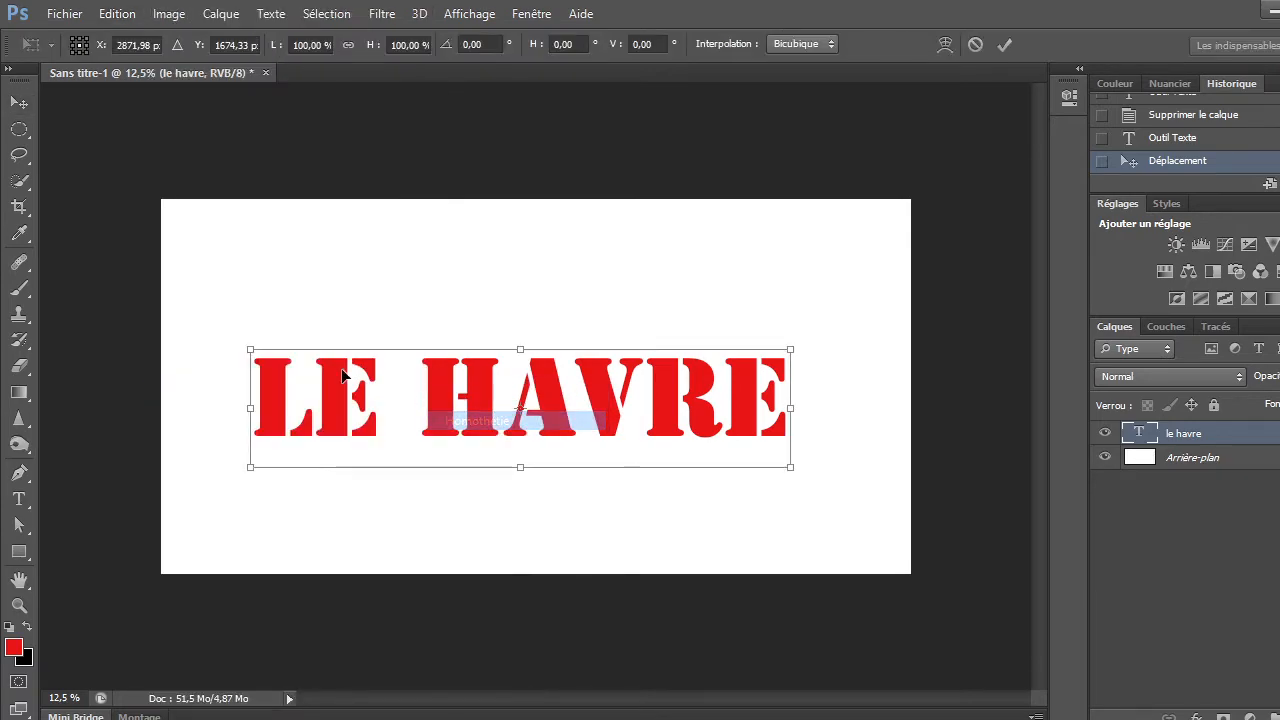
left_click_drag(248, 349, 206, 260)
left_click_drag(790, 365, 869, 365)
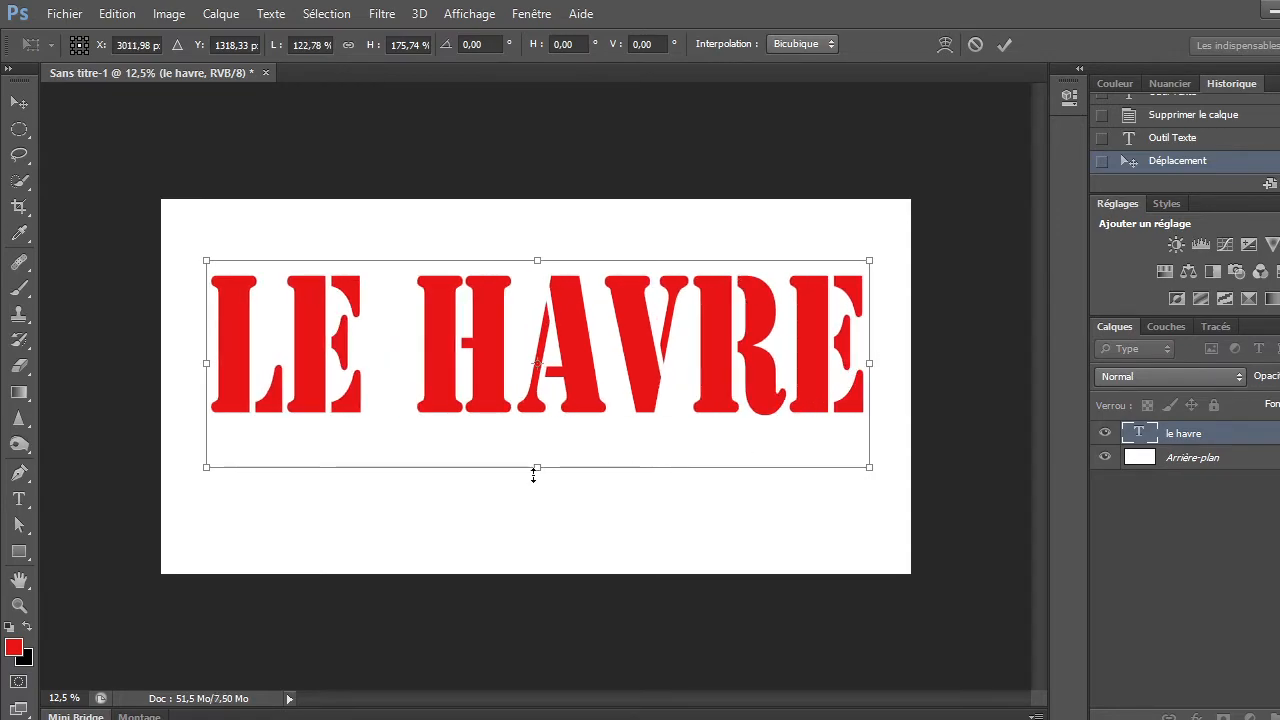
left_click_drag(540, 468, 545, 531)
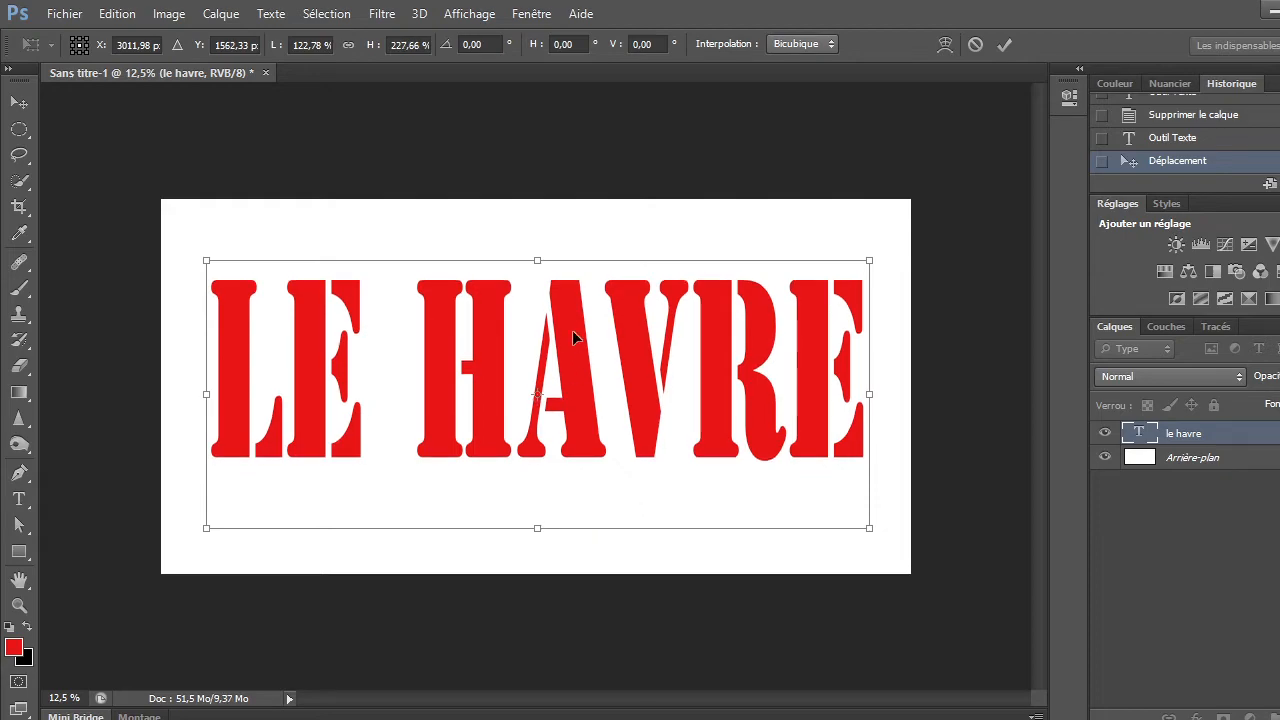
left_click_drag(531, 260, 532, 243)
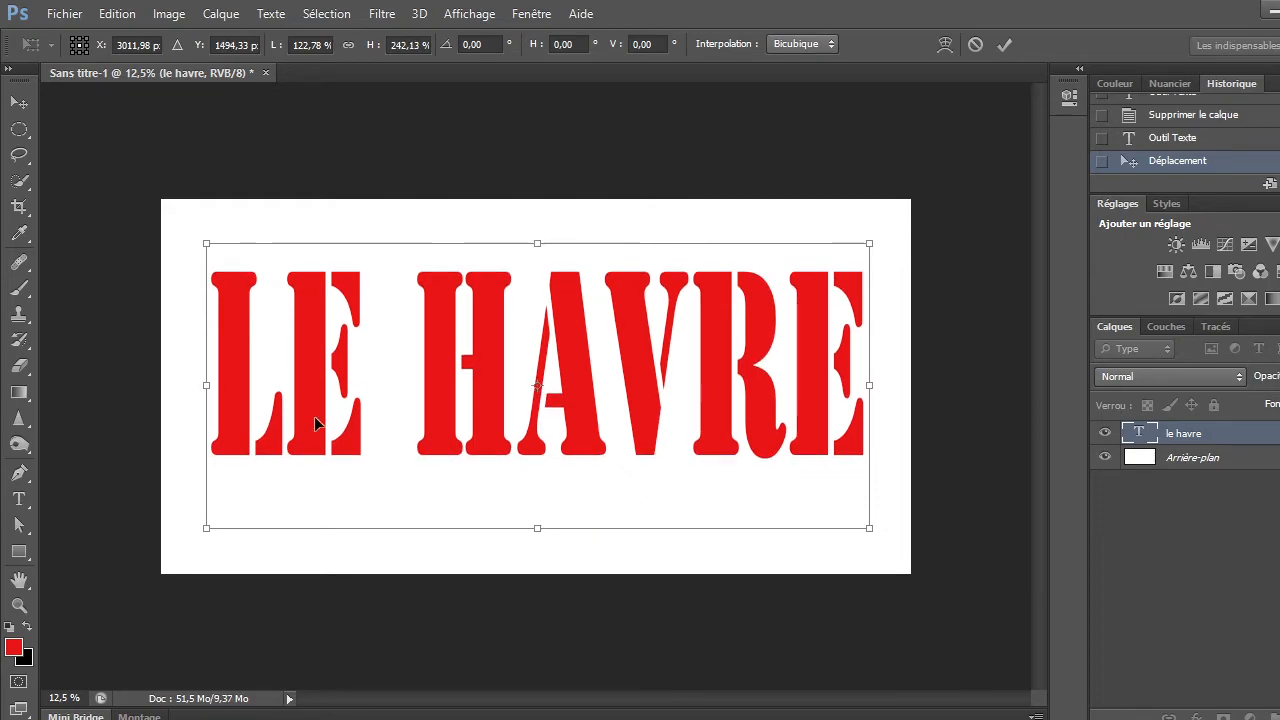
left_click(1002, 45)
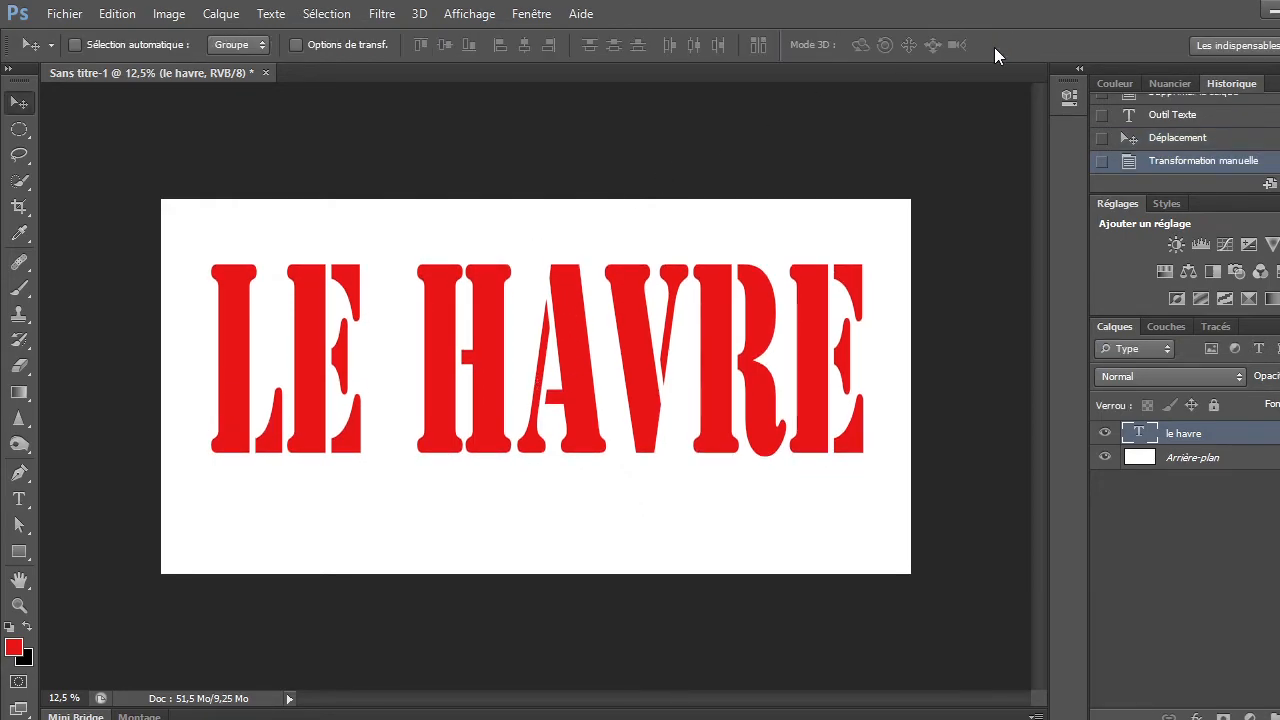
Place the four-photo montage 5 and scale it to about 286 % width and 319 % height so it covers the text.
left_click(63, 16)
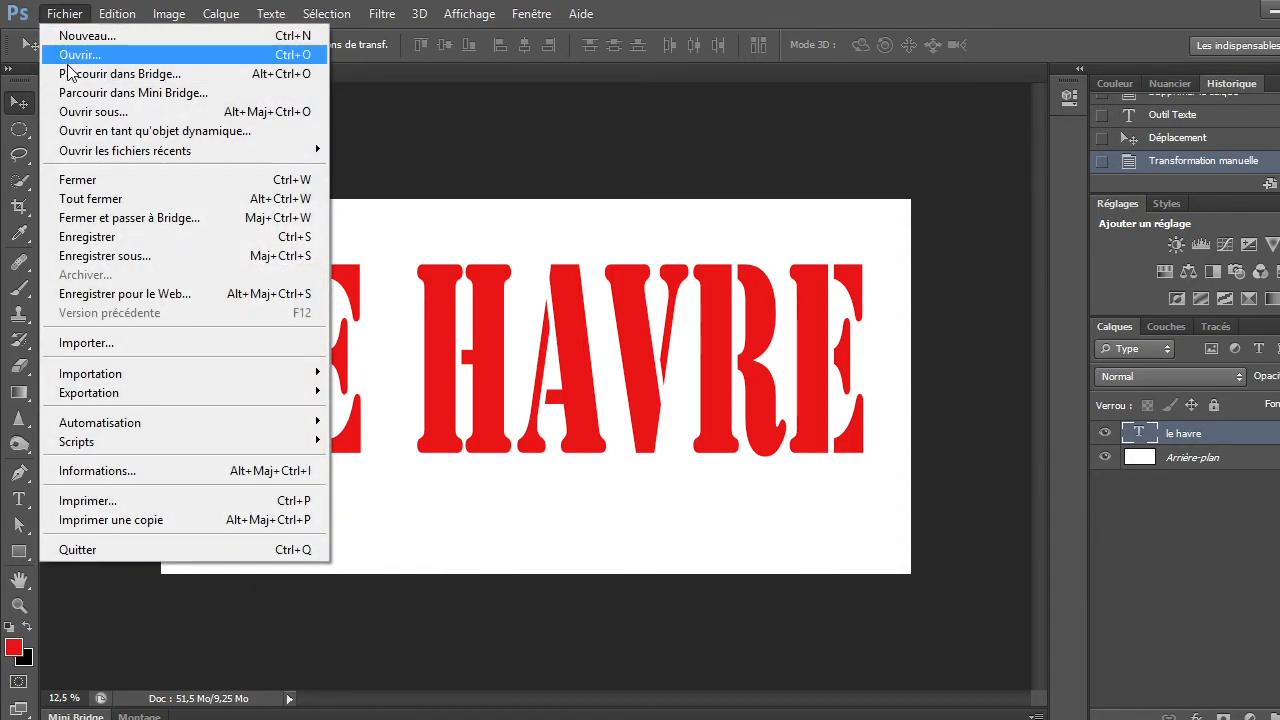
left_click(107, 346)
left_click(822, 292)
double_click(822, 292)
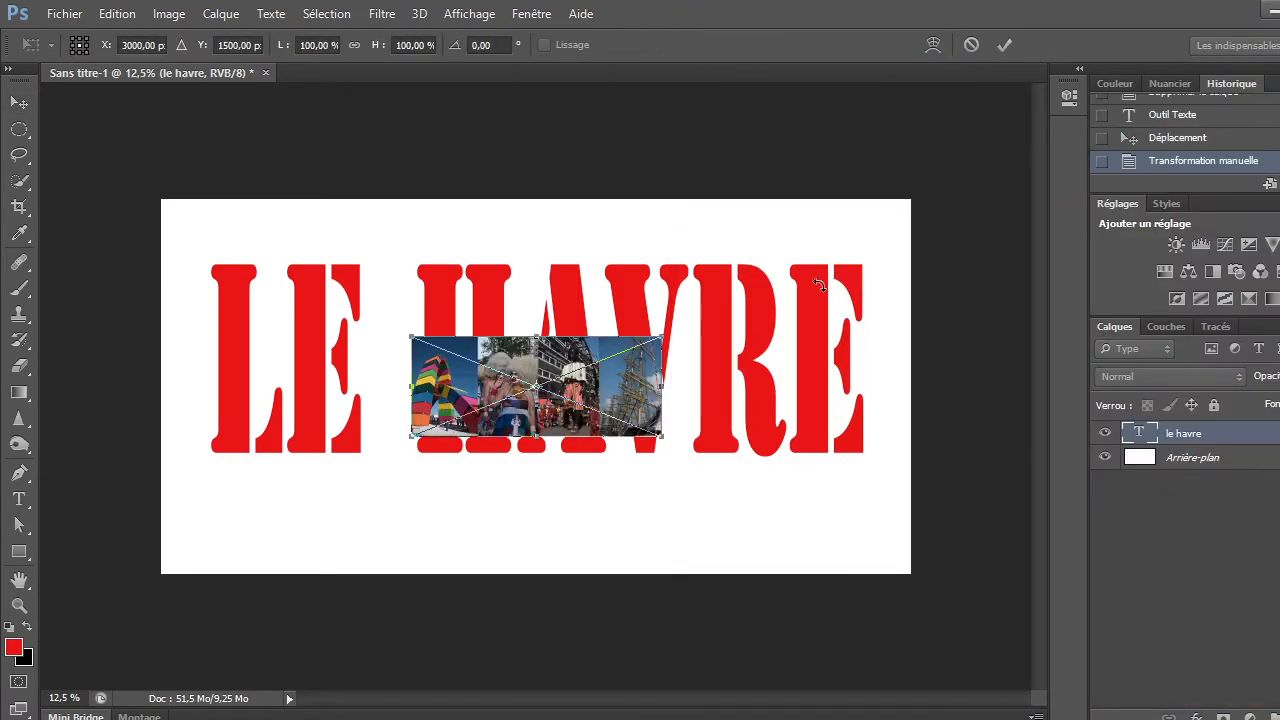
left_click_drag(657, 341, 822, 247)
left_click_drag(407, 441, 179, 517)
left_click_drag(820, 384, 892, 346)
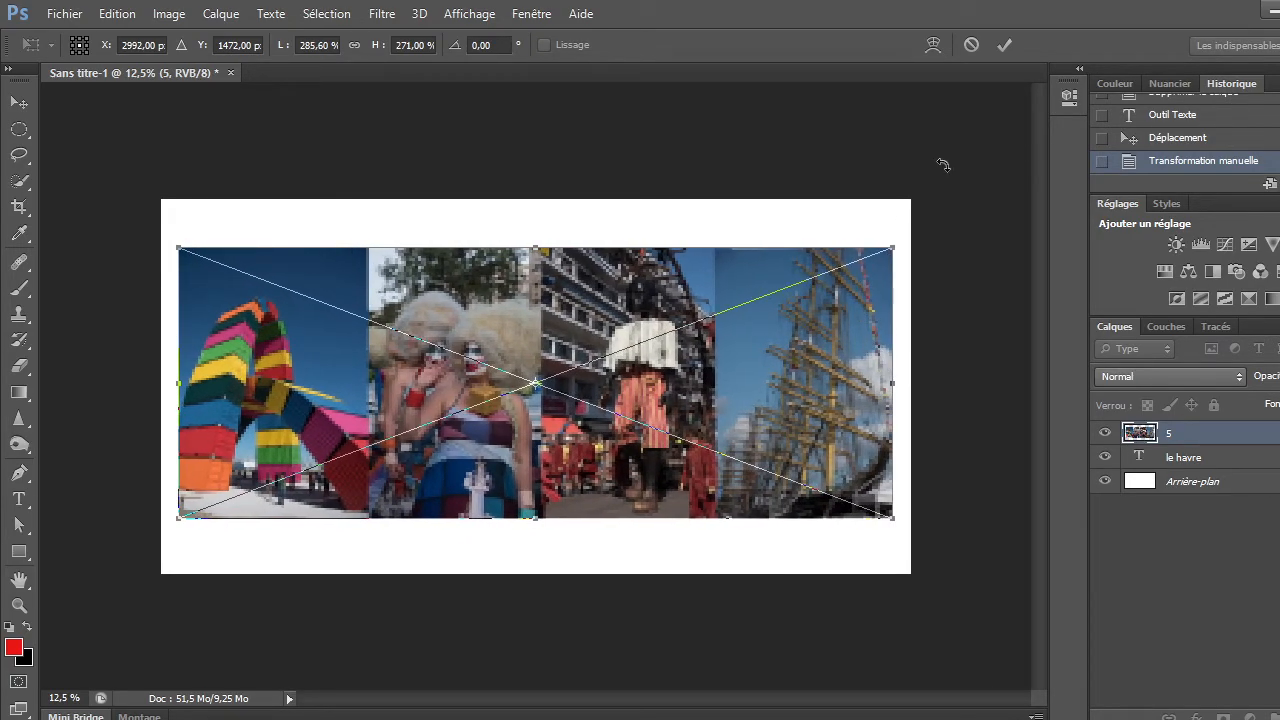
left_click_drag(533, 248, 534, 229)
left_click_drag(537, 522, 537, 547)
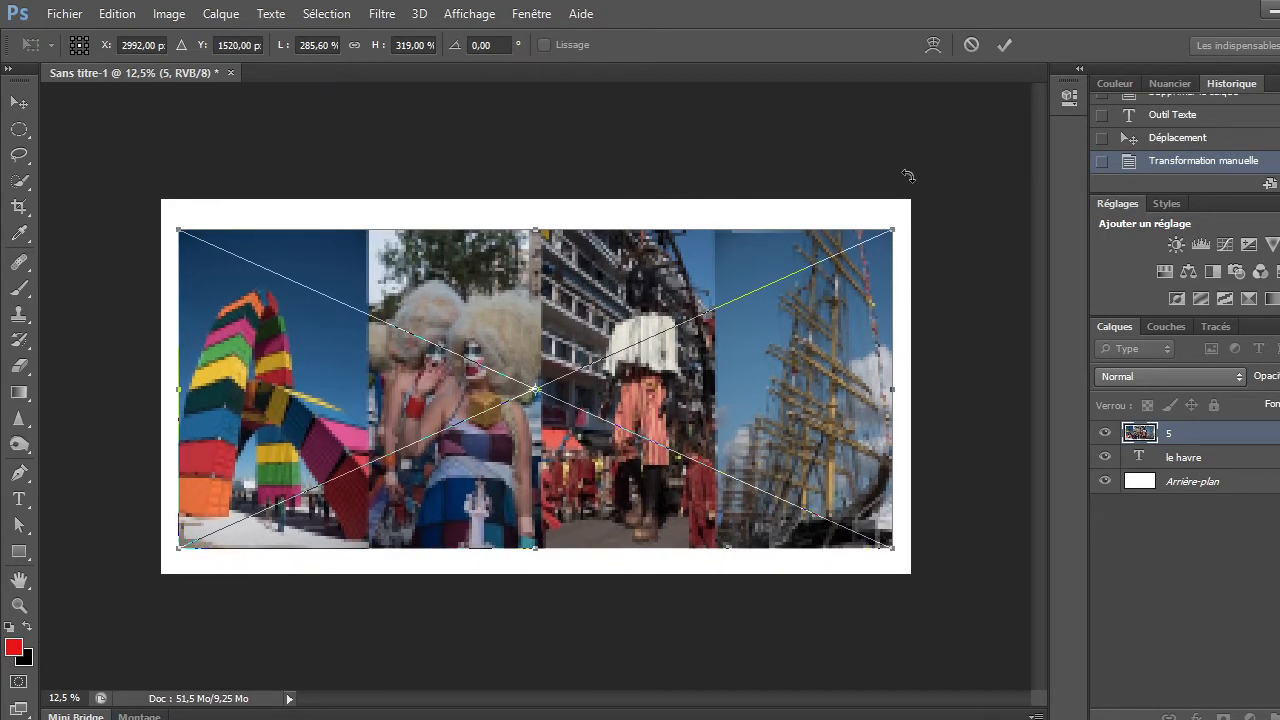
left_click(1004, 45)
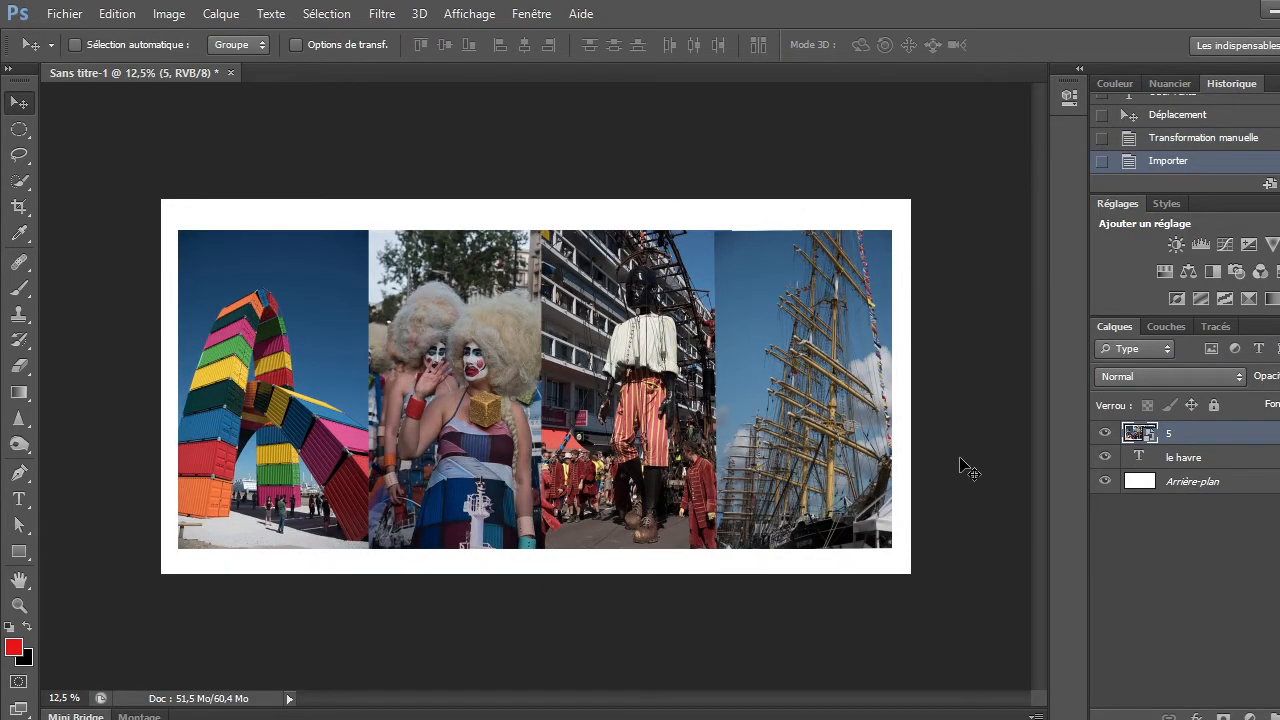
Clip the photo montage to the LE HAVRE text with a clipping mask and flatten the image.
key("ctrl+alt+g")
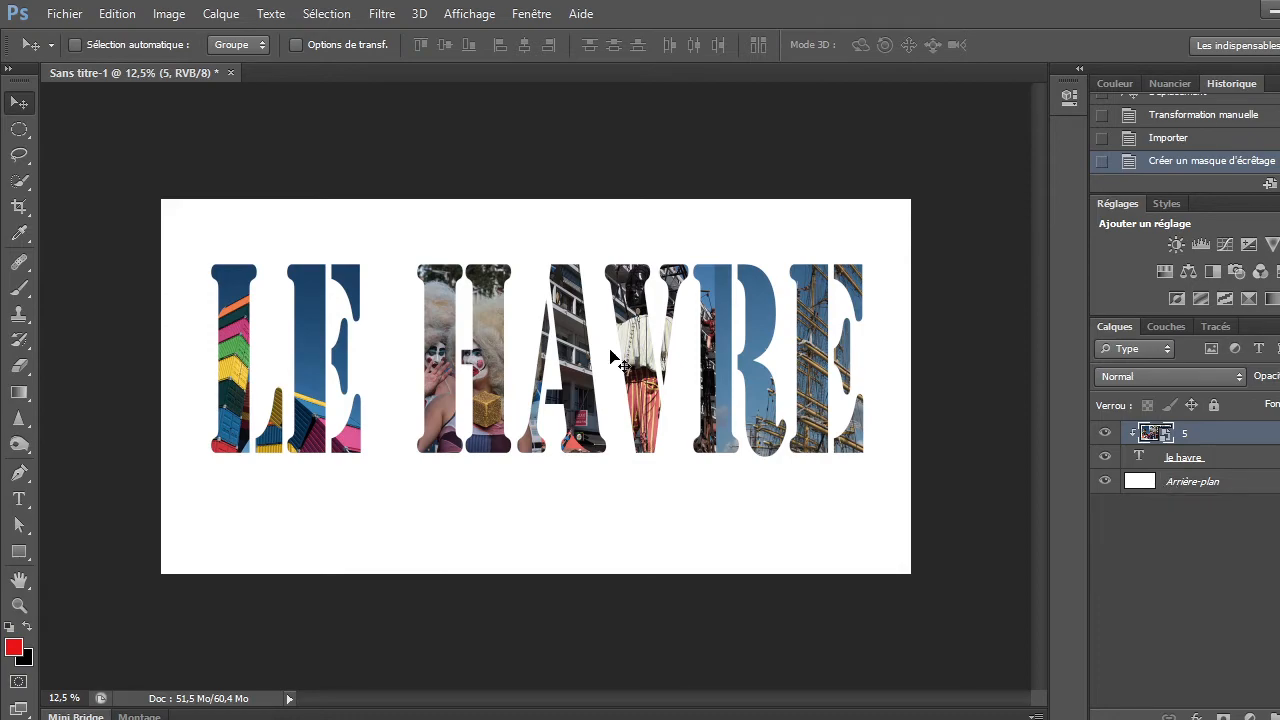
right_click(1175, 485)
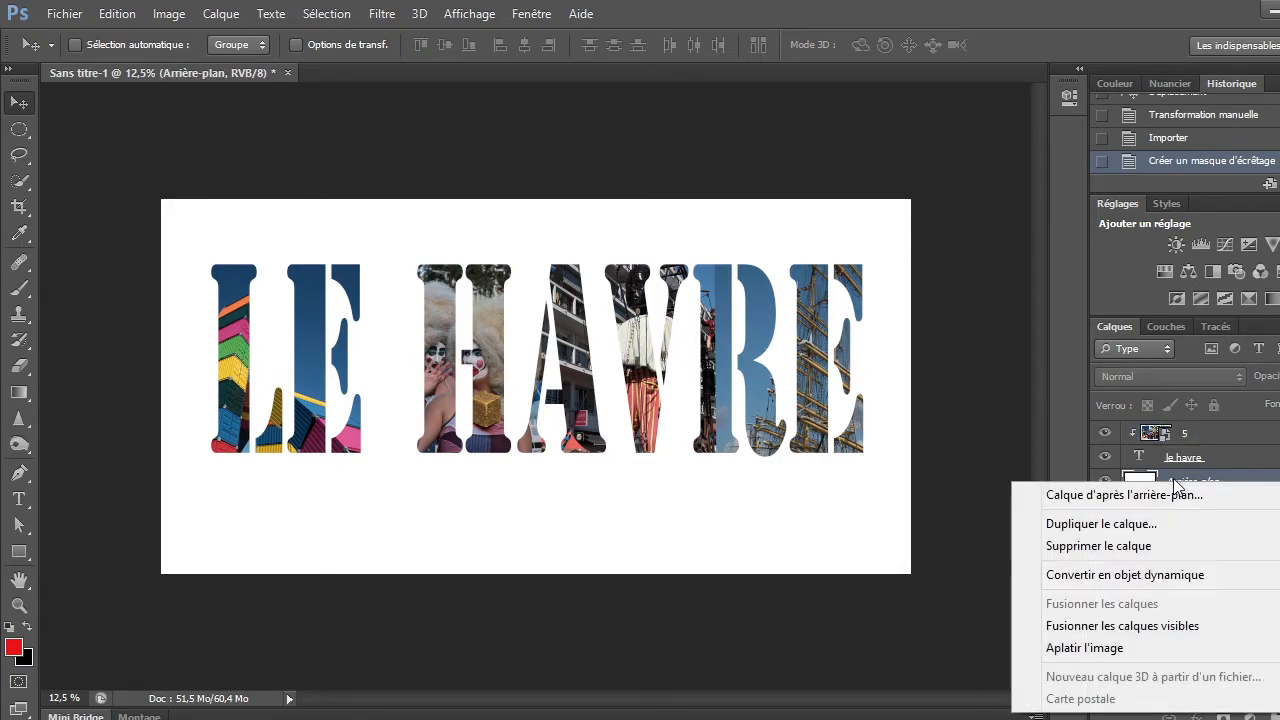
left_click(1155, 651)
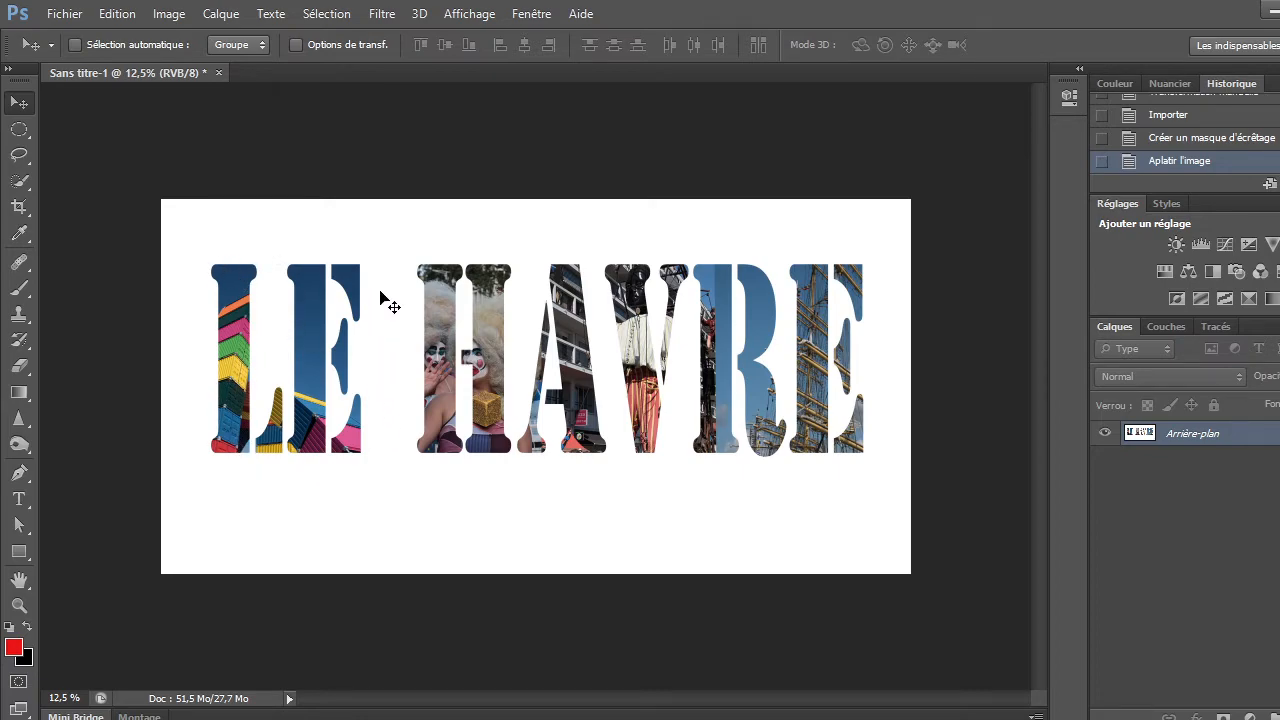
left_click_drag(796, 246, 865, 463)
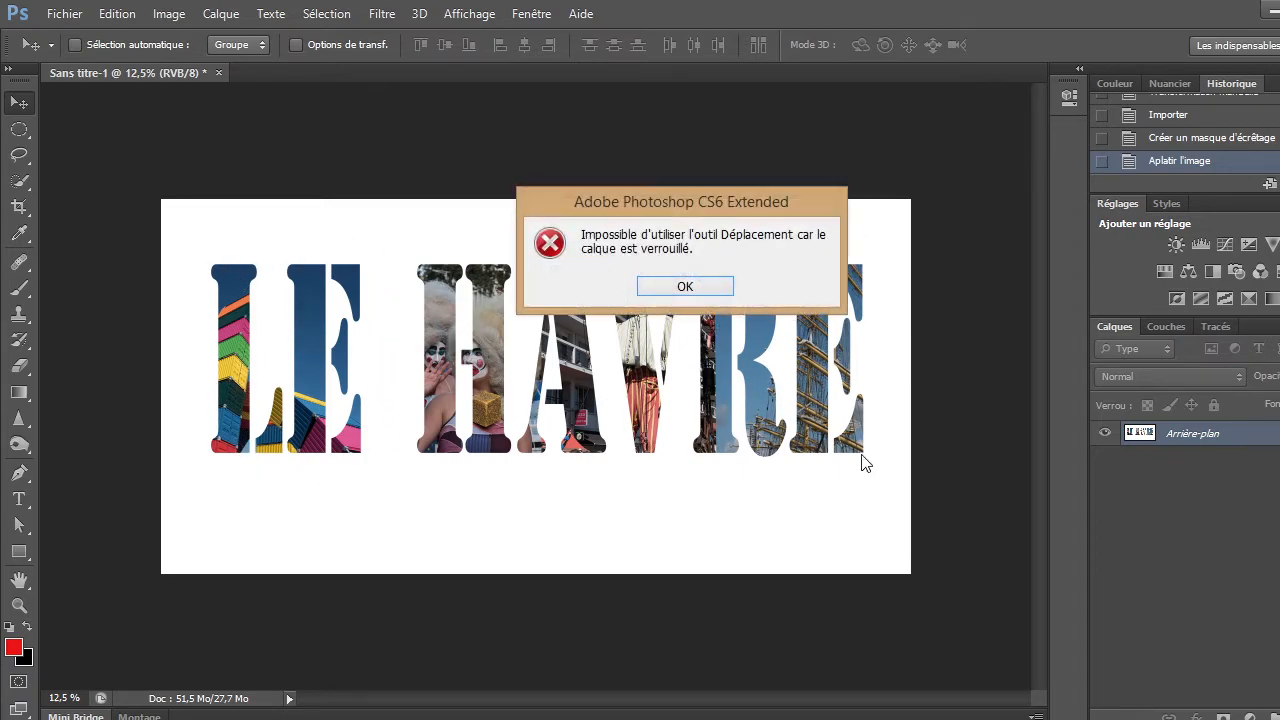
left_click(712, 287)
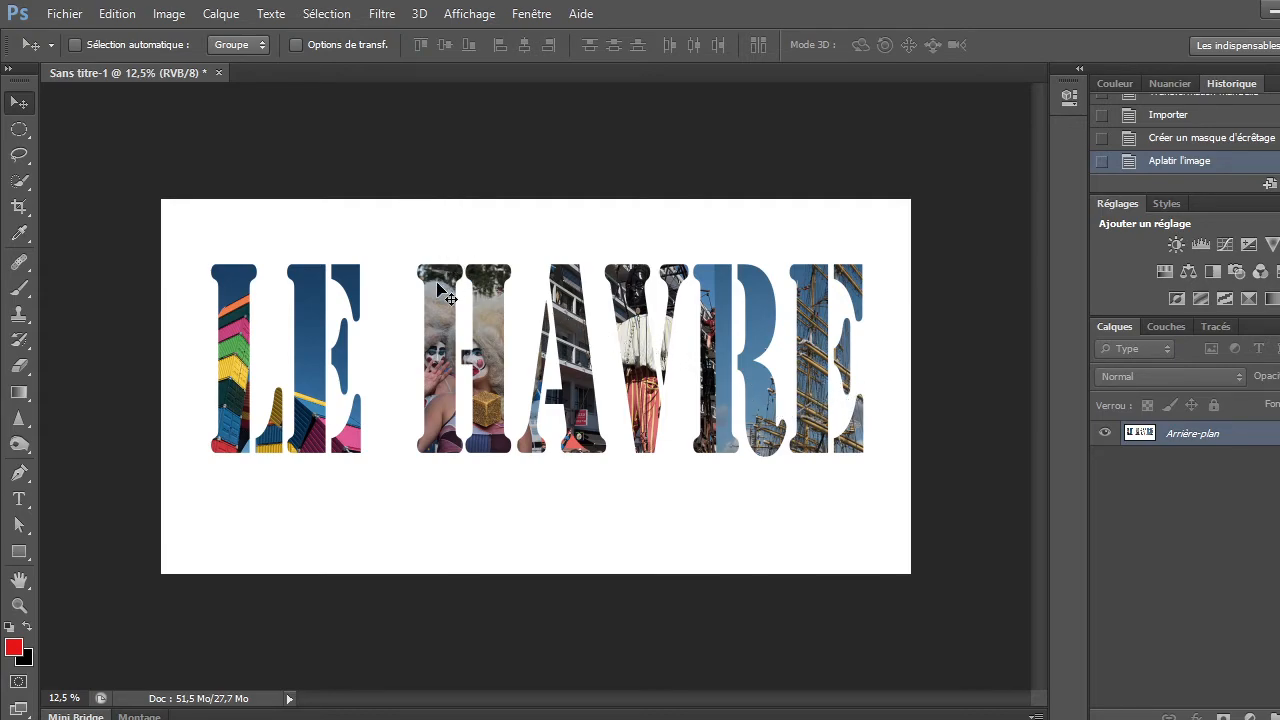
left_click(344, 19)
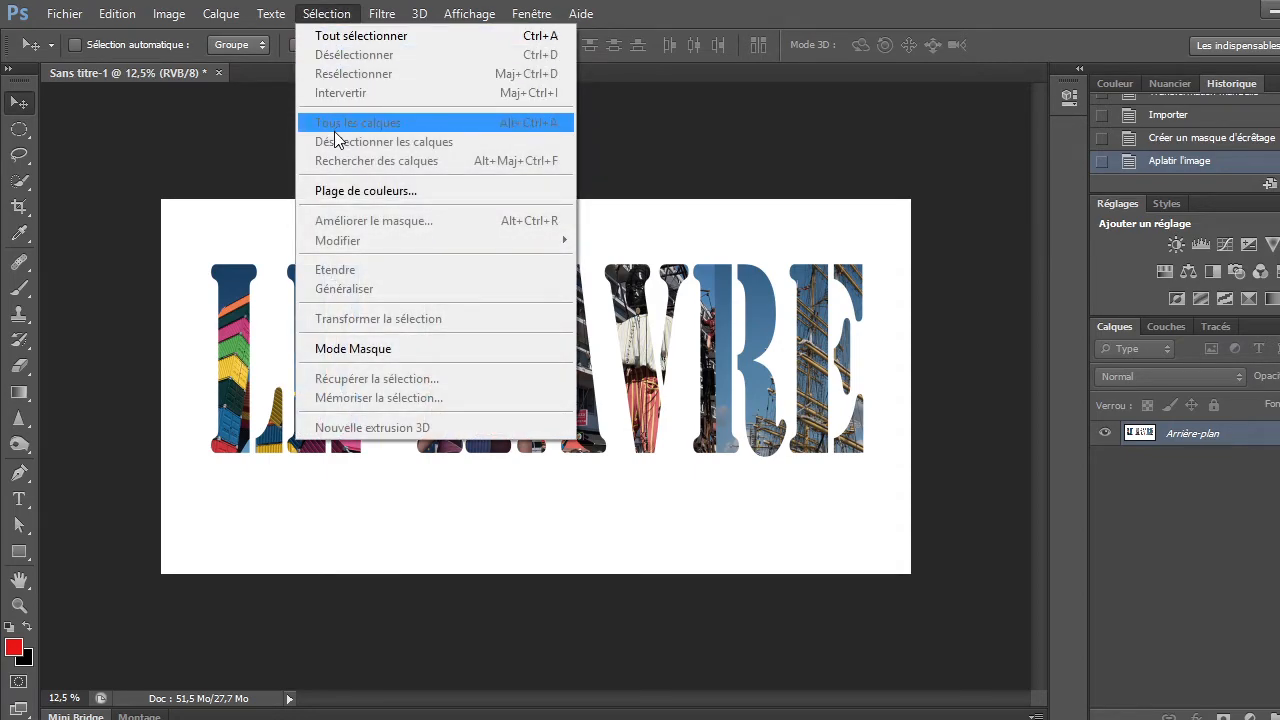
left_click(780, 137)
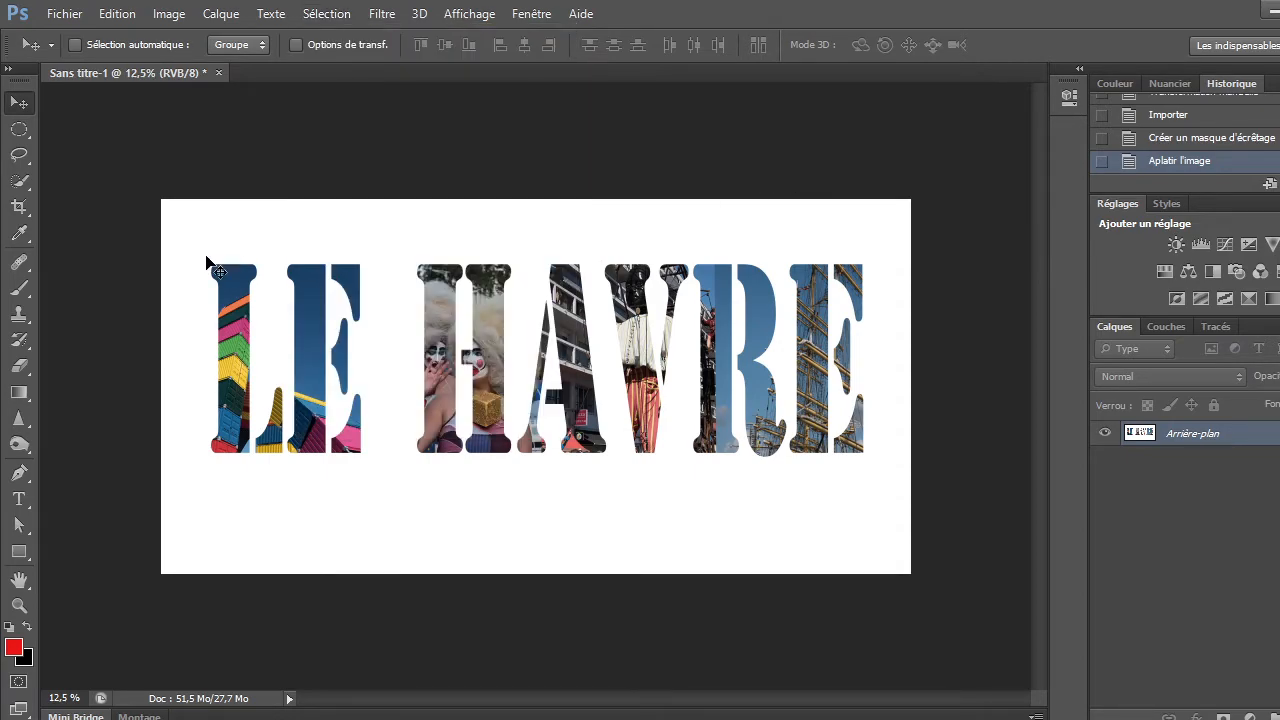
left_click(886, 266)
left_click(689, 284)
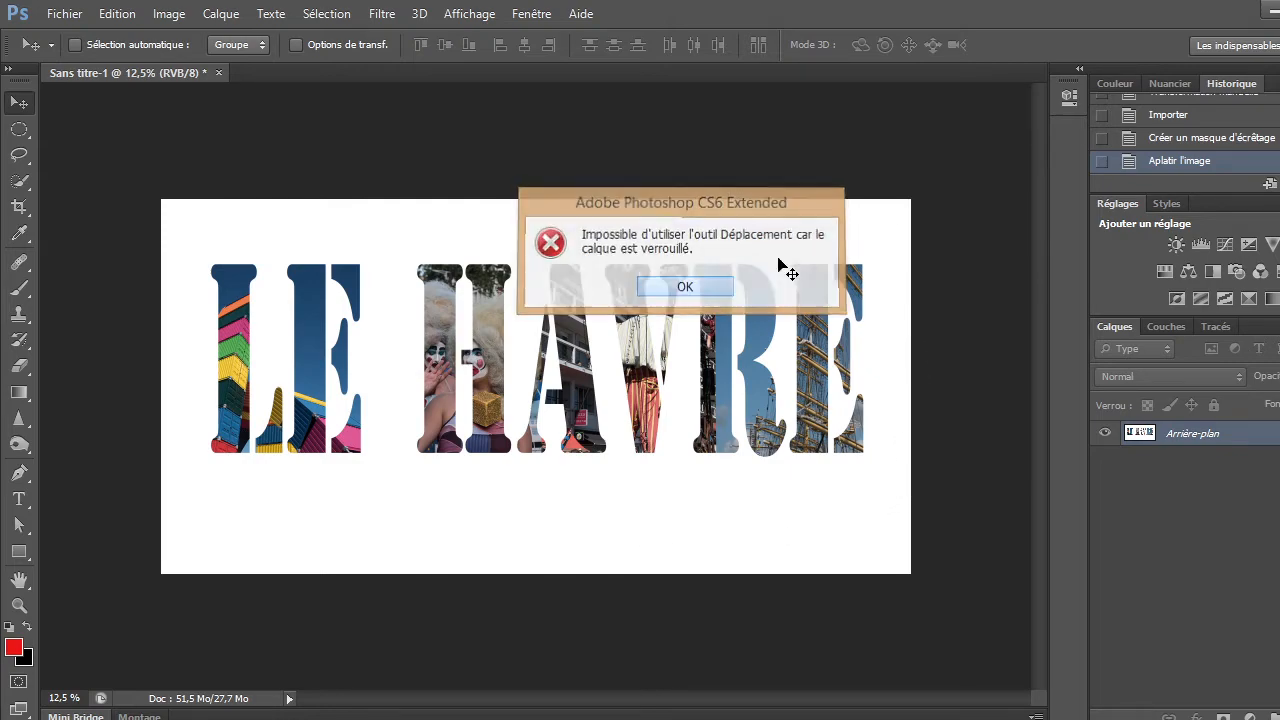
Select the white background around the letters with Color Range by sampling the white above the text.
left_click(315, 16)
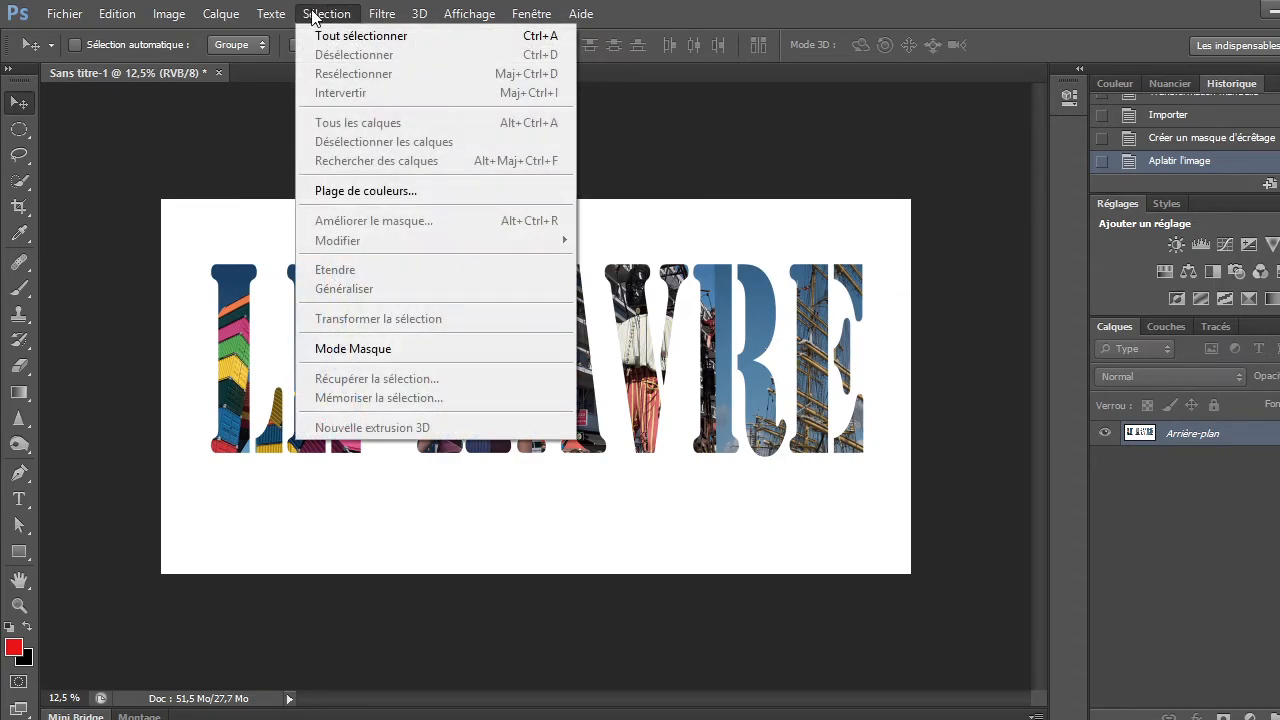
left_click(338, 192)
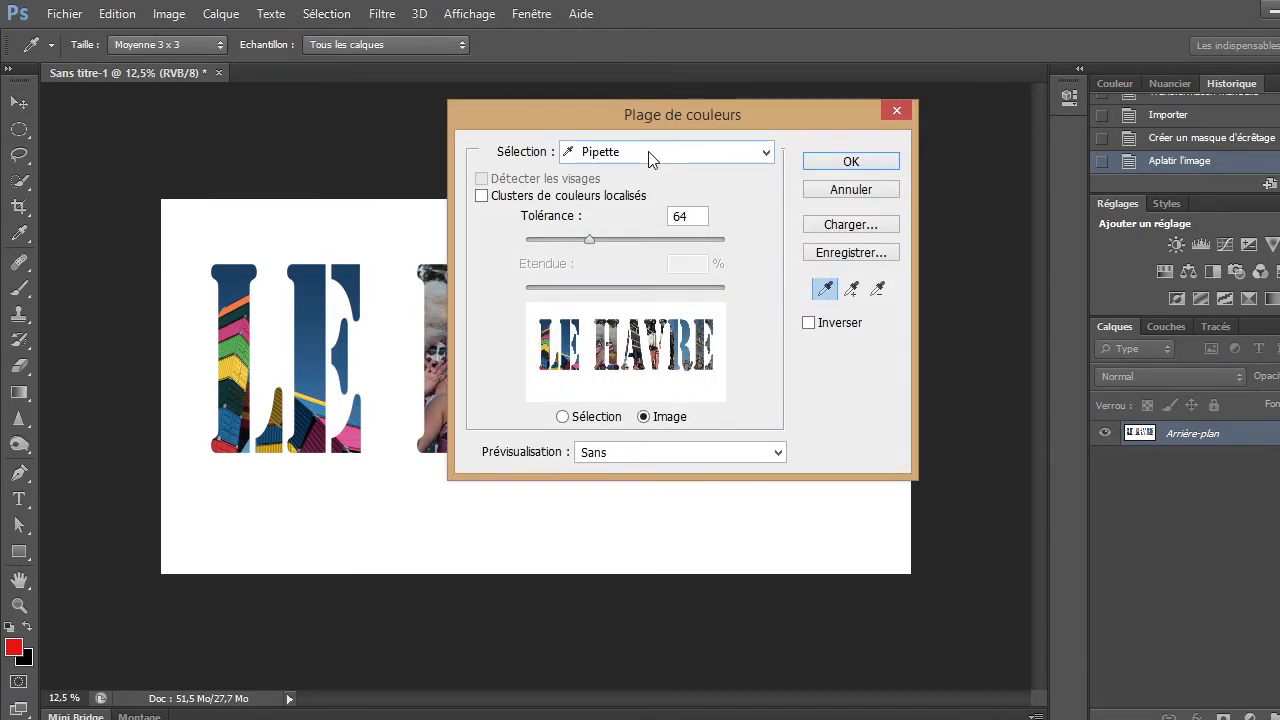
left_click(360, 232)
left_click(850, 162)
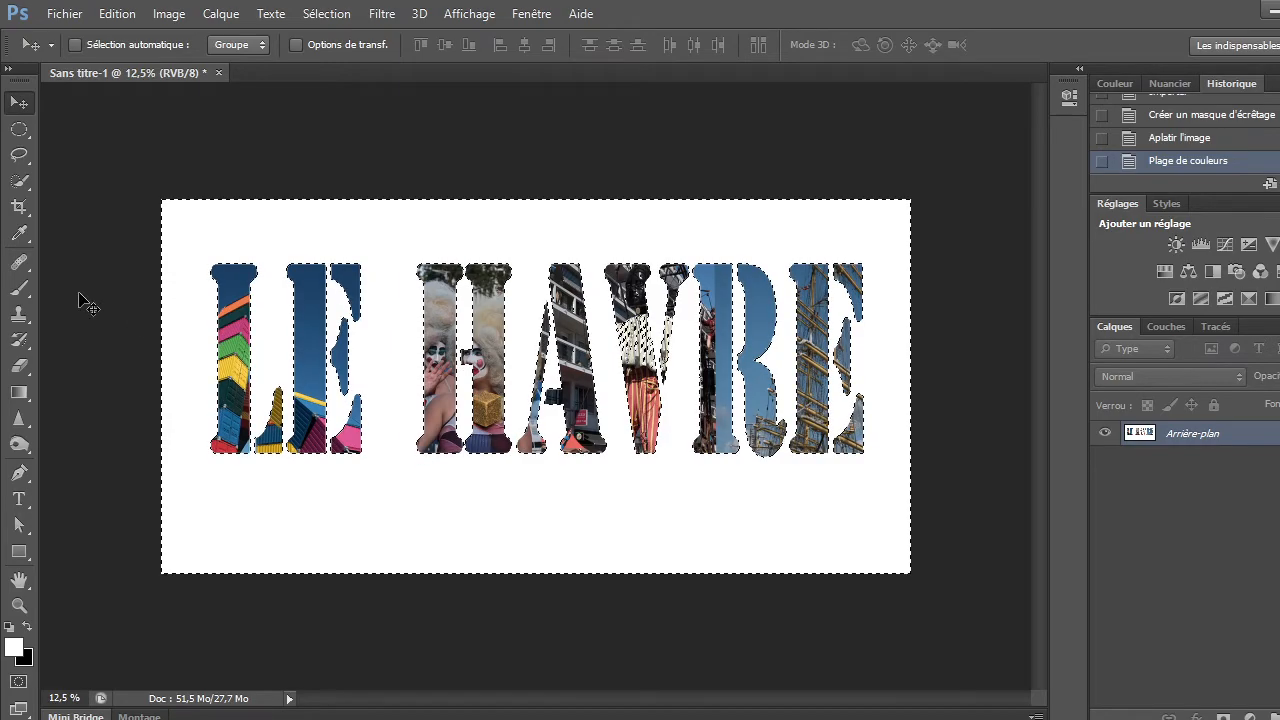
Fill the selected background with black in Normal mode at 100 % opacity and deselect.
left_click(97, 19)
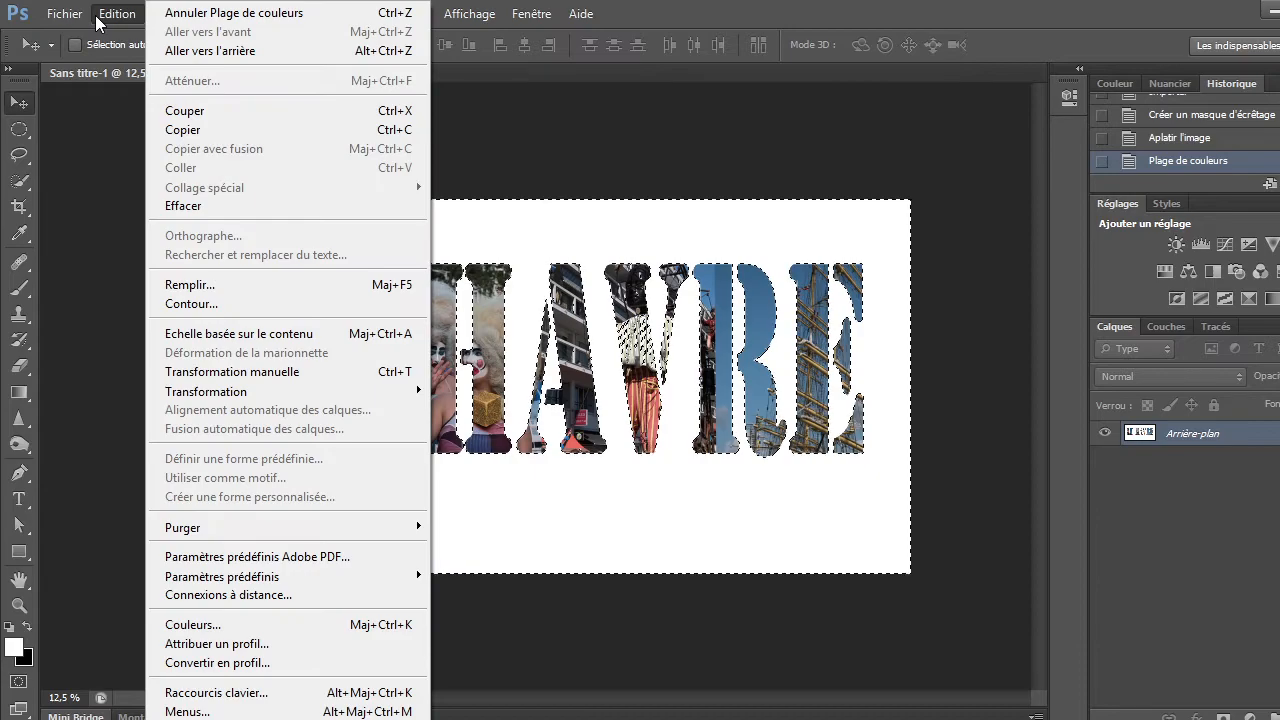
left_click(190, 284)
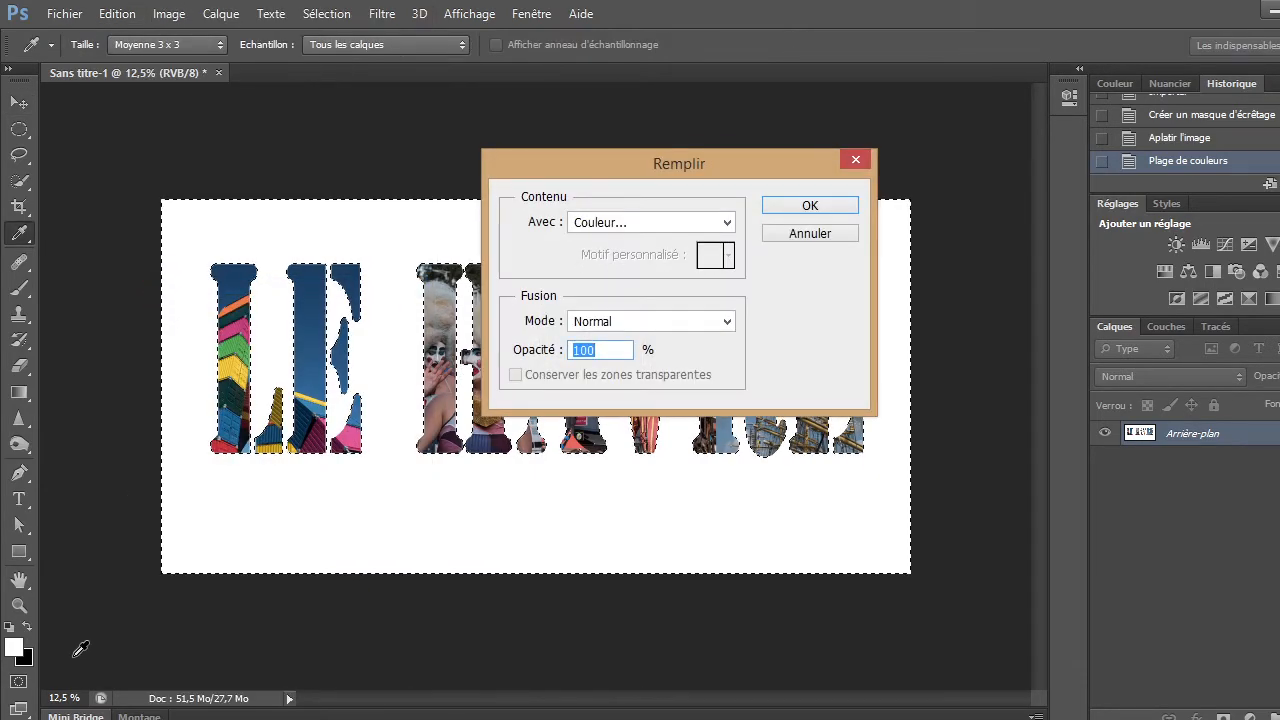
left_click(726, 224)
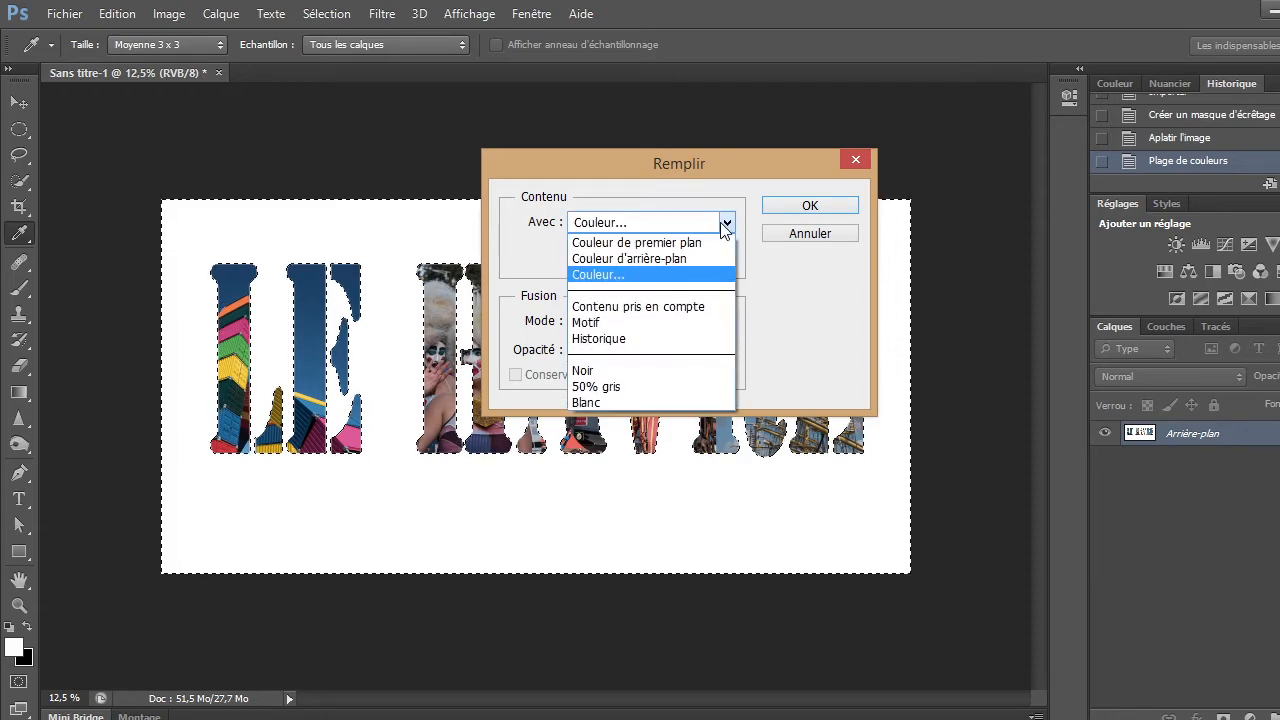
left_click(646, 371)
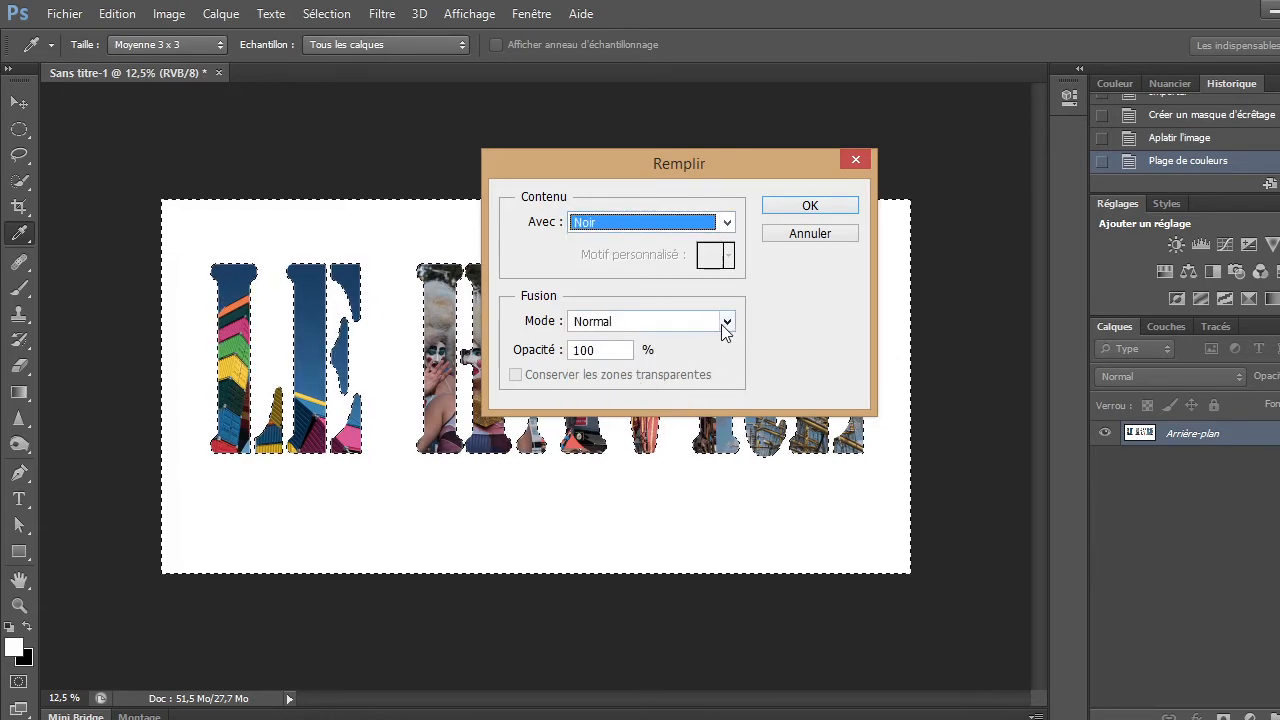
left_click(814, 205)
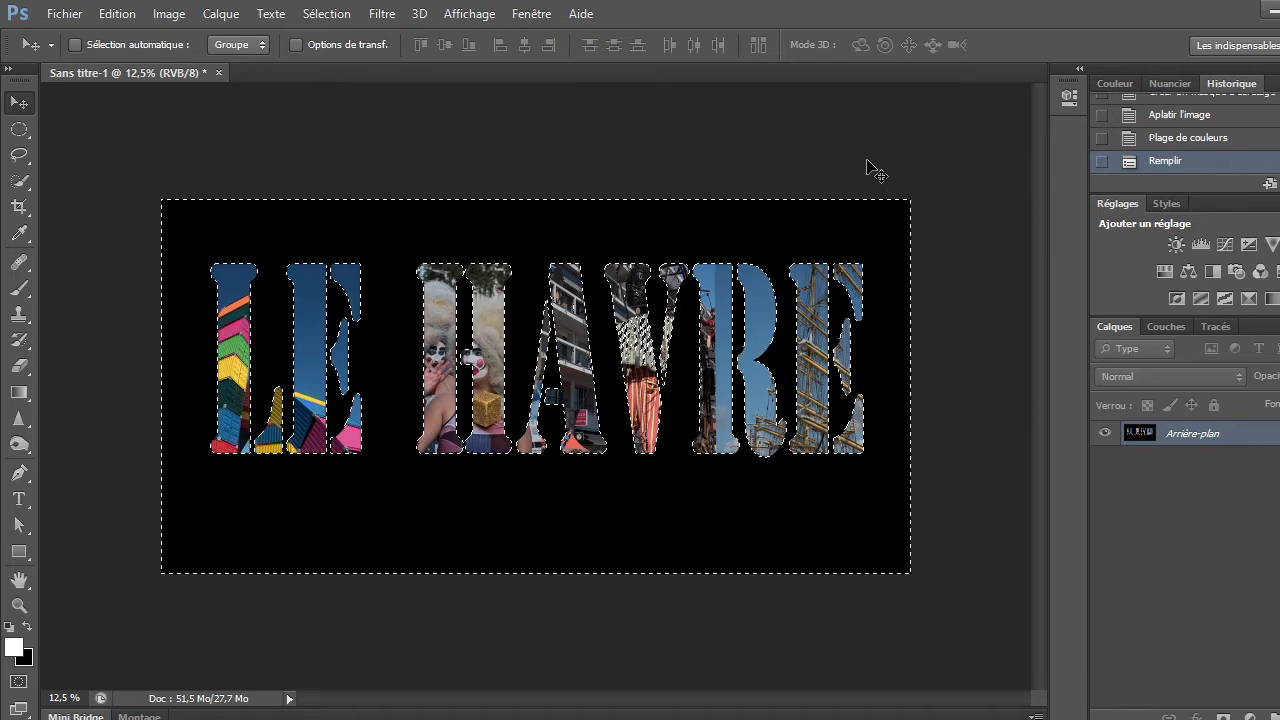
left_click(324, 14)
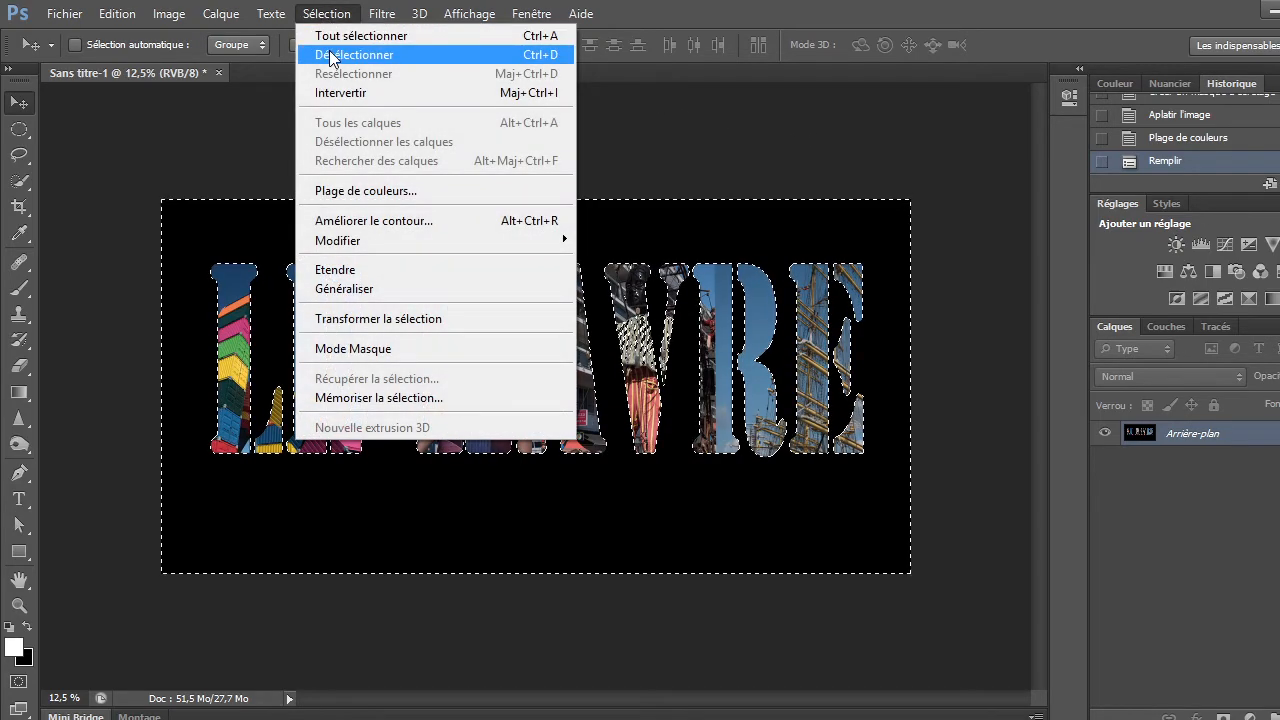
left_click(330, 54)
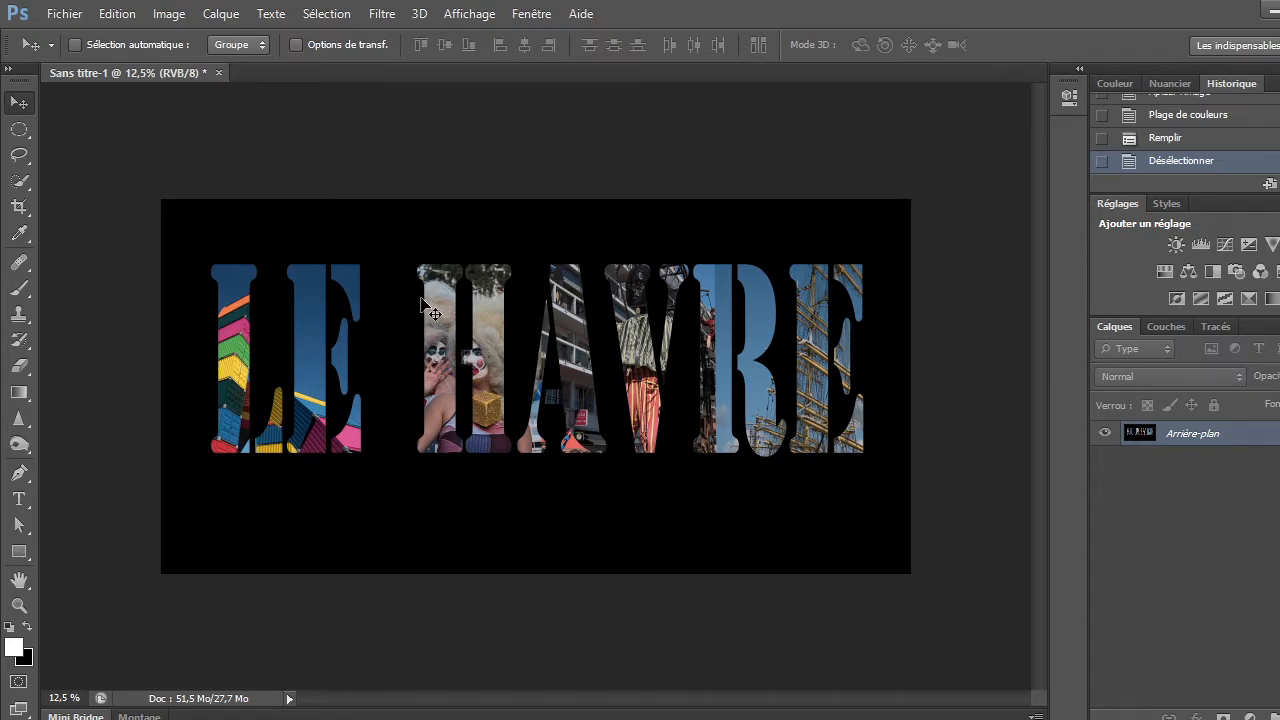
Close the composition without saving and create a new 6000 x 3000 px RGB document at 300 pixels/inch with a white background.
left_click(218, 73)
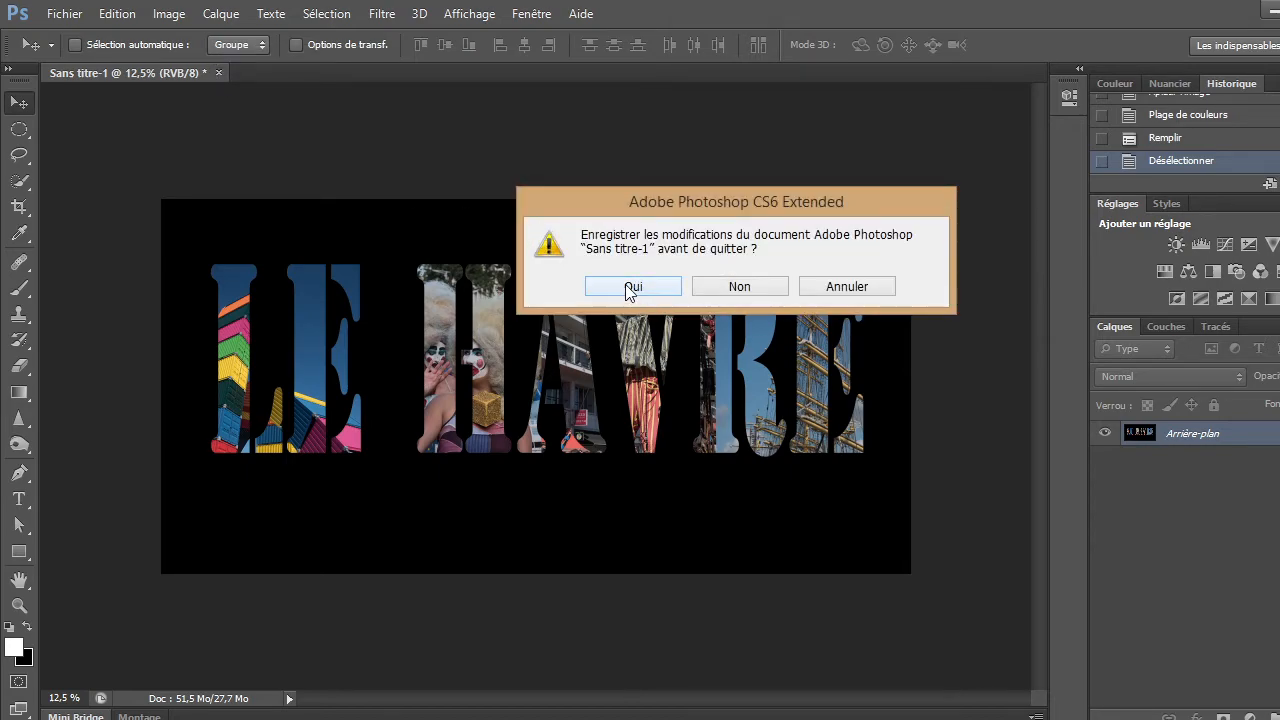
left_click(716, 287)
left_click(64, 14)
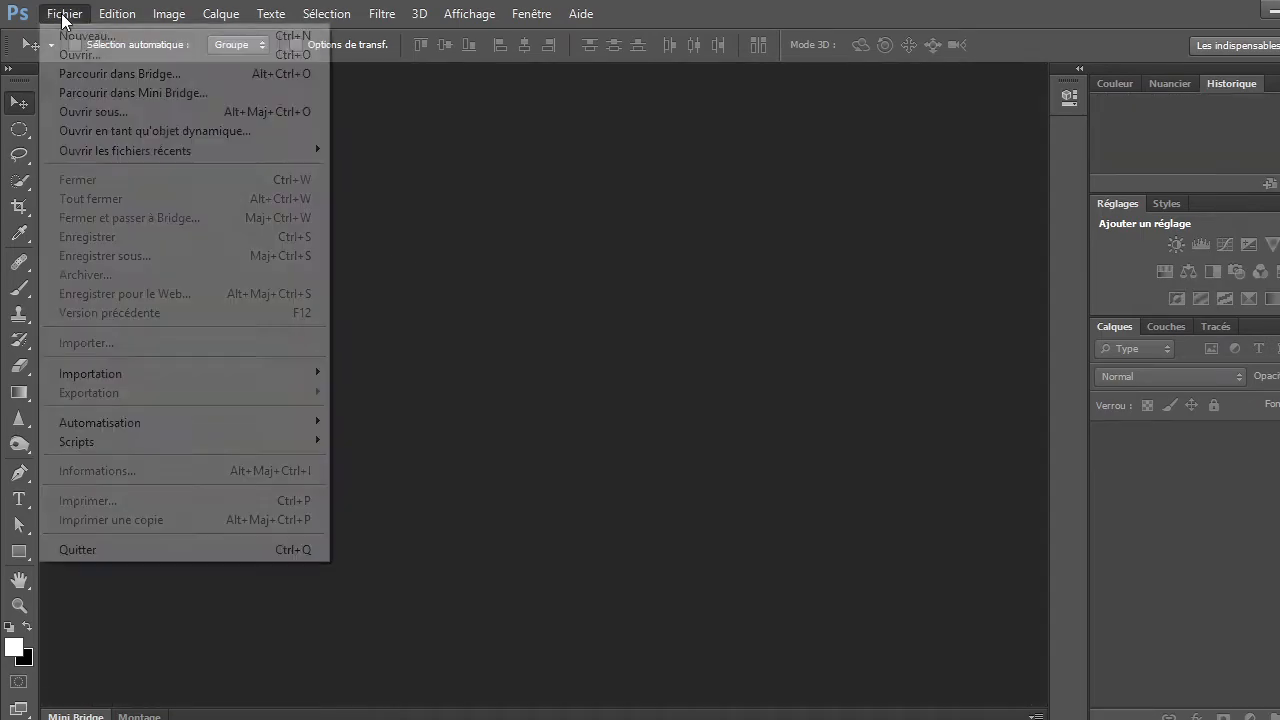
left_click(62, 35)
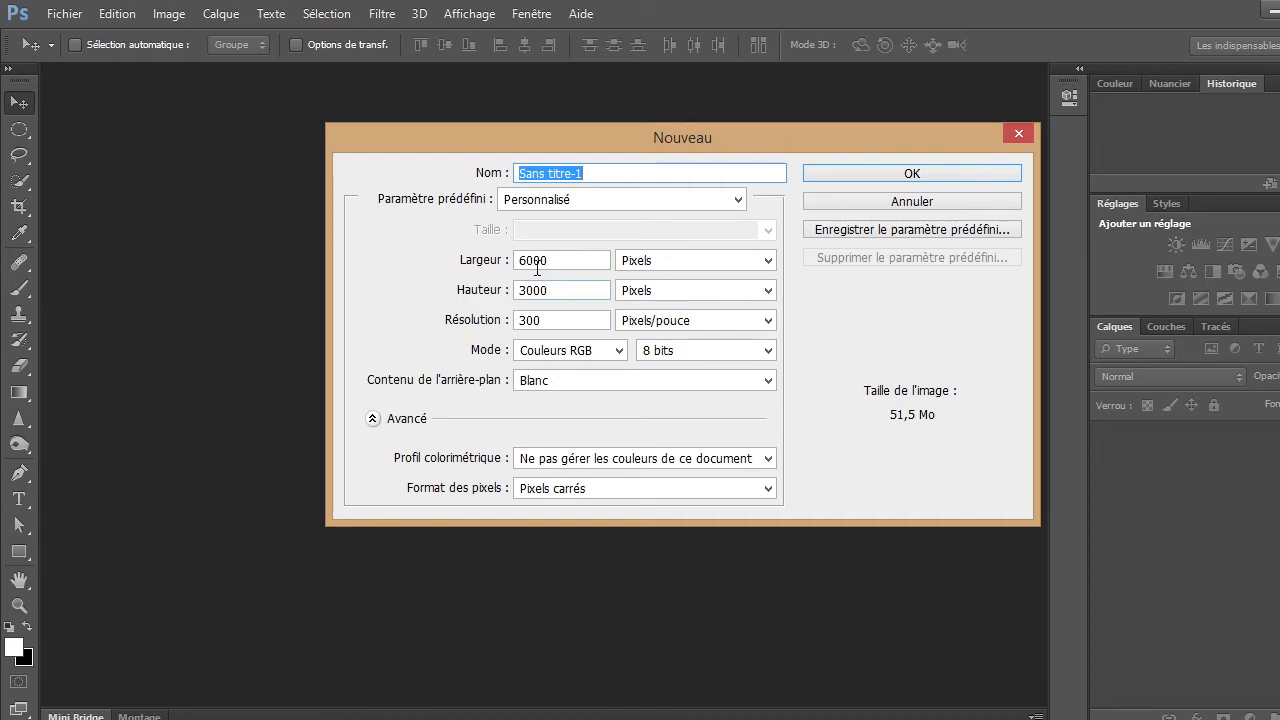
left_click(894, 174)
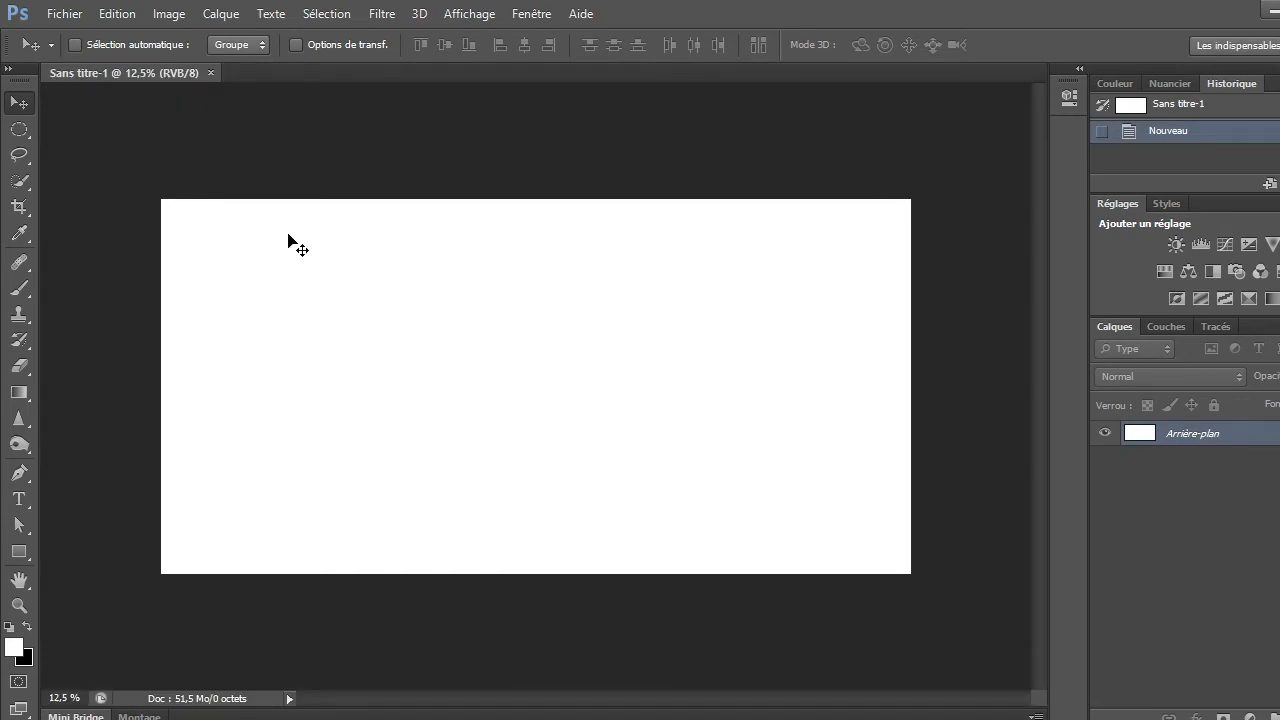
Place photo 1 from the ecretage folder into the document and move it to the canvas's left edge.
left_click(64, 16)
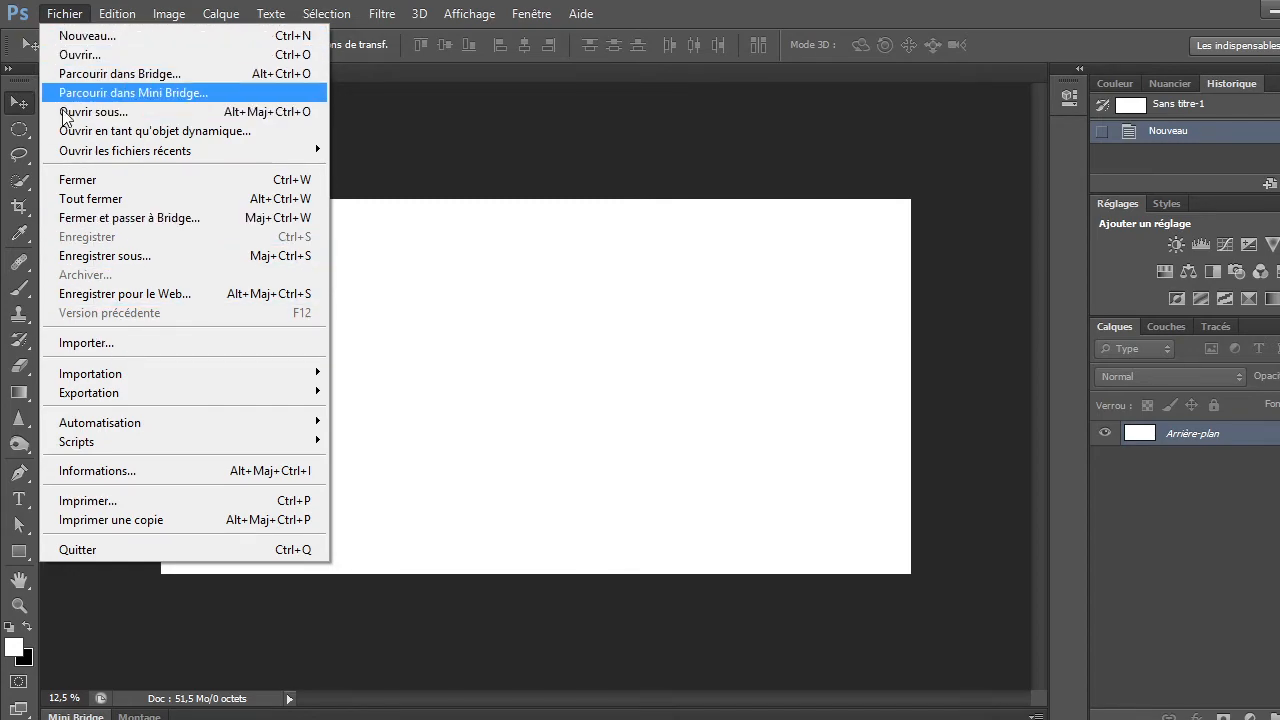
left_click(132, 346)
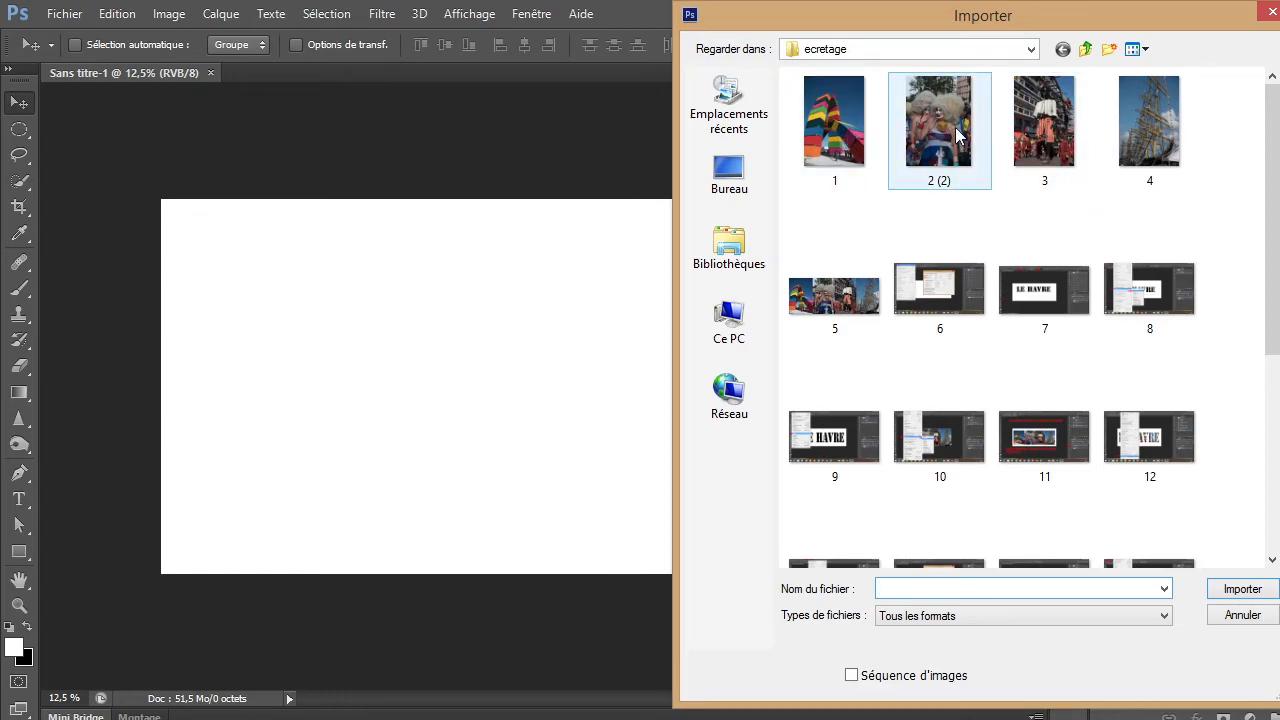
left_click(840, 125)
left_click(1233, 589)
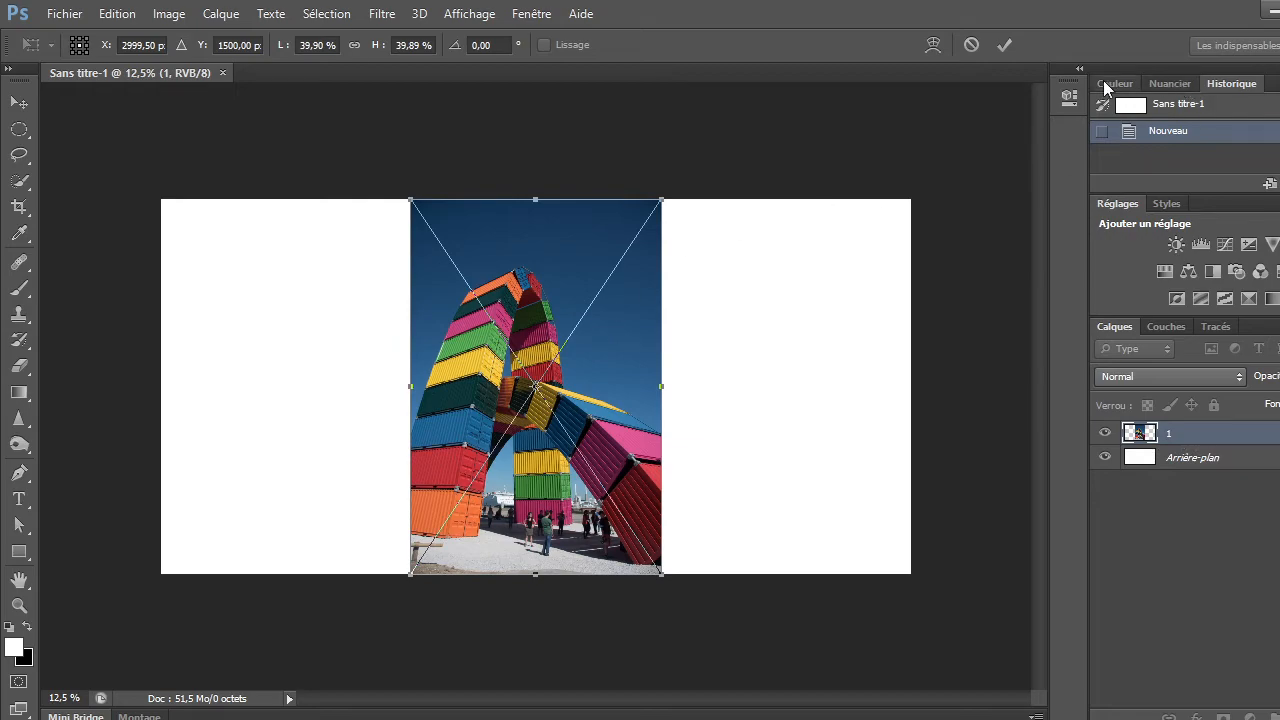
left_click(1005, 44)
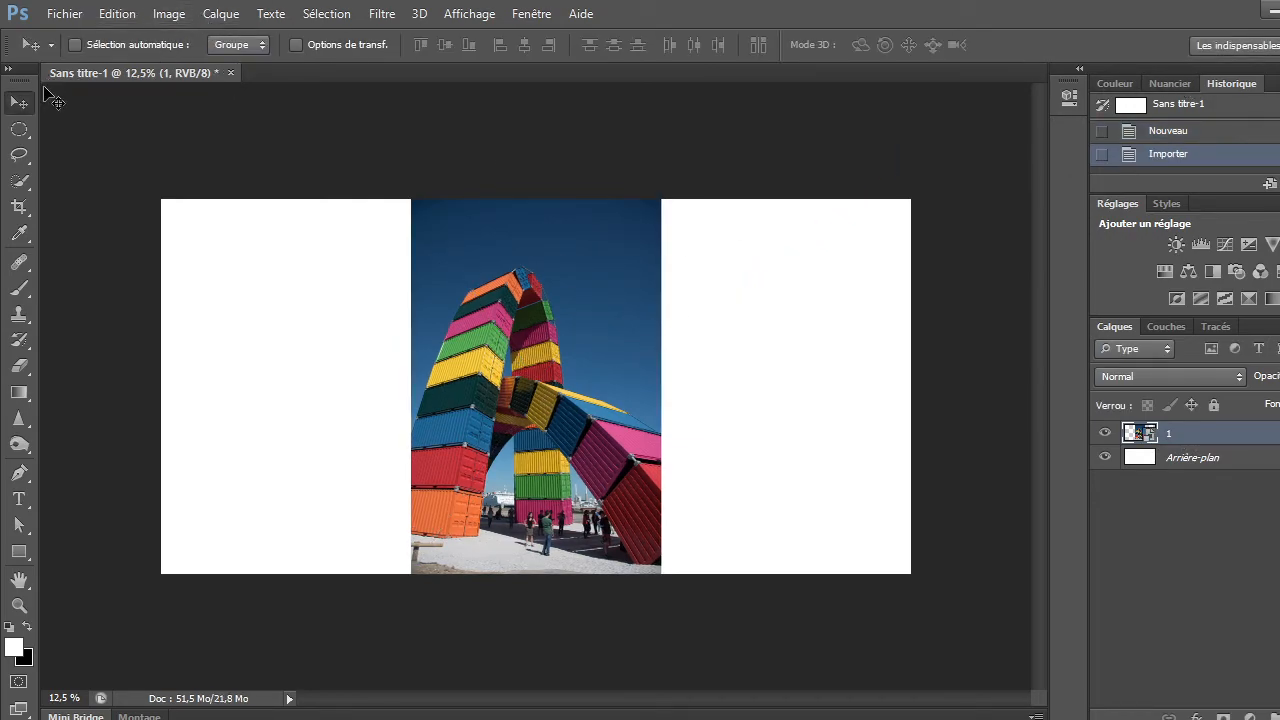
left_click_drag(484, 334, 236, 336)
Place photo 2 (2) from the ecretage folder in the centre of the canvas.
left_click(62, 14)
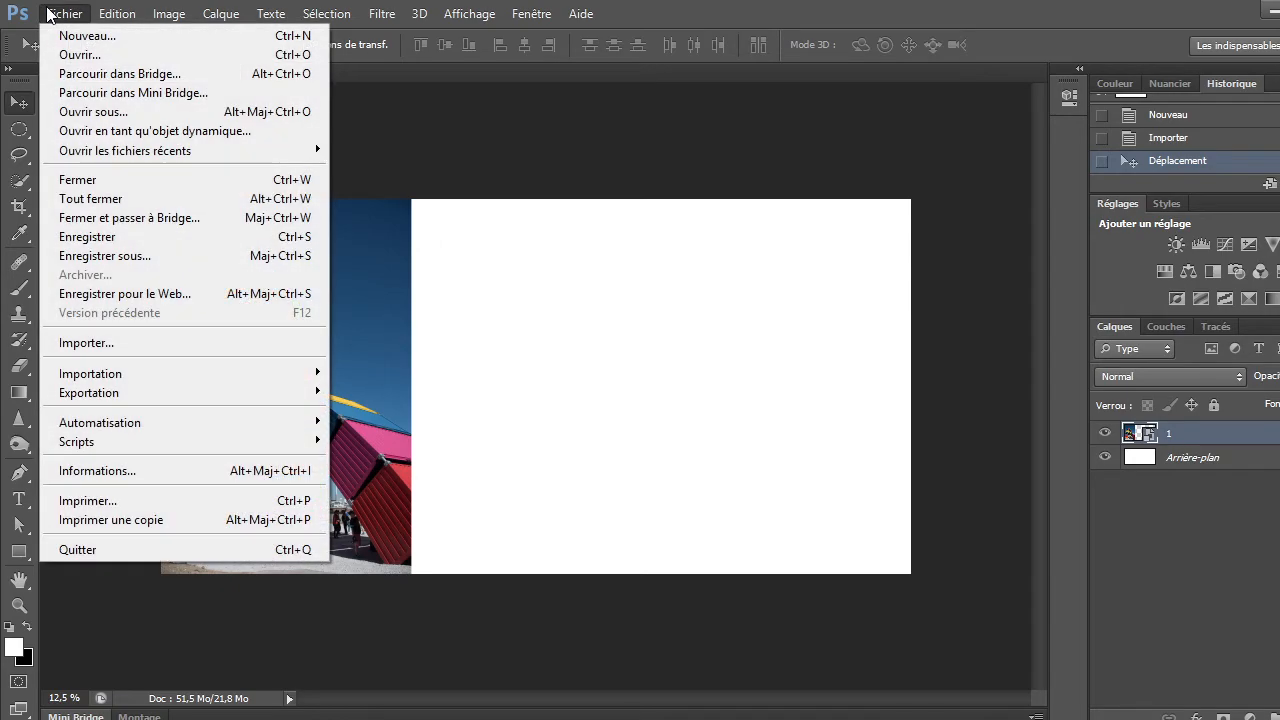
left_click(151, 343)
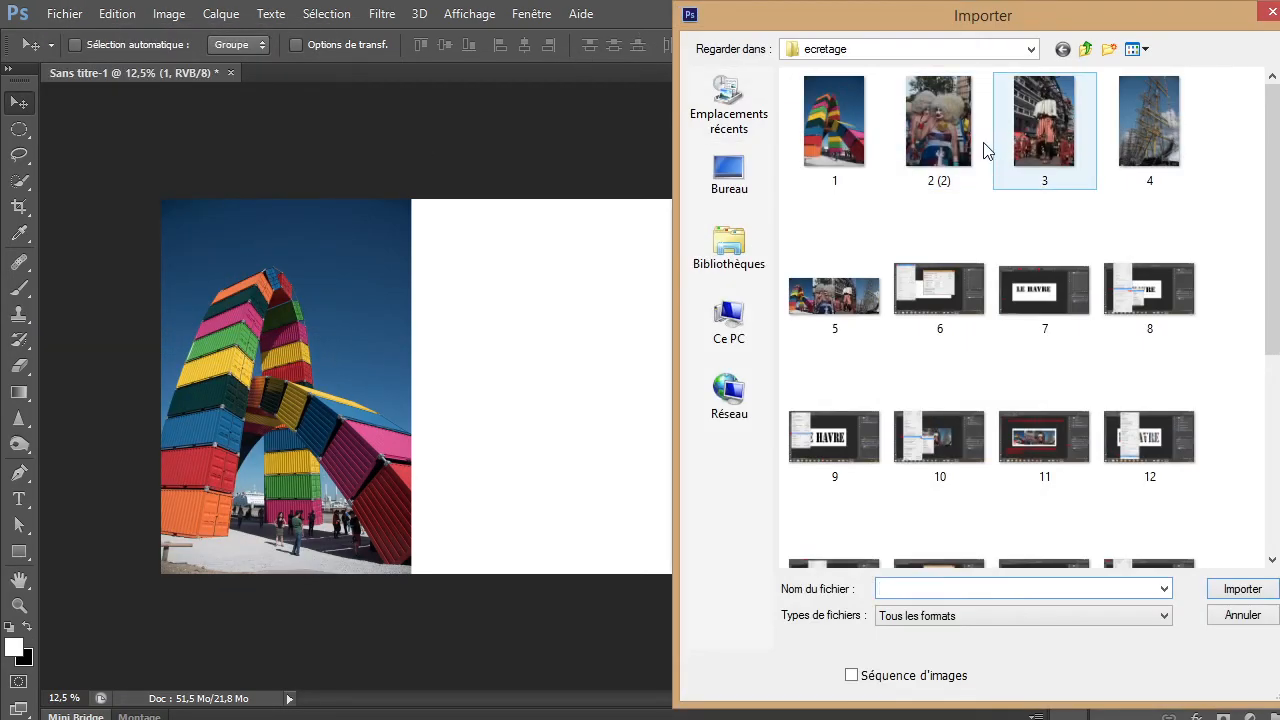
double_click(933, 113)
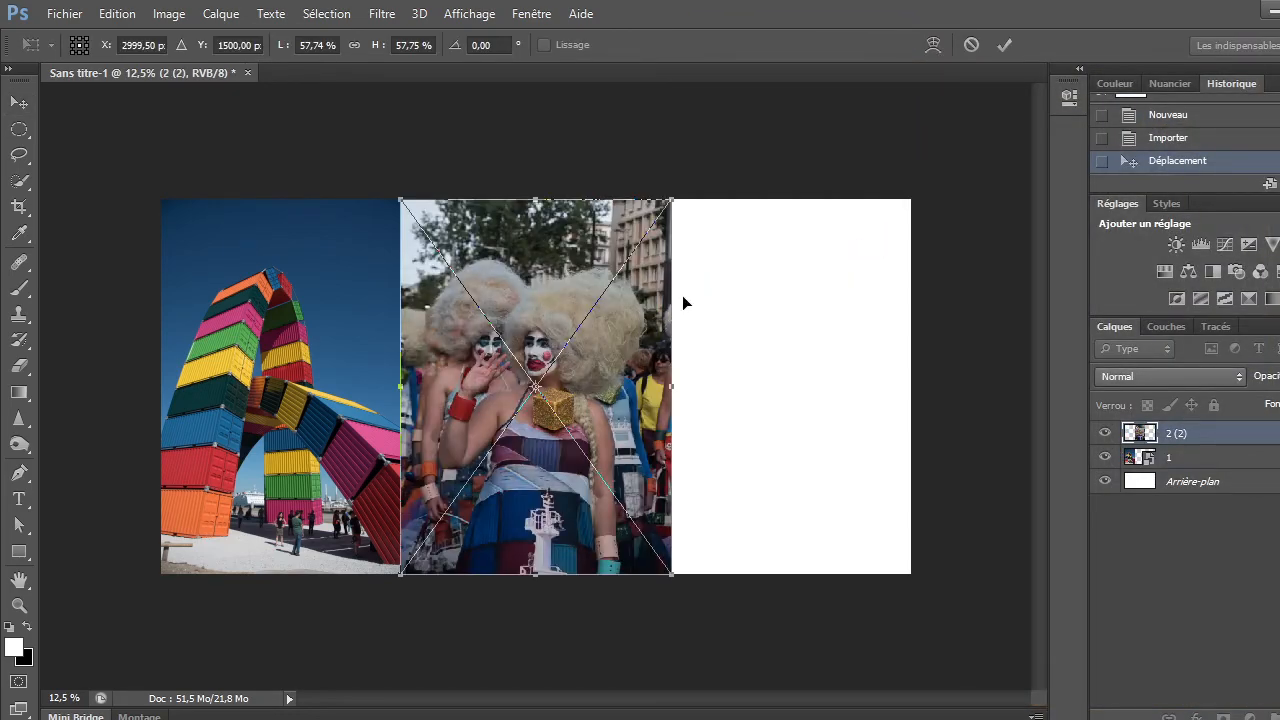
left_click(1005, 45)
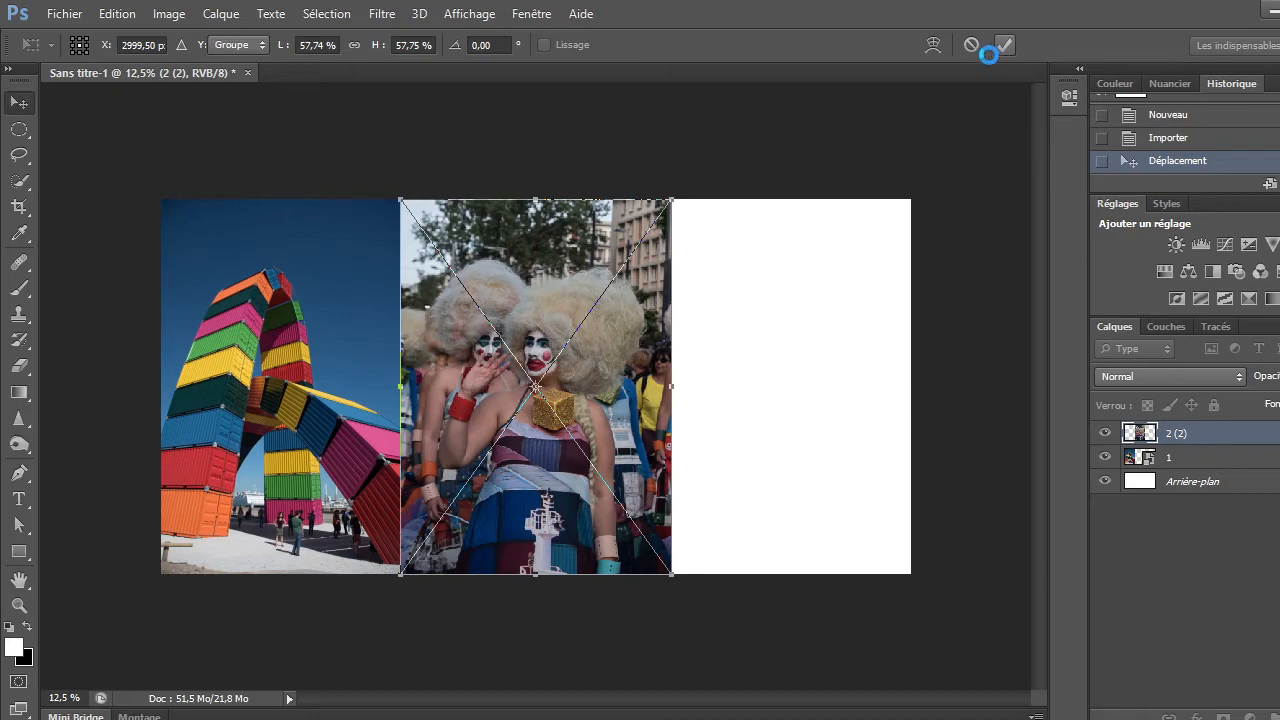
Place photo 3 from the ecretage folder and move it to the canvas's right edge, filling the remaining white area.
left_click(78, 16)
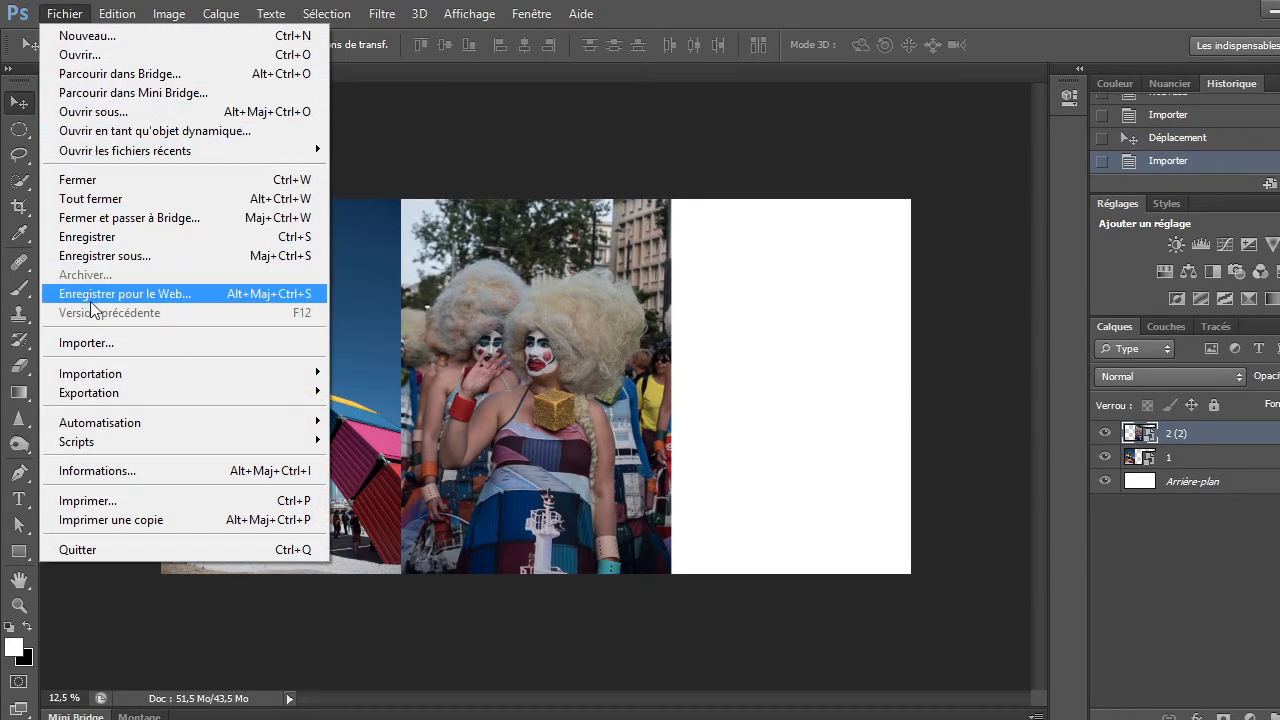
left_click(100, 342)
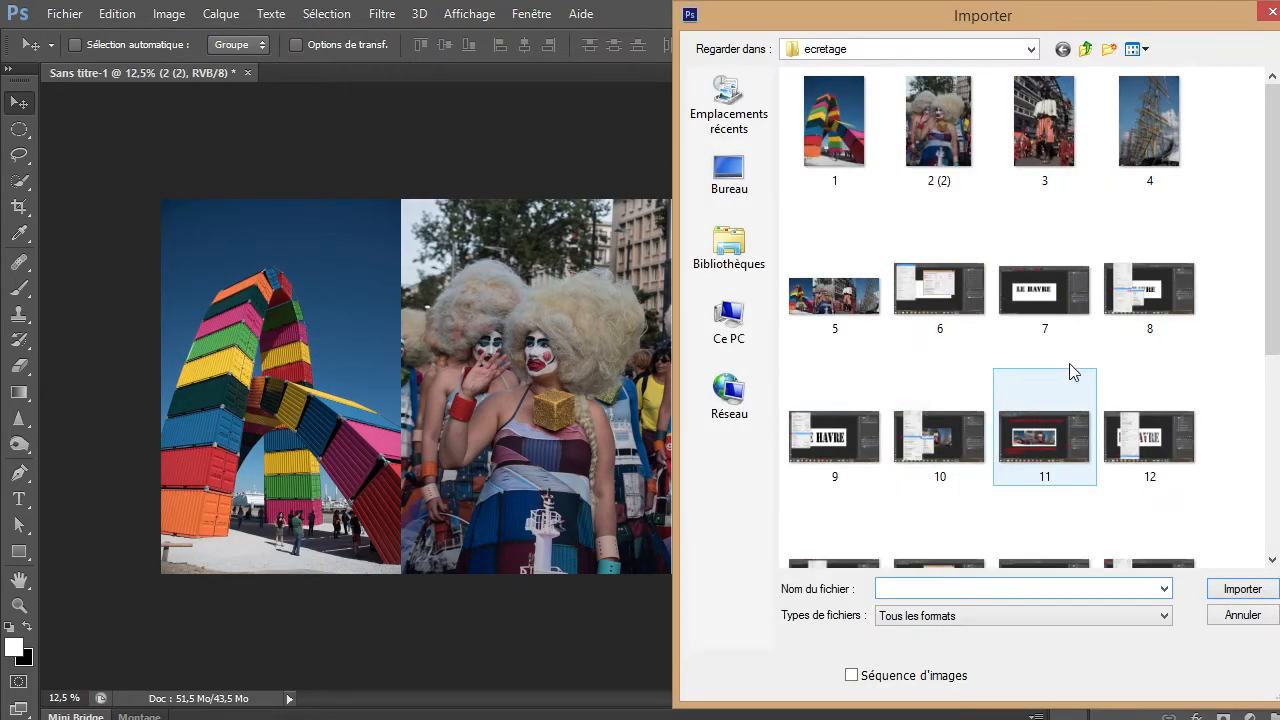
double_click(1053, 138)
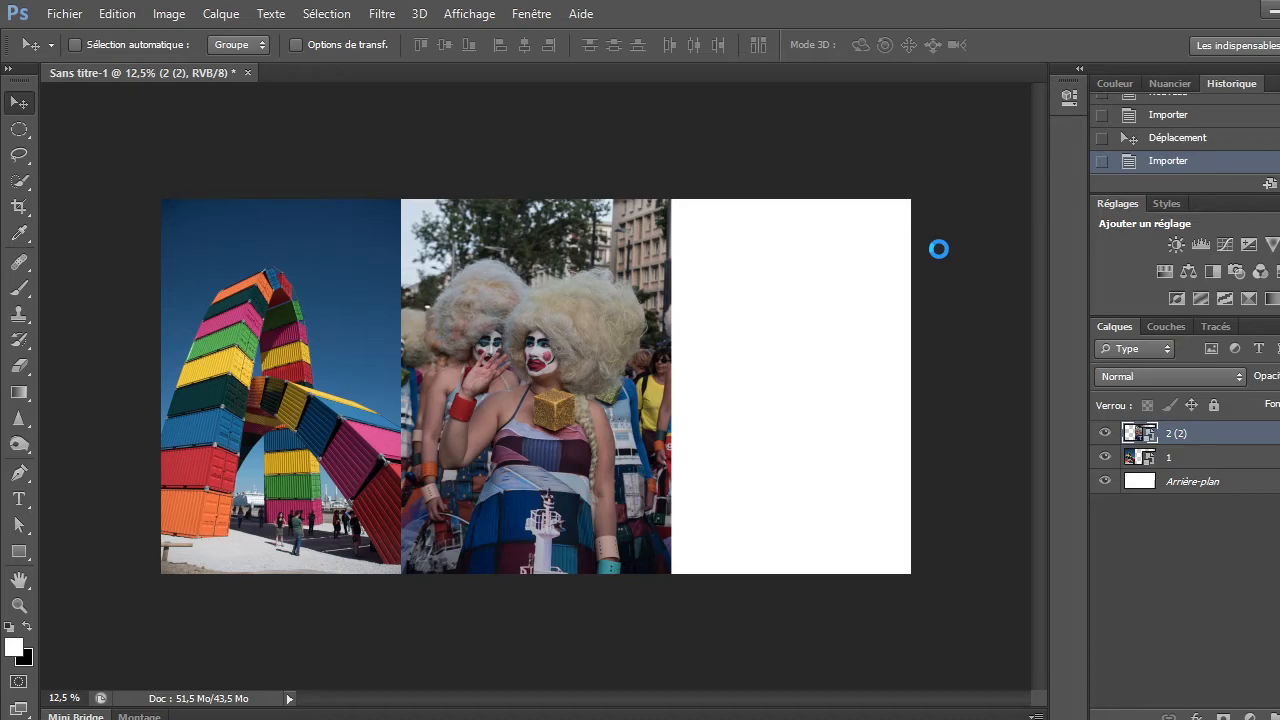
left_click_drag(522, 347, 772, 347)
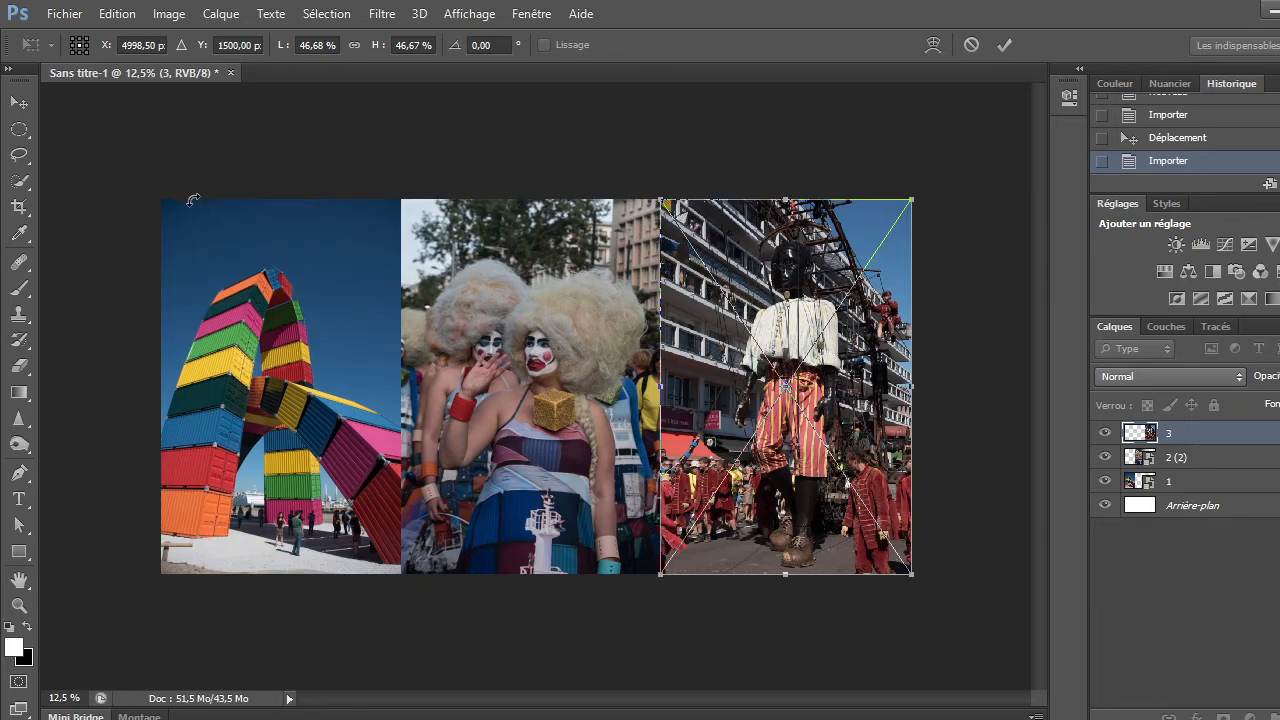
left_click(1004, 47)
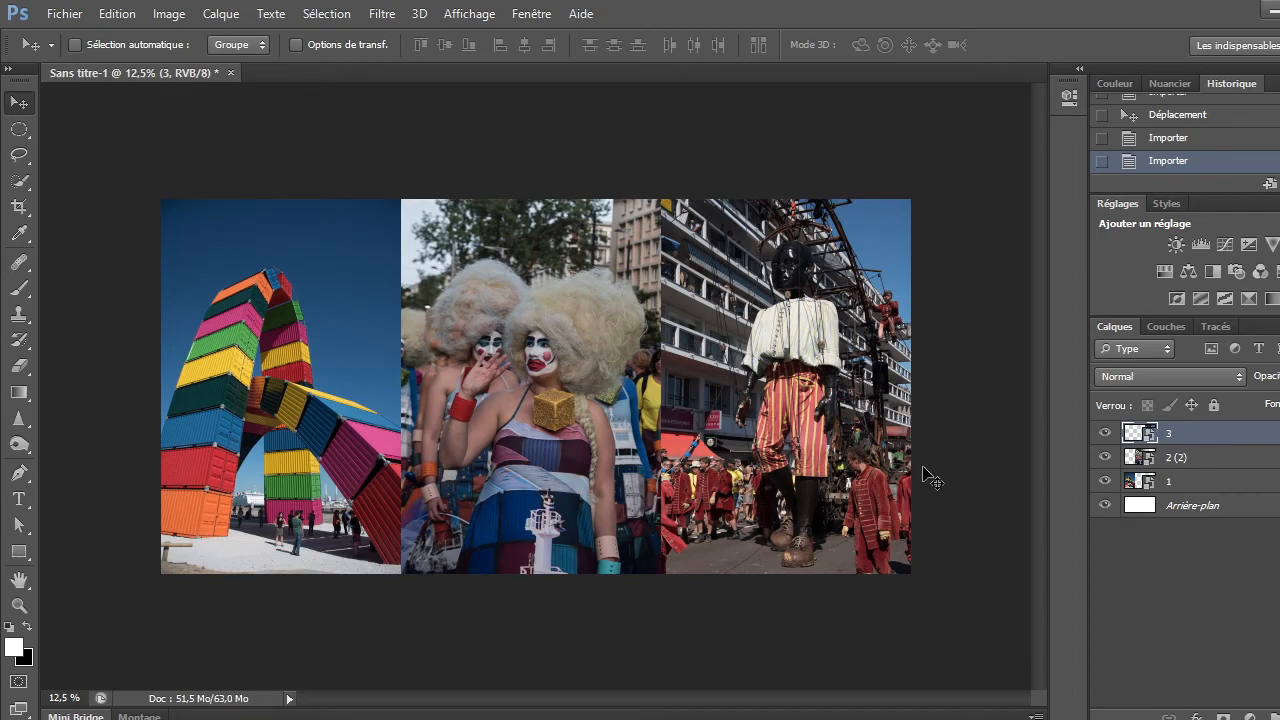
Flatten the three placed photos and the background into a single layer.
left_click(1199, 517)
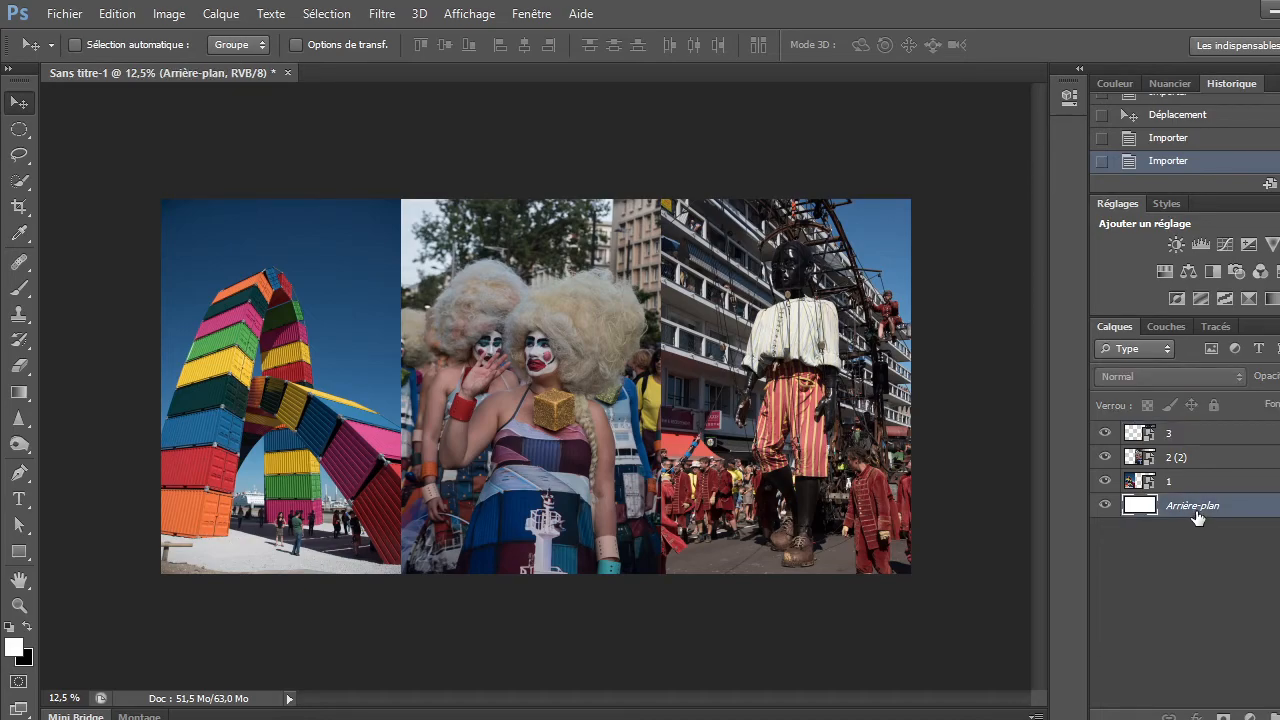
right_click(1197, 515)
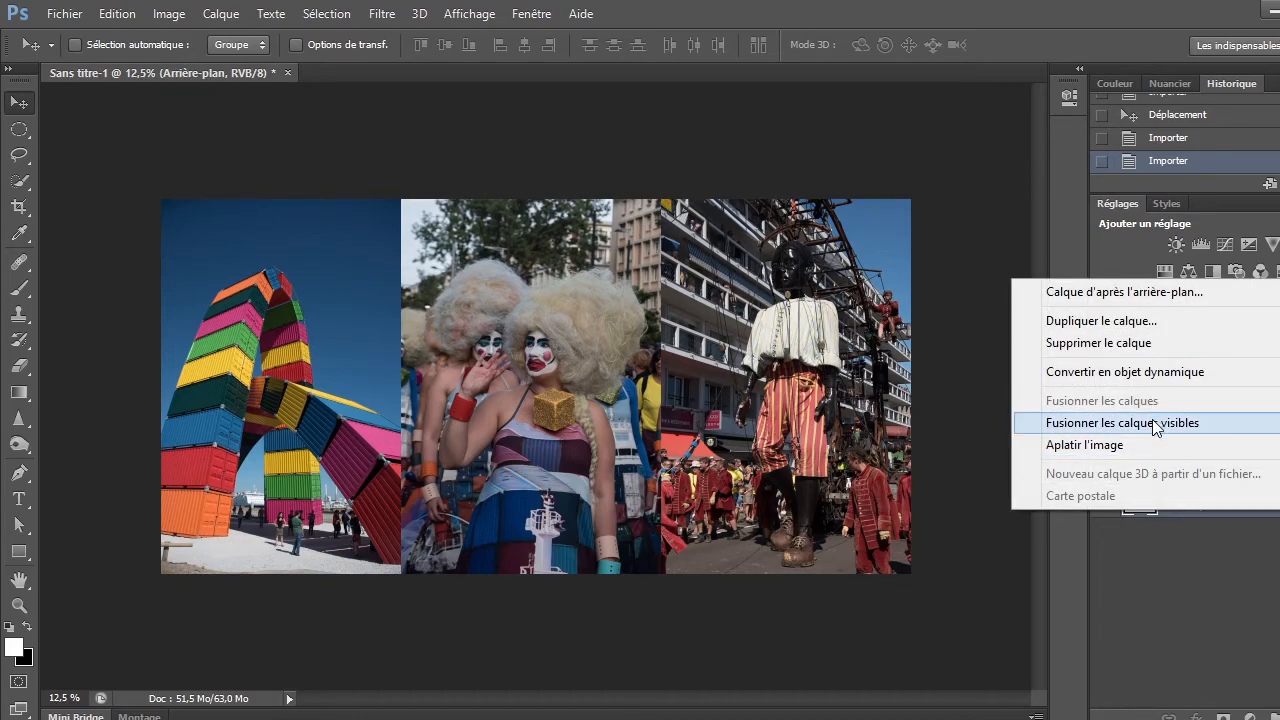
left_click(1164, 451)
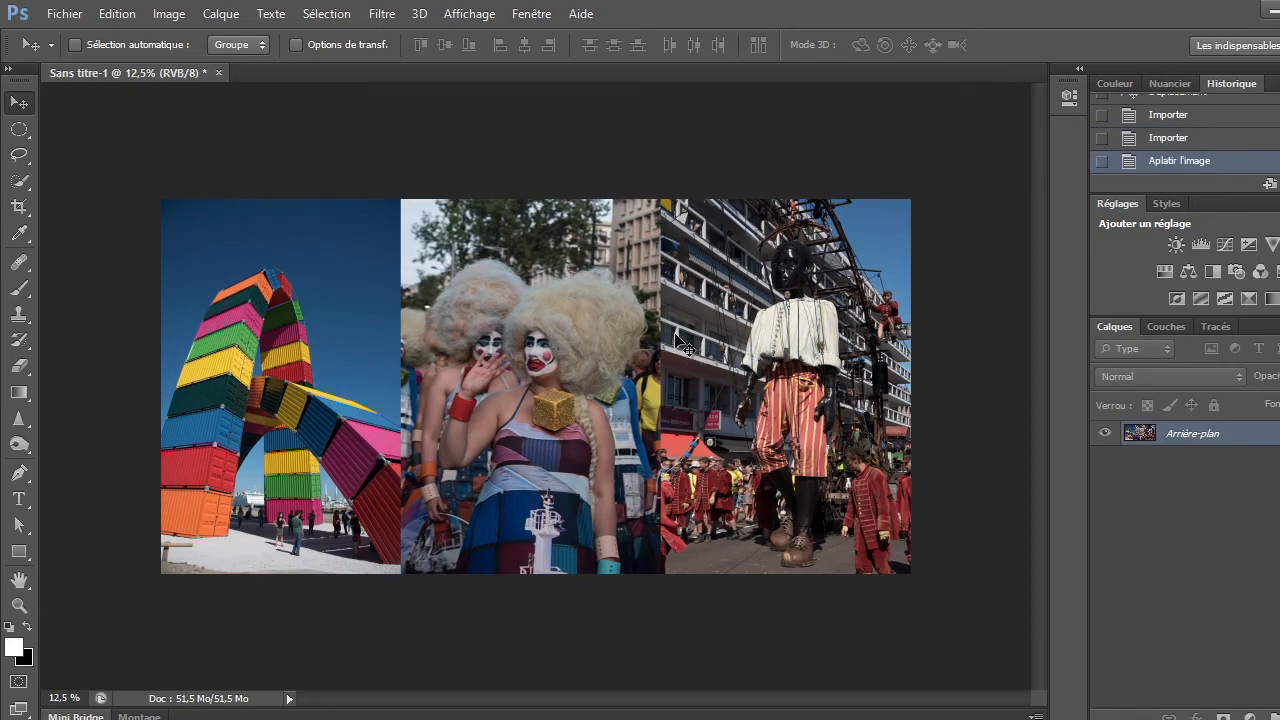
Close the montage, saving it as the JPEG Sans titre-1.jpg in the ecretage folder and replacing the existing file.
left_click(217, 74)
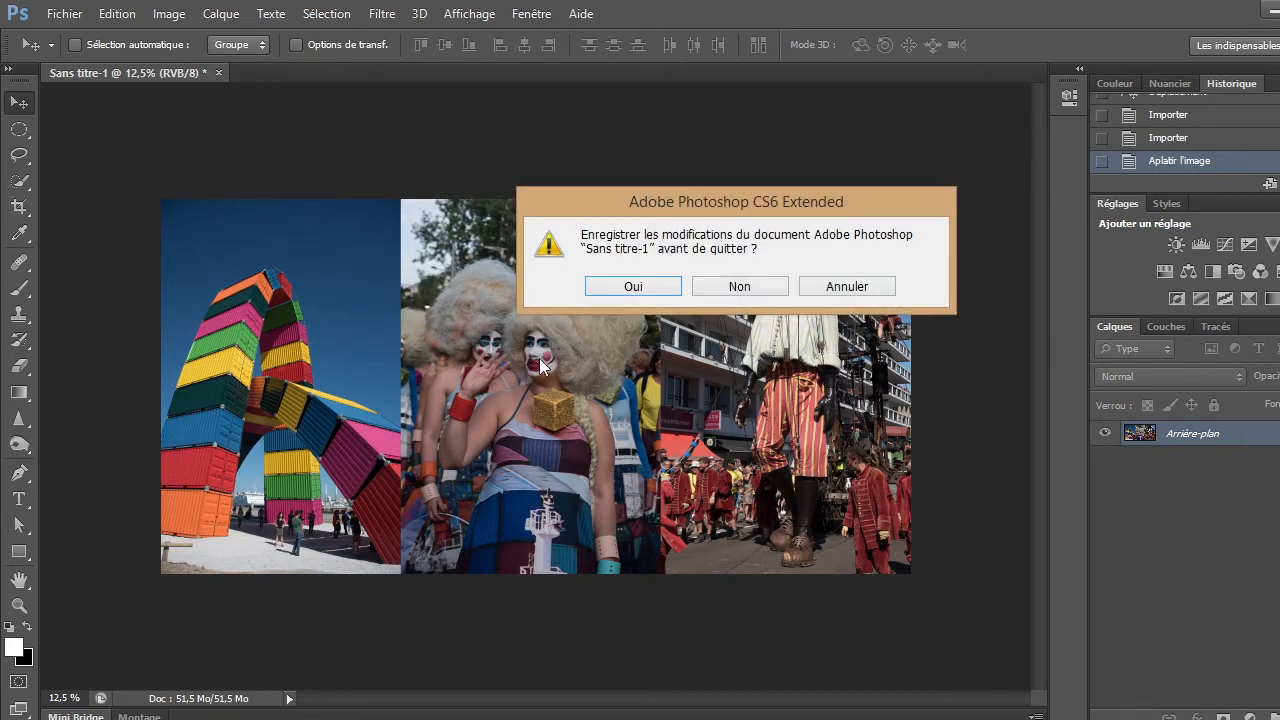
left_click(636, 288)
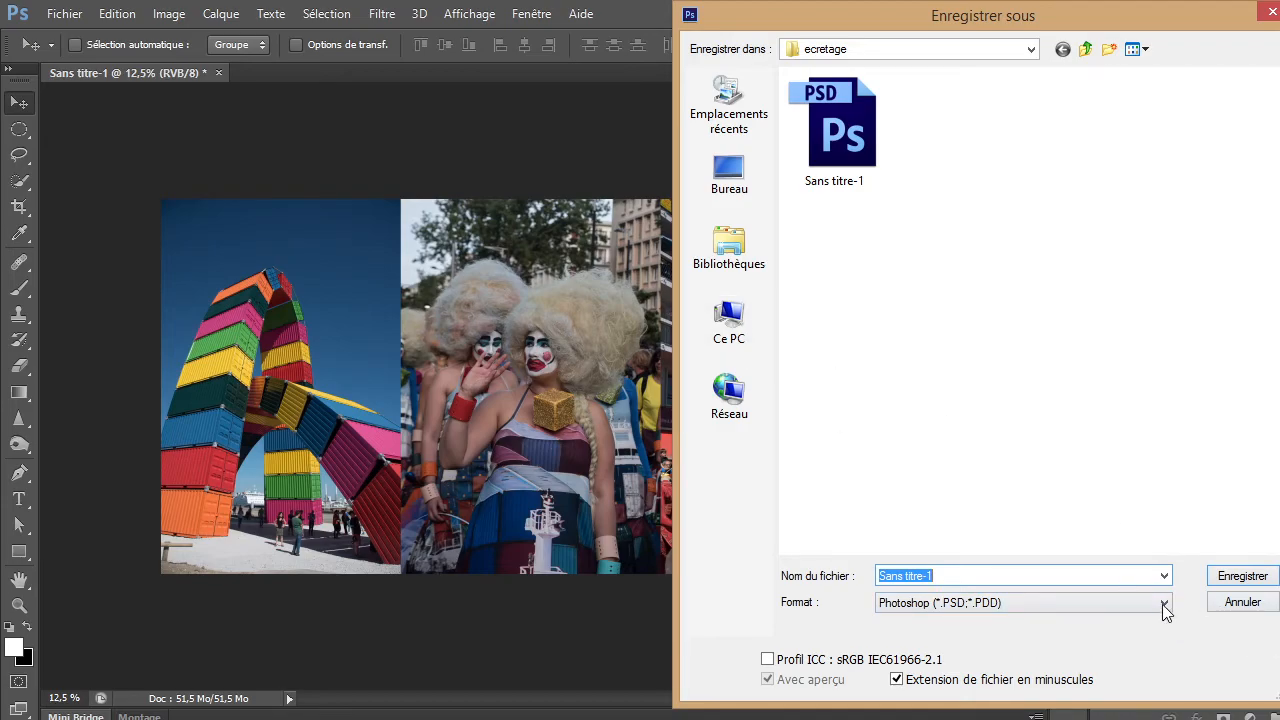
left_click(1163, 605)
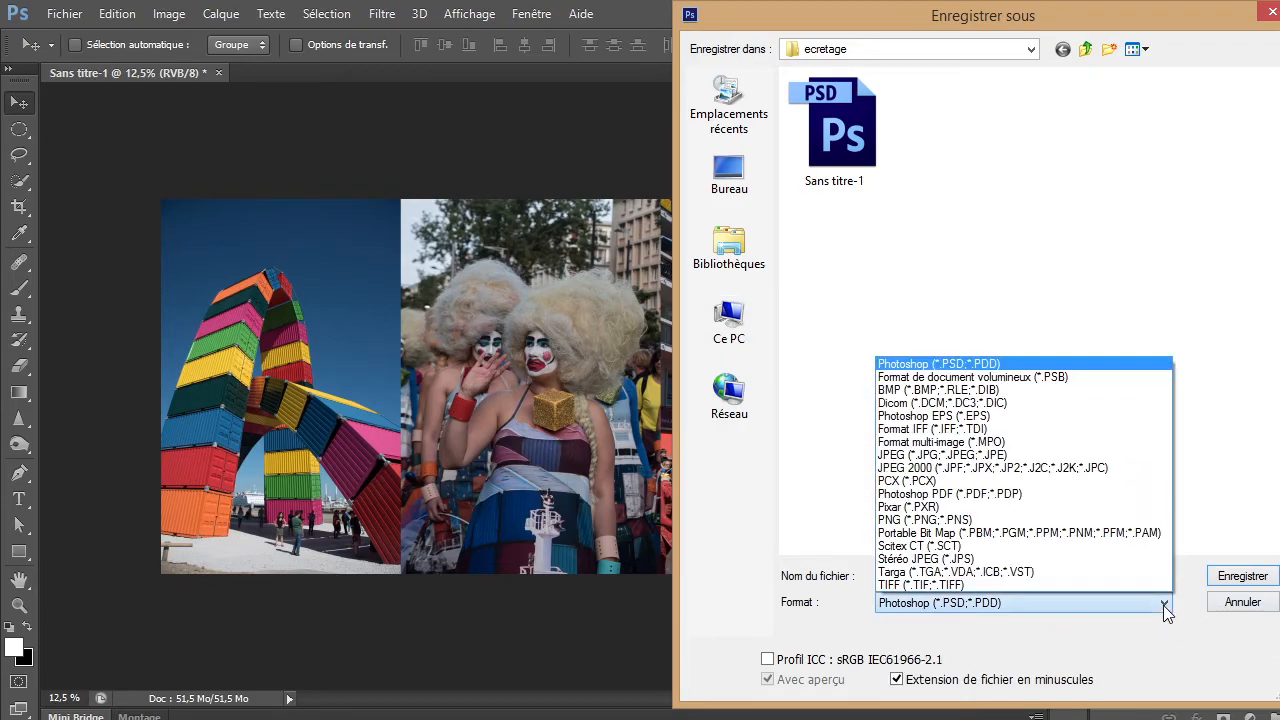
left_click(1031, 458)
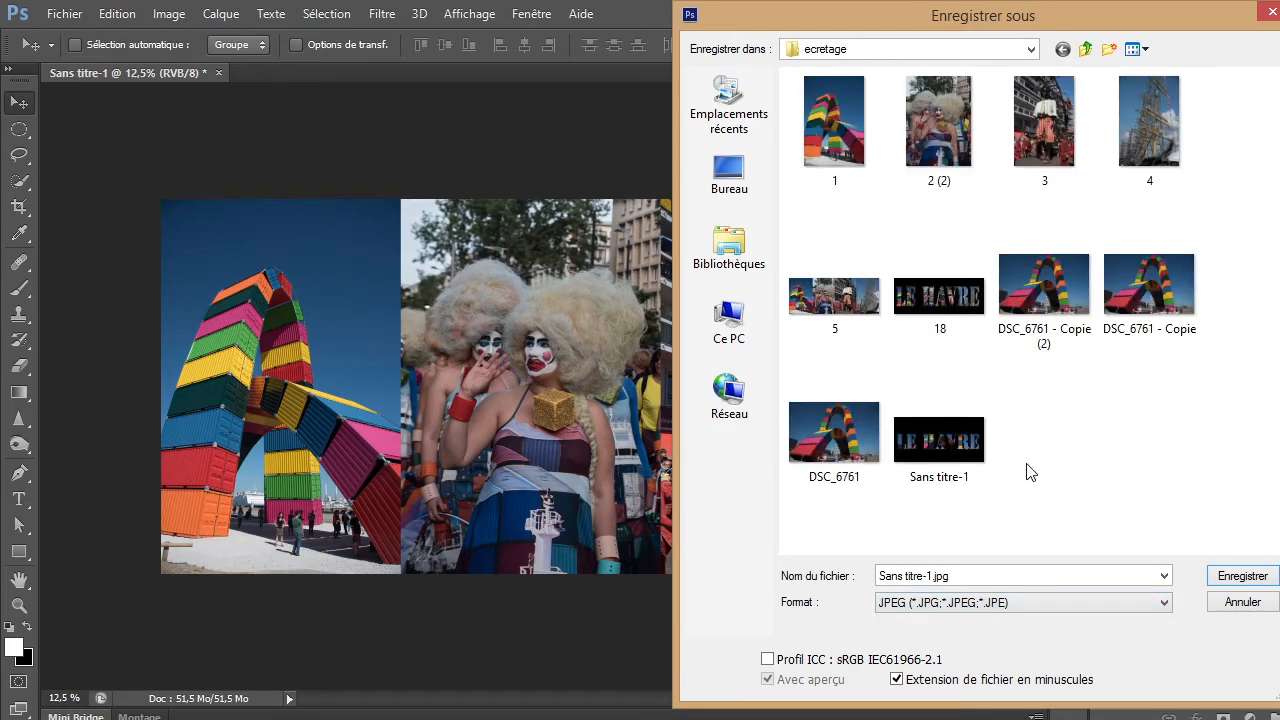
left_click(1231, 580)
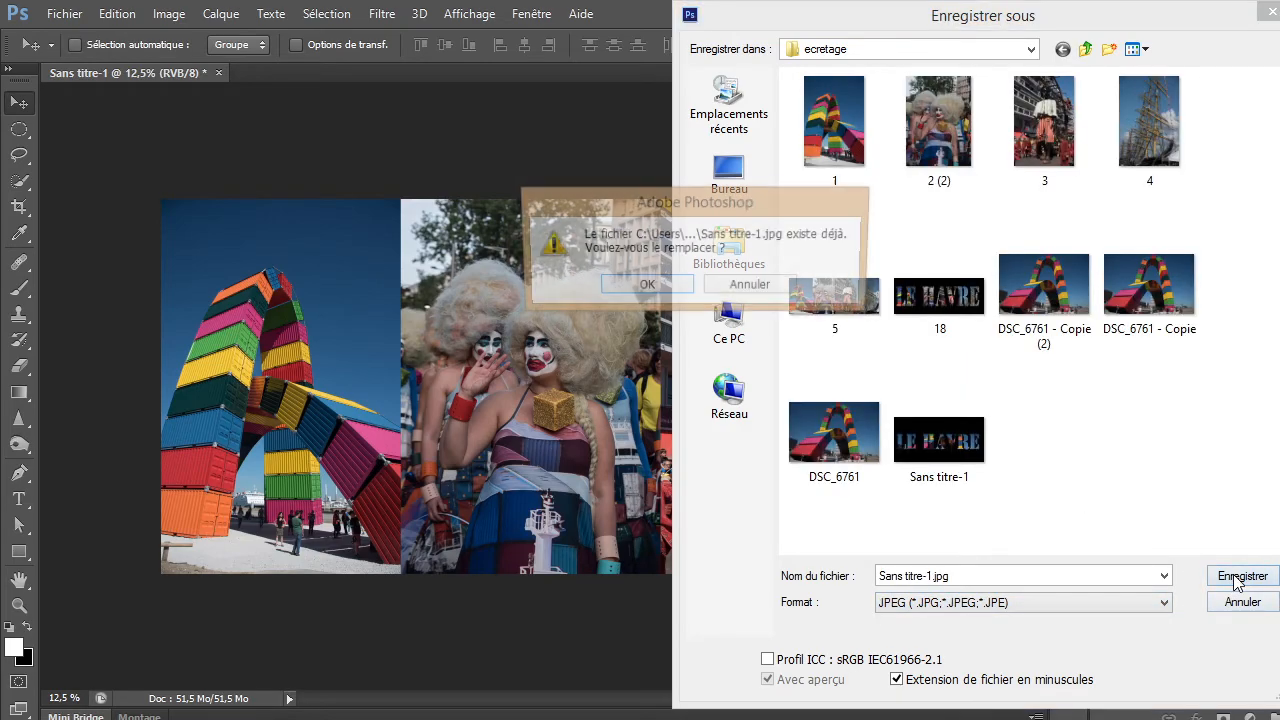
left_click(680, 290)
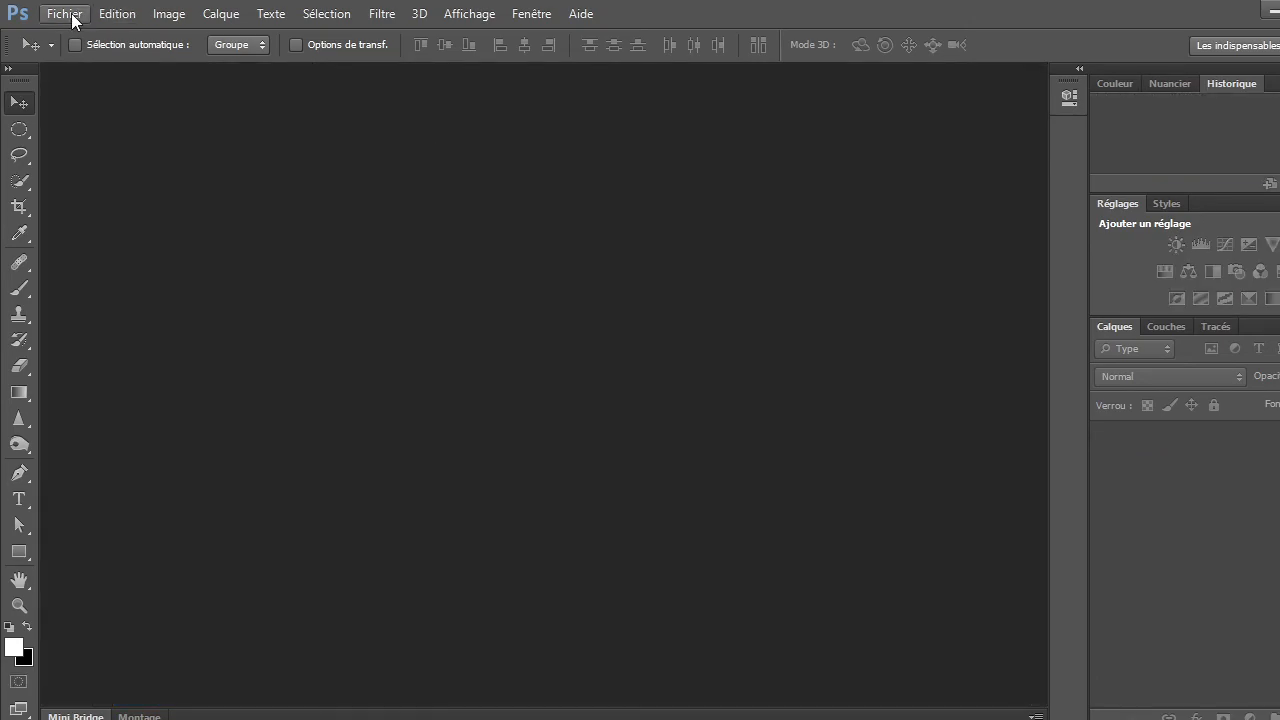
Create a new 6000 x 3000 px RGB document at 300 pixels/inch with a white background.
left_click(66, 15)
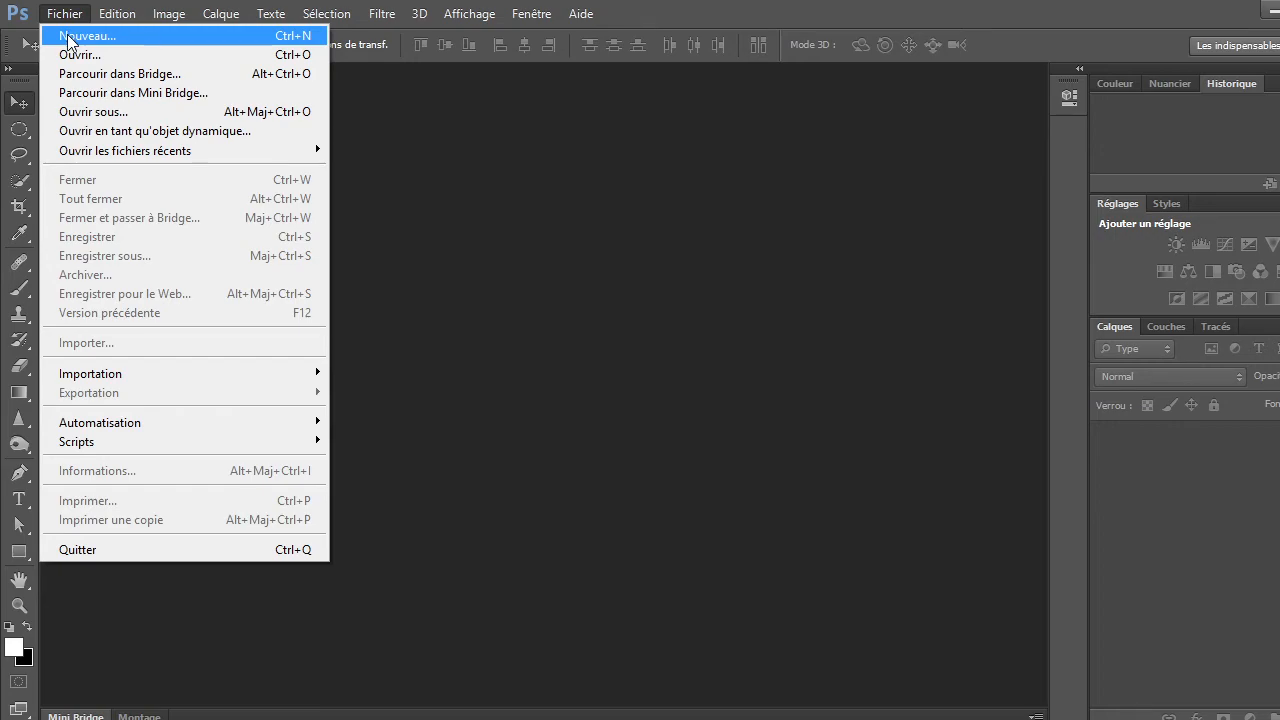
left_click(70, 35)
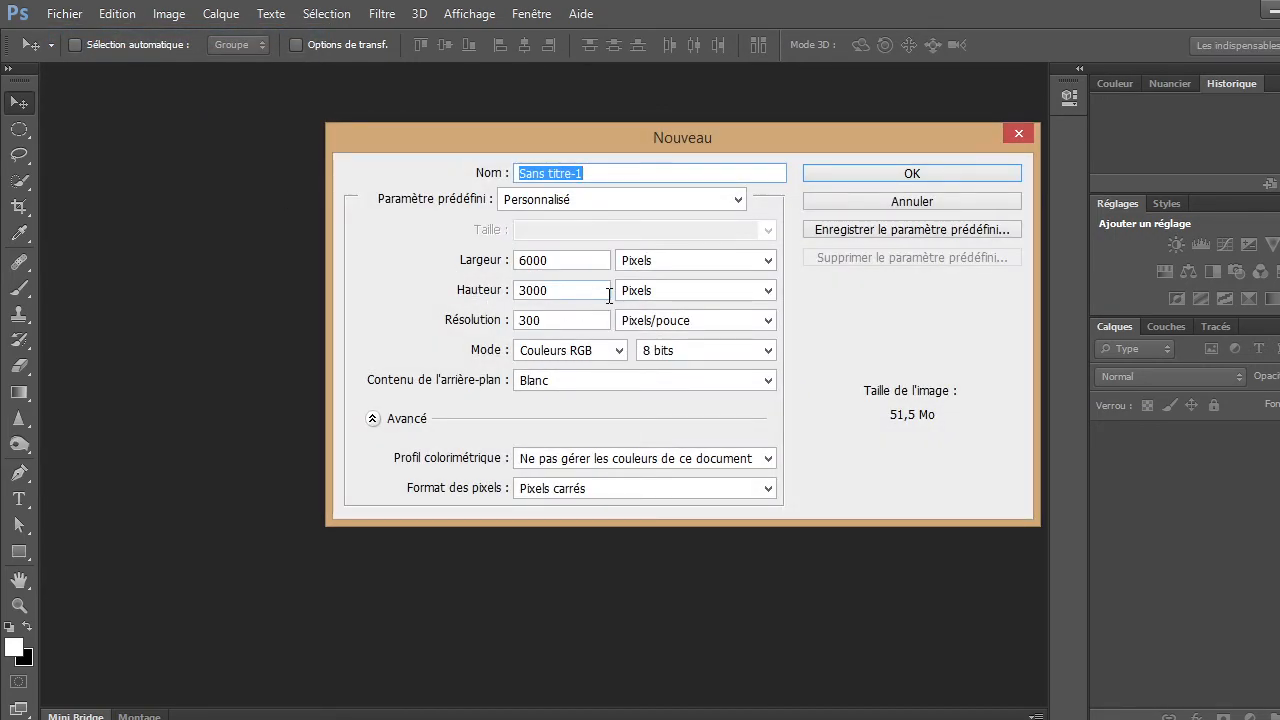
left_click(834, 175)
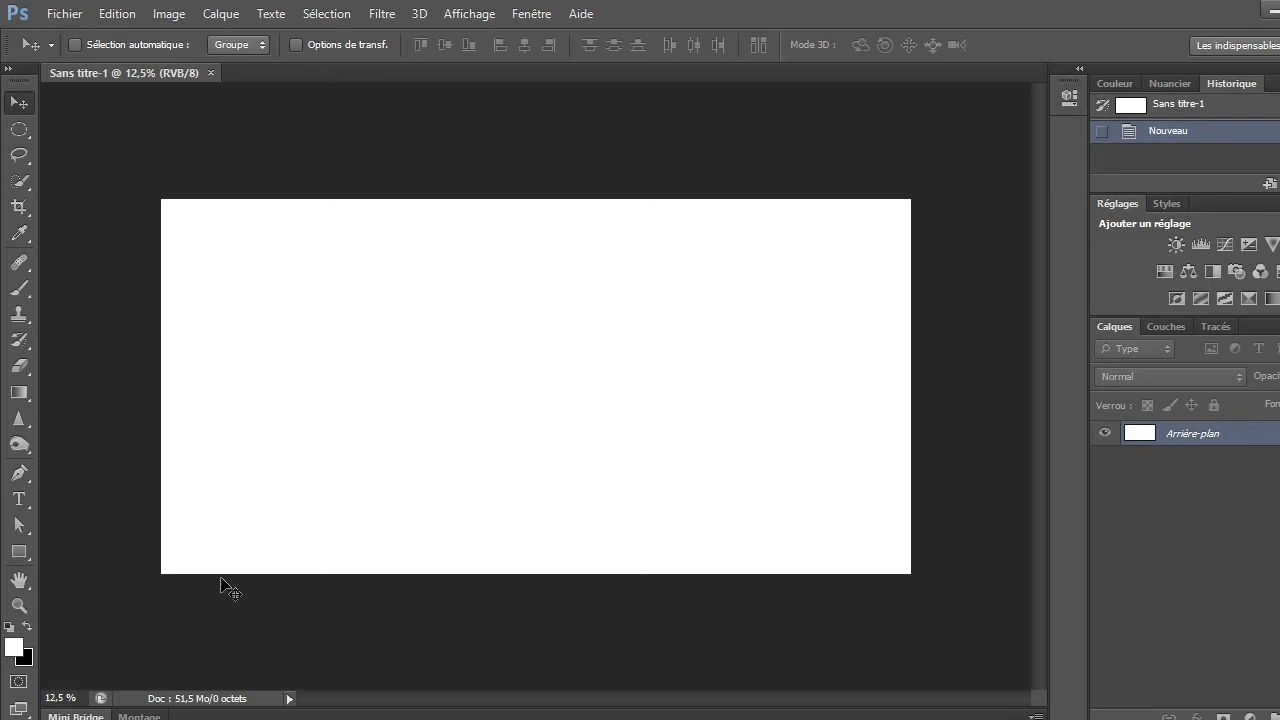
Draw a text box across the canvas's upper left area and set the text colour to near-black #141212.
left_click(18, 498)
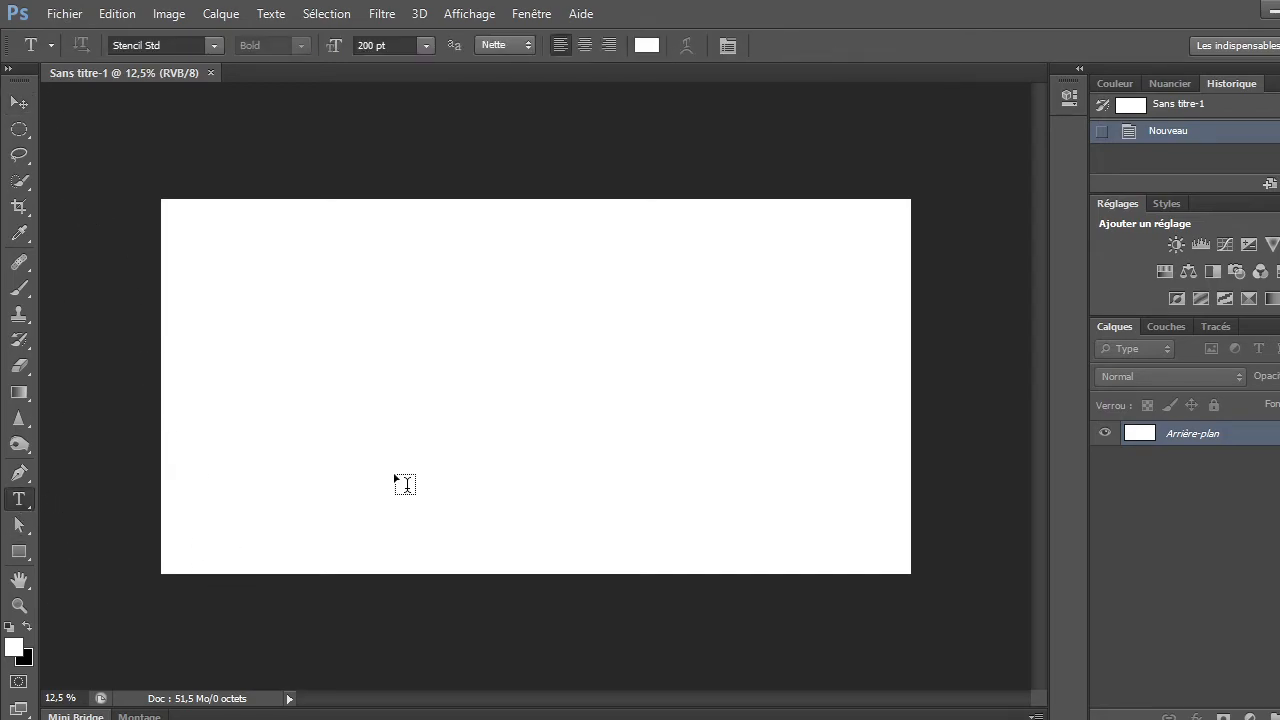
left_click(280, 380)
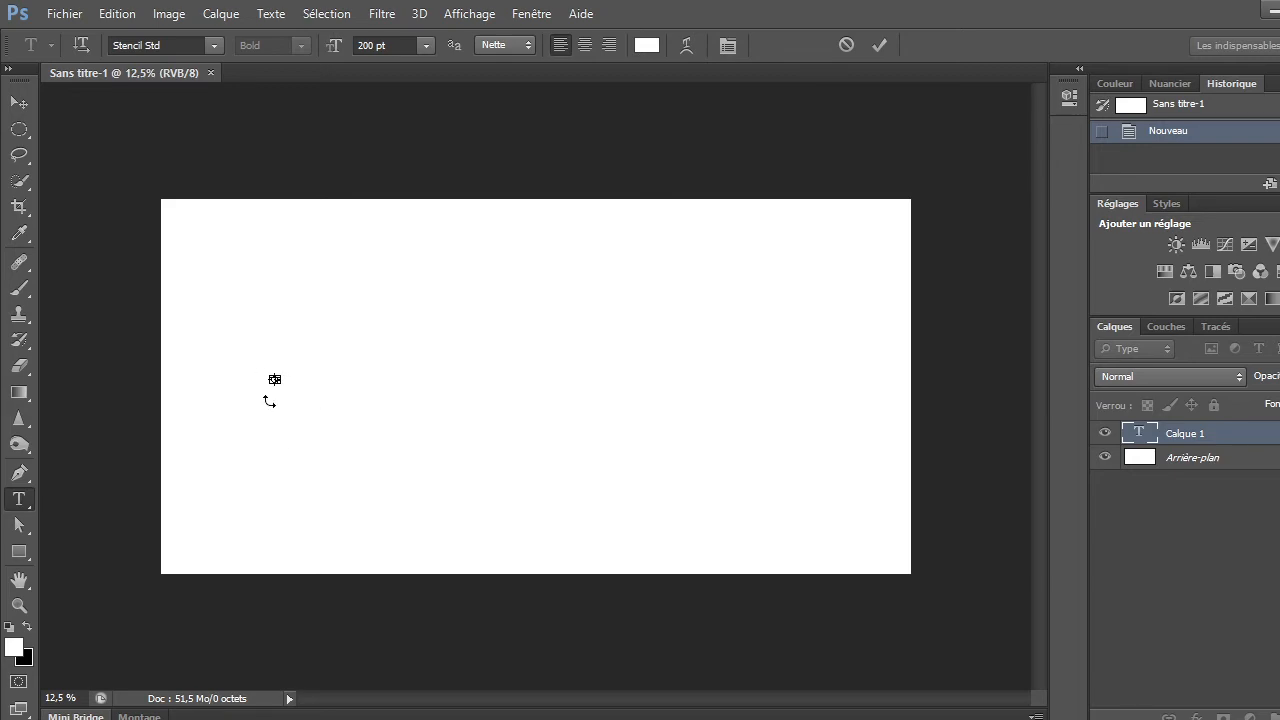
left_click_drag(276, 379, 376, 282)
left_click_drag(376, 283, 623, 234)
key("BackSpace")
left_click(646, 46)
left_click(752, 536)
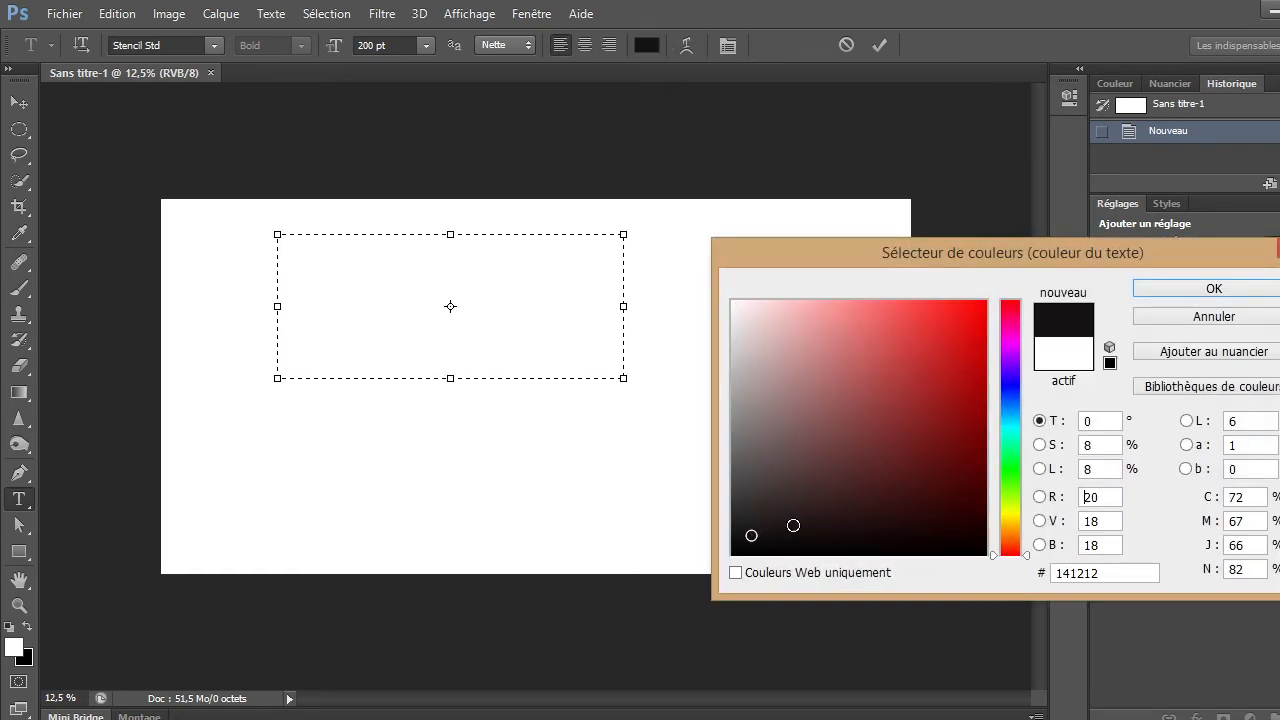
left_click(1165, 287)
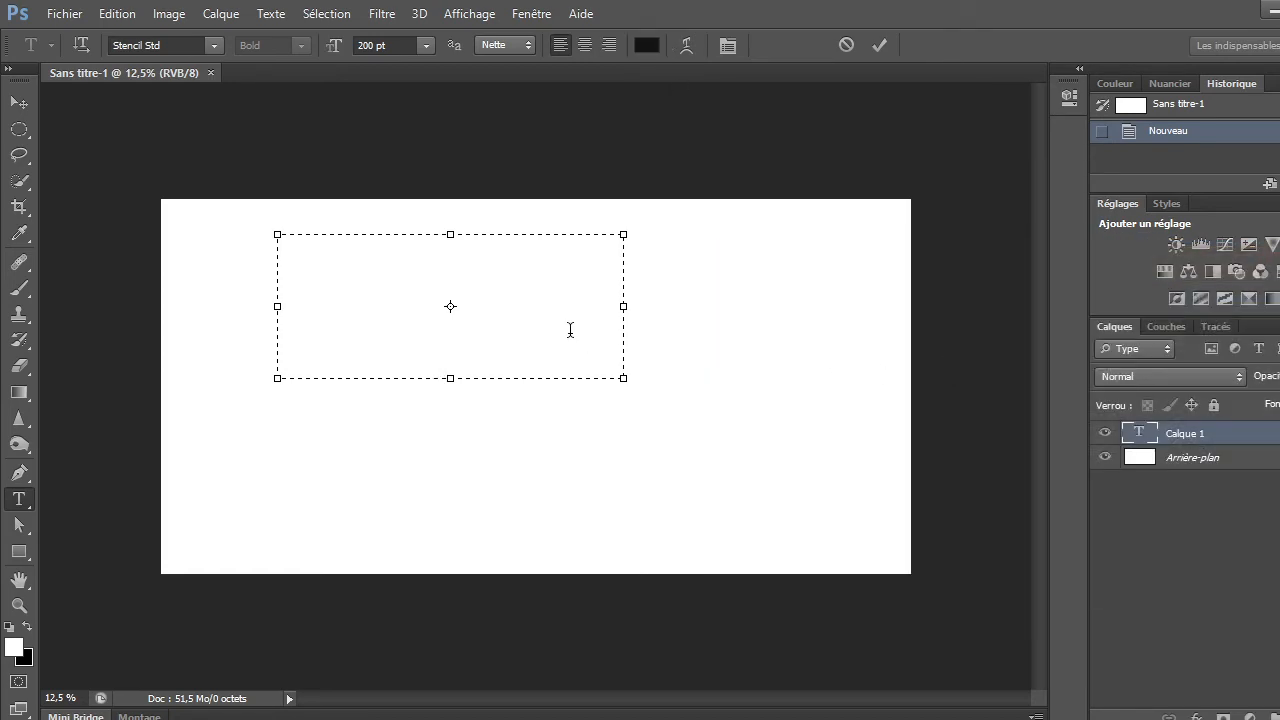
type("T")
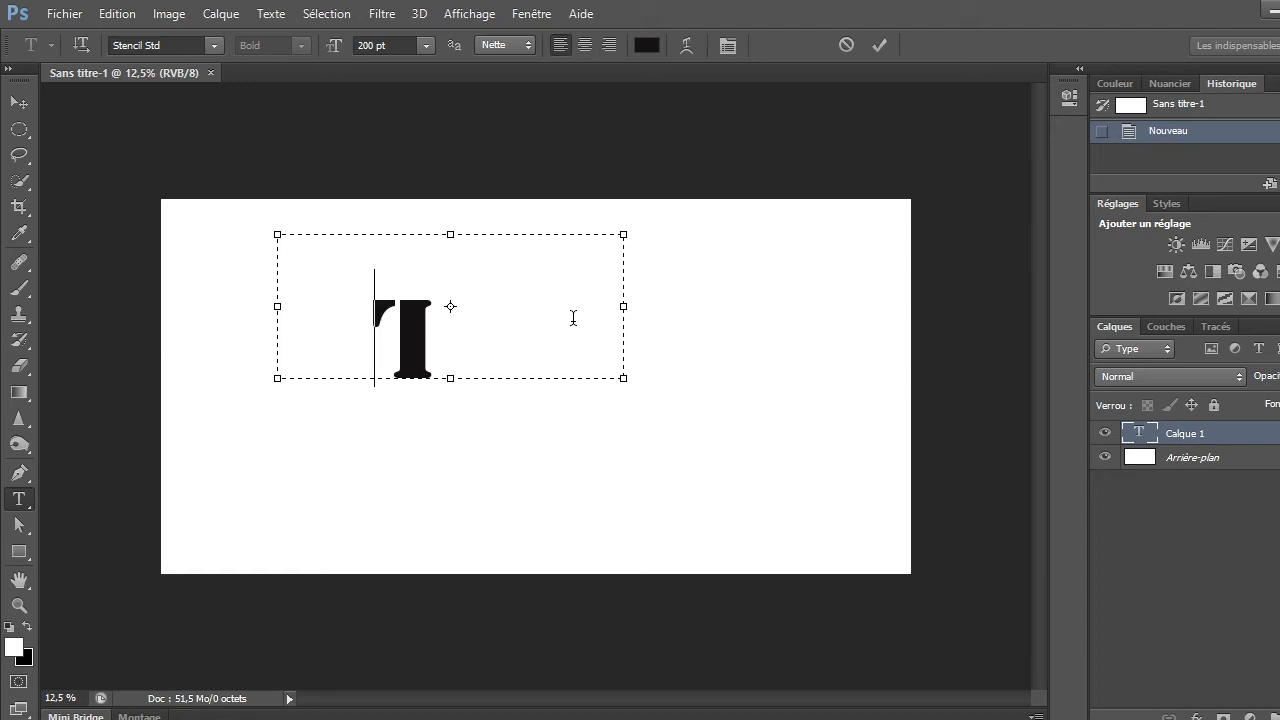
left_click_drag(622, 235, 213, 417)
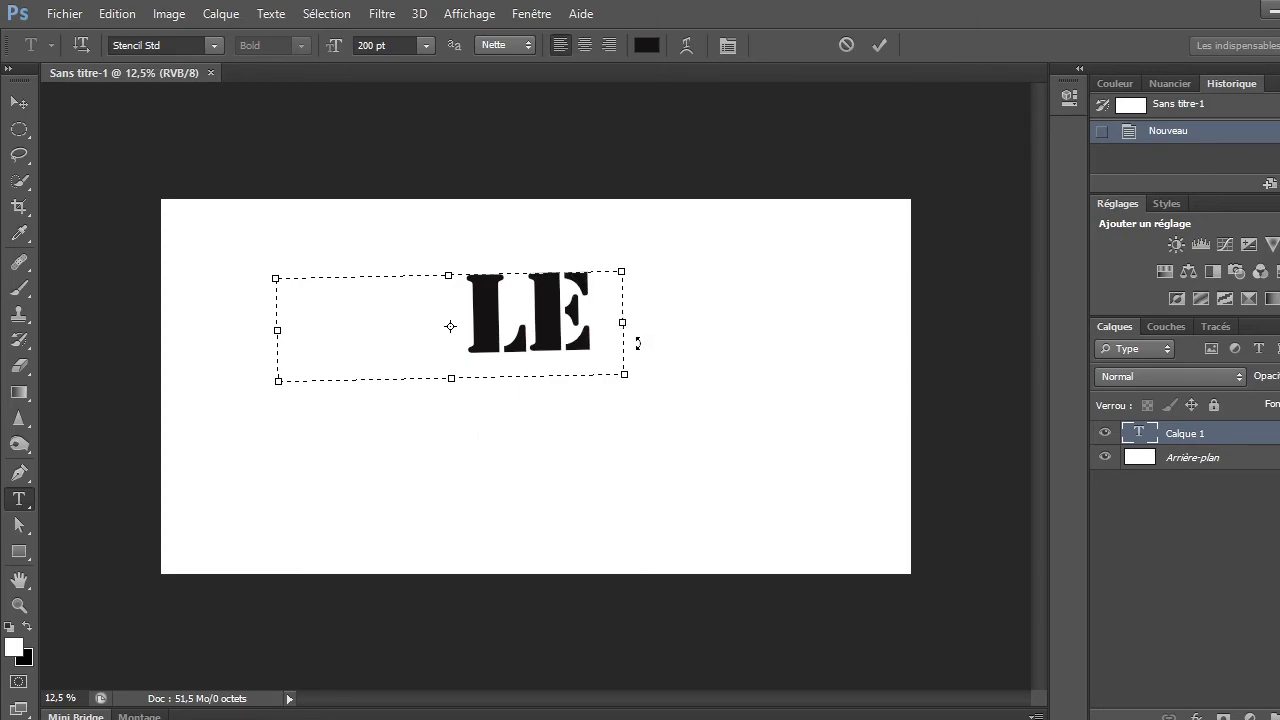
left_click_drag(622, 326, 840, 348)
type("H")
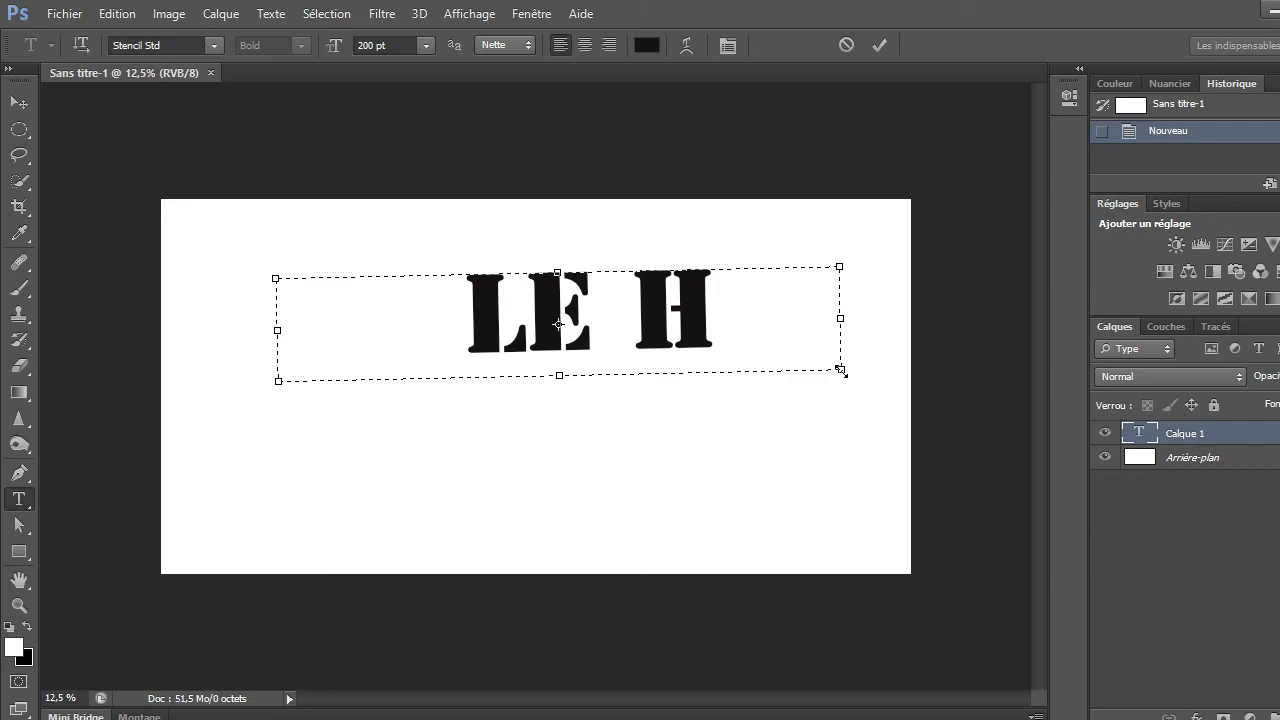
key("BackSpace")
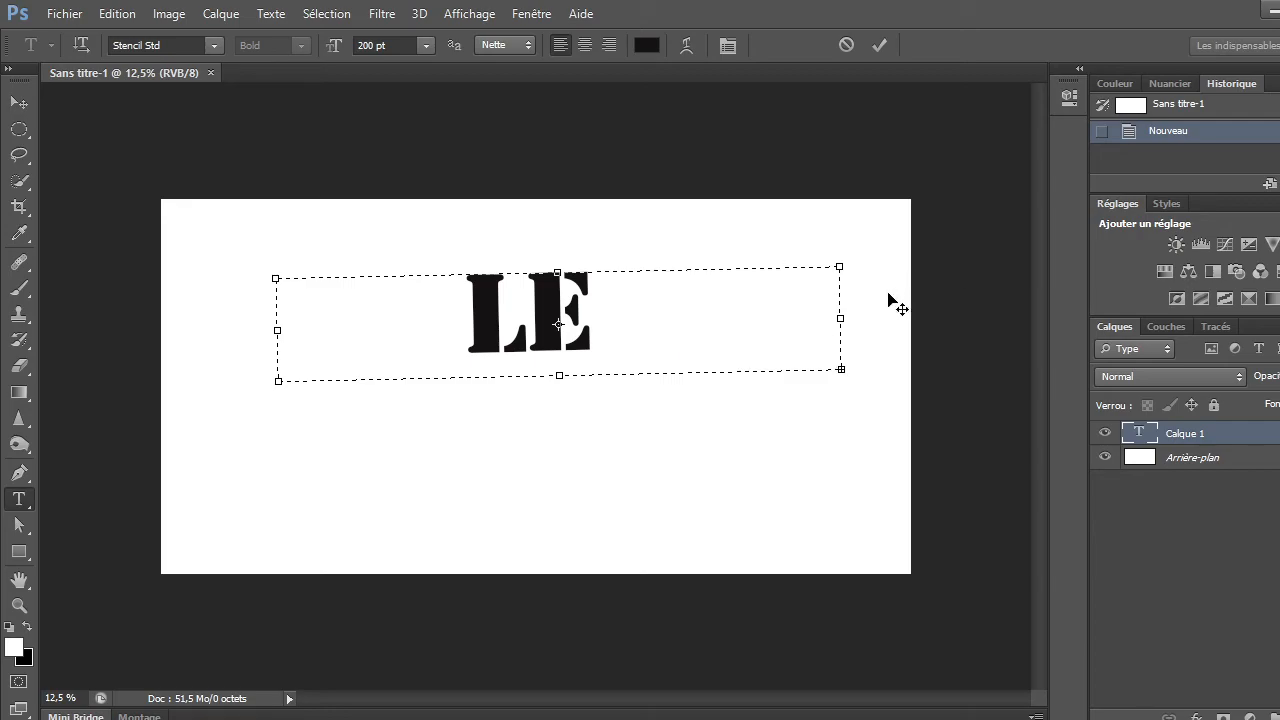
left_click_drag(845, 320, 912, 318)
left_click_drag(528, 315, 418, 297)
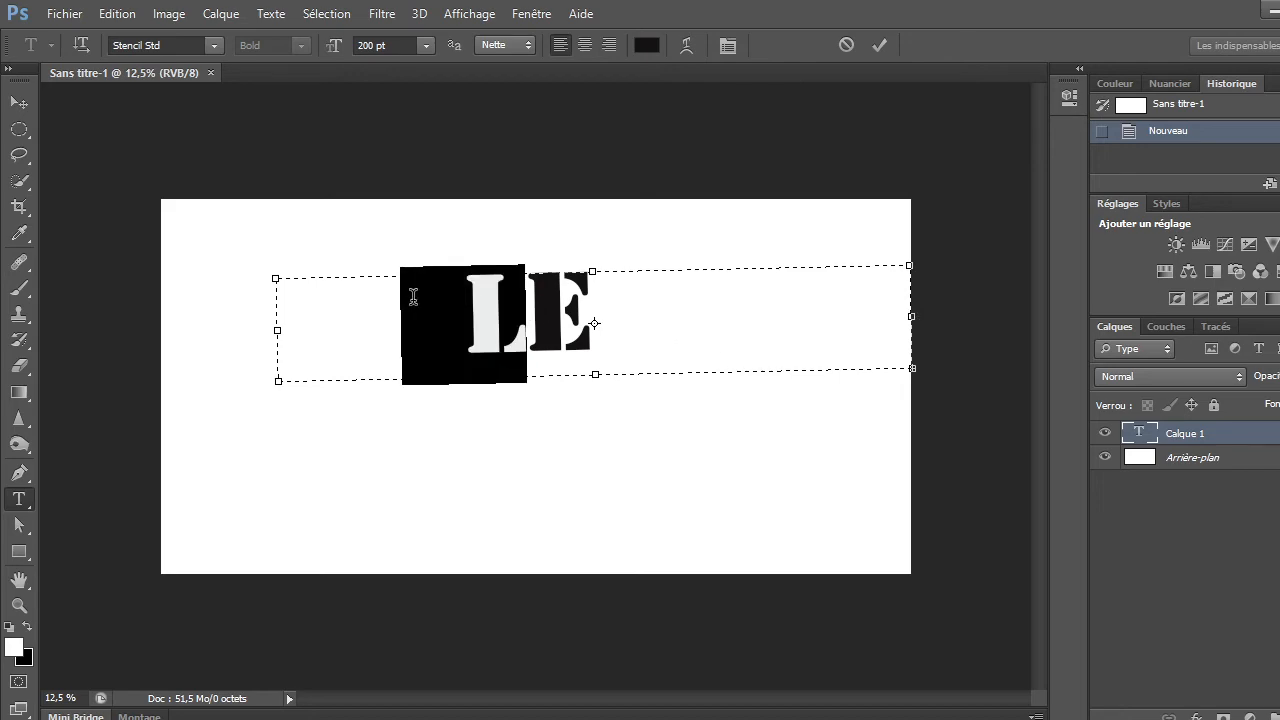
left_click(620, 338)
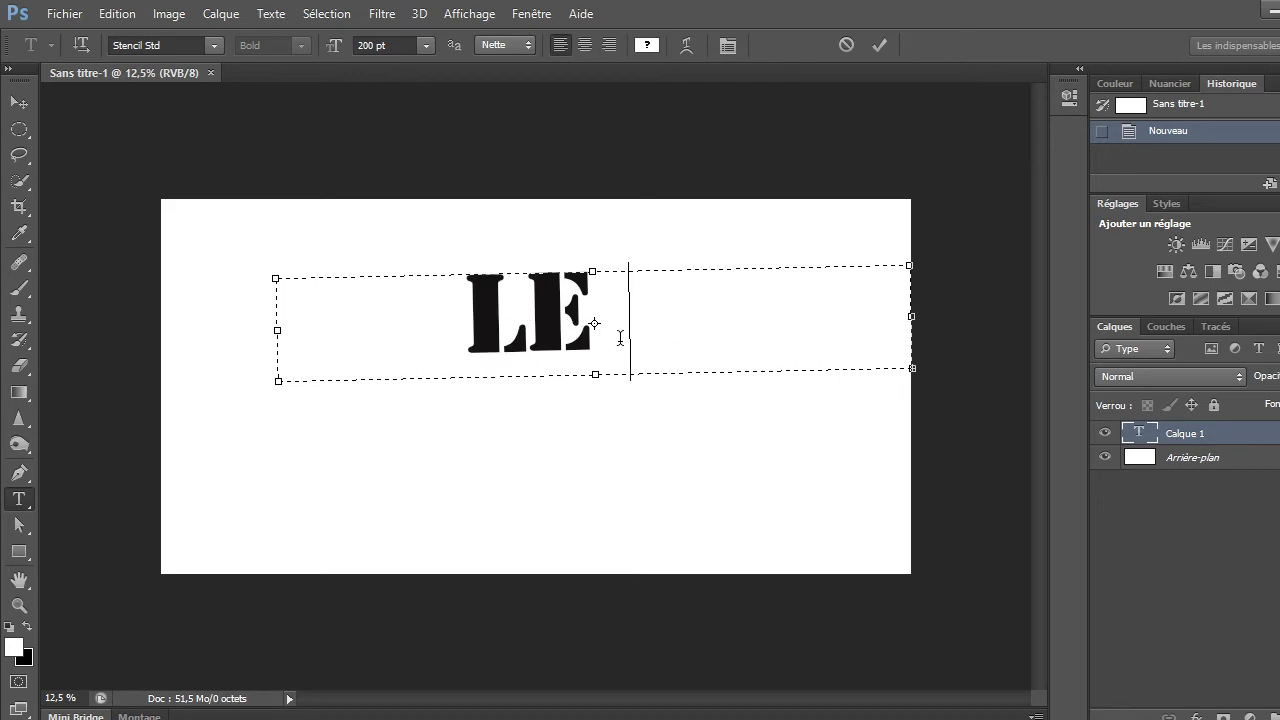
left_click(1142, 436)
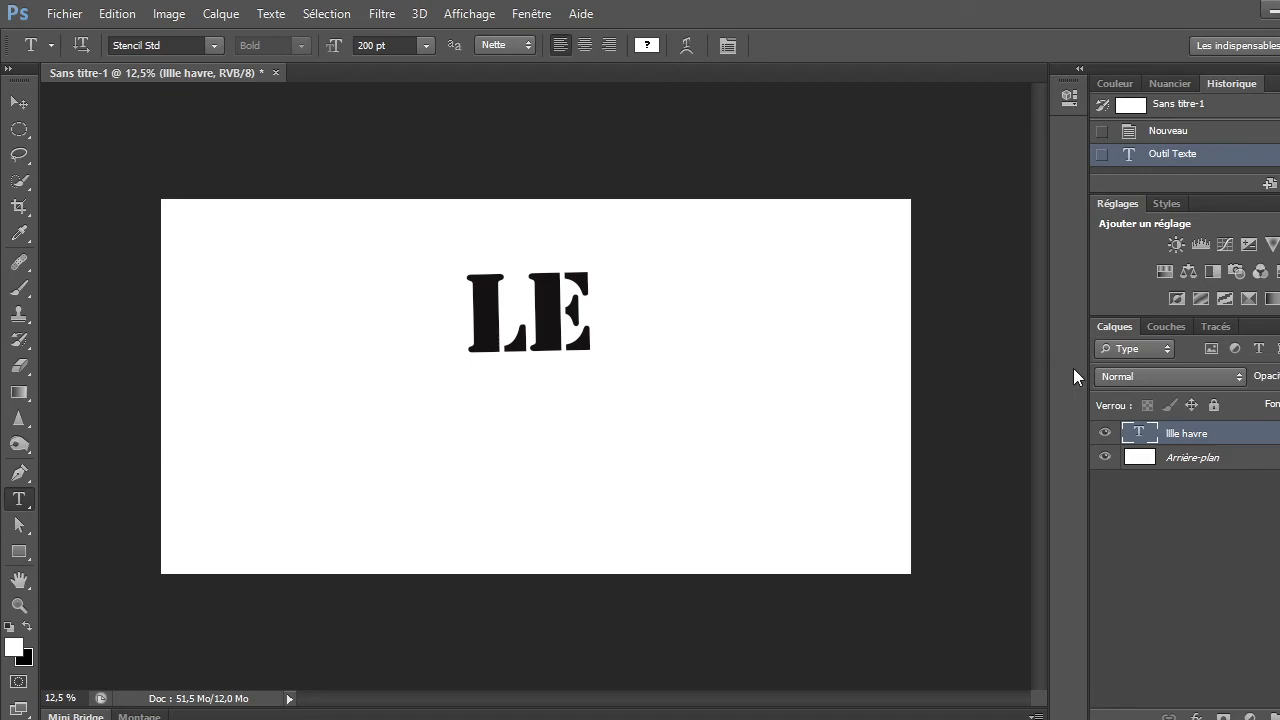
right_click(1183, 437)
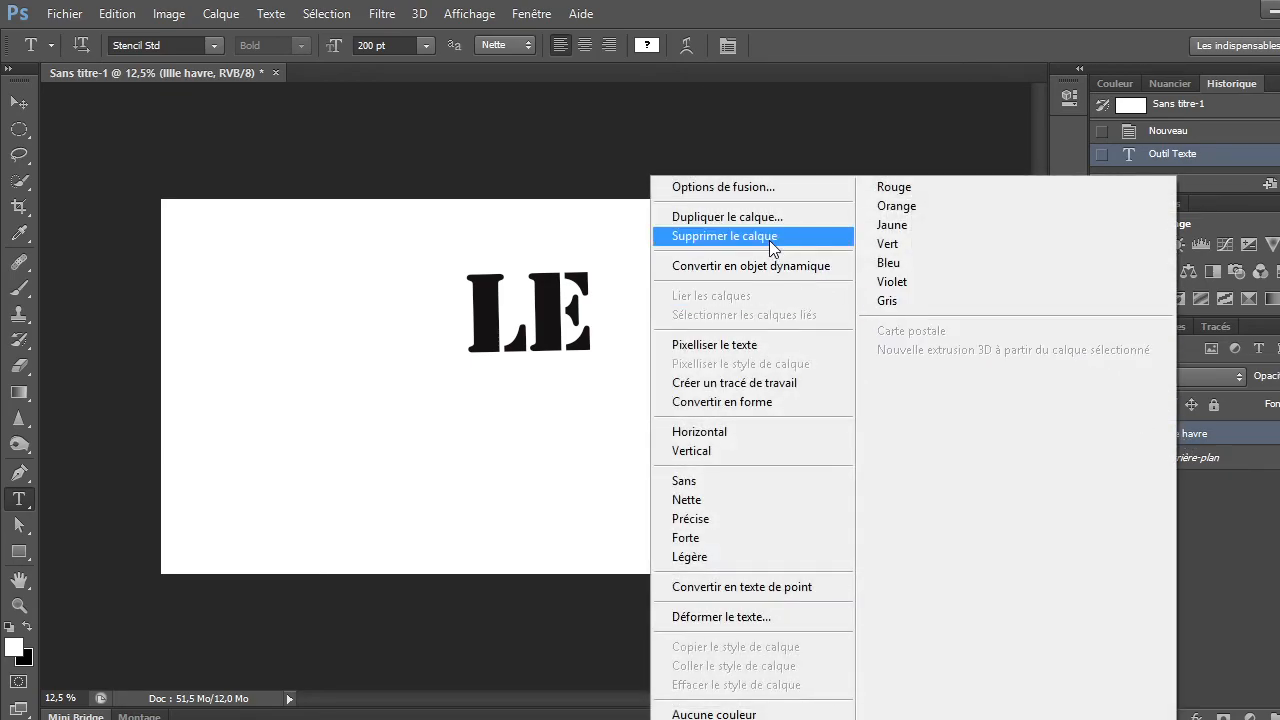
left_click(773, 247)
left_click(590, 290)
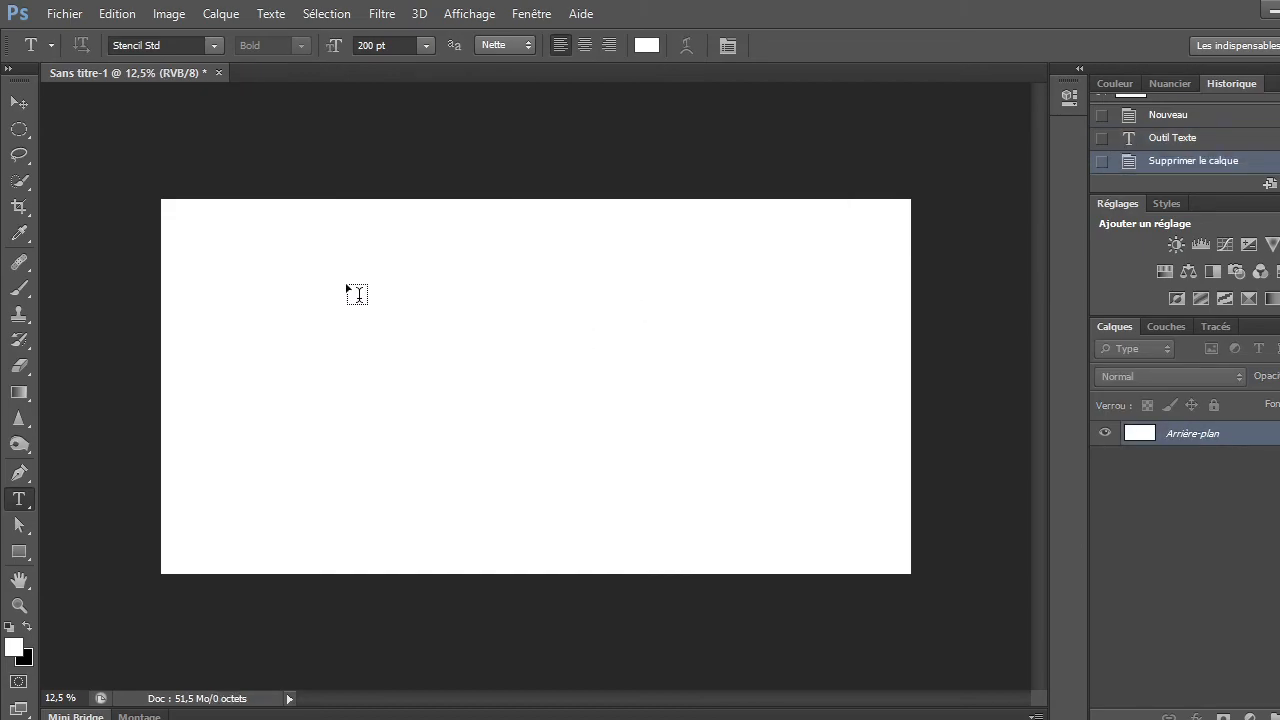
Draw a wide text box across the middle and lower canvas and set the text colour to near-black #090808.
left_click_drag(204, 294, 854, 535)
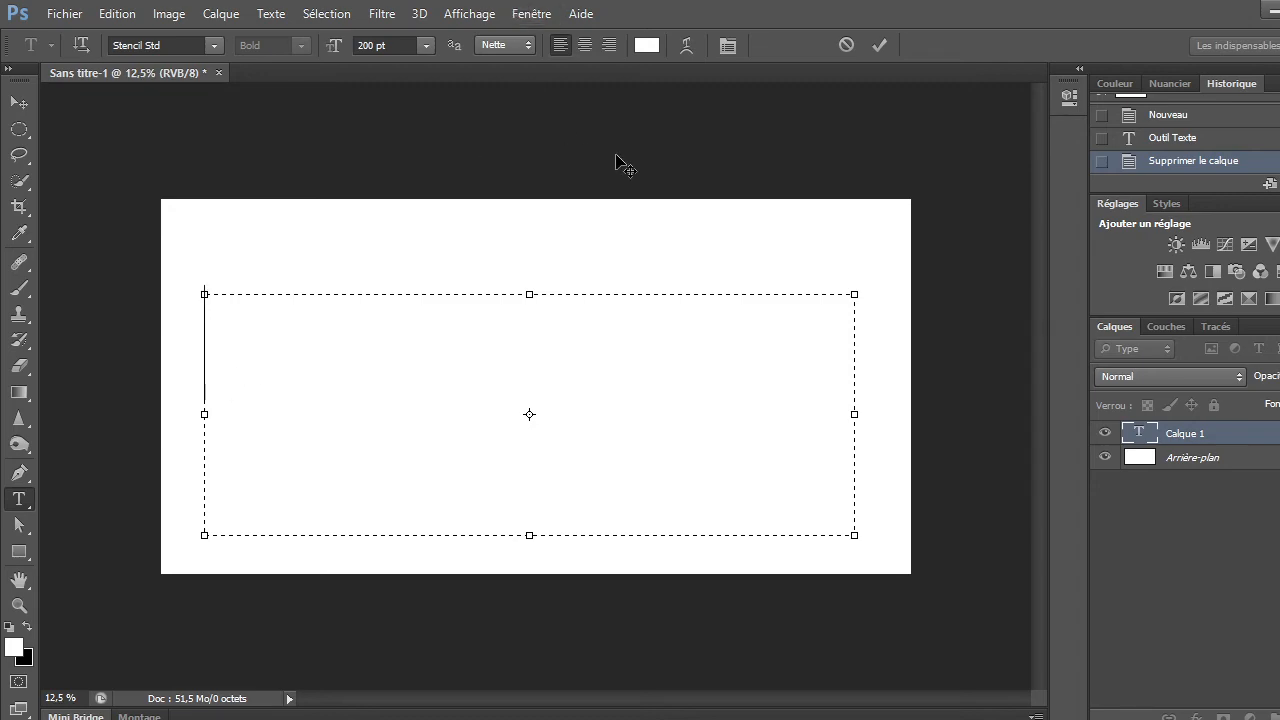
left_click(646, 46)
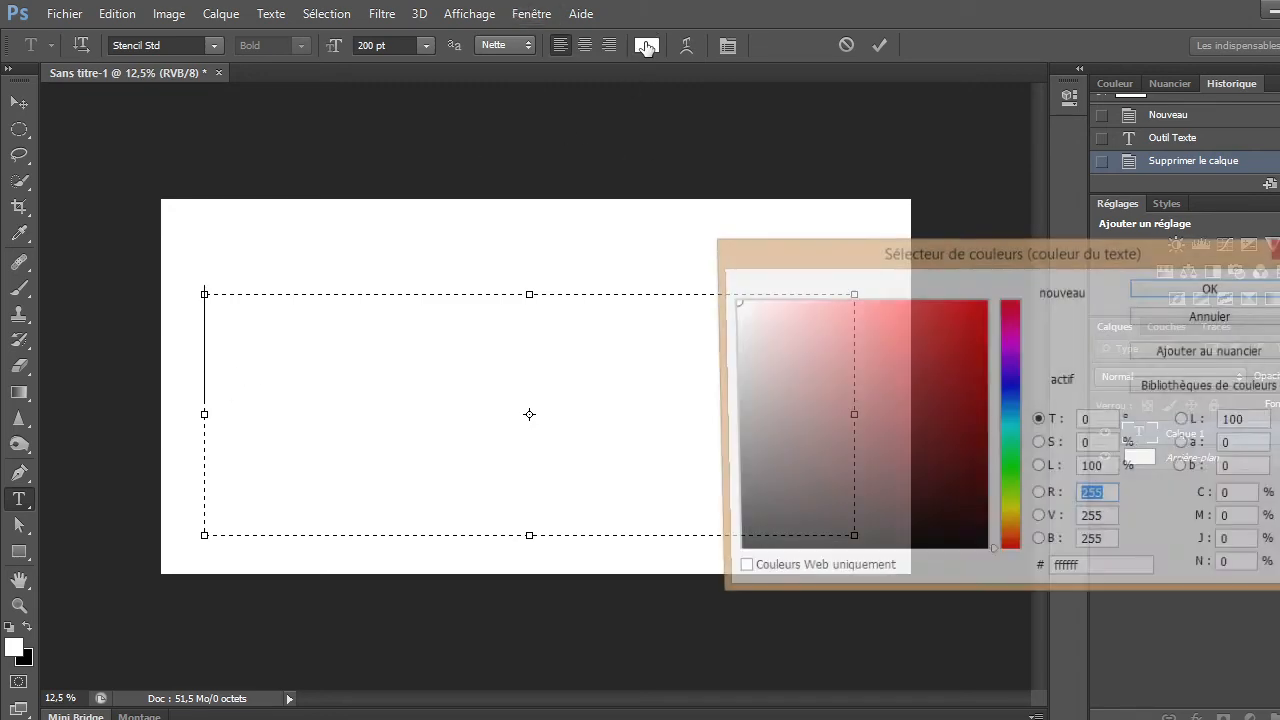
left_click(751, 547)
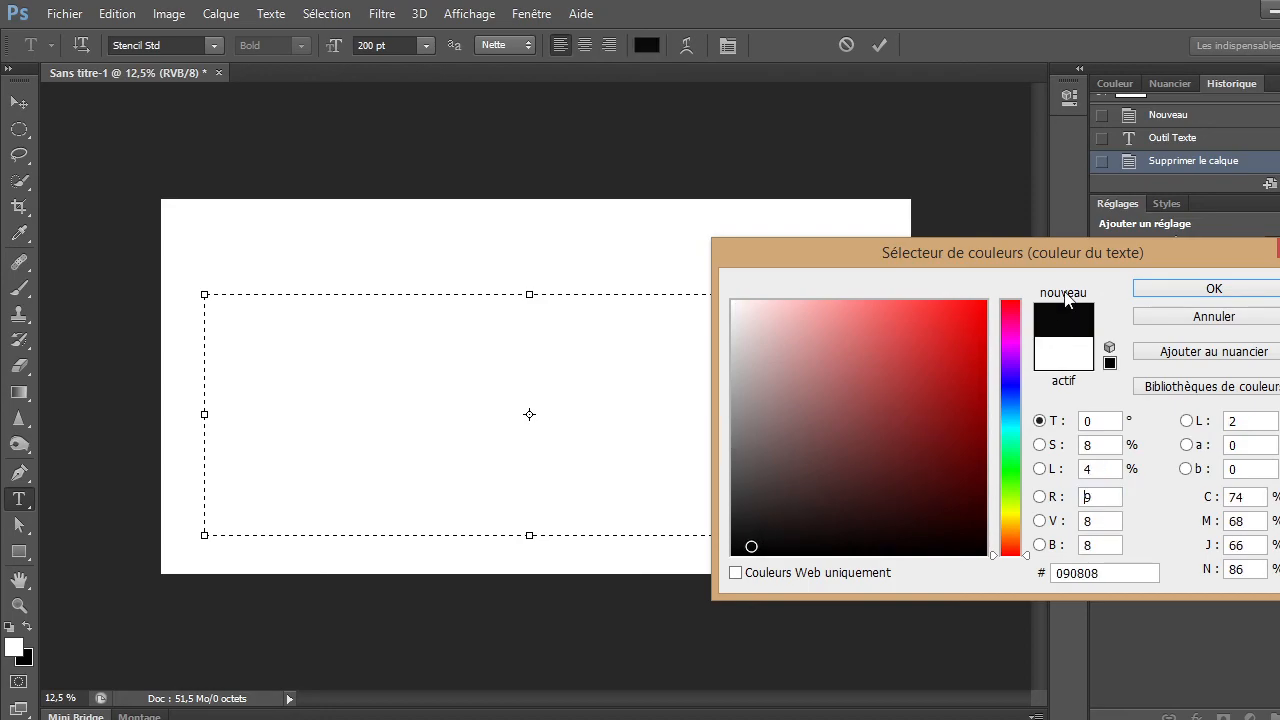
left_click(1173, 290)
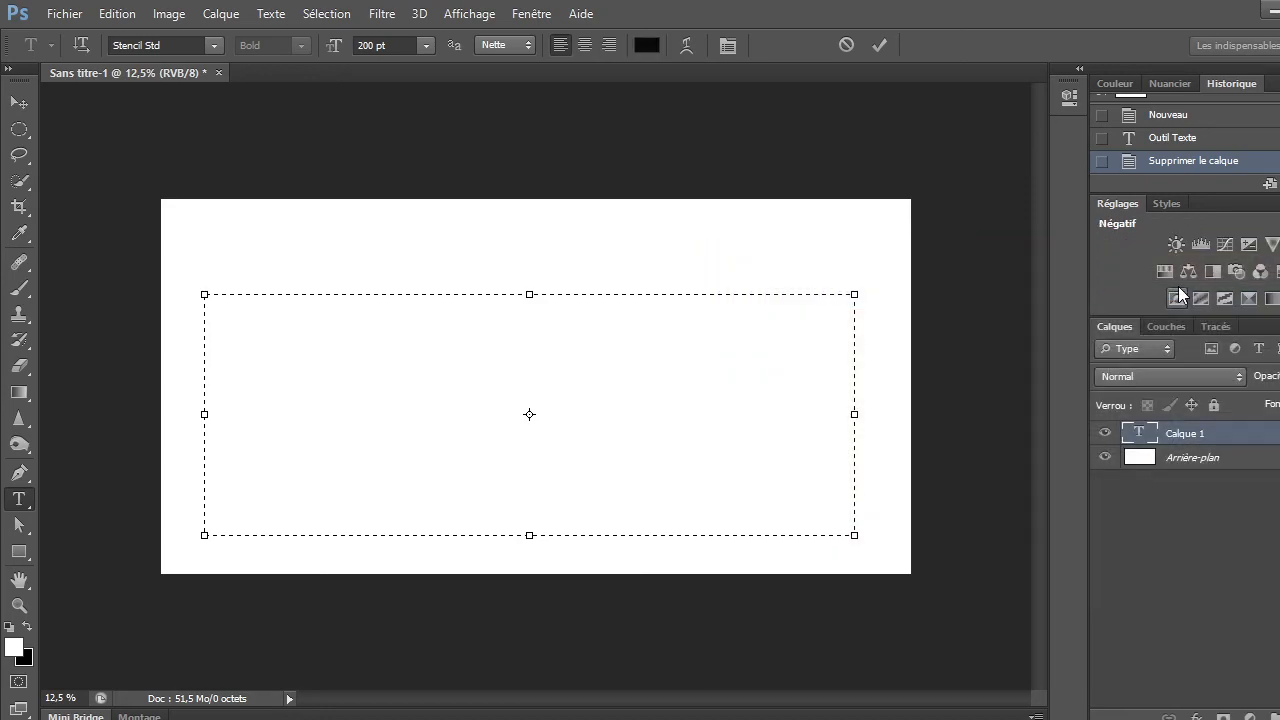
Enter the text LE HAVRE in the new text box and commit it.
type("LE HA")
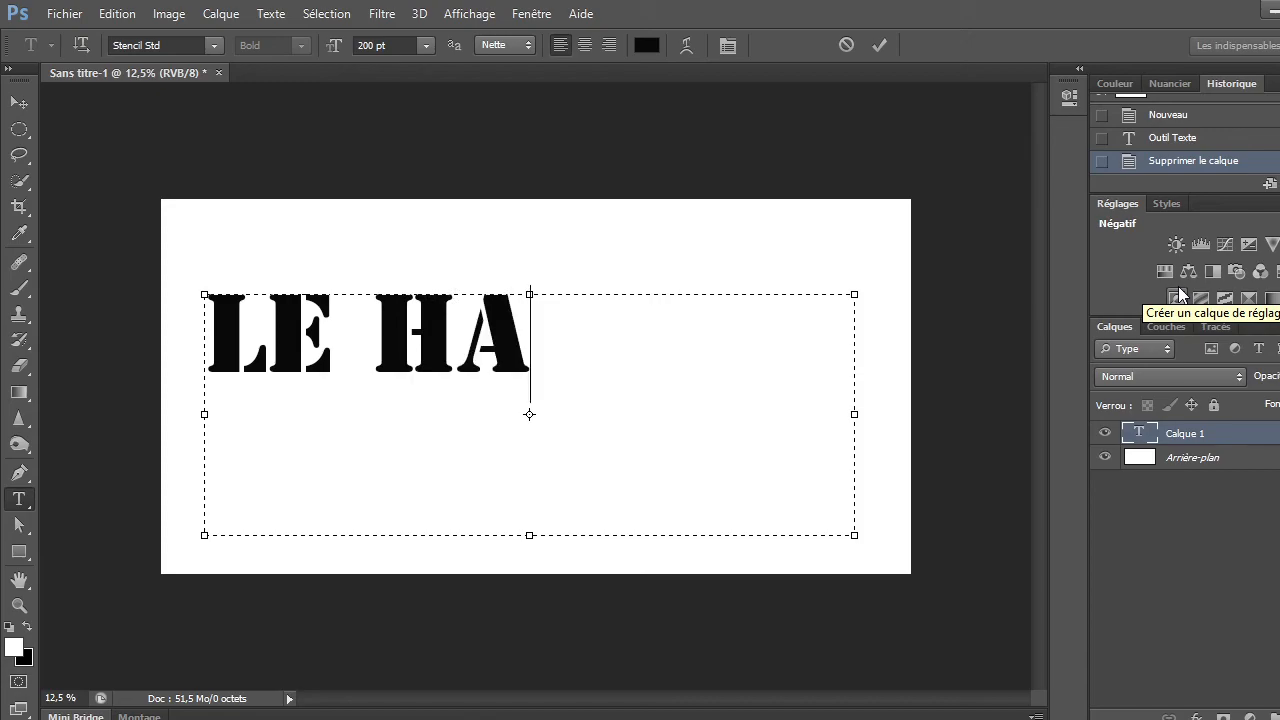
type("VRE")
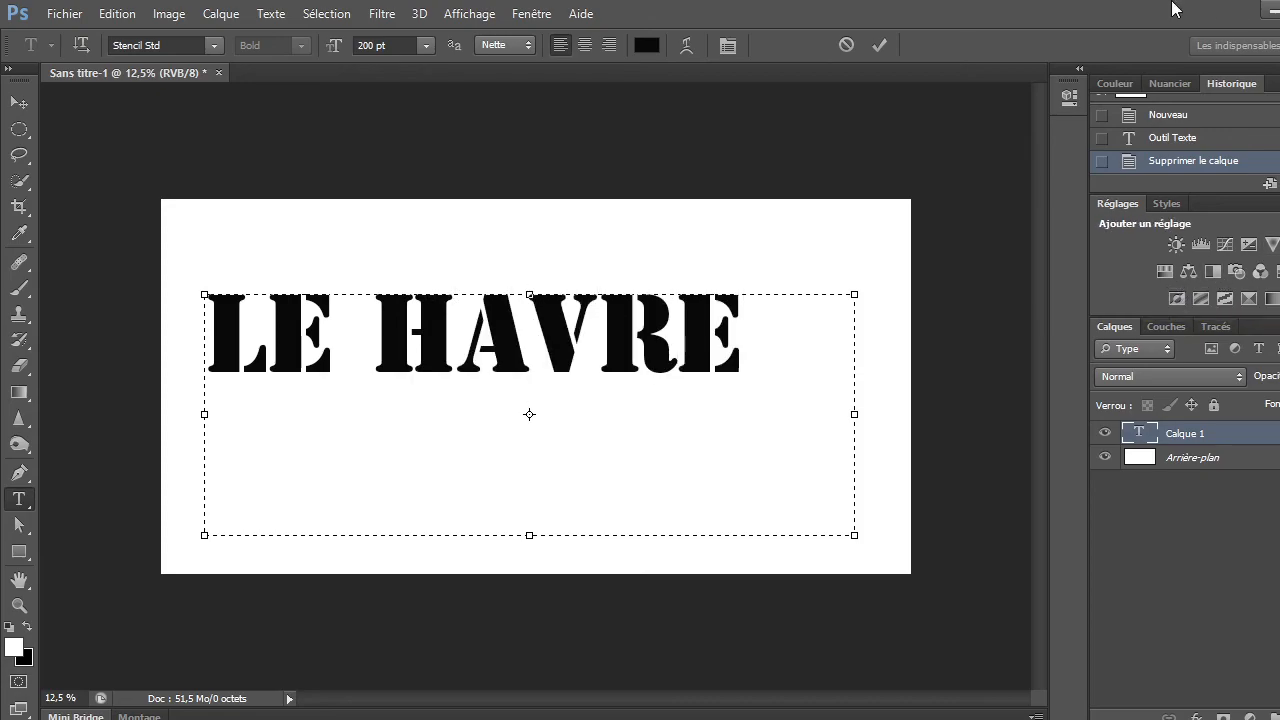
left_click(879, 48)
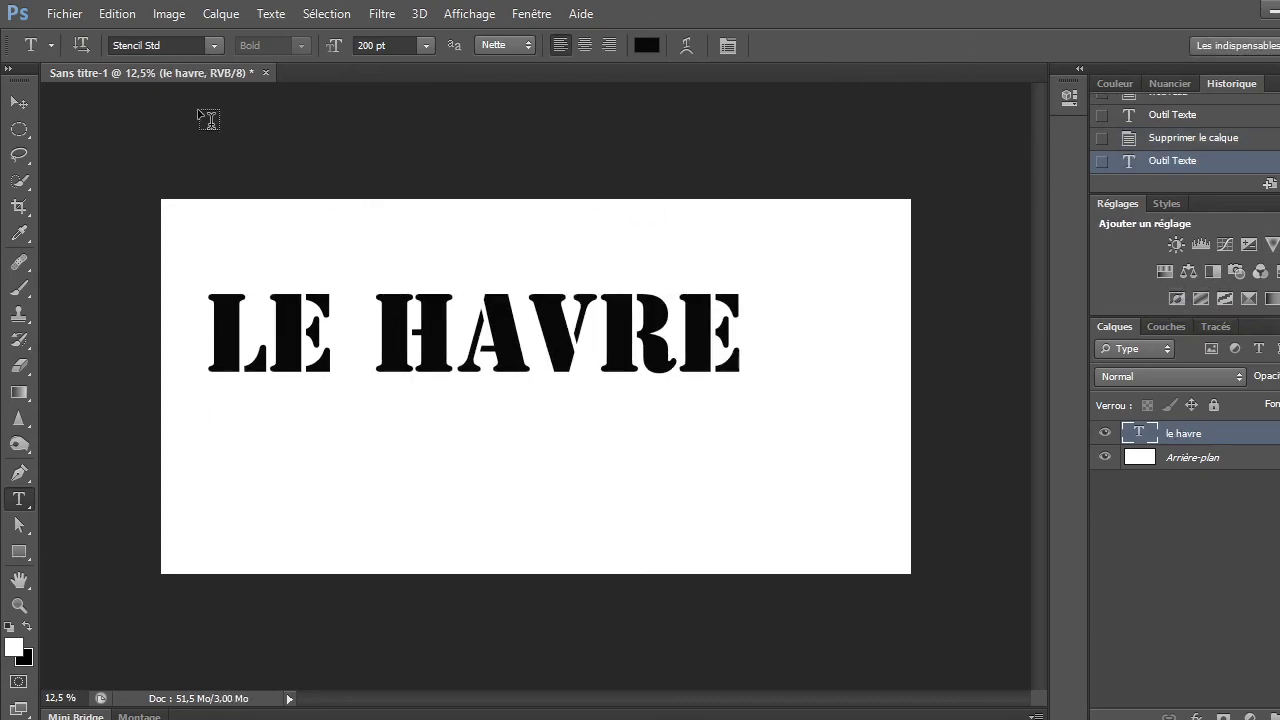
Scale the LE HAVRE text to about 118.6% width and 122% height, then move it down to the canvas's vertical middle.
left_click(125, 16)
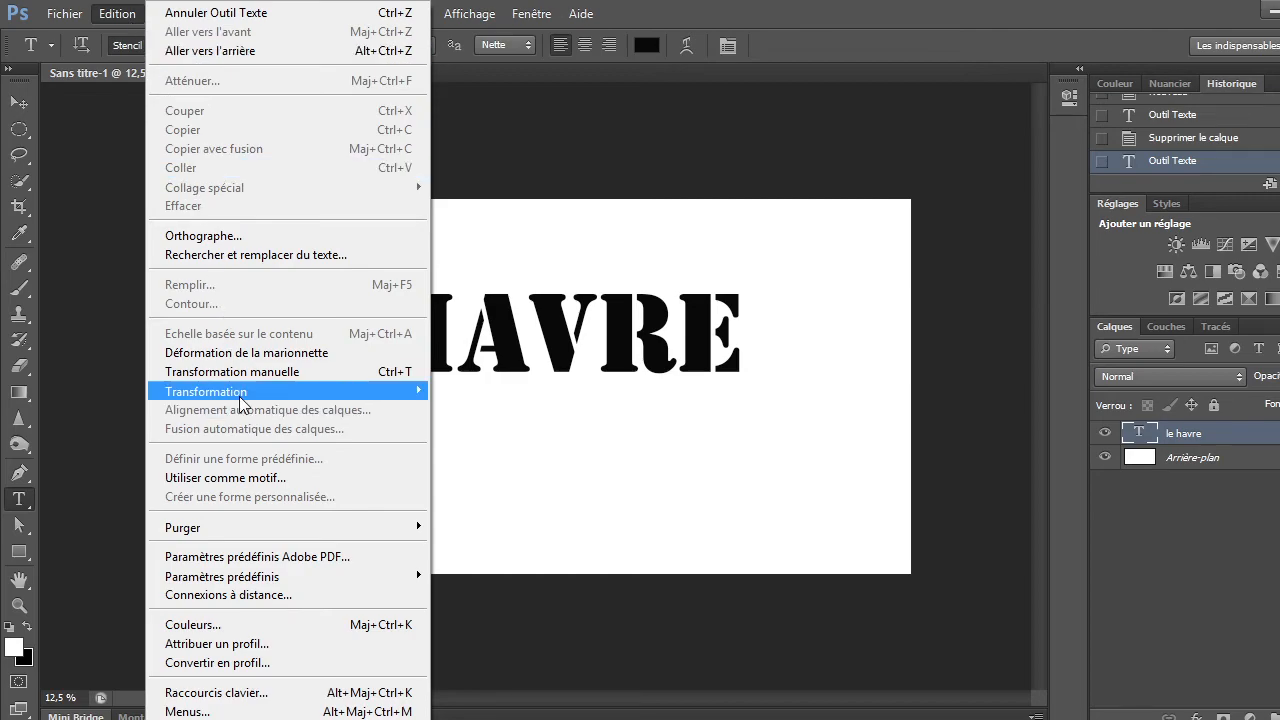
mouse_move(250, 393)
left_click(455, 438)
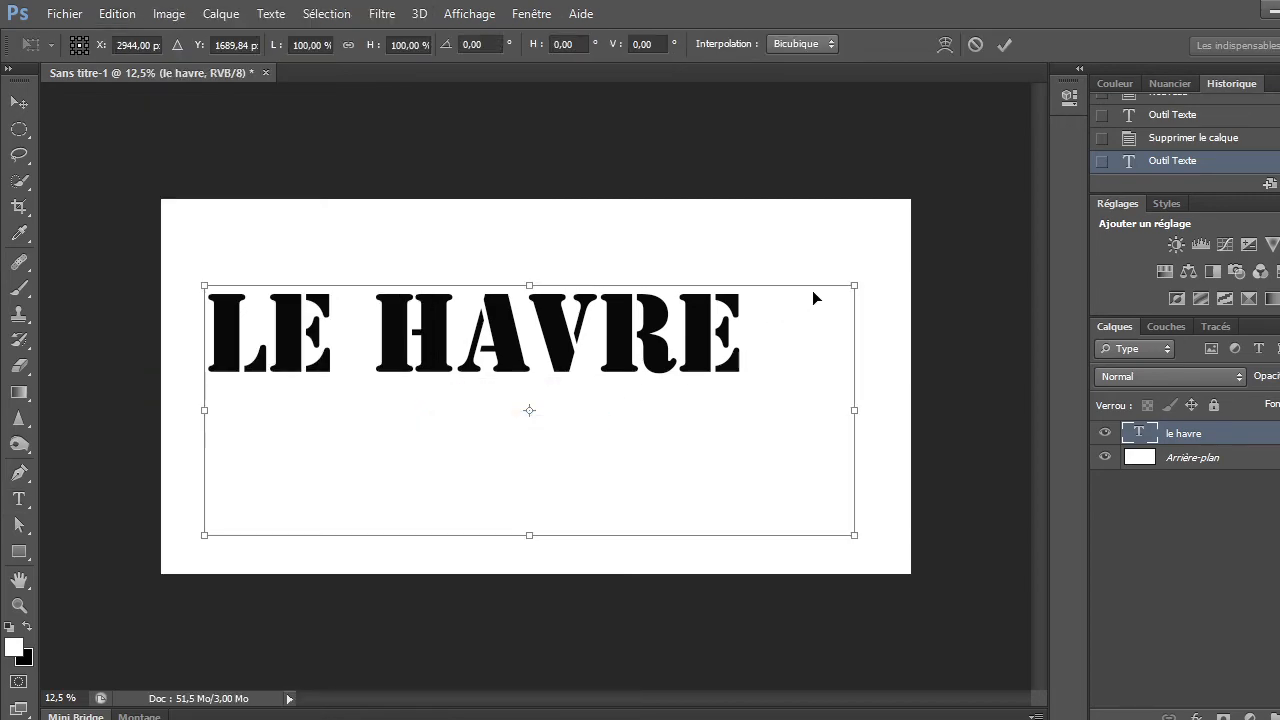
left_click_drag(855, 288, 928, 231)
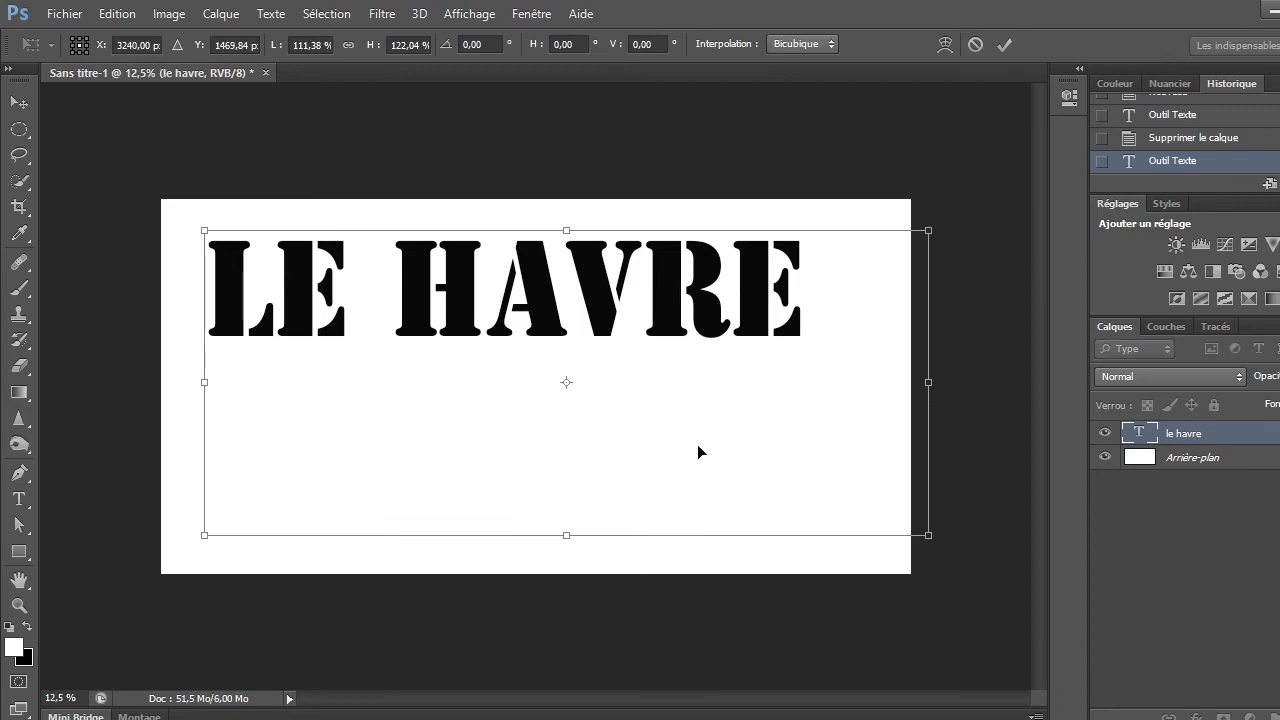
left_click_drag(922, 386, 975, 384)
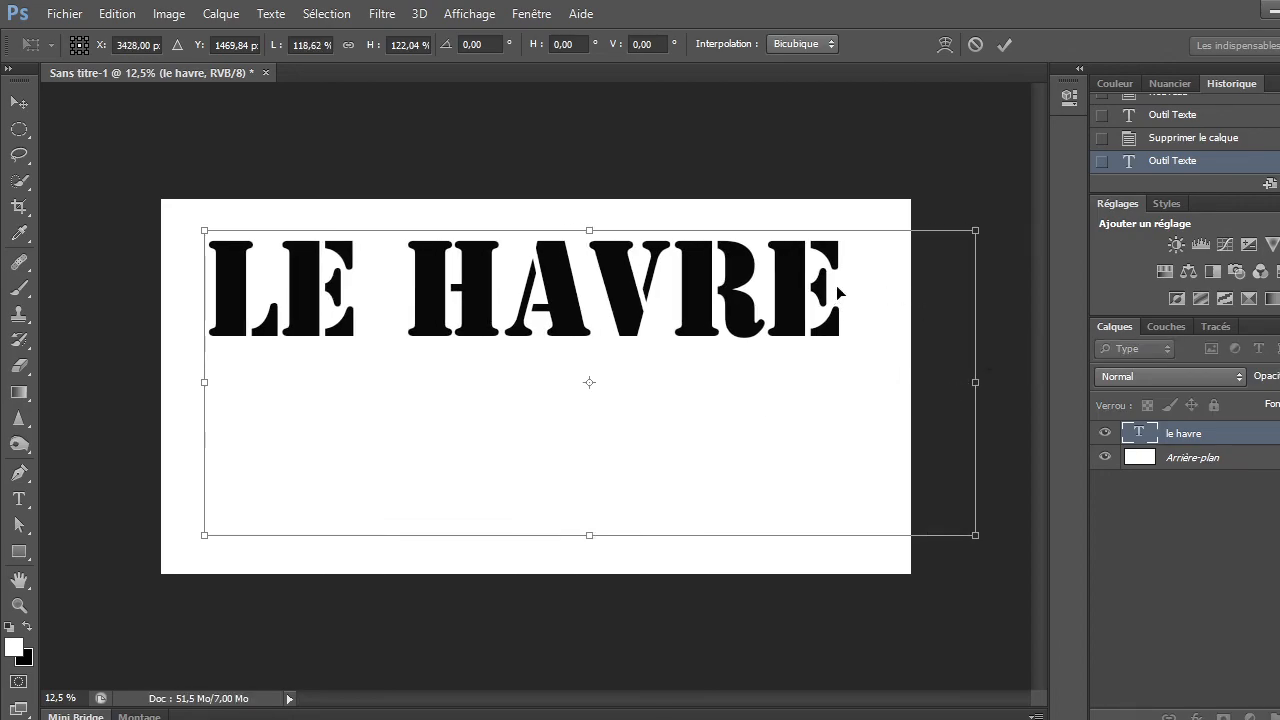
left_click(1002, 46)
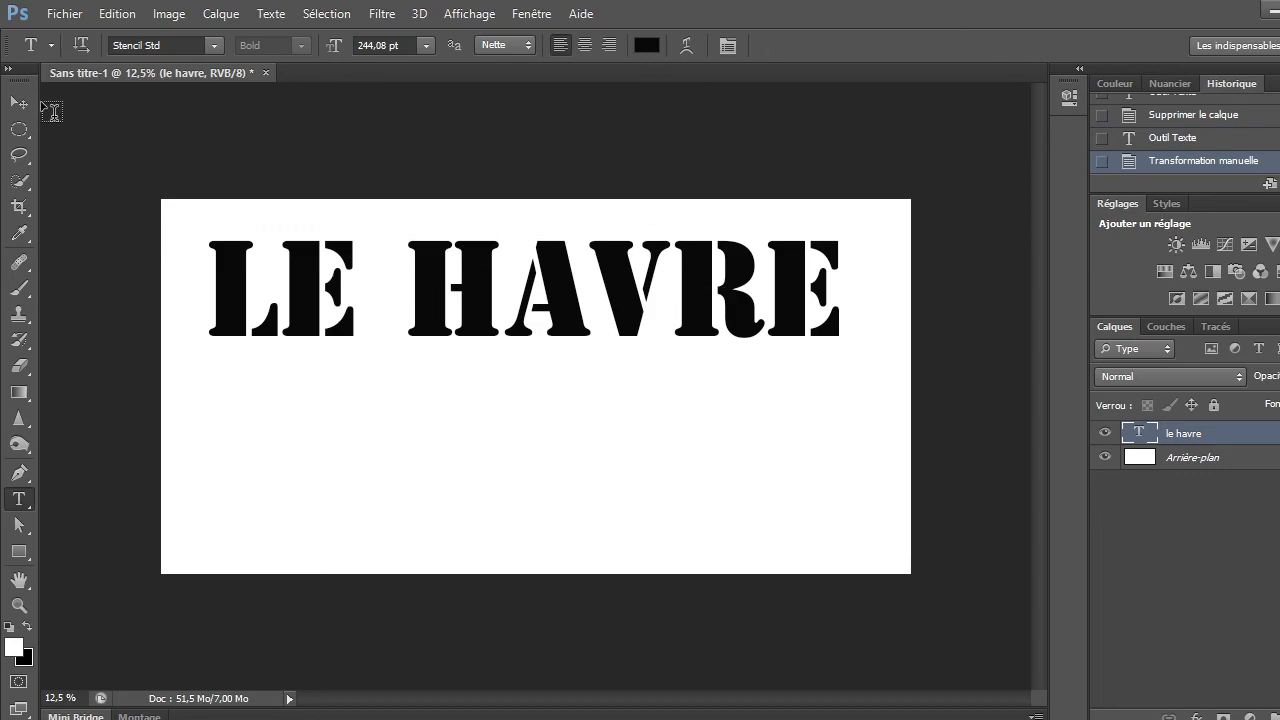
left_click(19, 103)
left_click_drag(515, 315, 518, 392)
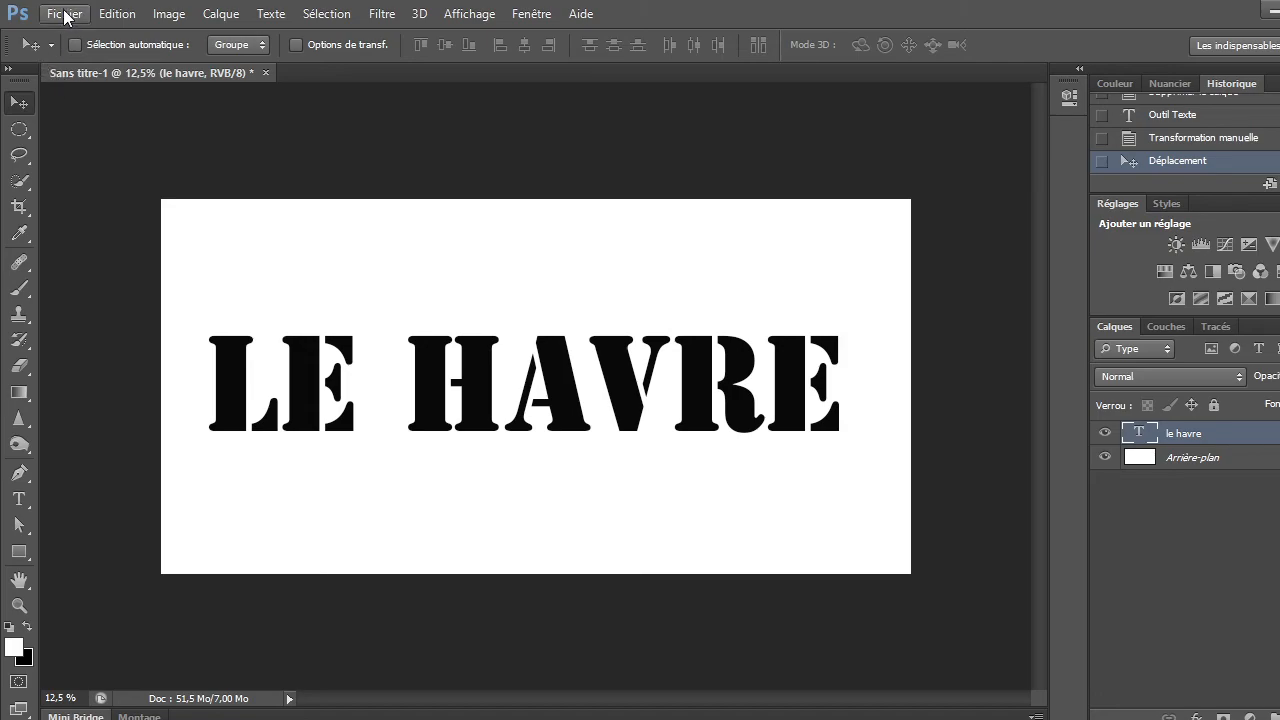
Place the Sans titre-1 photo montage from the ecretage folder over the text at its original size.
left_click(64, 15)
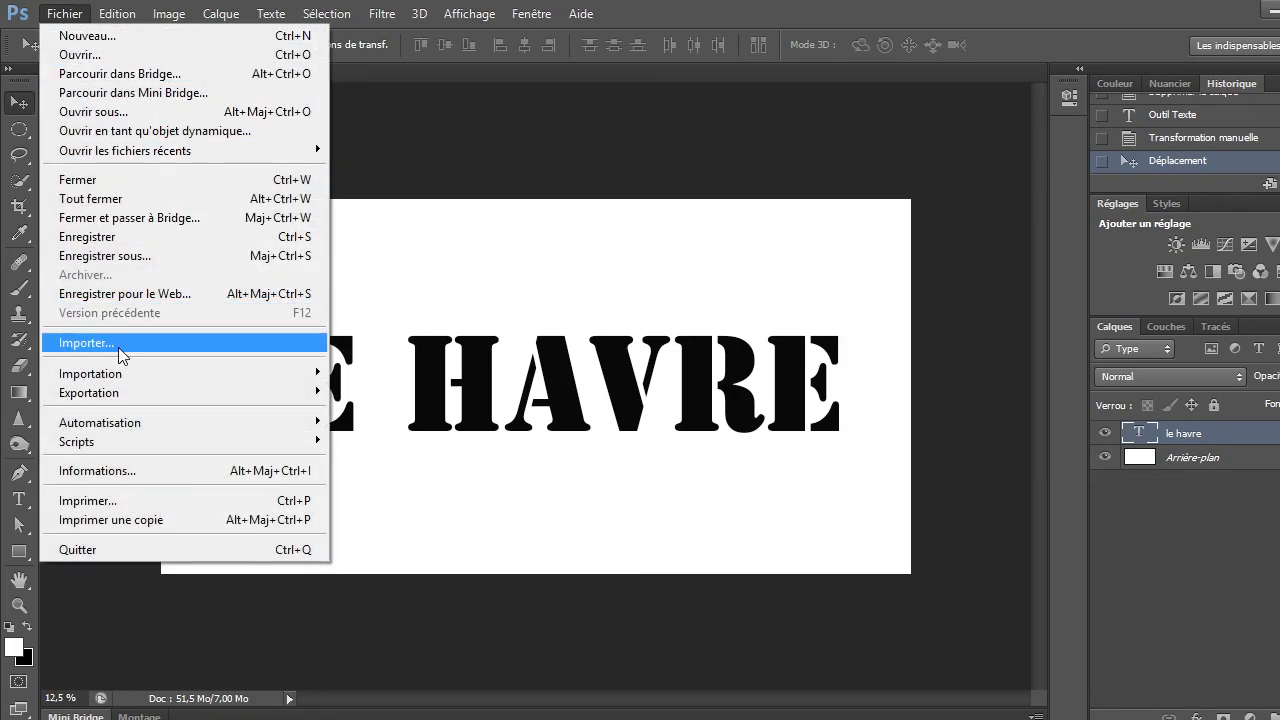
left_click(118, 347)
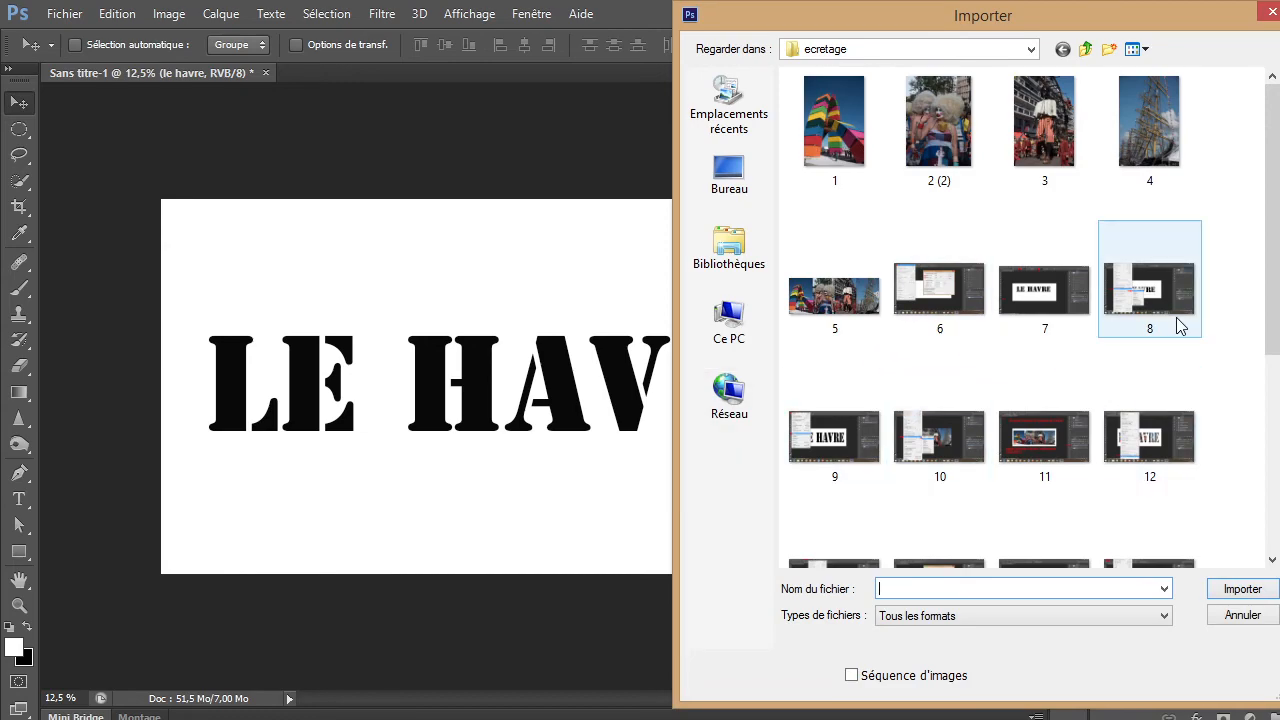
mouse_move(1273, 270)
left_mouse_down()
mouse_move(1273, 470)
mouse_move(1273, 274)
left_mouse_up()
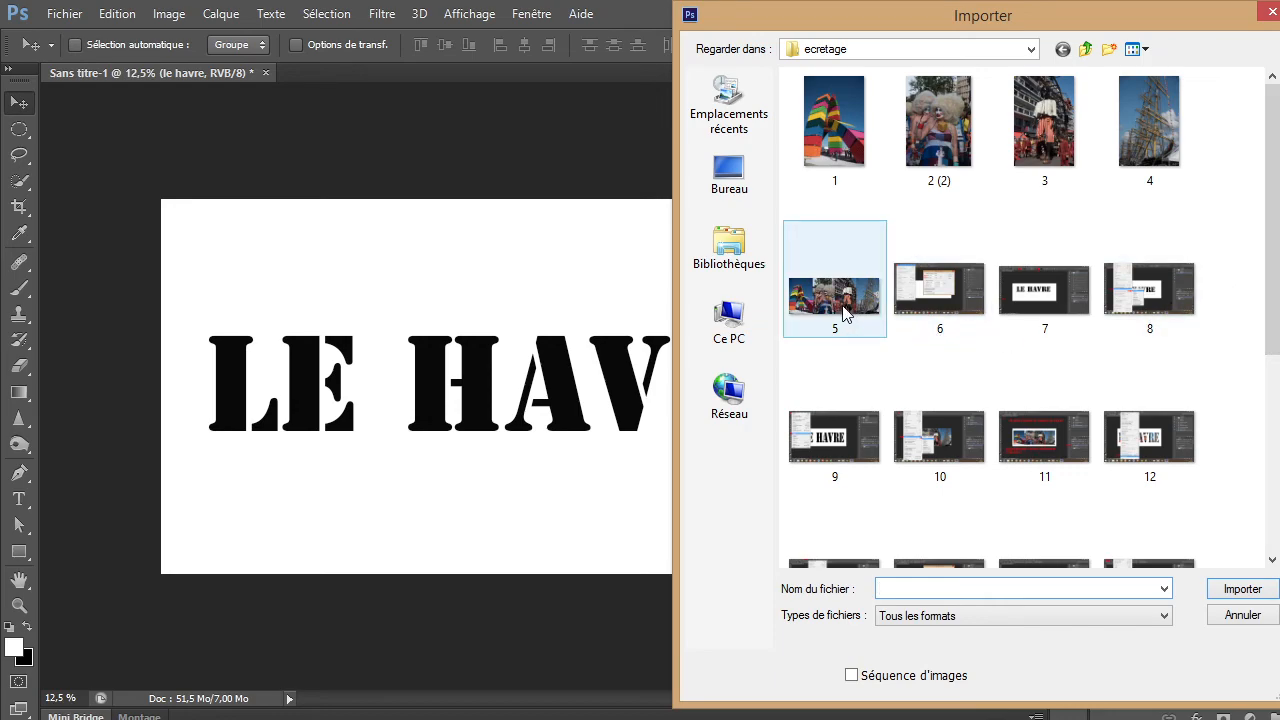
left_click_drag(1272, 263, 1270, 458)
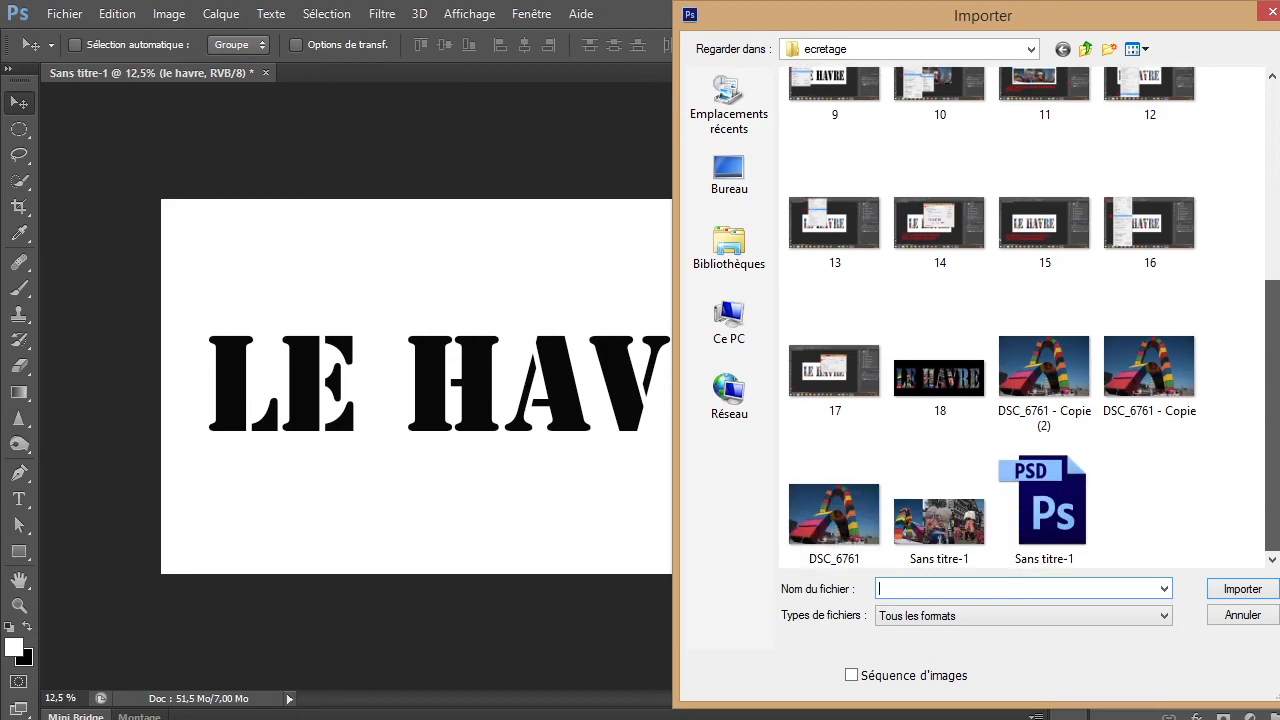
double_click(940, 522)
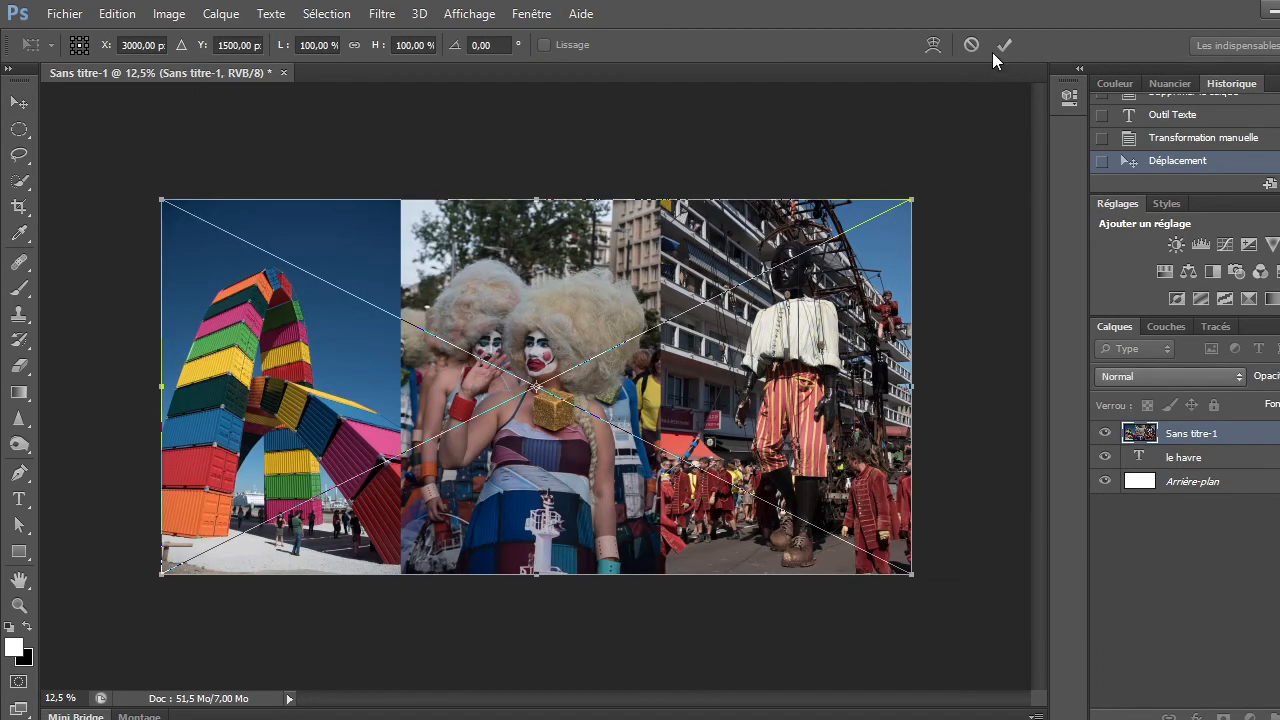
left_click(1003, 45)
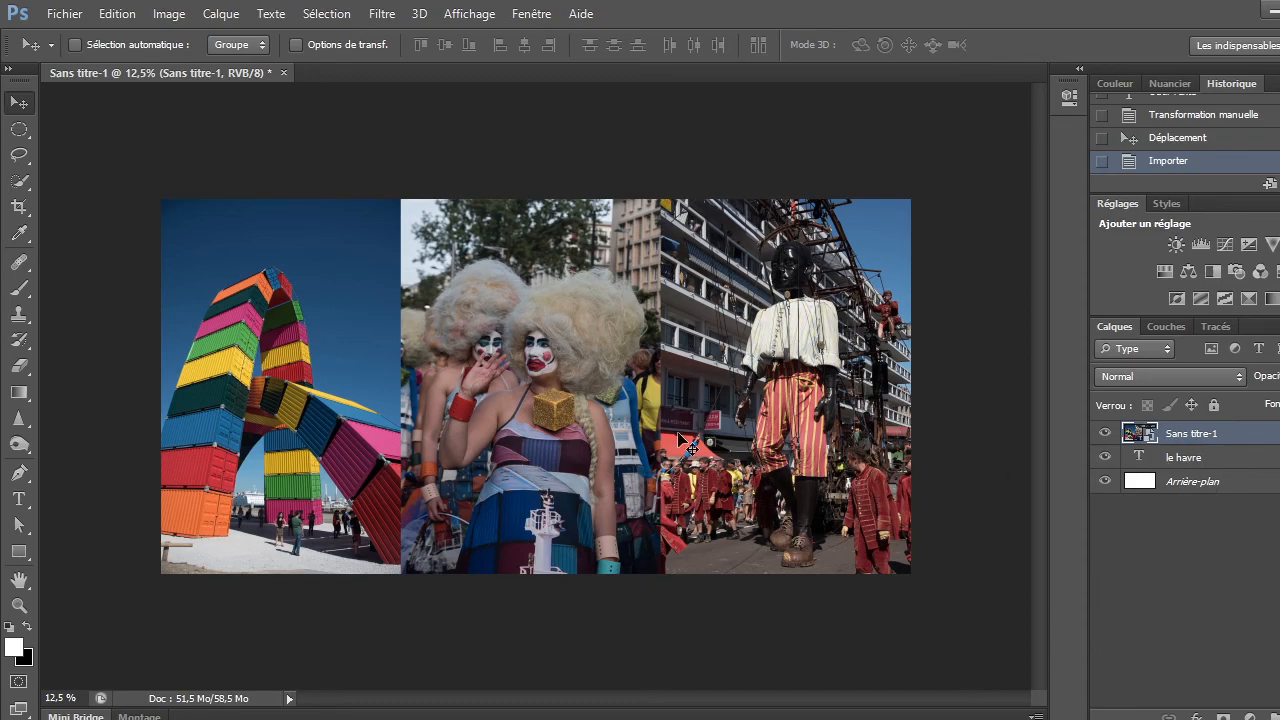
Clip the montage layer to the LE HAVRE text with a clipping mask and flatten the image.
key("ctrl+alt+g")
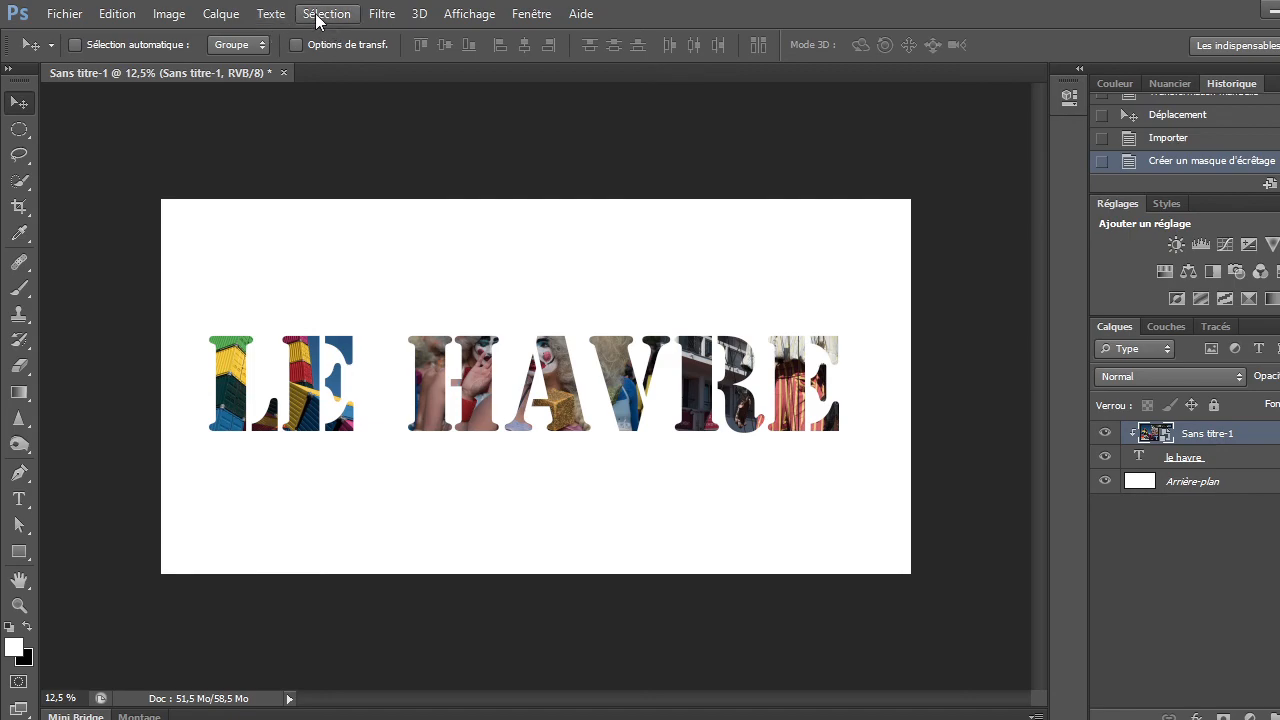
left_click(1230, 483)
right_click(1229, 487)
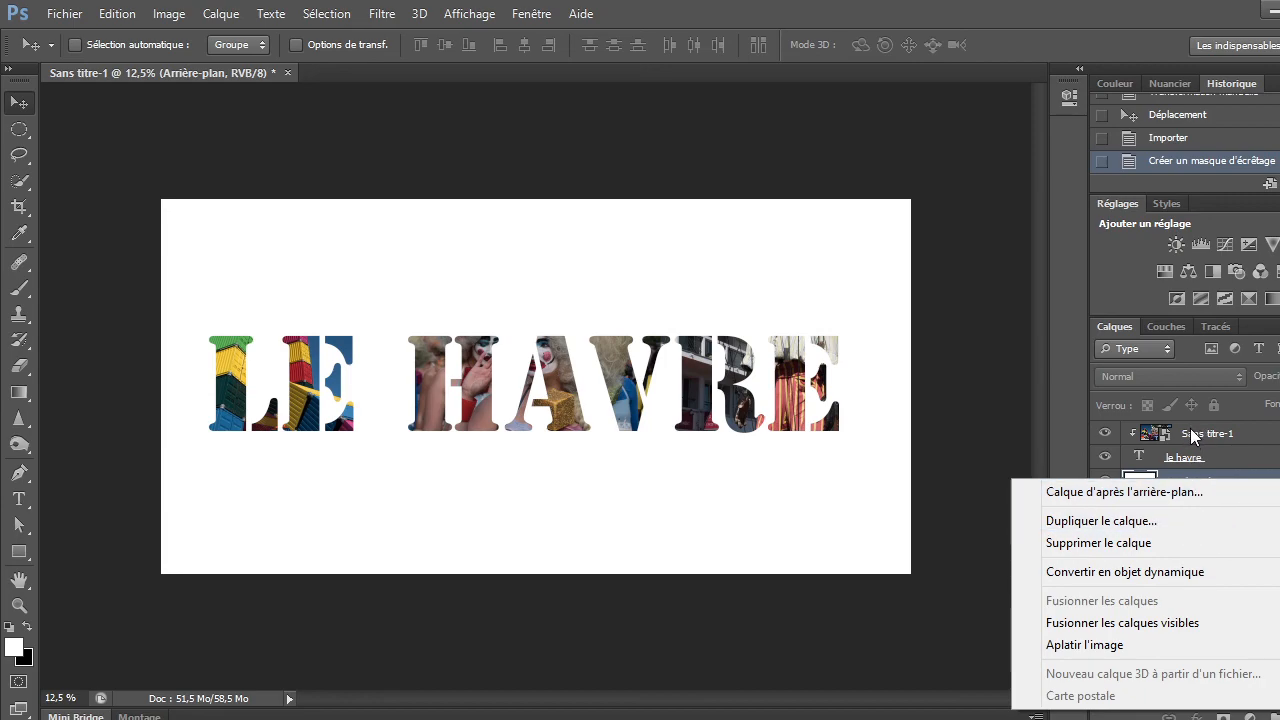
left_click(1128, 648)
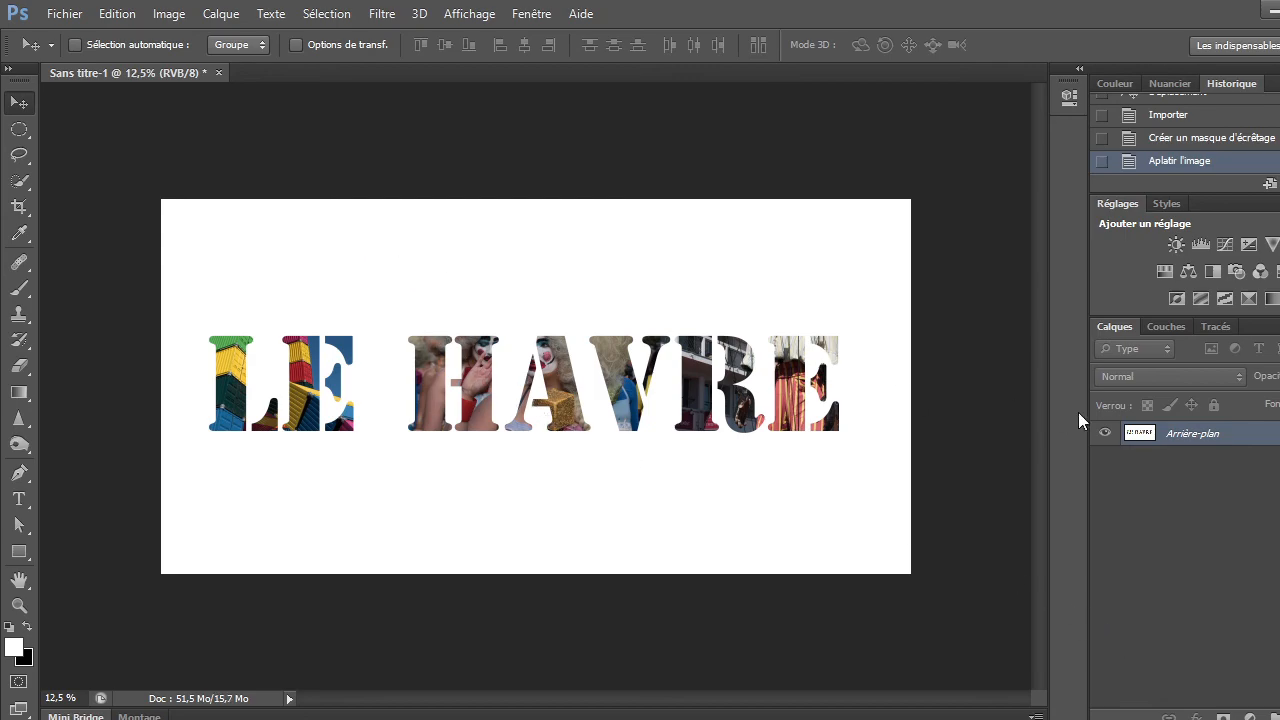
Select the white background around the LE HAVRE letters with Color Range at a tolerance of 64.
left_click(340, 18)
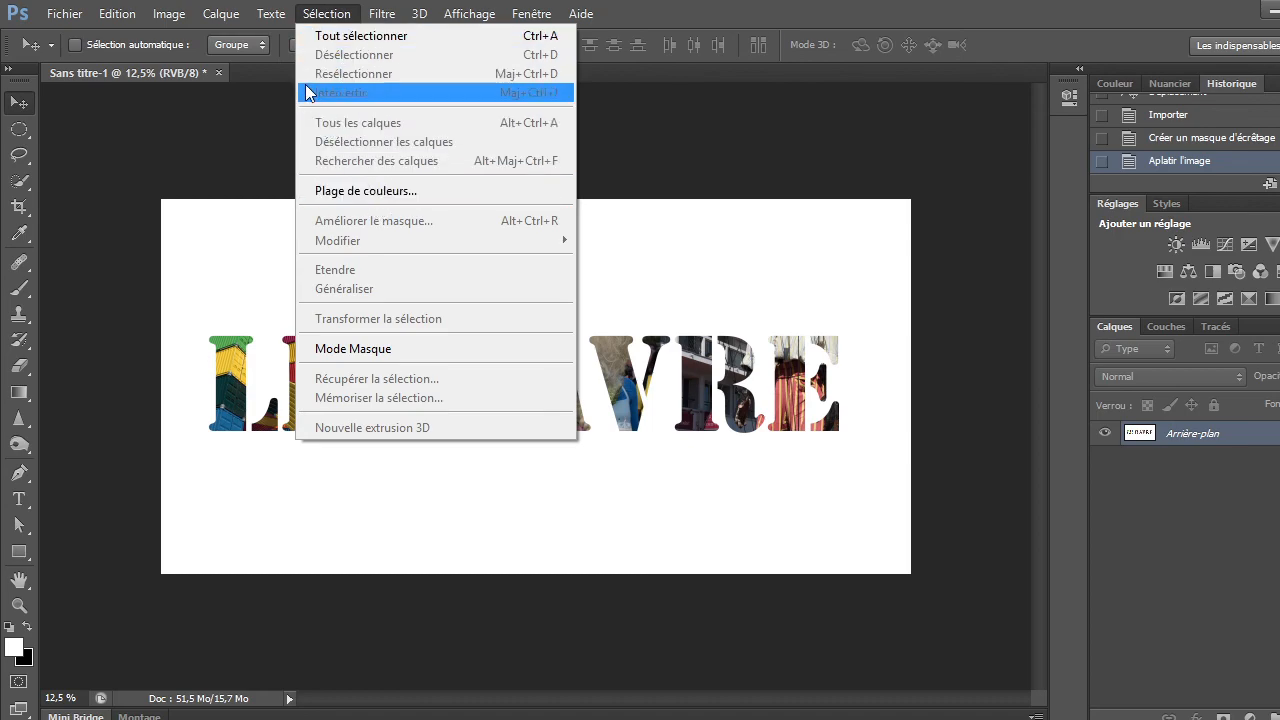
left_click(336, 191)
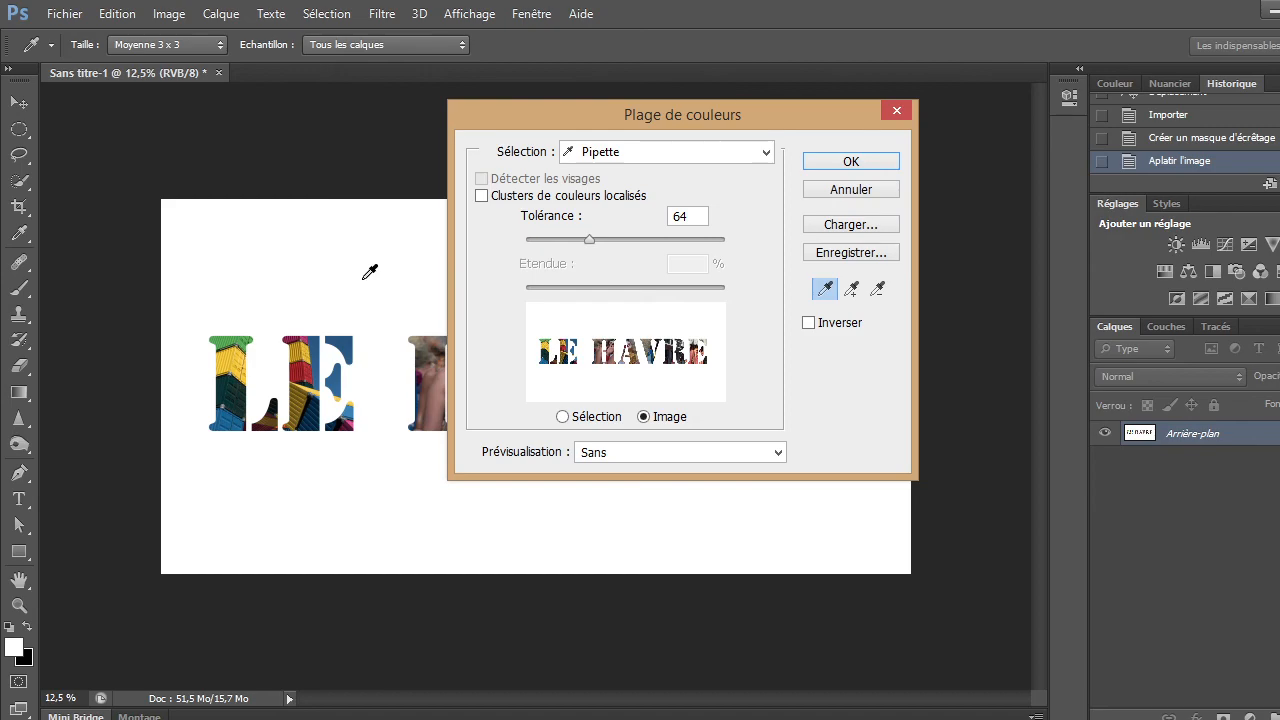
left_click(840, 161)
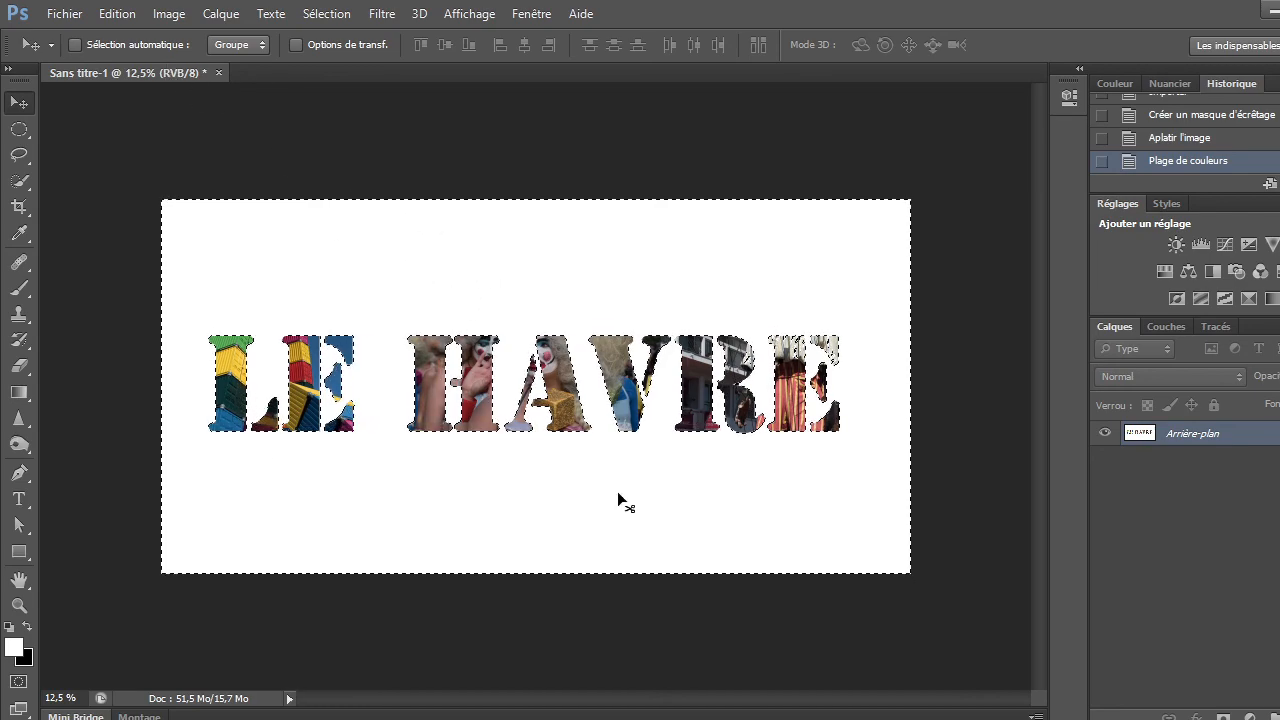
Fill the selected background with black in Normal mode at 100% opacity and deselect it.
left_click(122, 18)
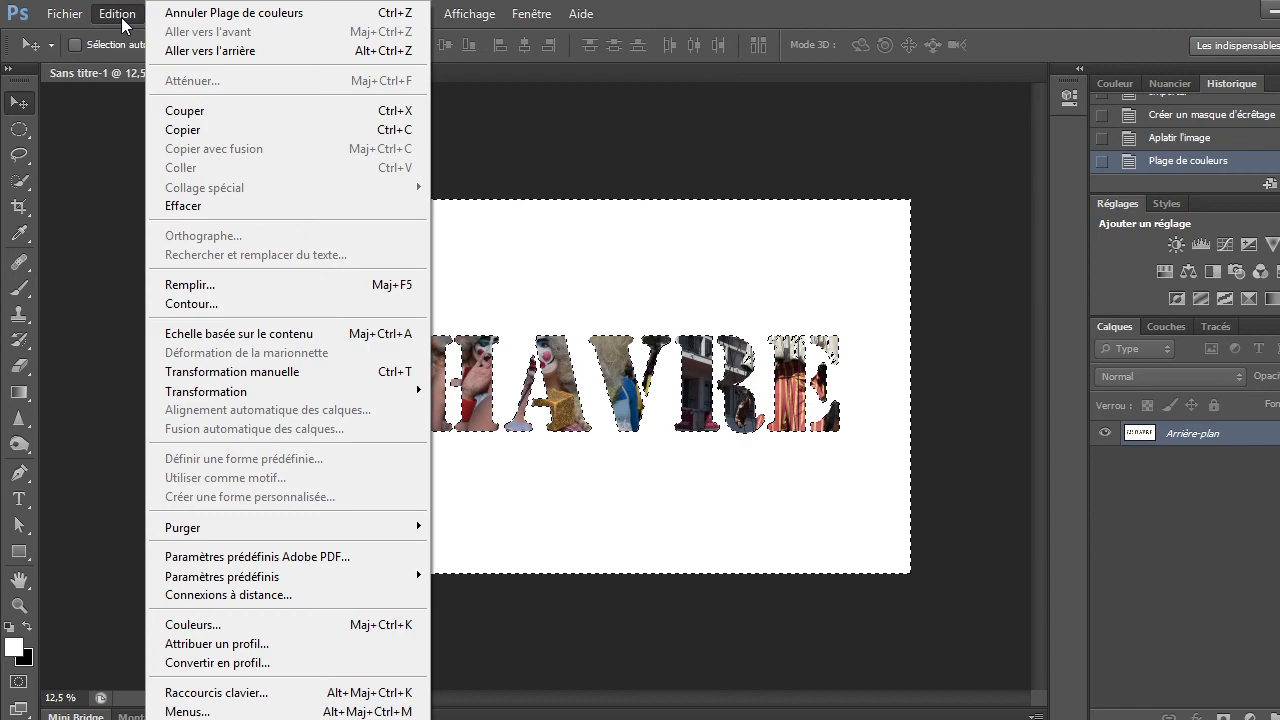
left_click(223, 286)
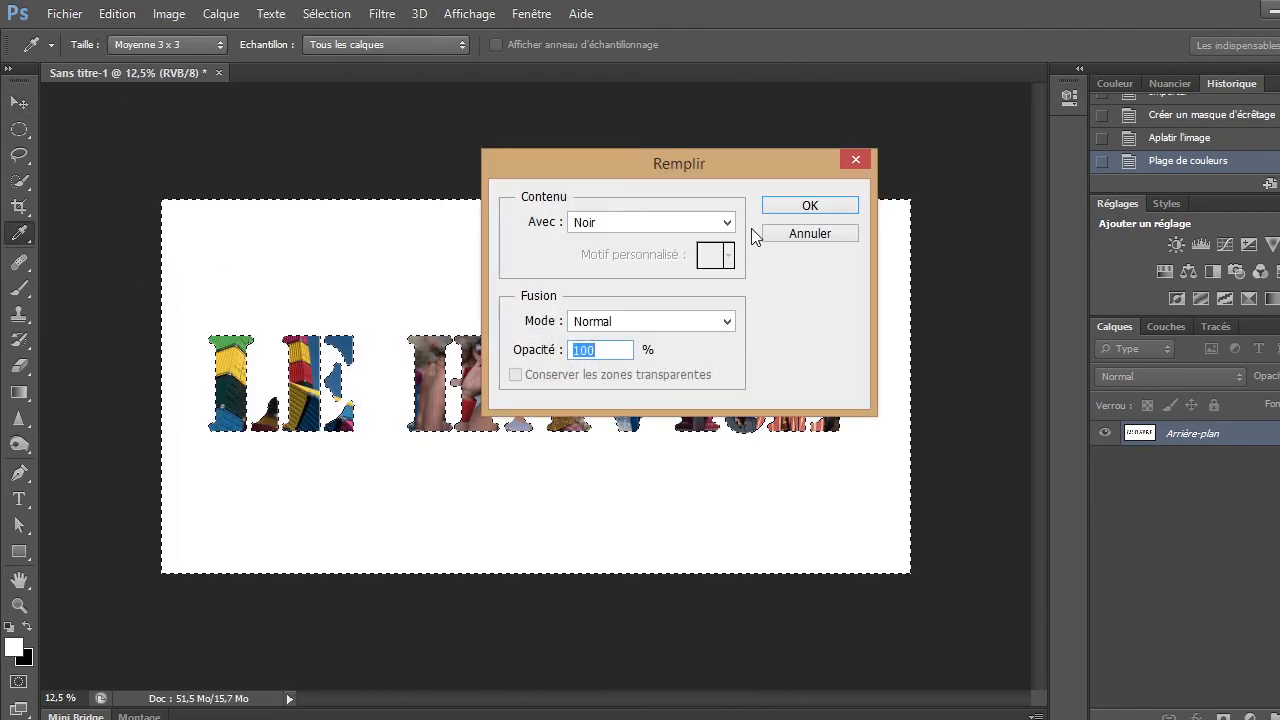
left_click(809, 206)
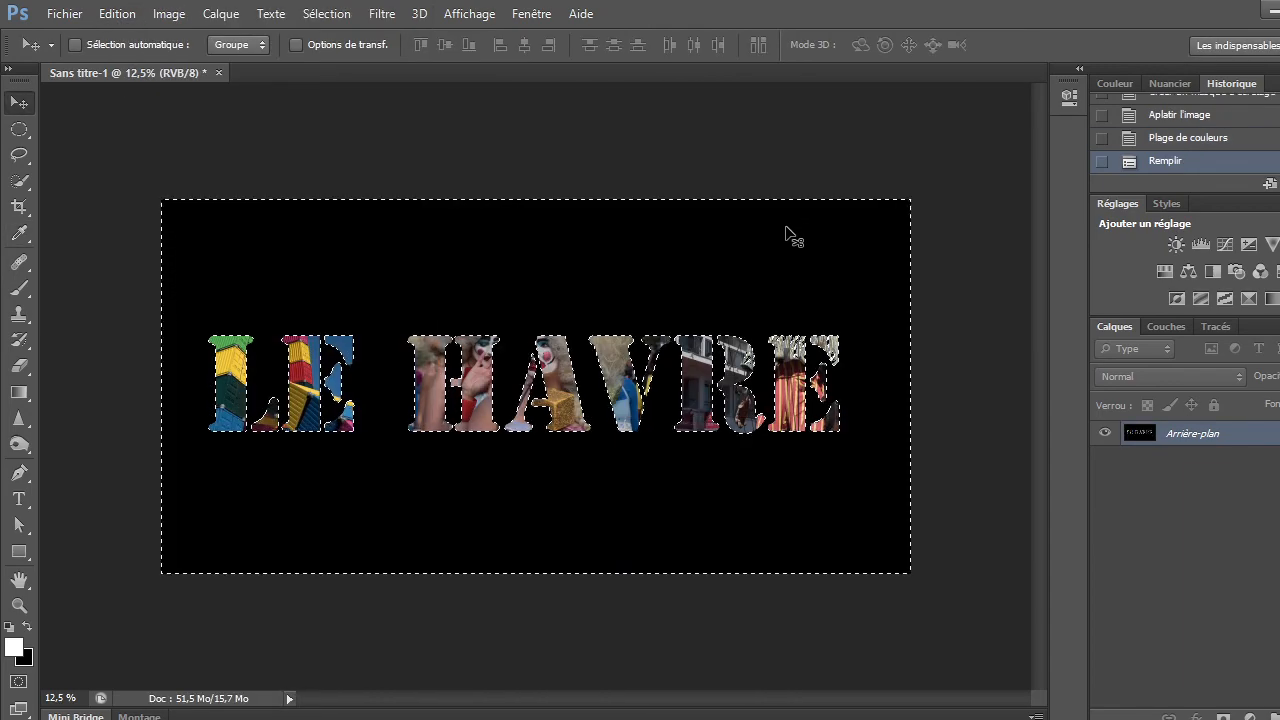
left_click(348, 17)
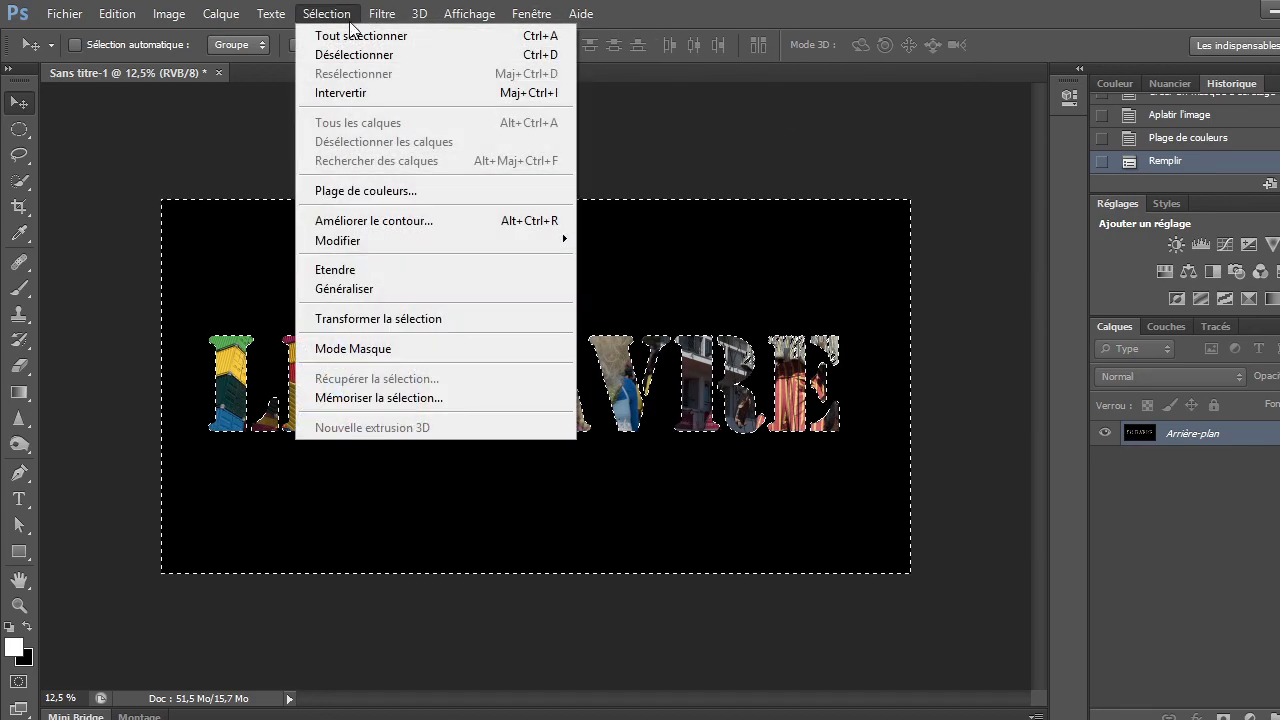
left_click(355, 48)
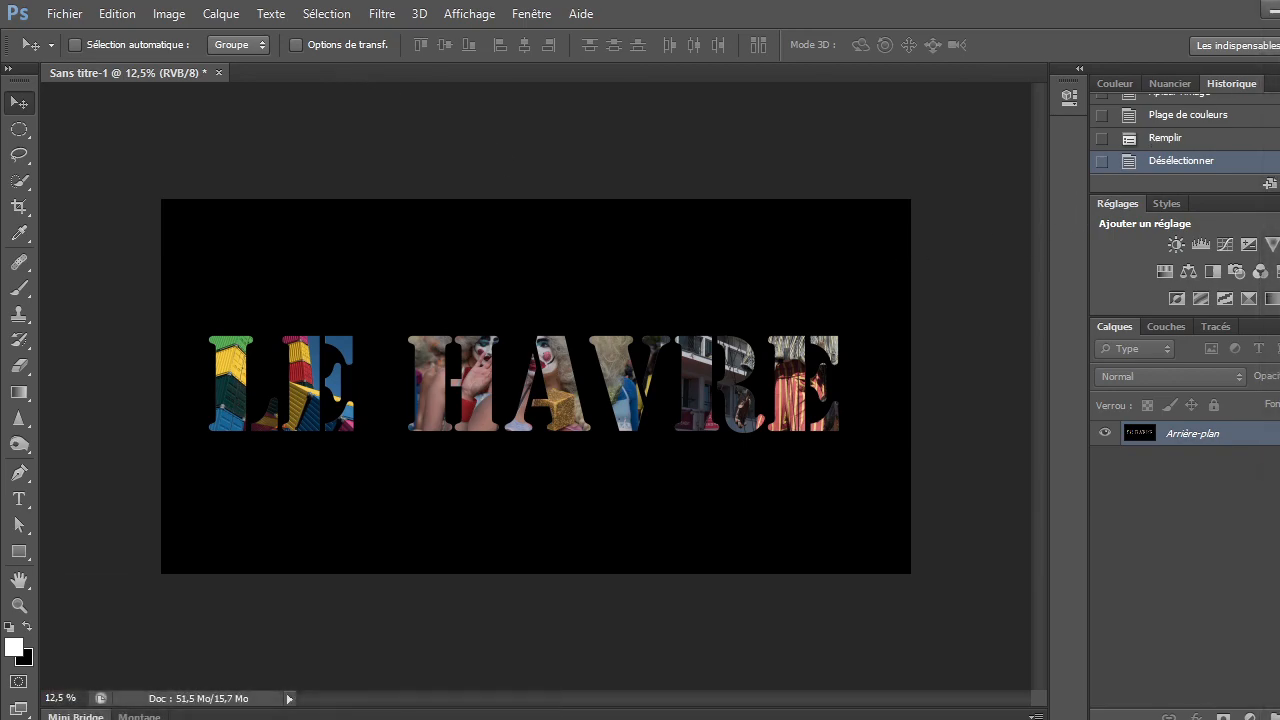
key("alt+Tab")
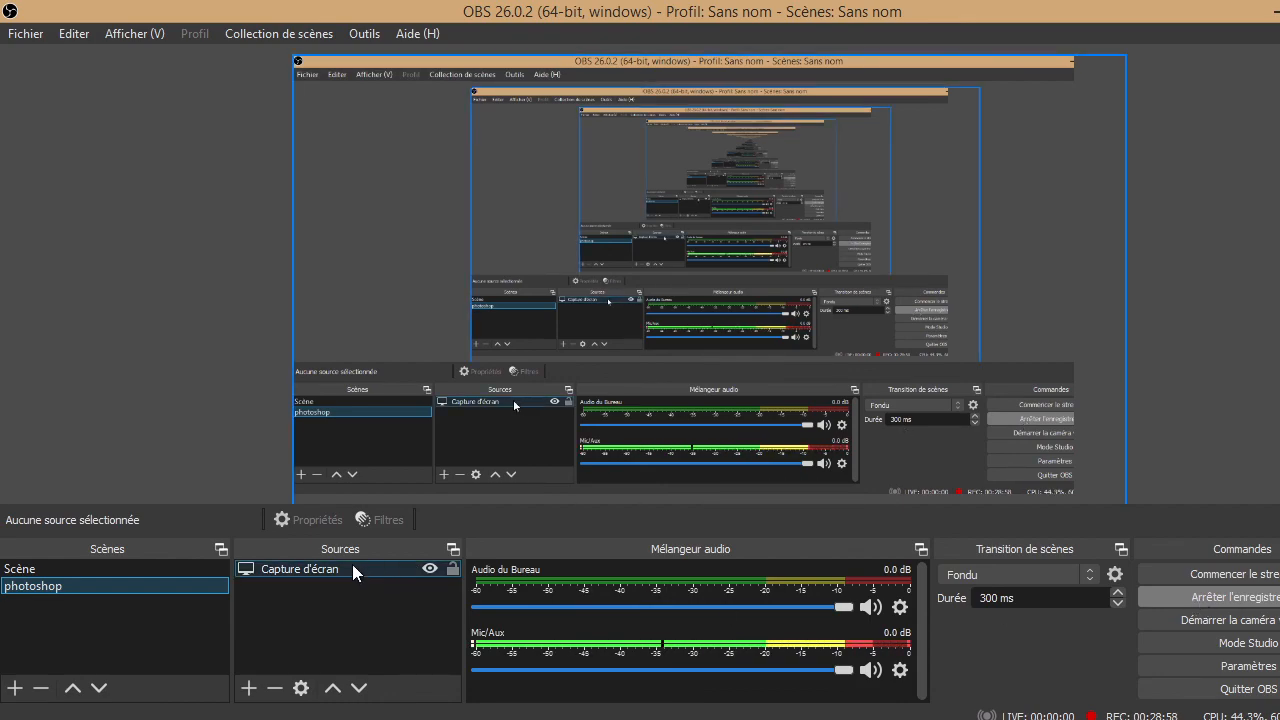
left_click(182, 567)
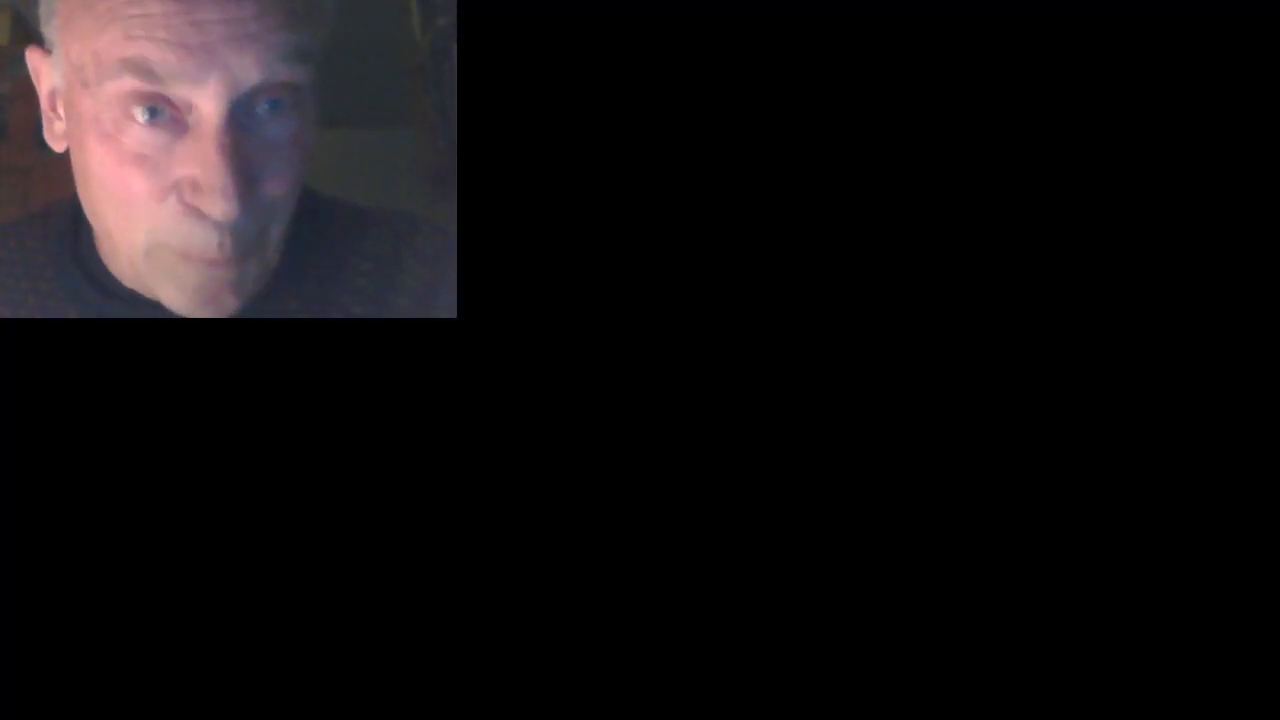